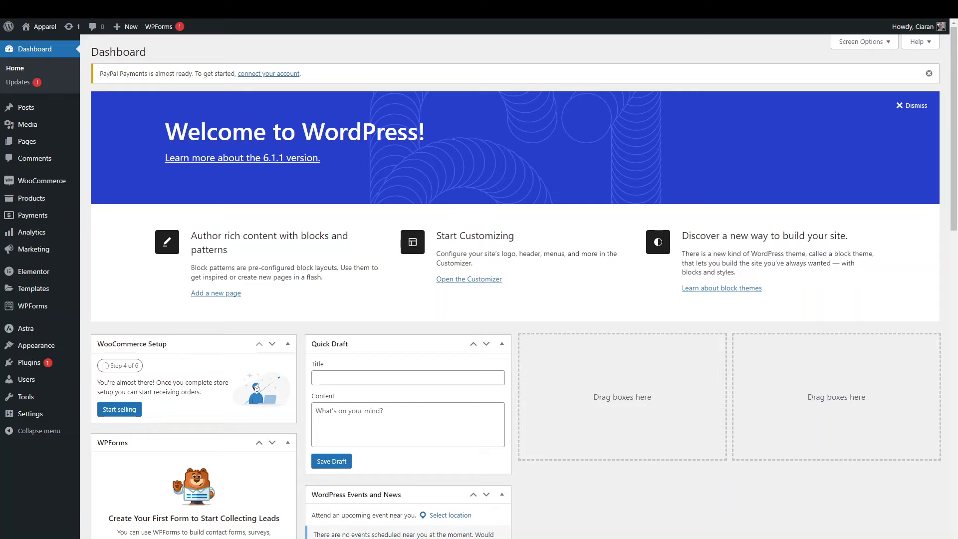
Go to Plugins > Installed Plugins, where Elementor 3.10.2 and Elementor Pro 3.10.3 are active.
{"action": "mouse_move", "coordinate": [43, 288]}
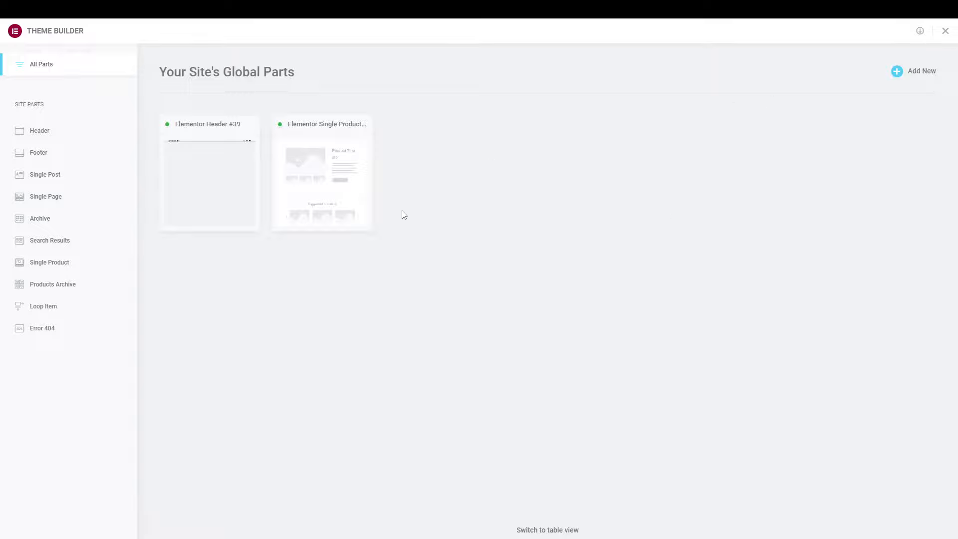
{"action": "mouse_move", "coordinate": [357, 214]}
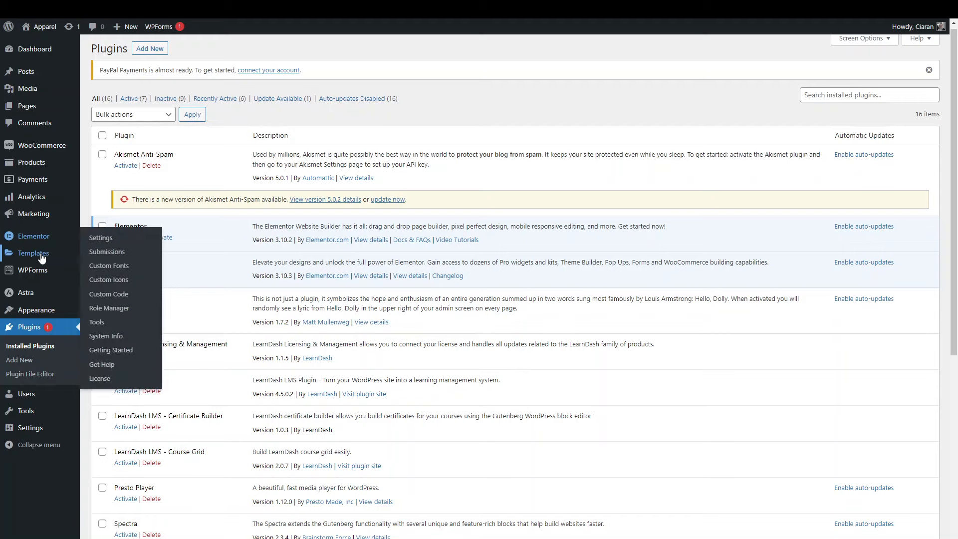
Open Templates > Theme Builder and filter to Header parts, showing Elementor Header #39.
{"action": "mouse_move", "coordinate": [42, 257]}
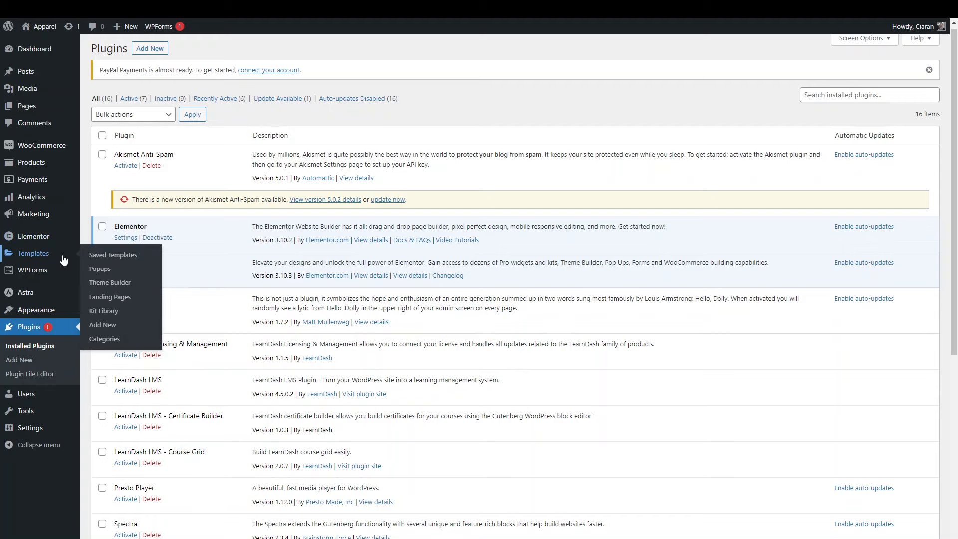
{"action": "left_click", "coordinate": [105, 283]}
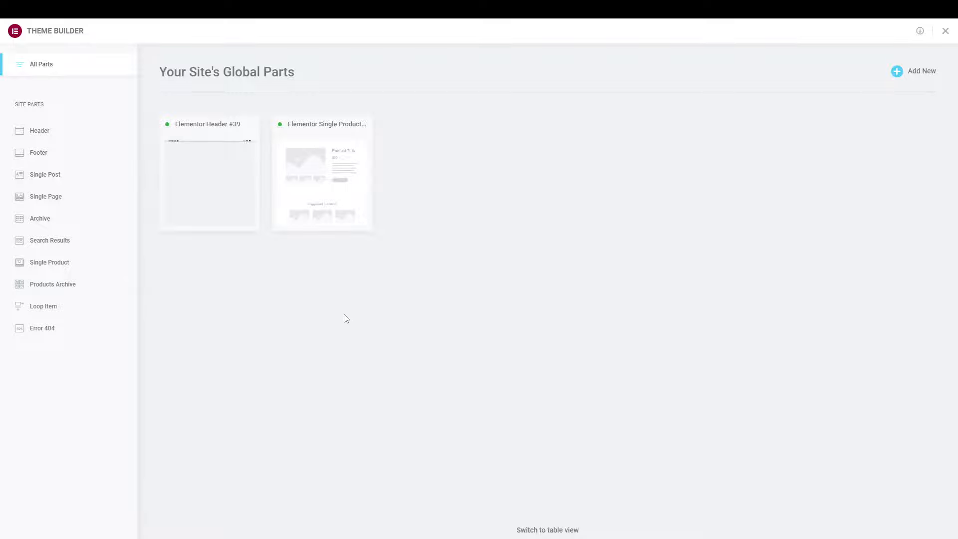
{"action": "left_click", "coordinate": [58, 137]}
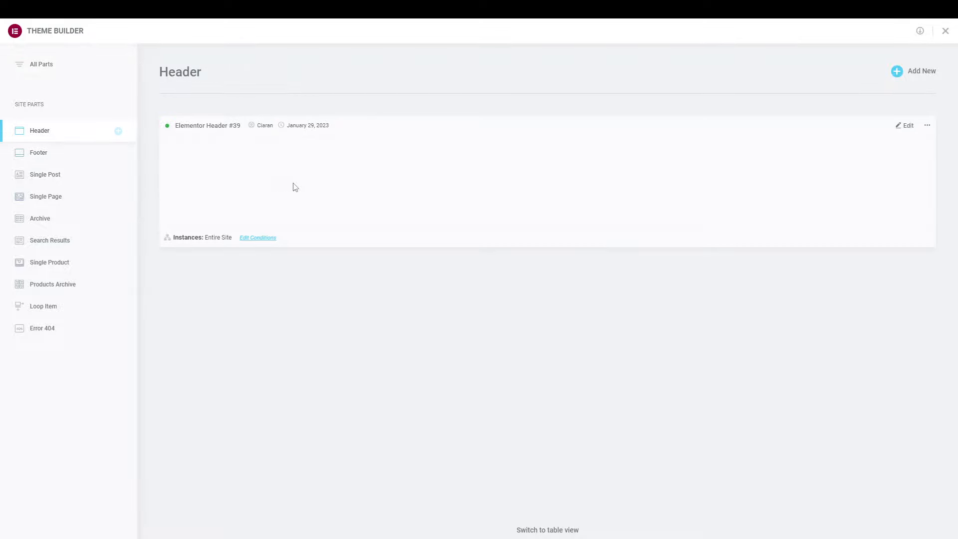
Add a new header template and preview the blue gradient Beyond block from the Header library.
{"action": "left_click", "coordinate": [915, 75]}
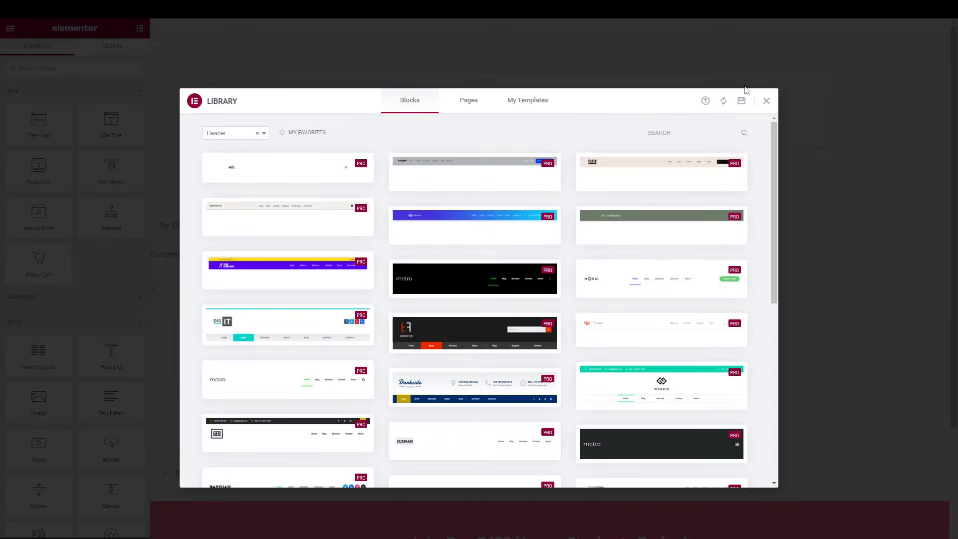
{"action": "mouse_move", "coordinate": [453, 169]}
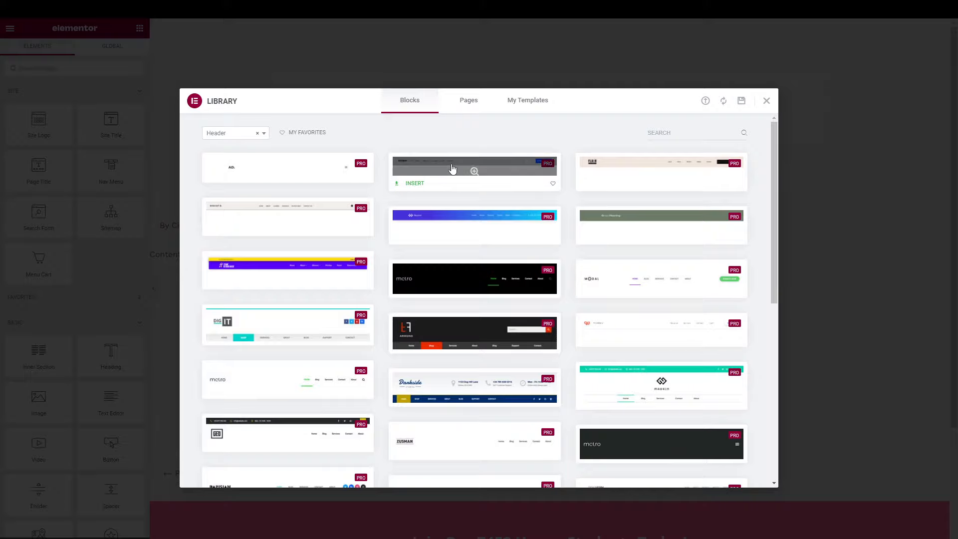
{"action": "scroll", "coordinate": [421, 344], "scroll_direction": "down", "scroll_amount": 4}
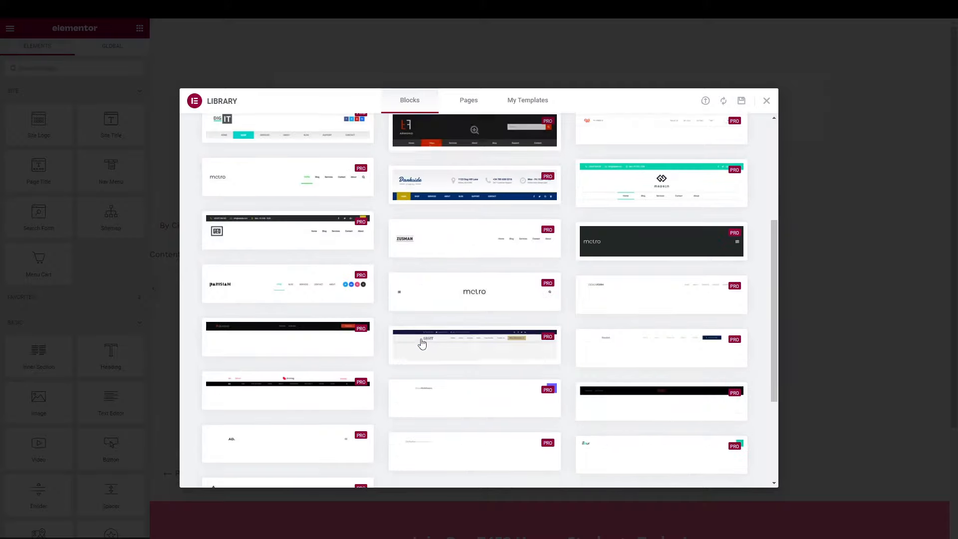
{"action": "scroll", "coordinate": [421, 343], "scroll_direction": "up", "scroll_amount": 4}
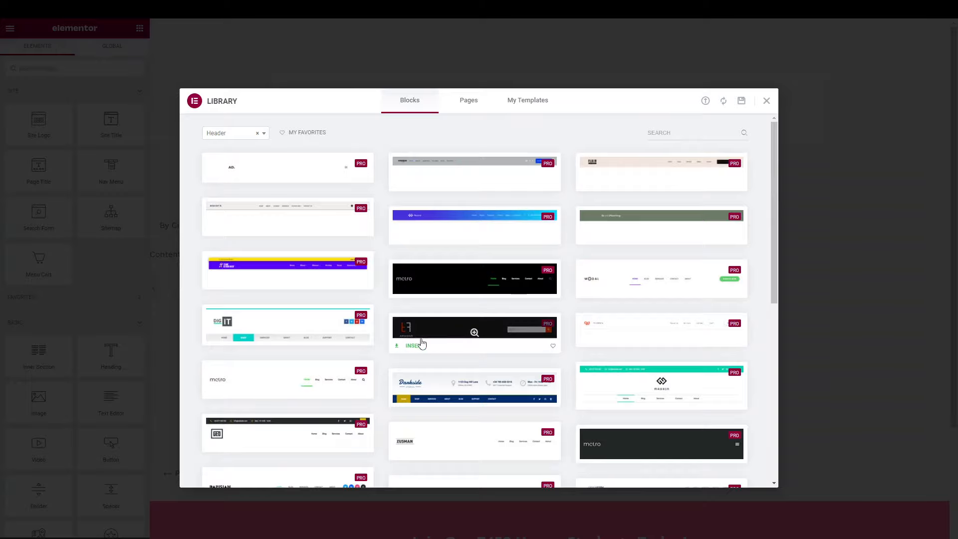
{"action": "mouse_move", "coordinate": [452, 298]}
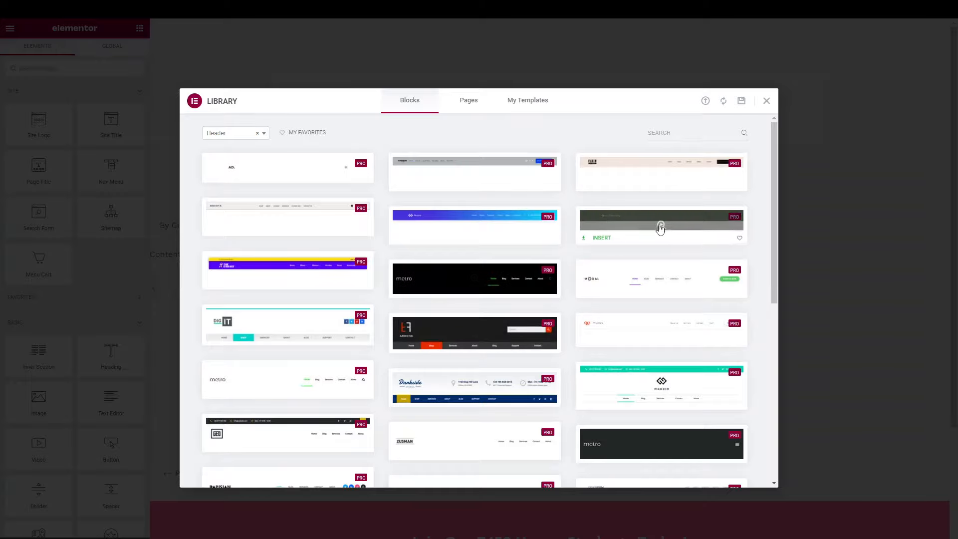
{"action": "mouse_move", "coordinate": [642, 228]}
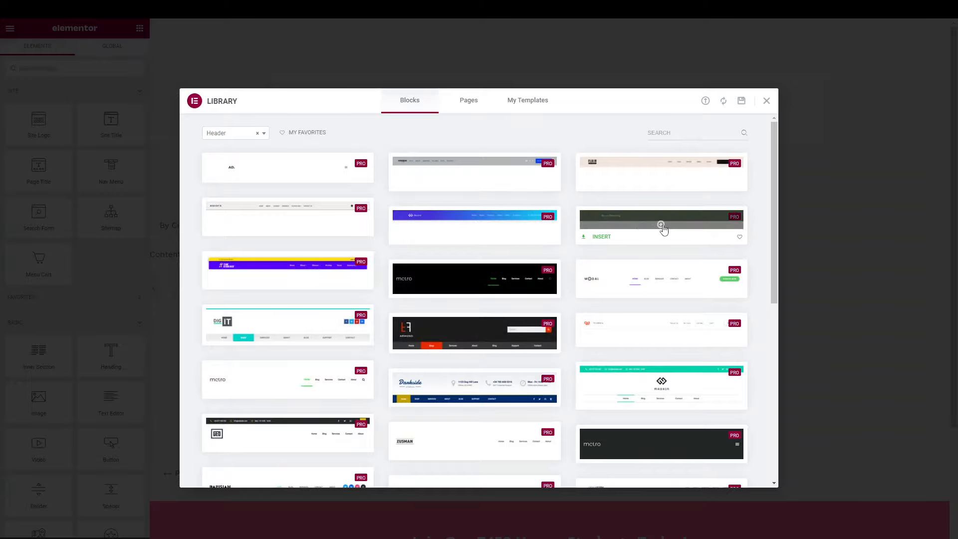
{"action": "scroll", "coordinate": [639, 335], "scroll_direction": "down", "scroll_amount": 2}
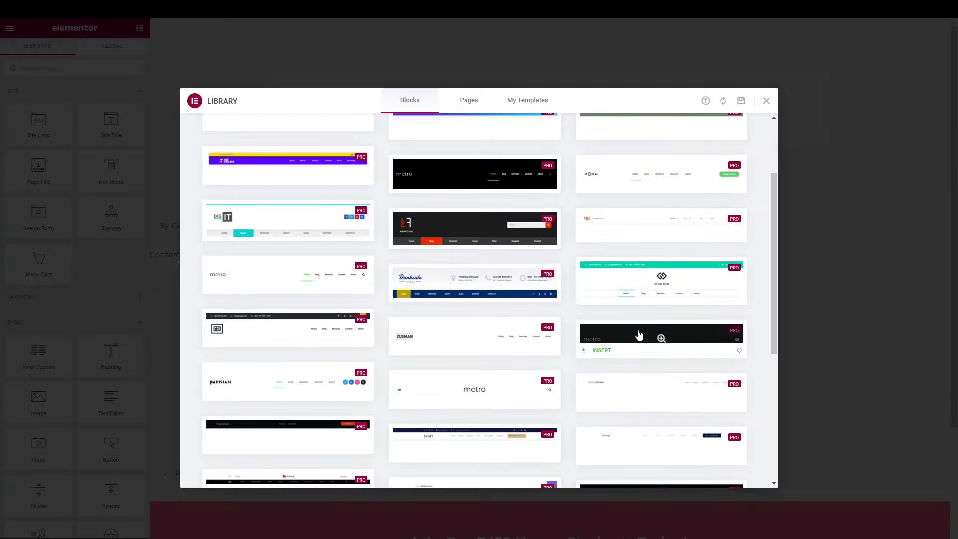
{"action": "scroll", "coordinate": [639, 334], "scroll_direction": "down", "scroll_amount": 5}
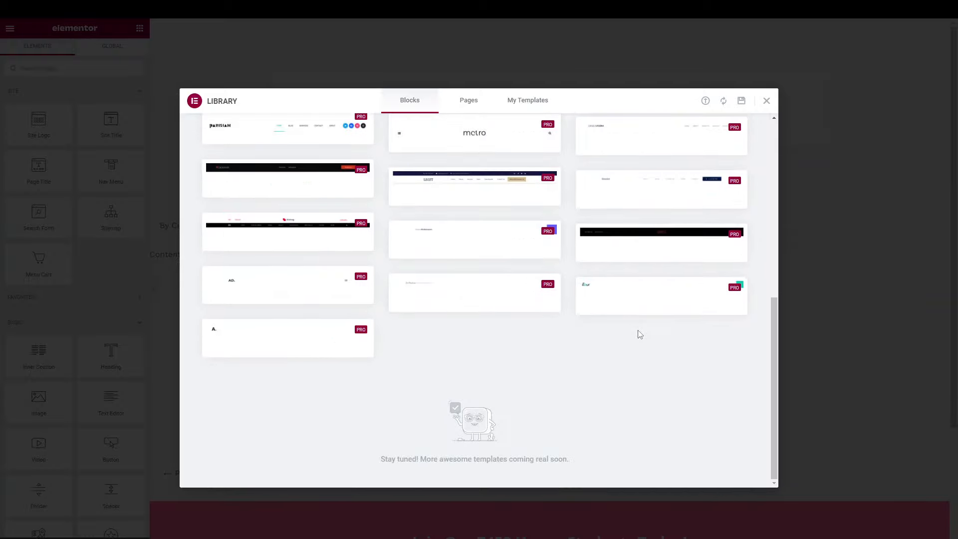
{"action": "scroll", "coordinate": [639, 333], "scroll_direction": "up", "scroll_amount": 8}
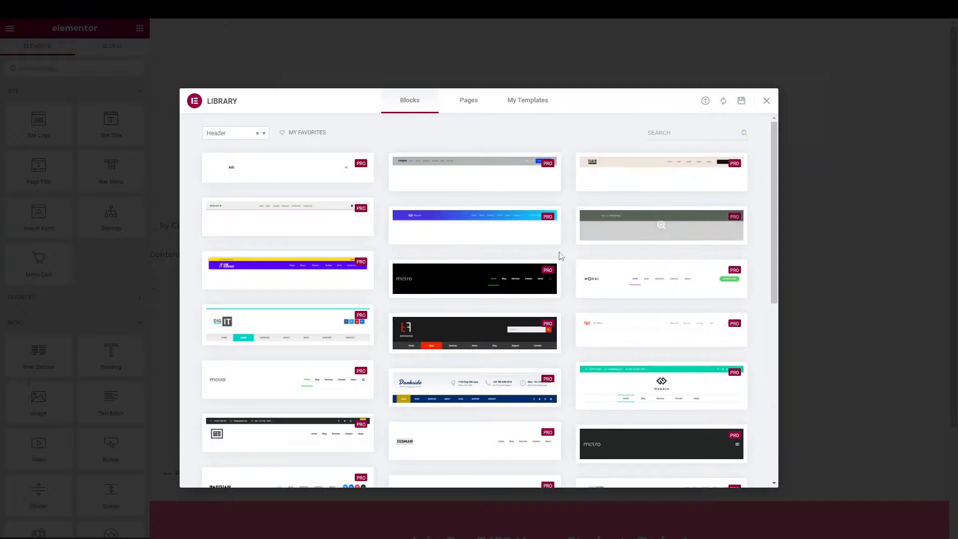
{"action": "mouse_move", "coordinate": [475, 225]}
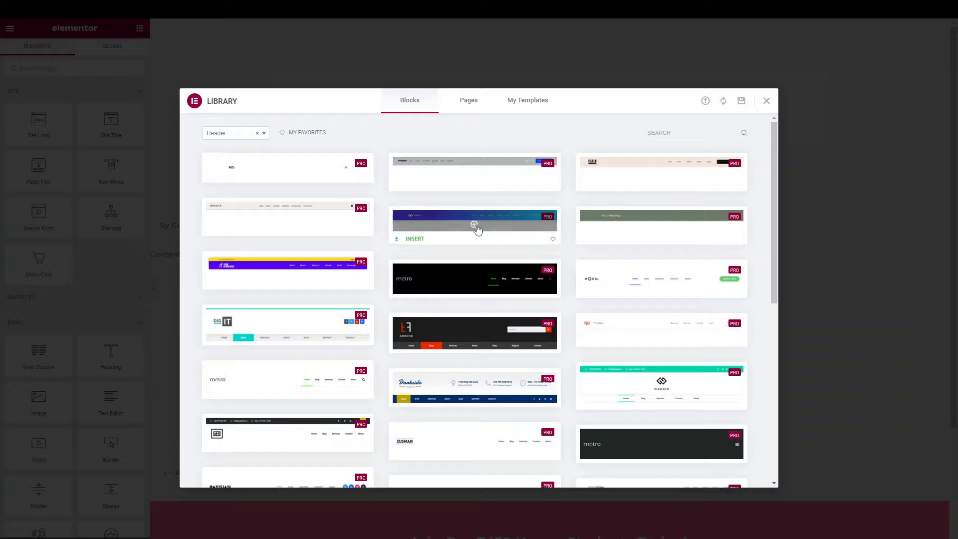
{"action": "left_click", "coordinate": [476, 226]}
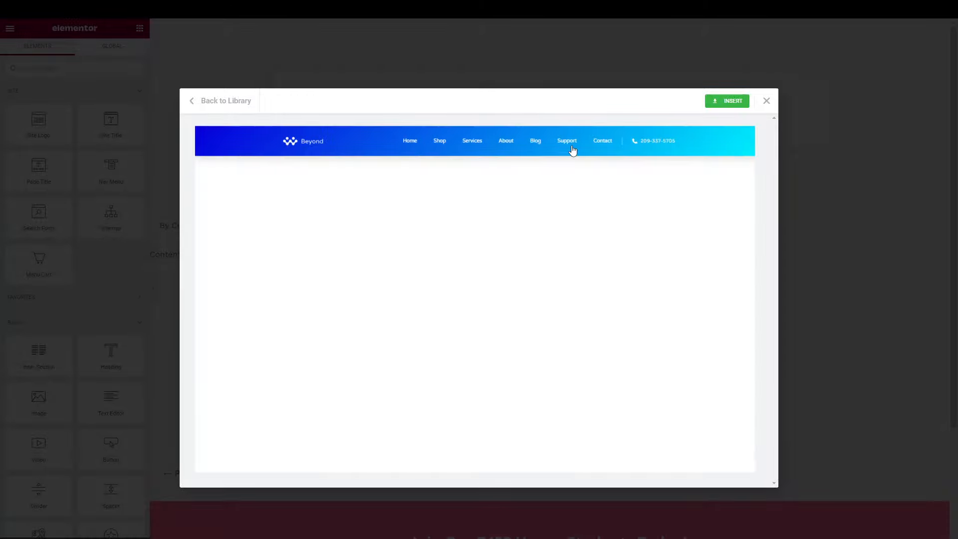
Insert the Beyond block, then inspect its logo and the section's 130° gradient background.
{"action": "left_click", "coordinate": [727, 105]}
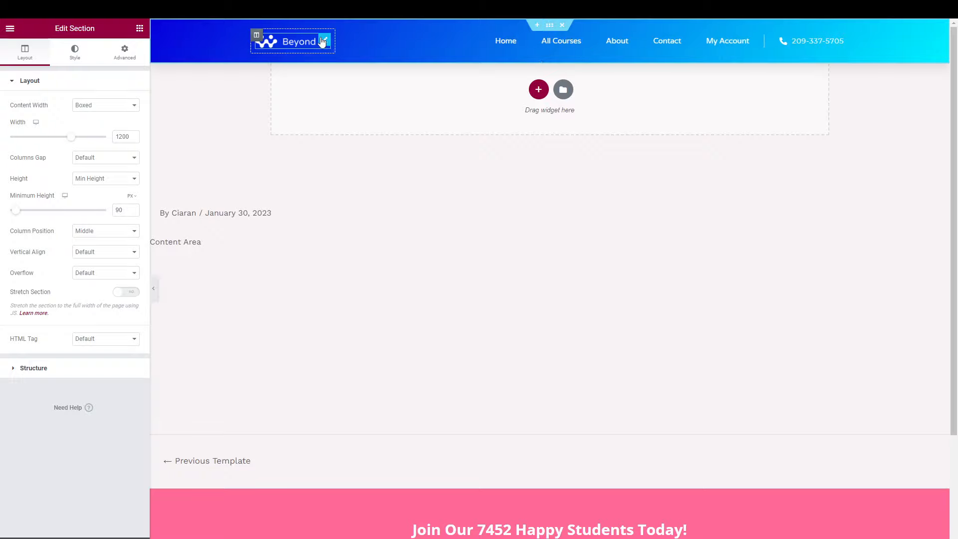
{"action": "left_click", "coordinate": [323, 42]}
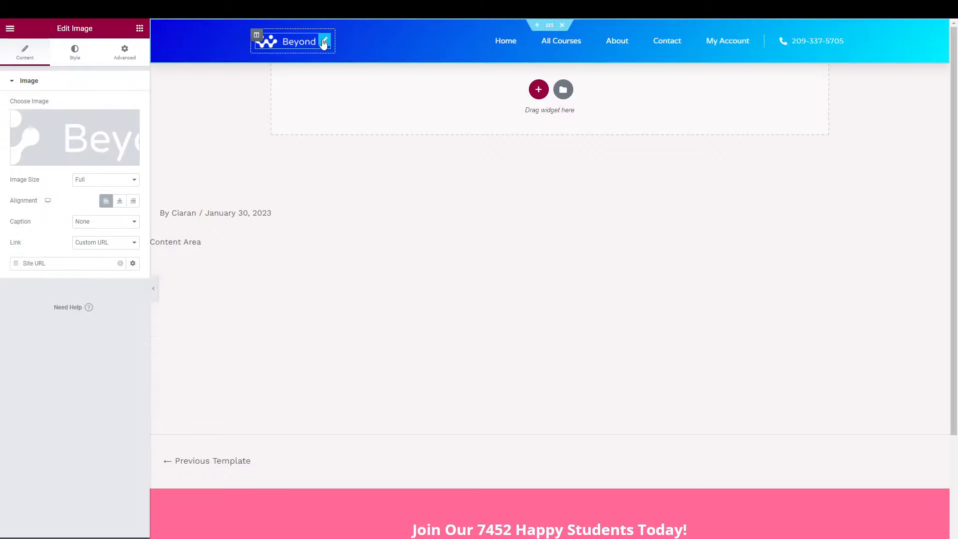
{"action": "left_click", "coordinate": [550, 25]}
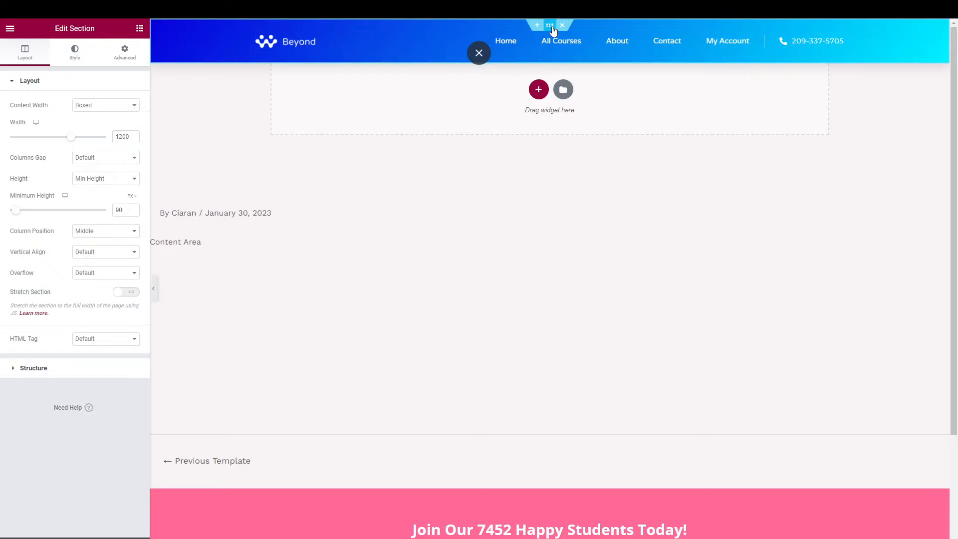
{"action": "left_click", "coordinate": [55, 53]}
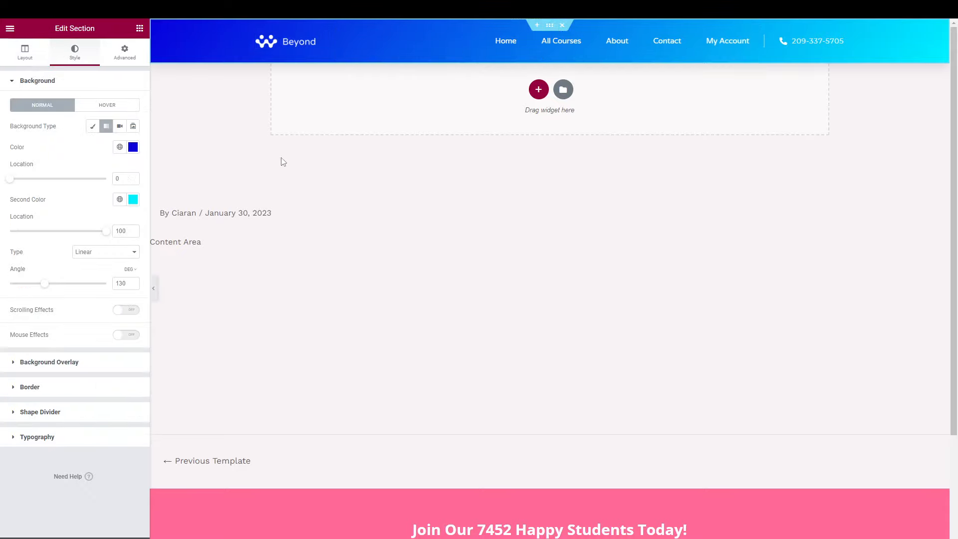
{"action": "scroll", "coordinate": [630, 300], "scroll_direction": "down", "scroll_amount": 1}
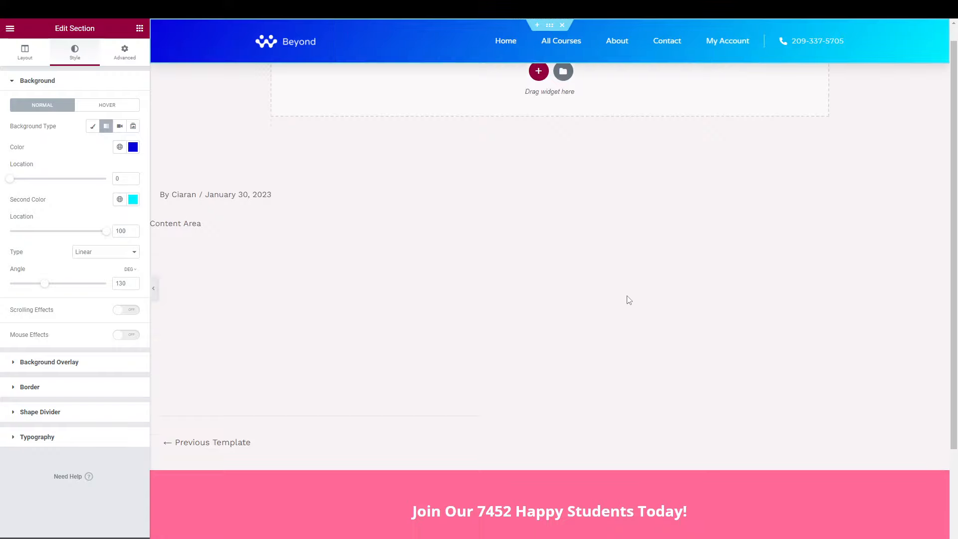
Delete the blue Beyond header section and bring up the section structure picker.
{"action": "left_click", "coordinate": [562, 25]}
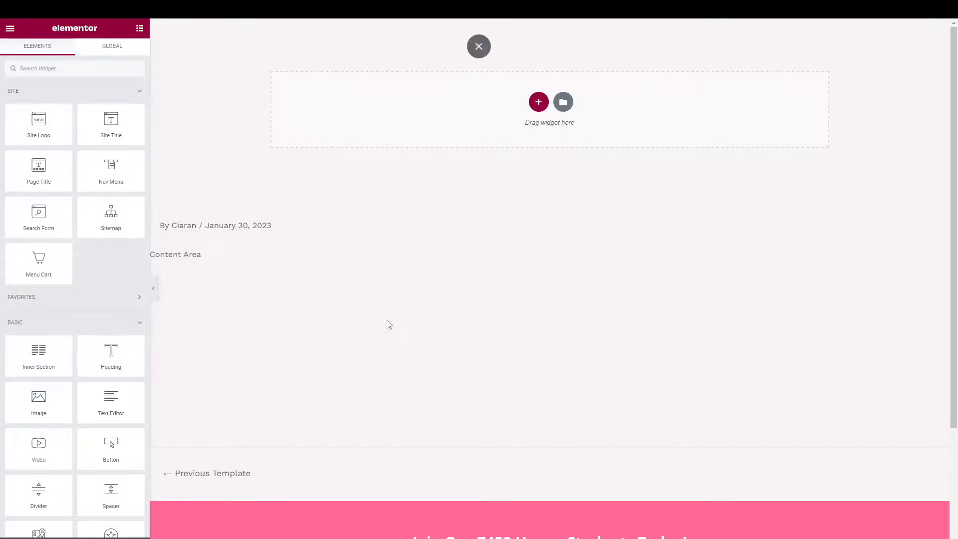
{"action": "scroll", "coordinate": [417, 387], "scroll_direction": "down", "scroll_amount": 3}
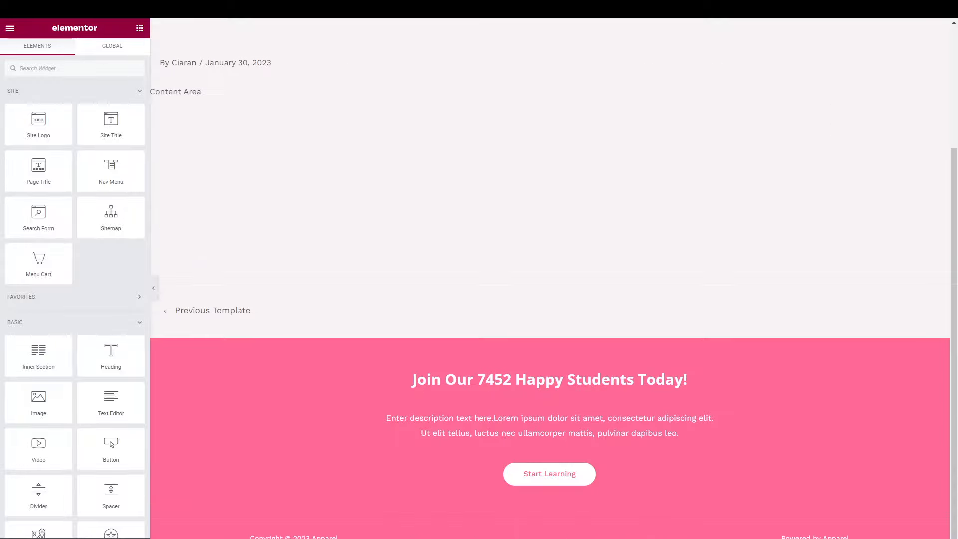
{"action": "scroll", "coordinate": [397, 375], "scroll_direction": "up", "scroll_amount": 3}
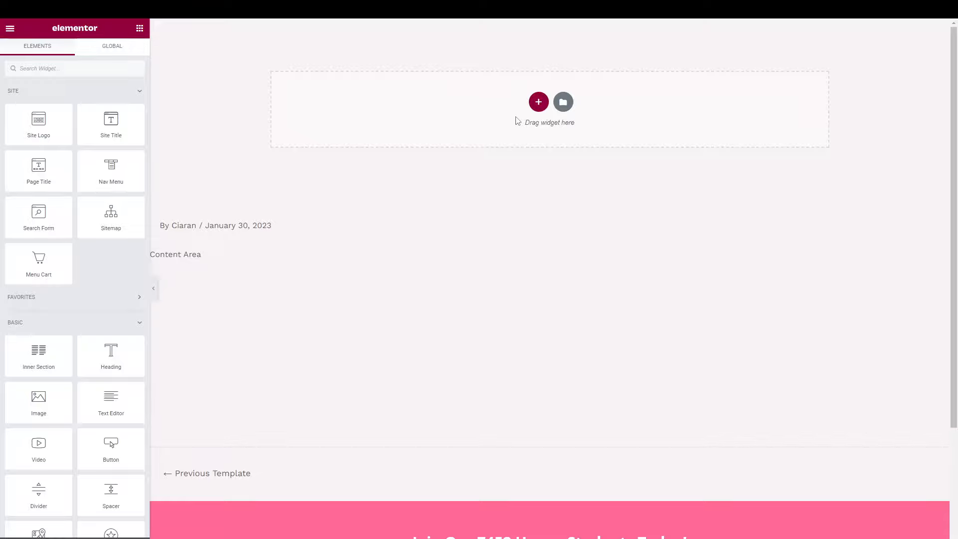
{"action": "left_click", "coordinate": [537, 103]}
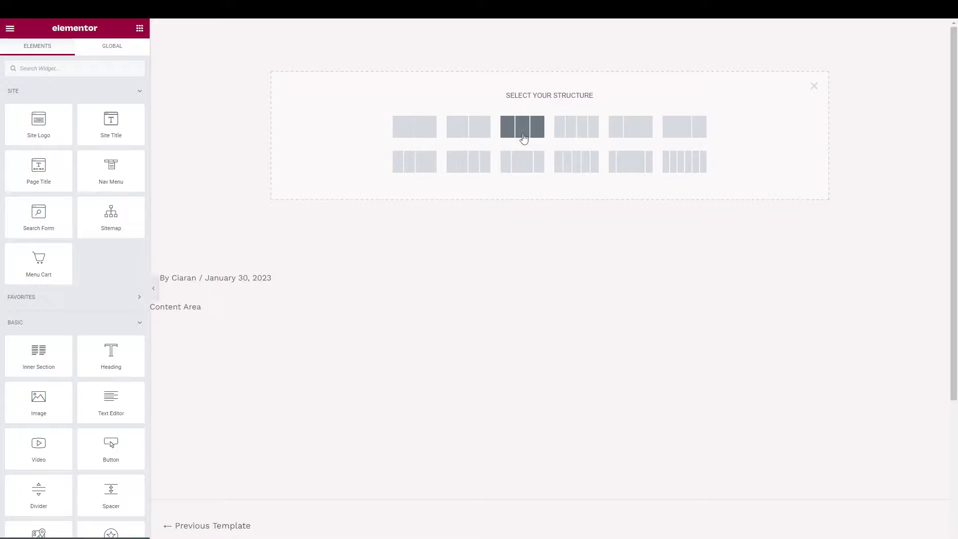
Add a three-column 25/50/25 section and check the site-wide layout settings.
{"action": "left_click", "coordinate": [634, 170]}
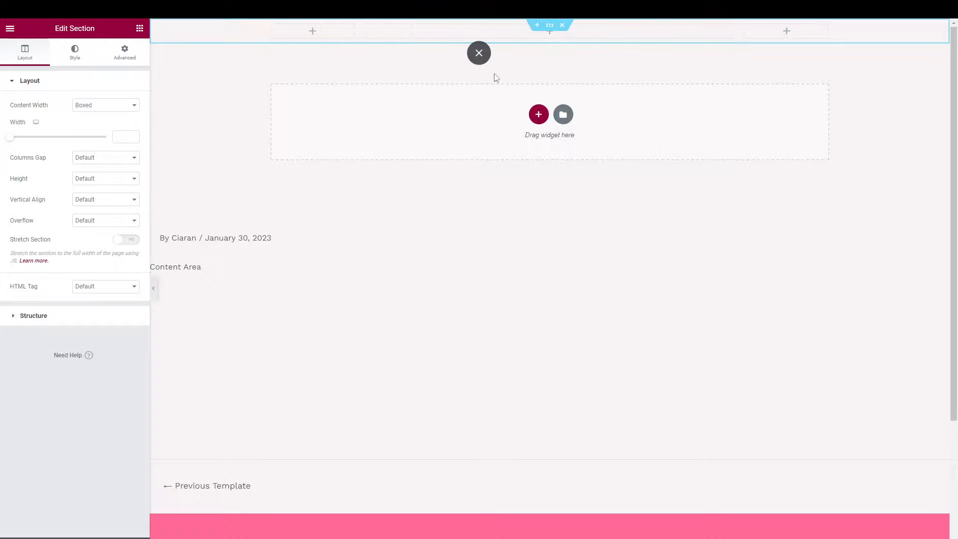
{"action": "left_click", "coordinate": [11, 532]}
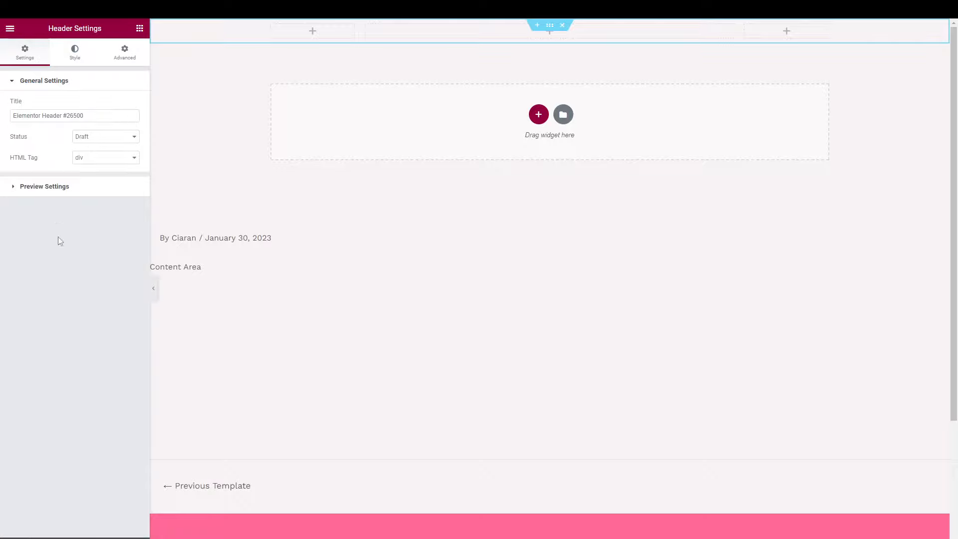
{"action": "left_click", "coordinate": [10, 29]}
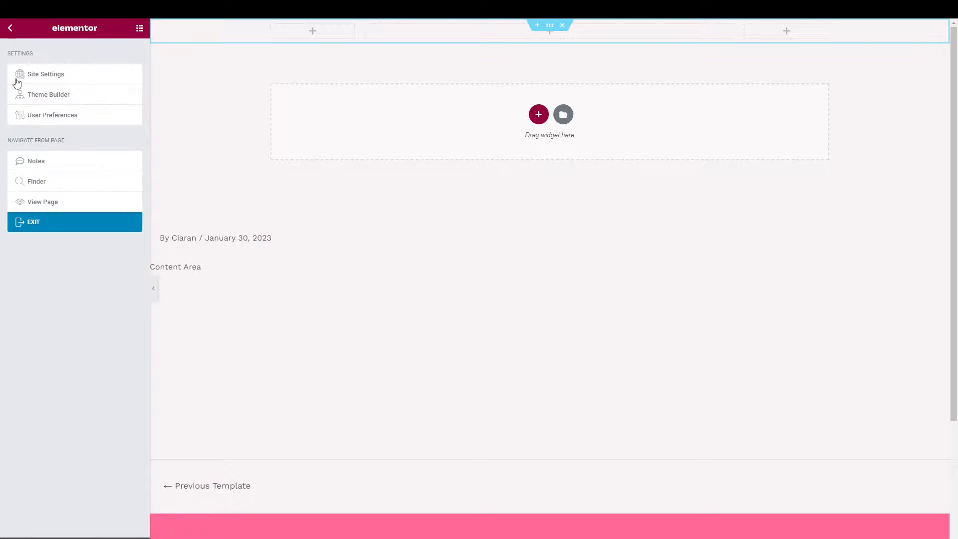
{"action": "left_click", "coordinate": [44, 76]}
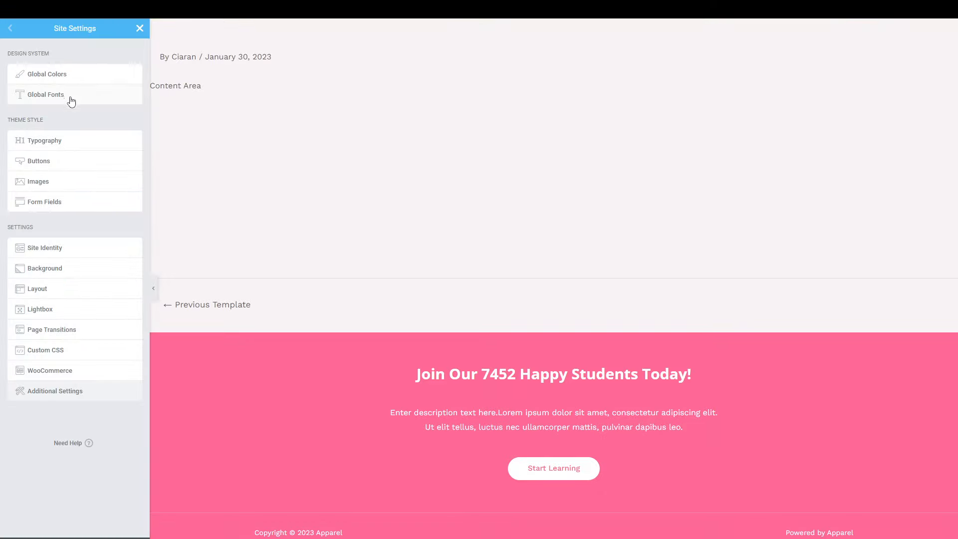
{"action": "left_click", "coordinate": [49, 294]}
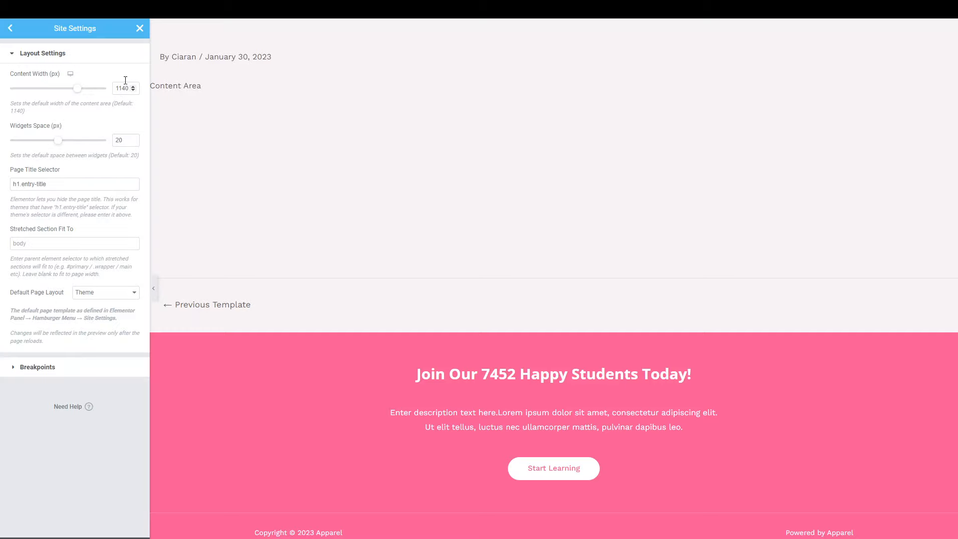
{"action": "left_click", "coordinate": [140, 29]}
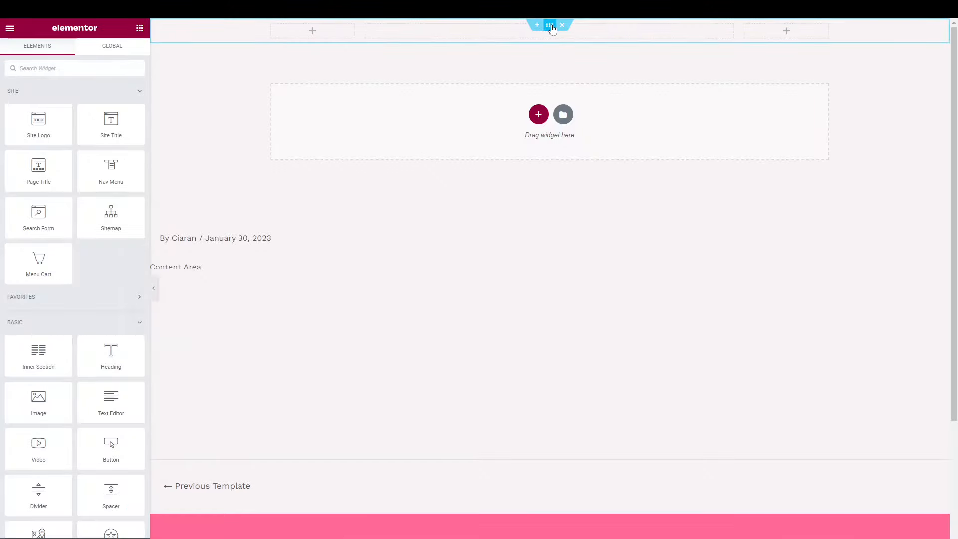
Set the header section's boxed content width to 1500.
{"action": "left_click", "coordinate": [552, 27]}
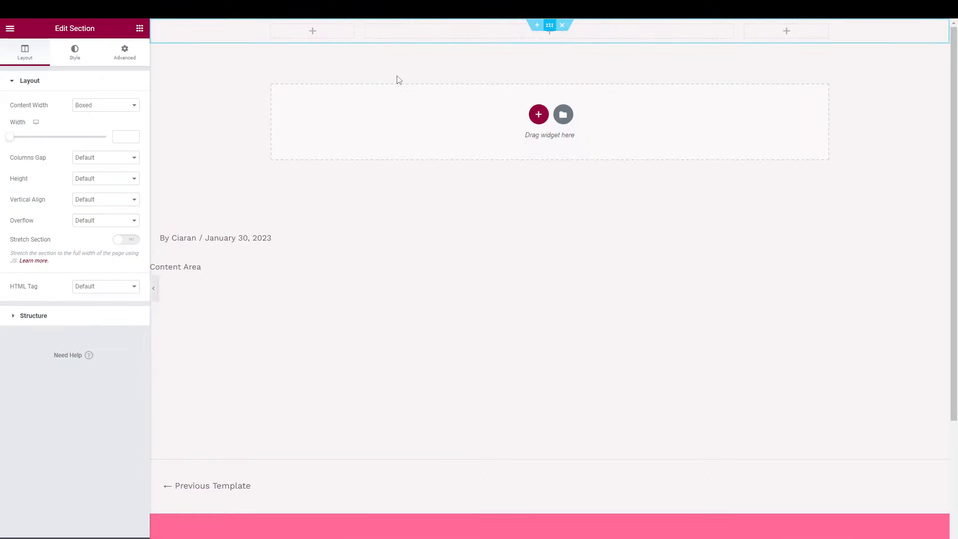
{"action": "left_click", "coordinate": [119, 139]}
{"action": "type", "text": "1500"}
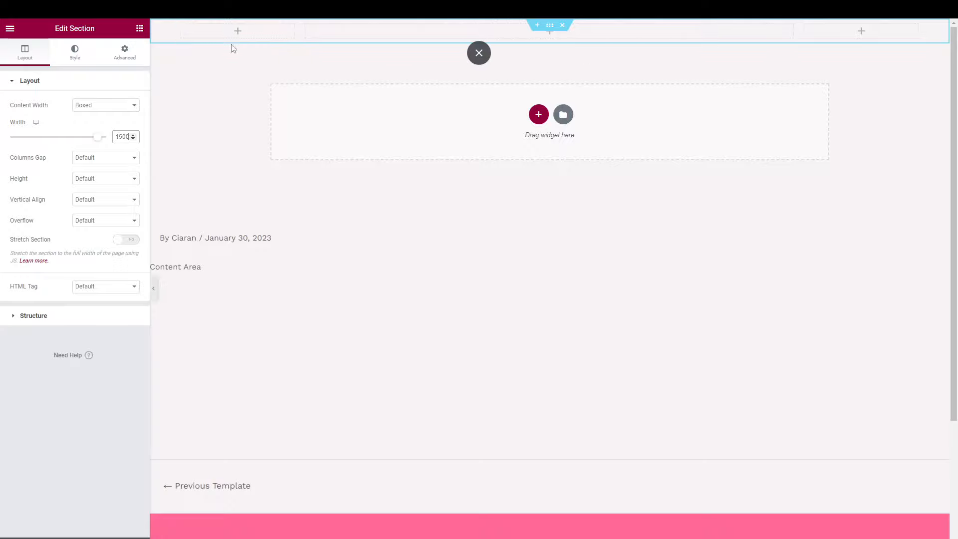
{"action": "left_click", "coordinate": [11, 28]}
Place an Image widget with the green tree picture in the left header column.
{"action": "left_click", "coordinate": [11, 28]}
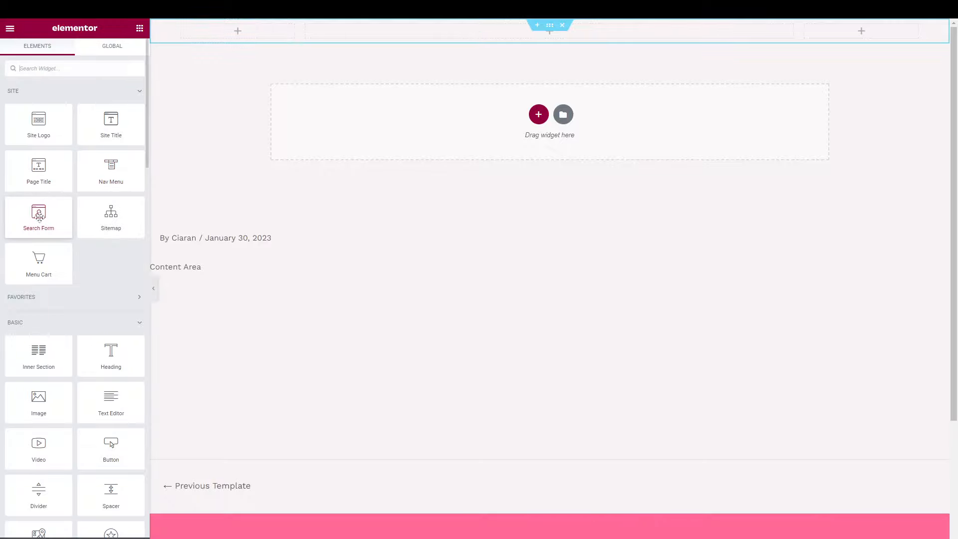
{"action": "left_click_drag", "start_coordinate": [22, 413], "coordinate": [230, 41]}
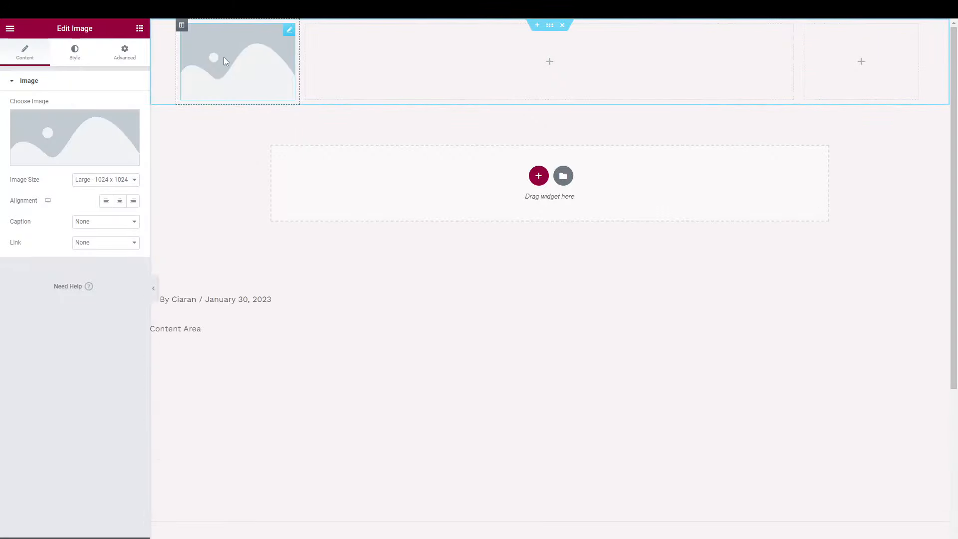
{"action": "left_click", "coordinate": [89, 137]}
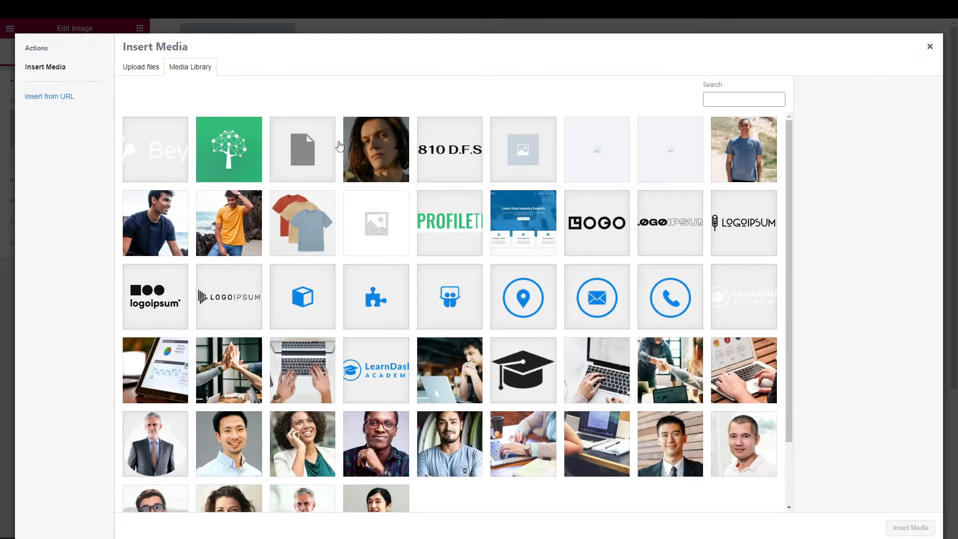
{"action": "left_click", "coordinate": [237, 154]}
{"action": "left_click", "coordinate": [904, 528]}
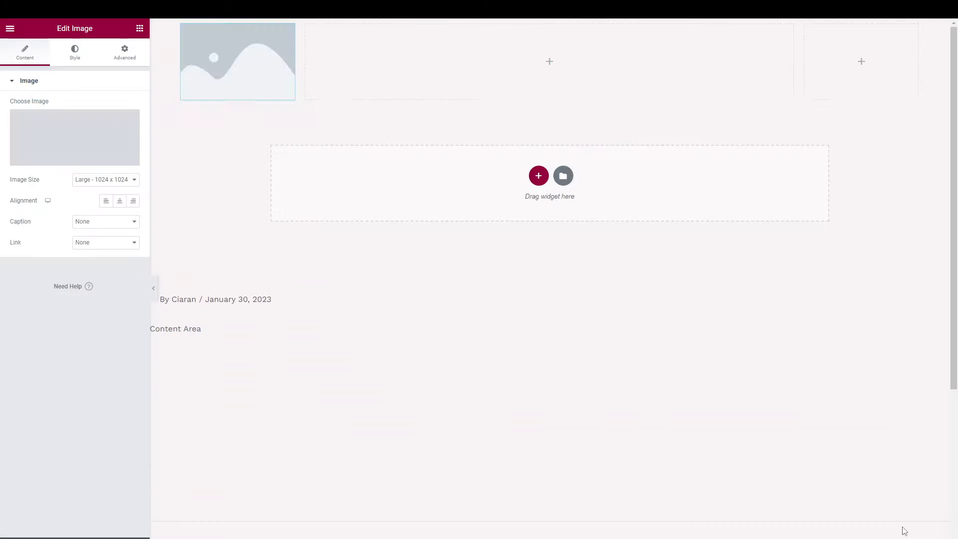
{"action": "mouse_move", "coordinate": [94, 146]}
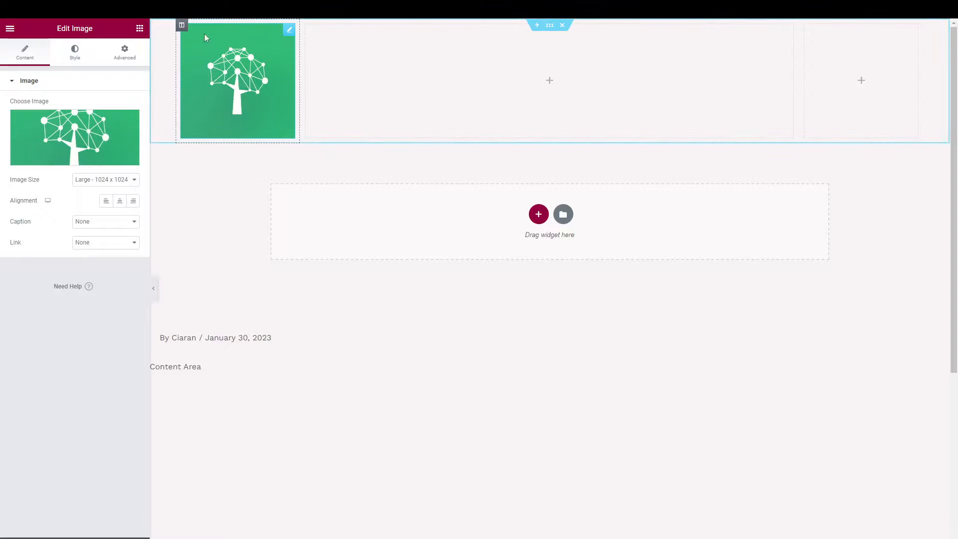
Set the logo to Thumbnail 150 x 150 size, aligned left.
{"action": "left_click", "coordinate": [86, 59]}
{"action": "left_click", "coordinate": [25, 66]}
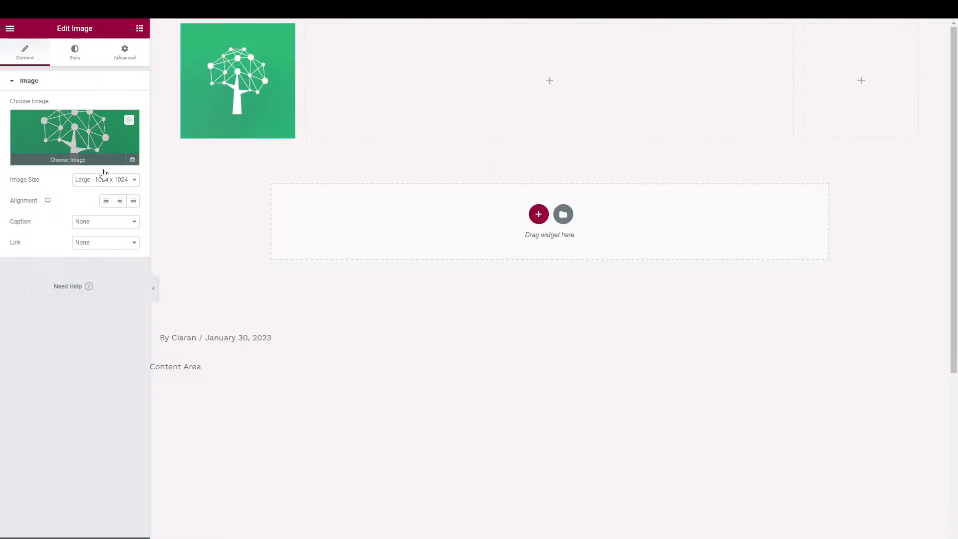
{"action": "left_click", "coordinate": [90, 180]}
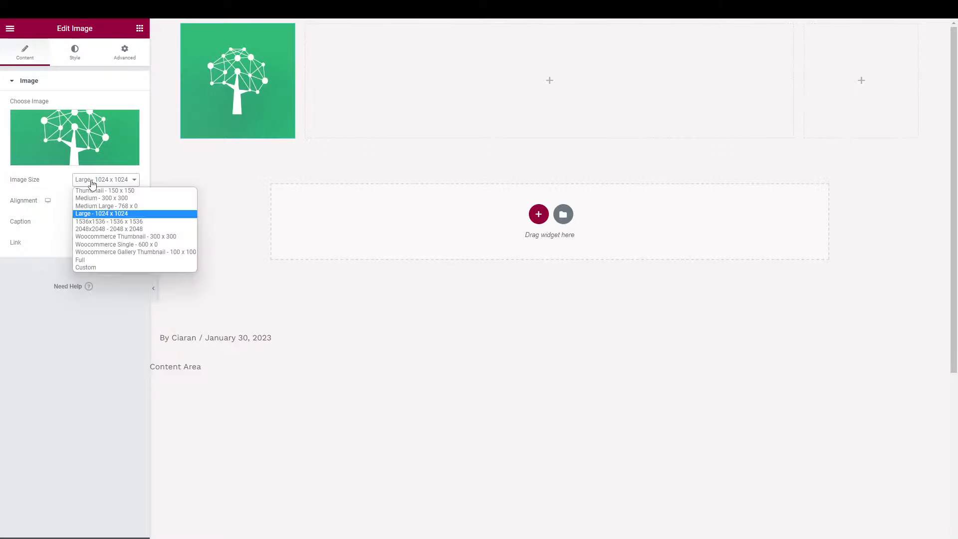
{"action": "left_click", "coordinate": [100, 238]}
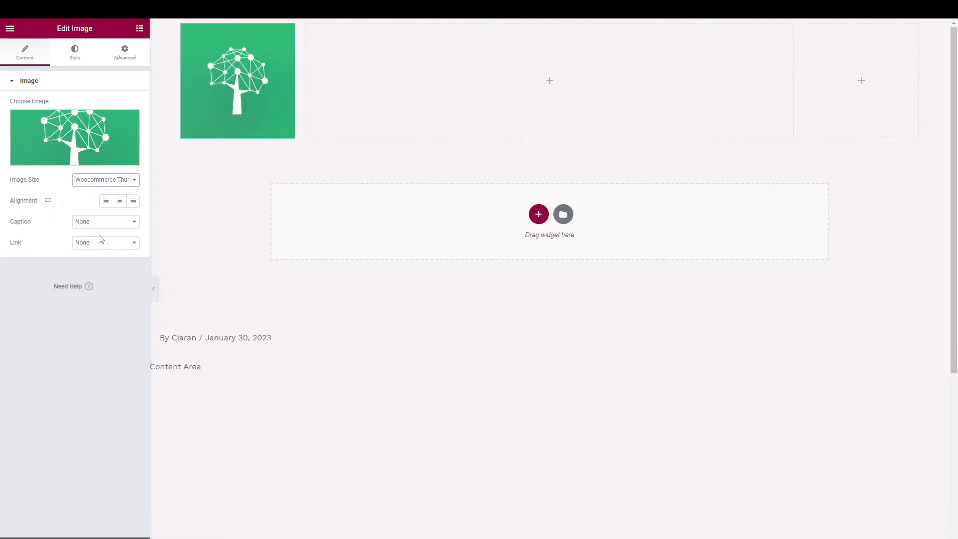
{"action": "left_click", "coordinate": [102, 180]}
{"action": "left_click", "coordinate": [104, 199]}
{"action": "left_click", "coordinate": [105, 180]}
{"action": "left_click", "coordinate": [106, 190]}
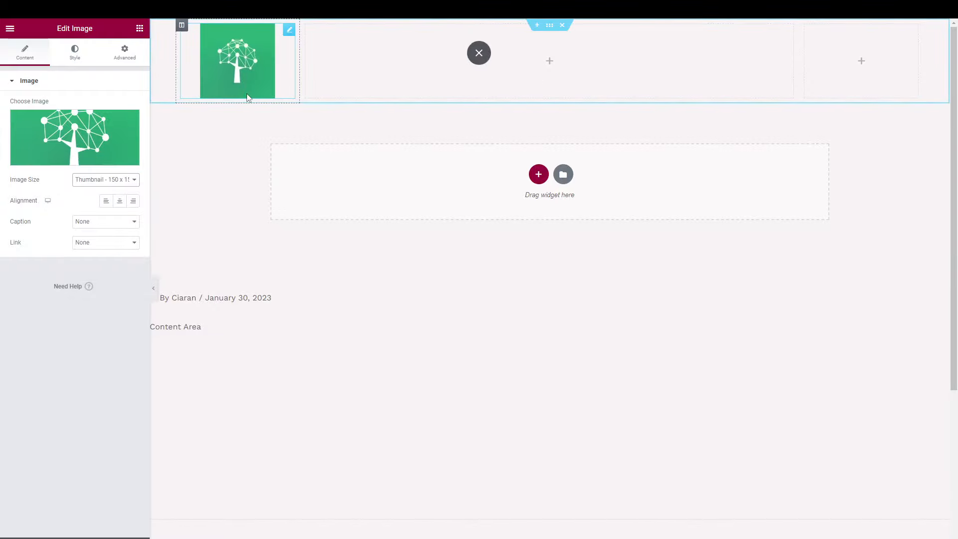
{"action": "left_click", "coordinate": [106, 201]}
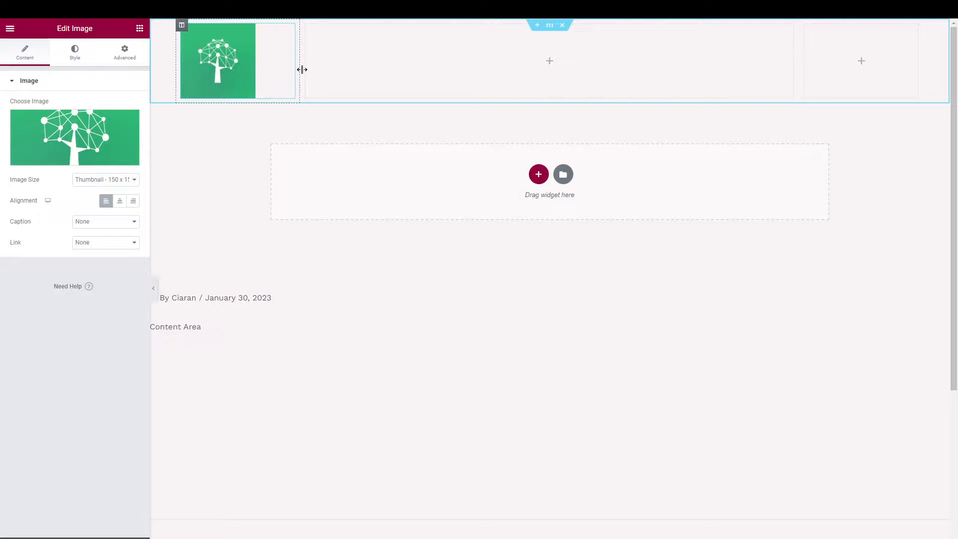
Narrow the logo column to fit the image, widening the middle column.
{"action": "left_click_drag", "start_coordinate": [302, 70], "coordinate": [264, 70]}
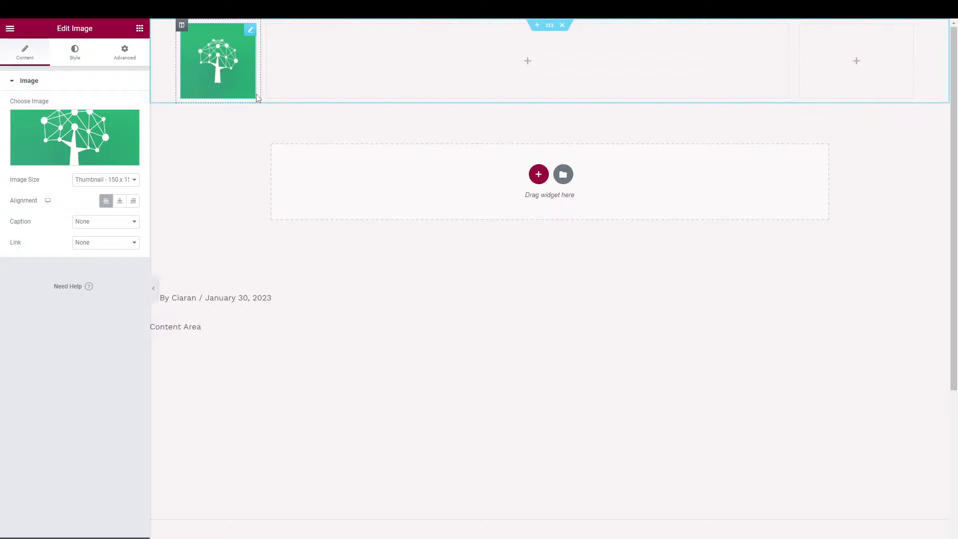
{"action": "left_click", "coordinate": [72, 58]}
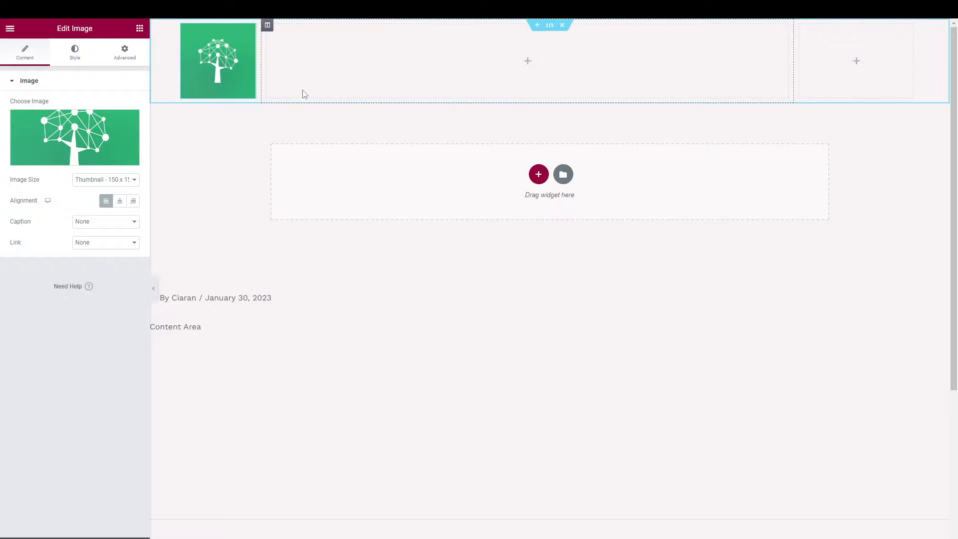
{"action": "left_click", "coordinate": [10, 28]}
{"action": "left_click", "coordinate": [10, 28]}
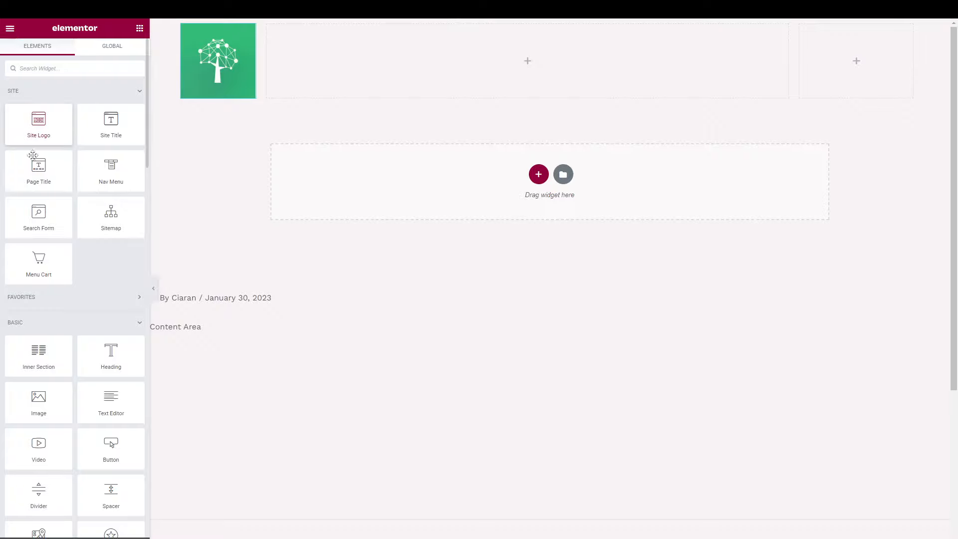
Place a Nav Menu in the middle column using Primary Menu (Home, All Courses, About, Contact, My Account).
{"action": "scroll", "coordinate": [61, 367], "scroll_direction": "down", "scroll_amount": 1}
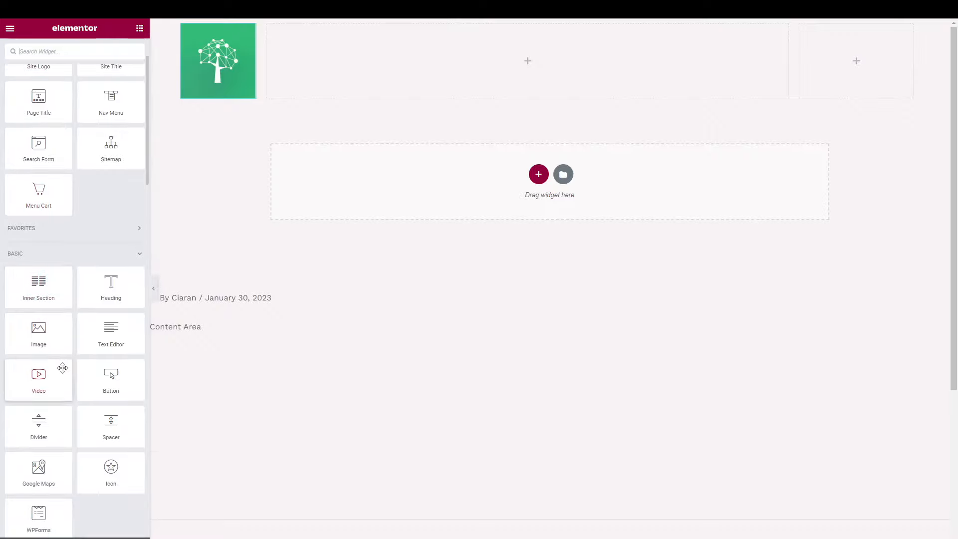
{"action": "scroll", "coordinate": [62, 368], "scroll_direction": "down", "scroll_amount": 1}
{"action": "scroll", "coordinate": [62, 368], "scroll_direction": "up", "scroll_amount": 1}
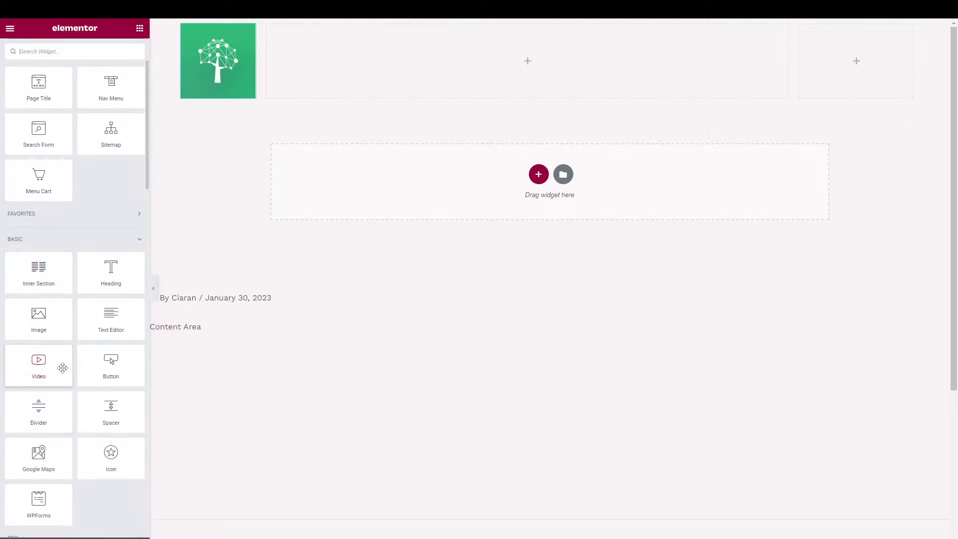
{"action": "scroll", "coordinate": [62, 367], "scroll_direction": "up", "scroll_amount": 2}
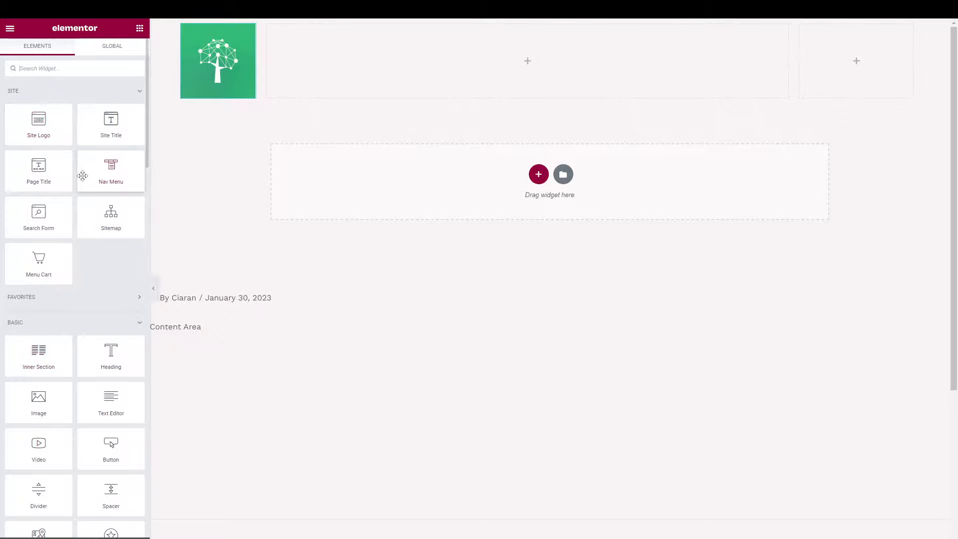
{"action": "left_click_drag", "start_coordinate": [102, 170], "coordinate": [324, 74]}
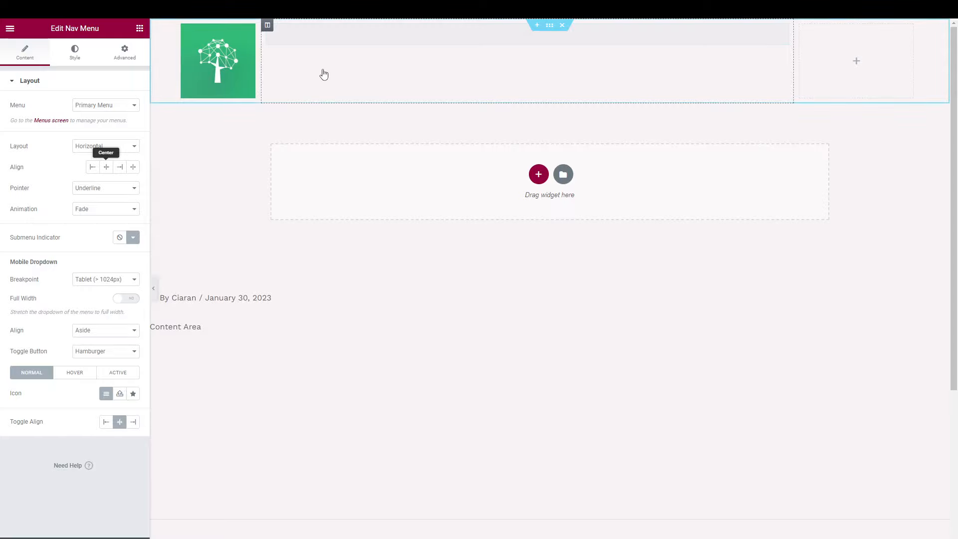
{"action": "left_click", "coordinate": [114, 104]}
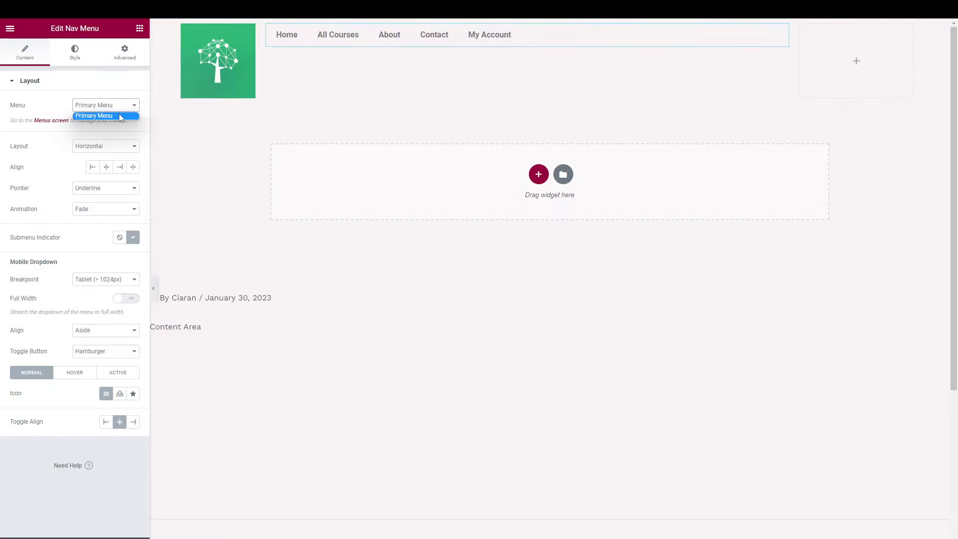
{"action": "left_click", "coordinate": [104, 115]}
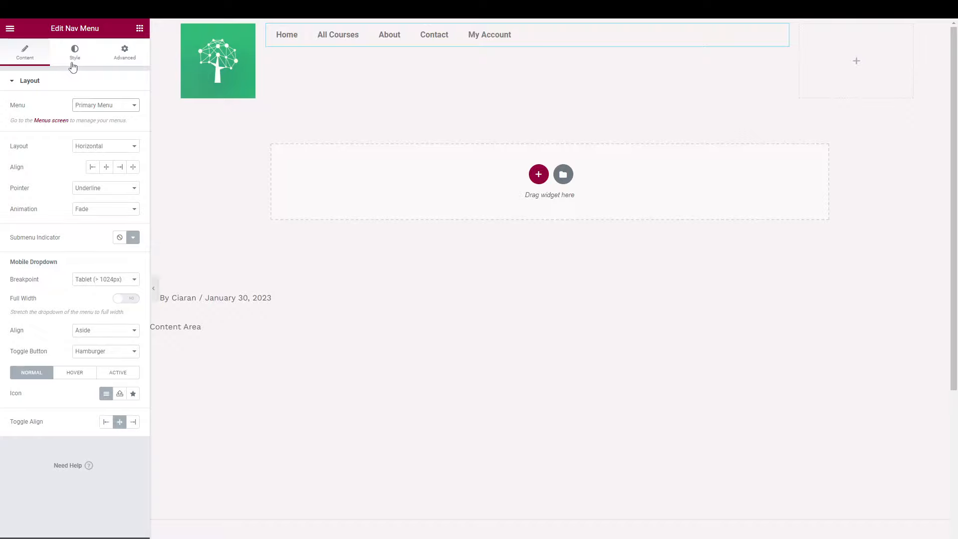
{"action": "double_click", "coordinate": [11, 29]}
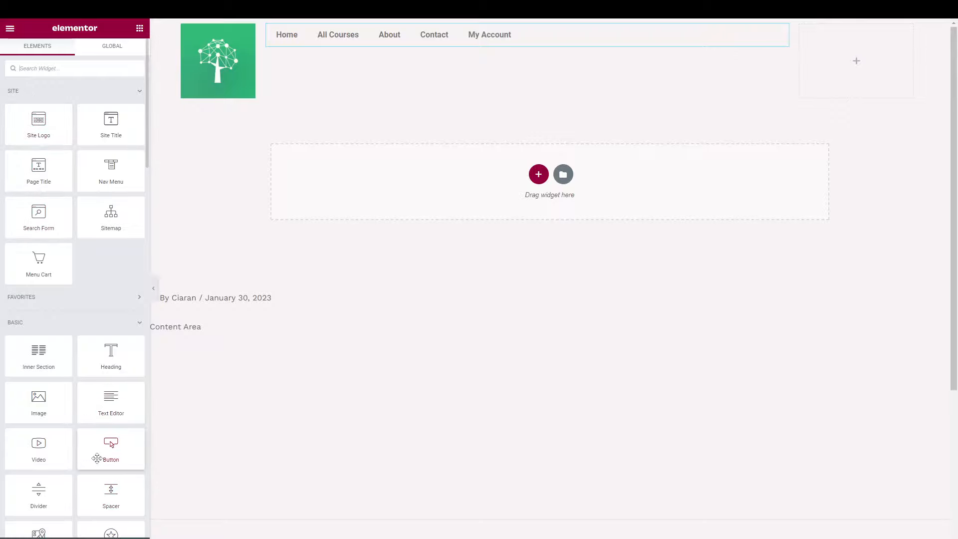
Place a Button in the right header column with the text 'Enquire Now'.
{"action": "left_click_drag", "start_coordinate": [96, 458], "coordinate": [834, 65]}
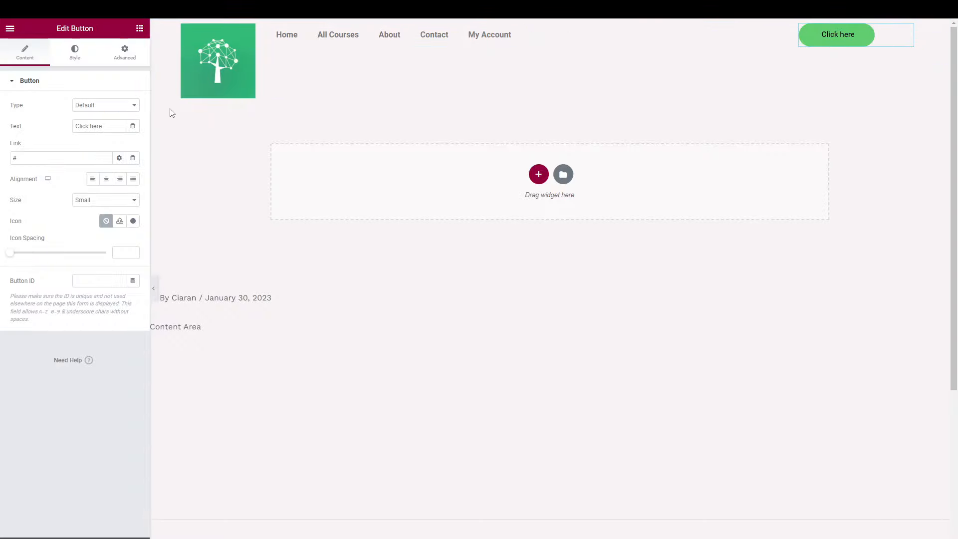
{"action": "left_click_drag", "start_coordinate": [109, 127], "coordinate": [56, 129]}
{"action": "type", "text": "Contact"}
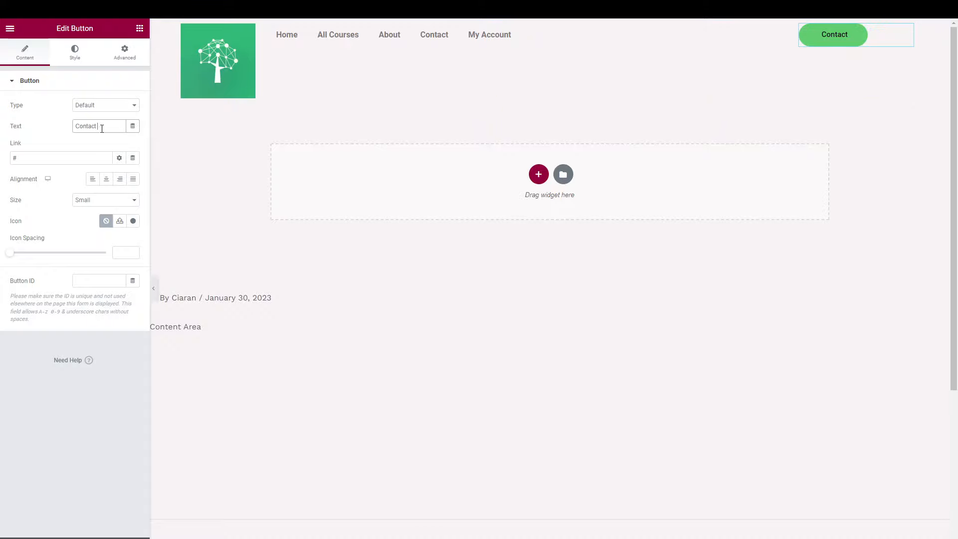
{"action": "left_click_drag", "start_coordinate": [107, 127], "coordinate": [76, 128]}
{"action": "type", "text": "Shop"}
{"action": "key", "text": "BackSpace"}
{"action": "key", "text": "BackSpace"}
{"action": "key", "text": "BackSpace"}
{"action": "key", "text": "BackSpace"}
{"action": "type", "text": "Vi"}
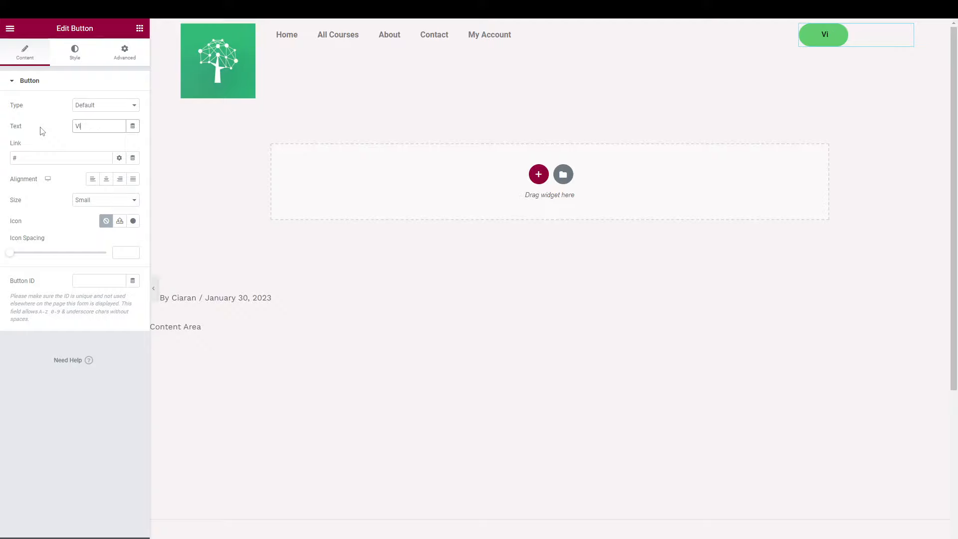
{"action": "type", "text": "ew Shop"}
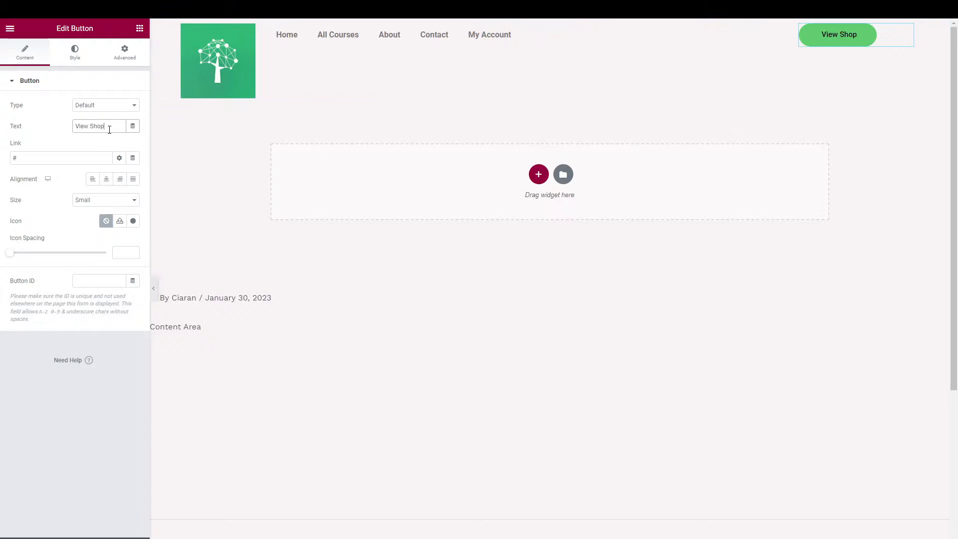
{"action": "left_click_drag", "start_coordinate": [109, 129], "coordinate": [60, 130]}
{"action": "type", "text": "Enquire Now"}
Link the Enquire Now button to the Contact page.
{"action": "left_click", "coordinate": [72, 158]}
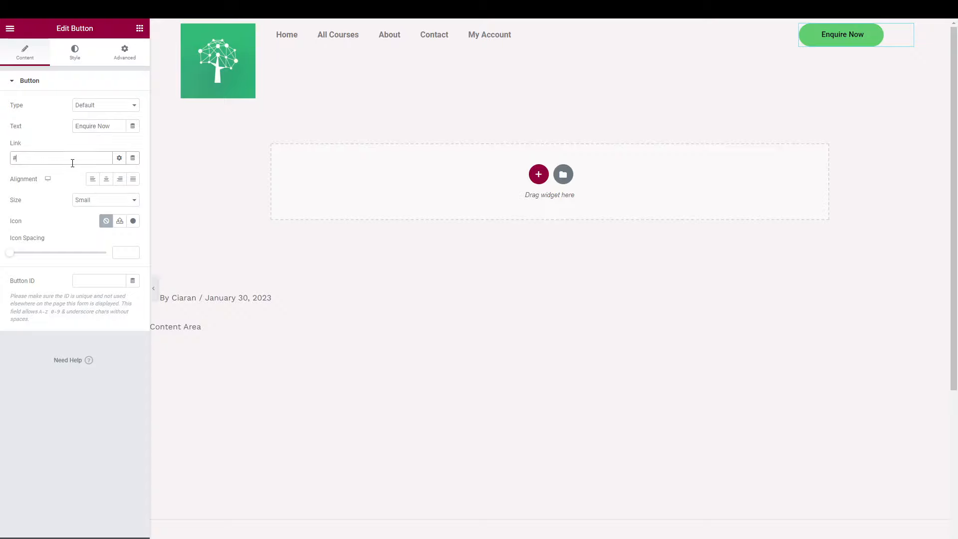
{"action": "key", "text": "BackSpace"}
{"action": "type", "text": "contact"}
{"action": "left_click", "coordinate": [59, 177]}
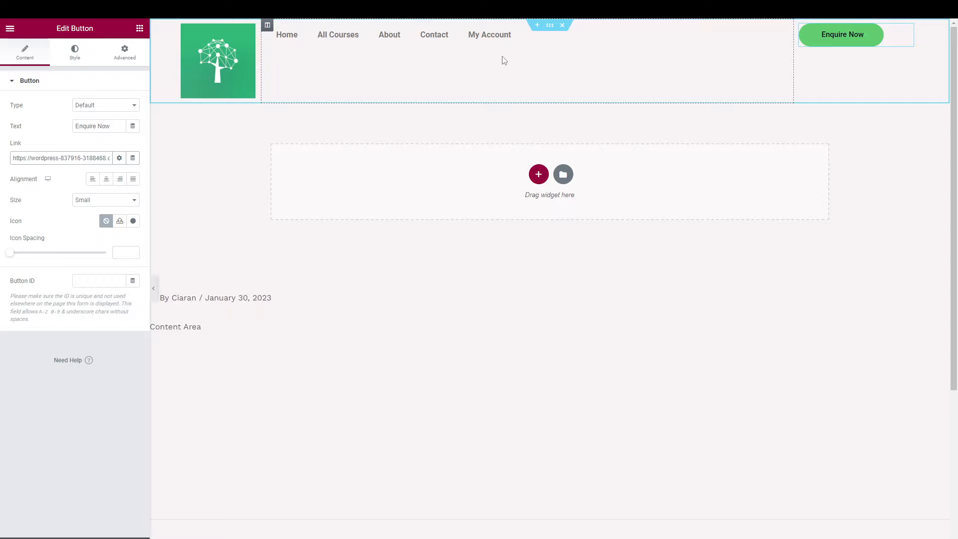
Centre the nav menu links and try the Overline and Double Line pointer effects.
{"action": "left_click", "coordinate": [591, 46]}
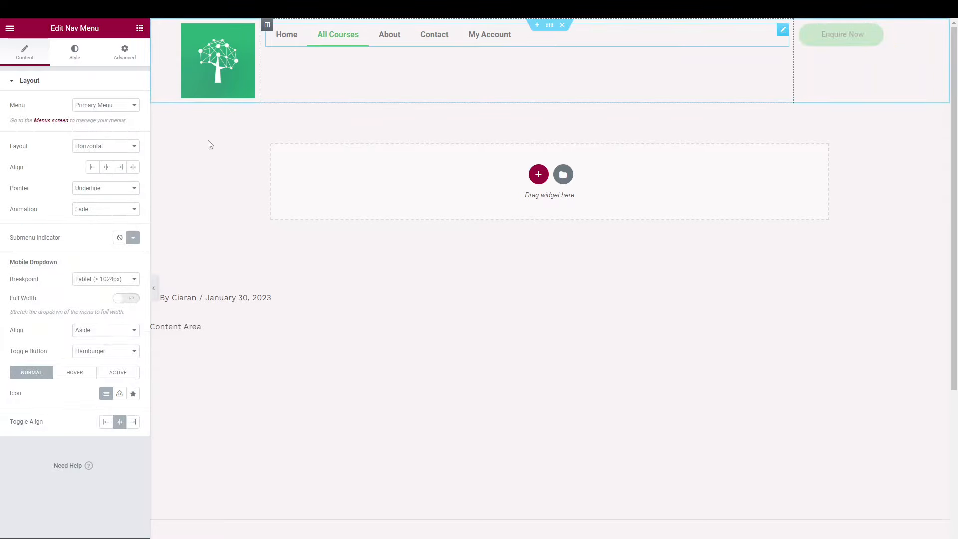
{"action": "left_click", "coordinate": [108, 172]}
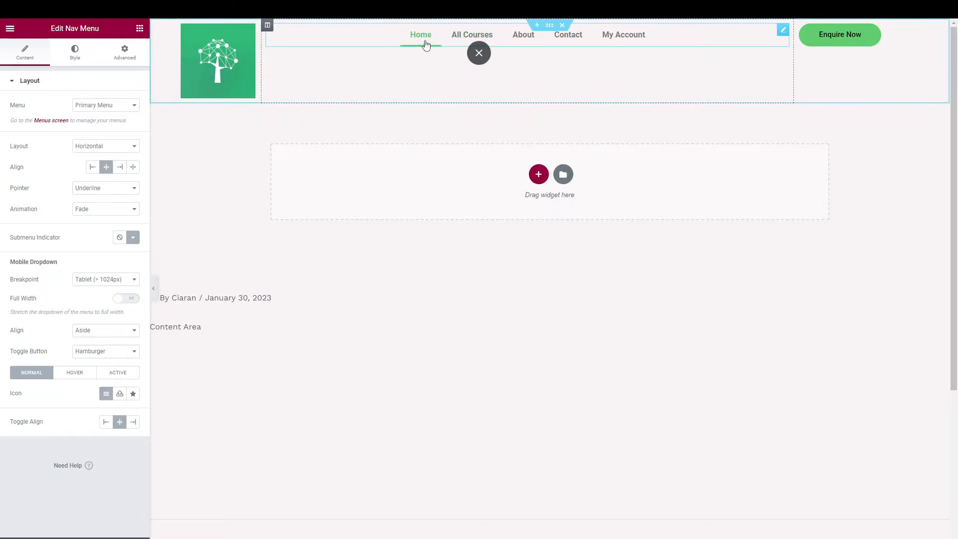
{"action": "left_click", "coordinate": [98, 190]}
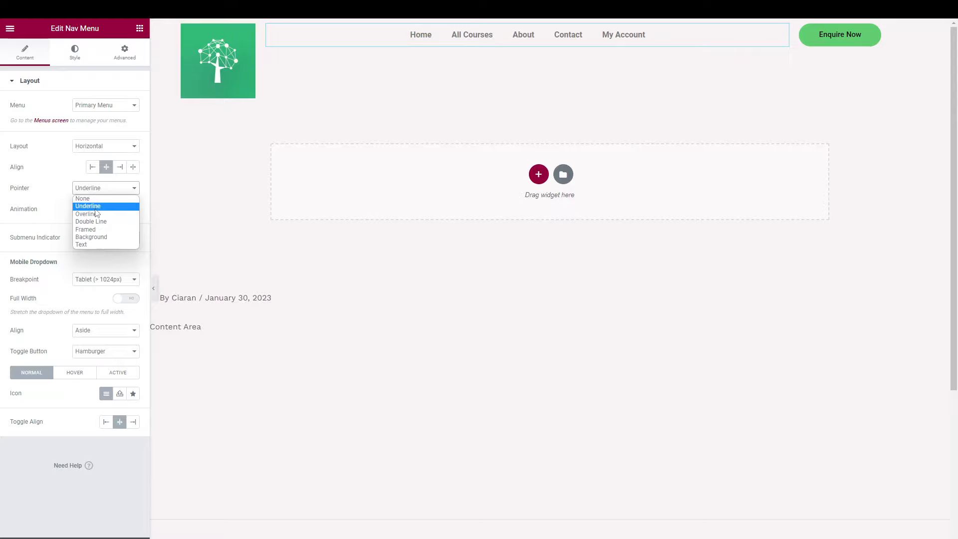
{"action": "left_click", "coordinate": [97, 214]}
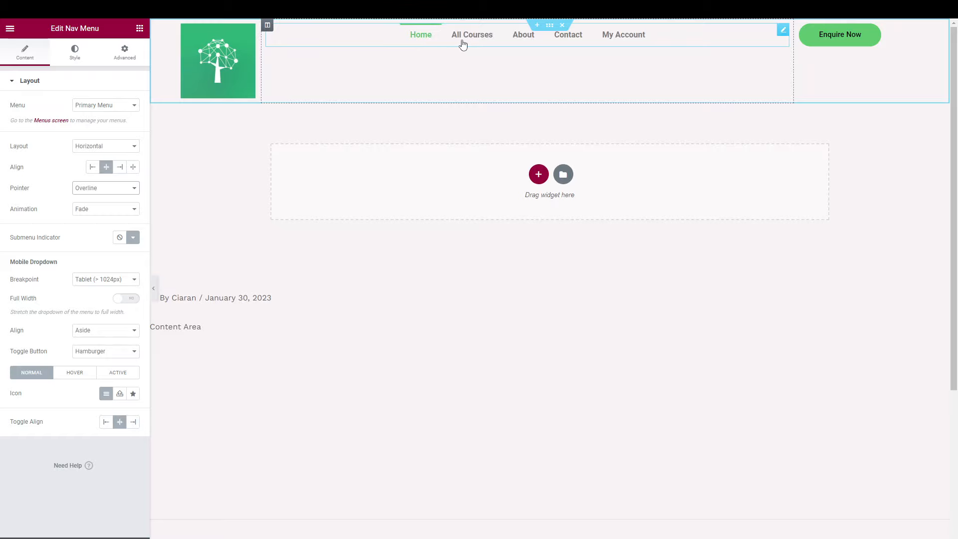
{"action": "left_click", "coordinate": [94, 189]}
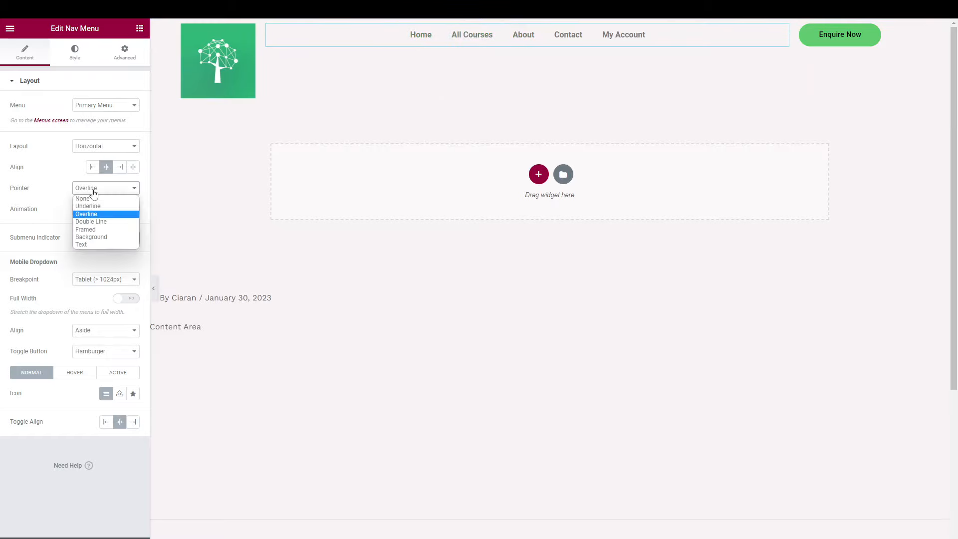
{"action": "left_click", "coordinate": [97, 222]}
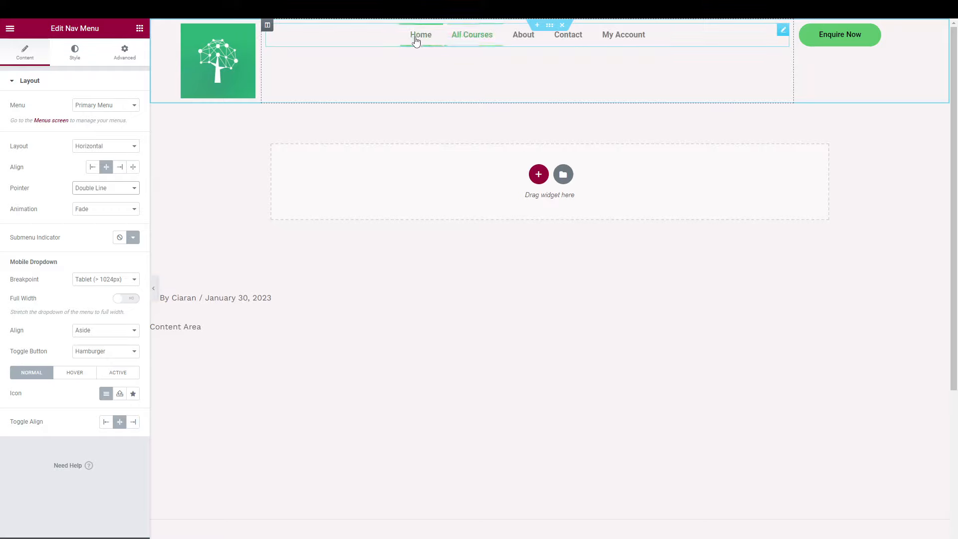
Try the Framed, Background and Text pointers, then set the menu pointer to None.
{"action": "left_click", "coordinate": [86, 192]}
{"action": "left_click", "coordinate": [97, 229]}
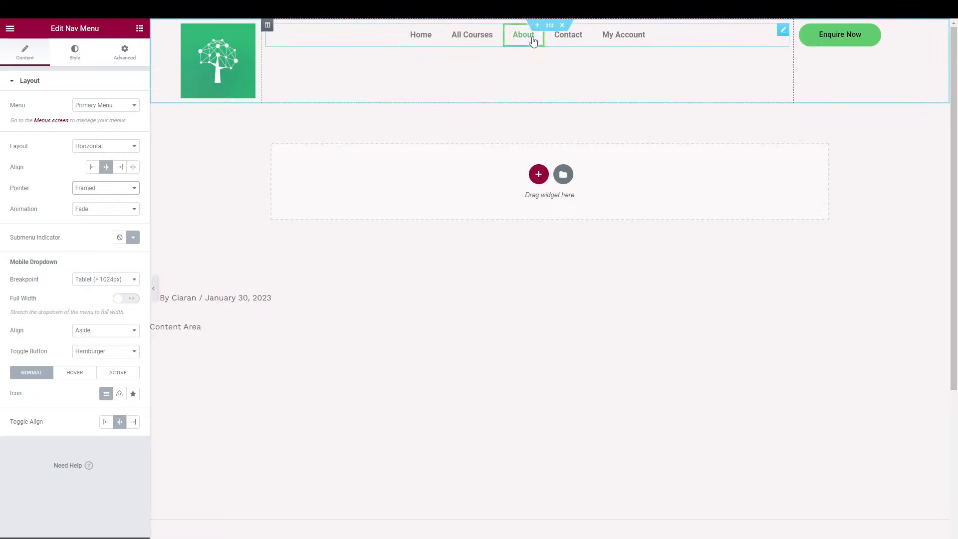
{"action": "left_click", "coordinate": [113, 188]}
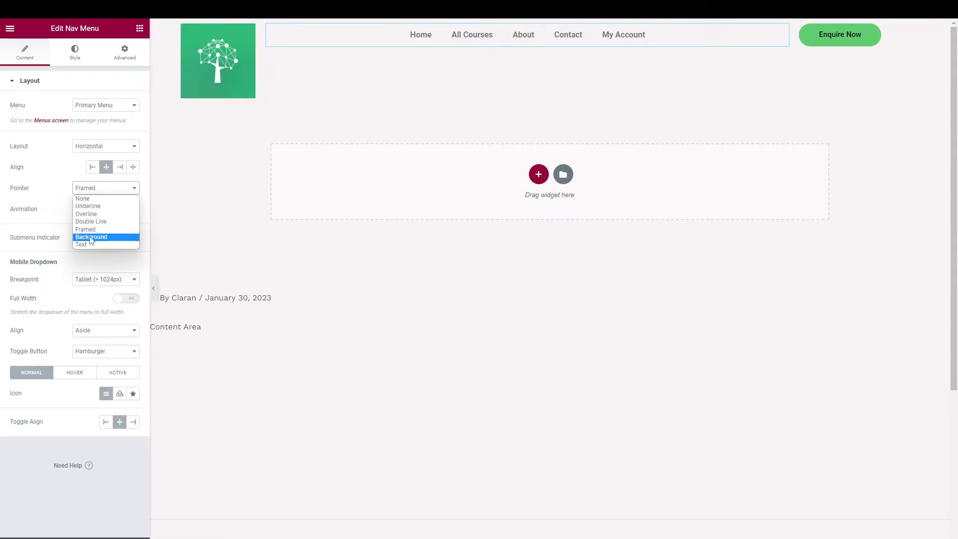
{"action": "left_click", "coordinate": [113, 235]}
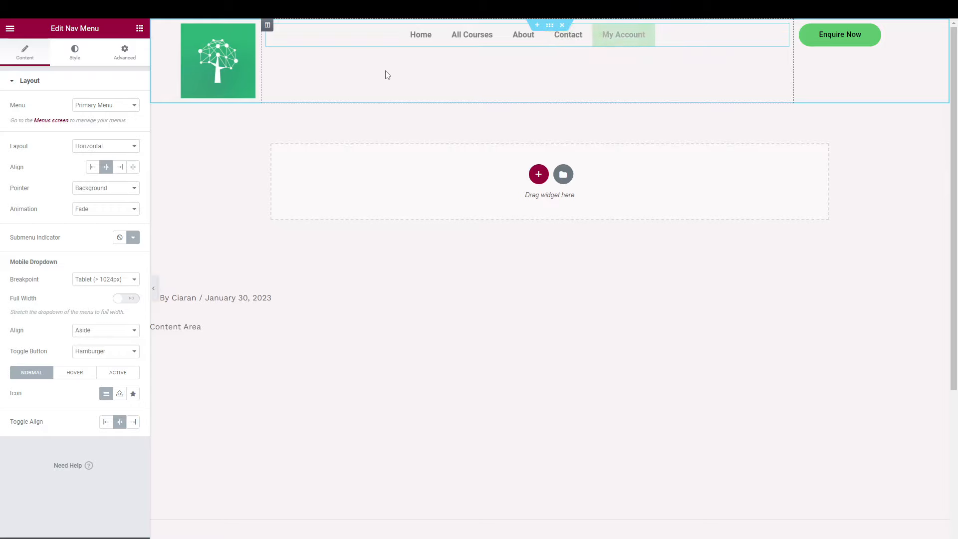
{"action": "left_click", "coordinate": [136, 188]}
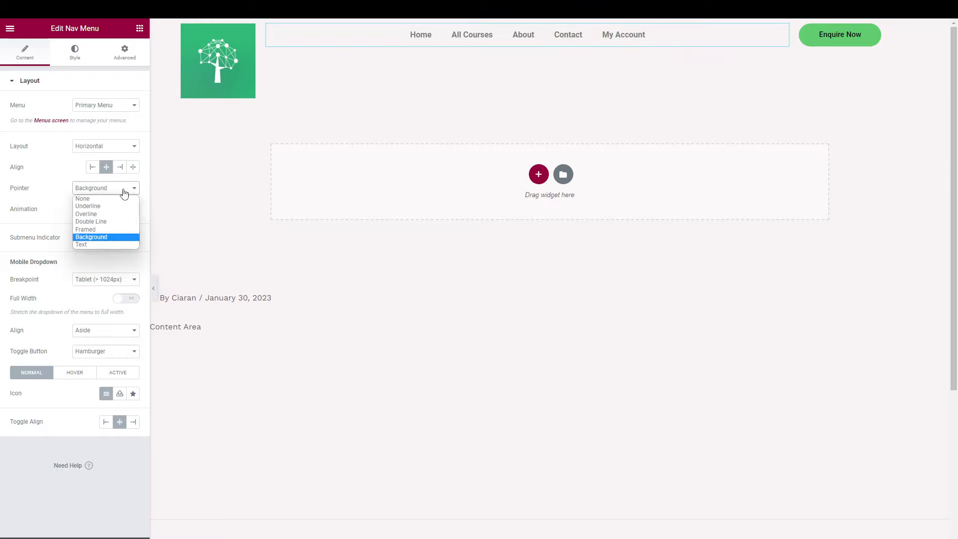
{"action": "left_click", "coordinate": [86, 243]}
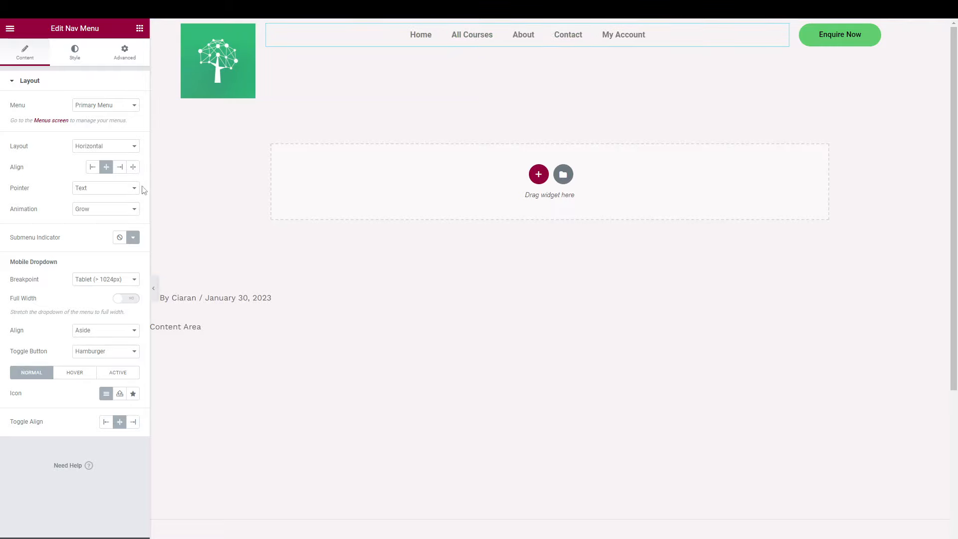
{"action": "left_click", "coordinate": [114, 188]}
{"action": "left_click", "coordinate": [100, 202]}
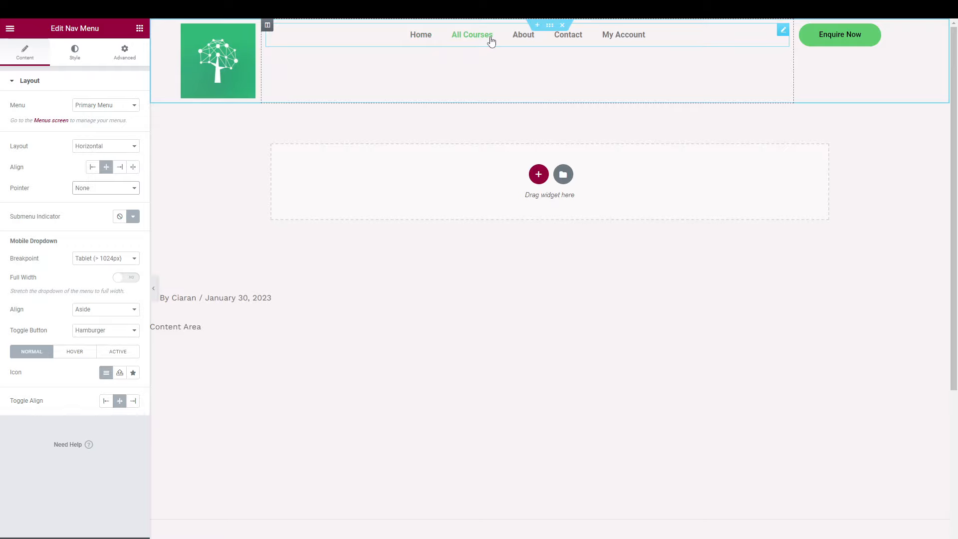
Set the nav menu pointer to Text, try Skew and Rotate, then settle on Grow.
{"action": "left_click", "coordinate": [120, 189]}
{"action": "left_click", "coordinate": [112, 243]}
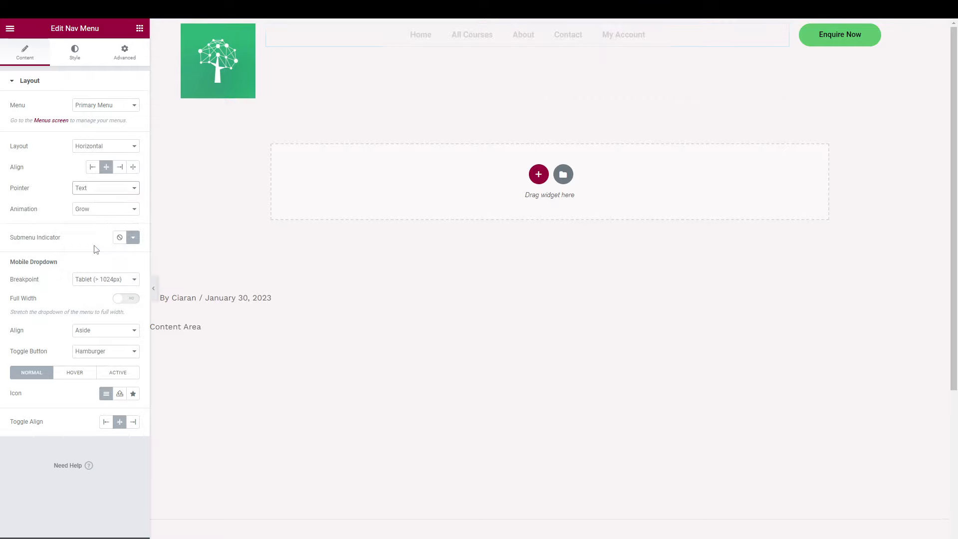
{"action": "left_click", "coordinate": [110, 210]}
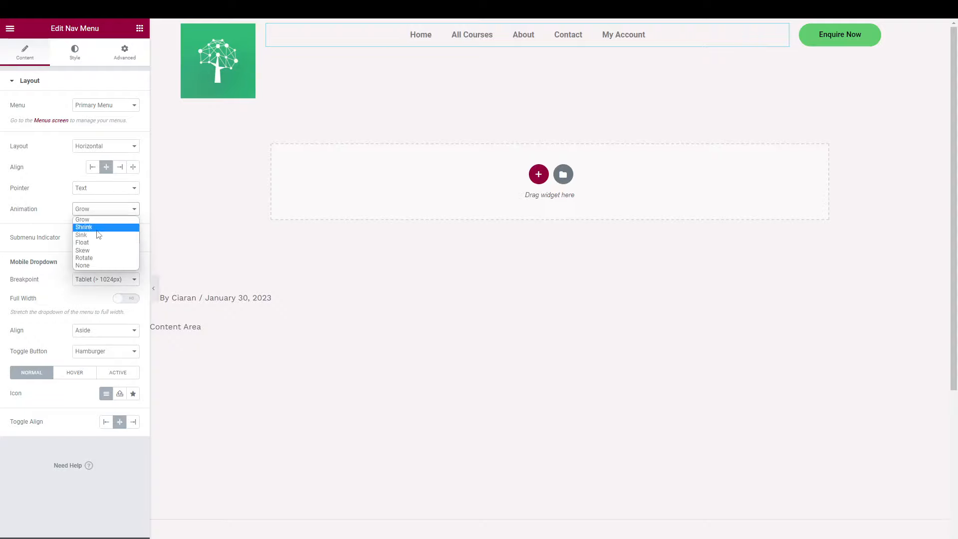
{"action": "left_click", "coordinate": [92, 250]}
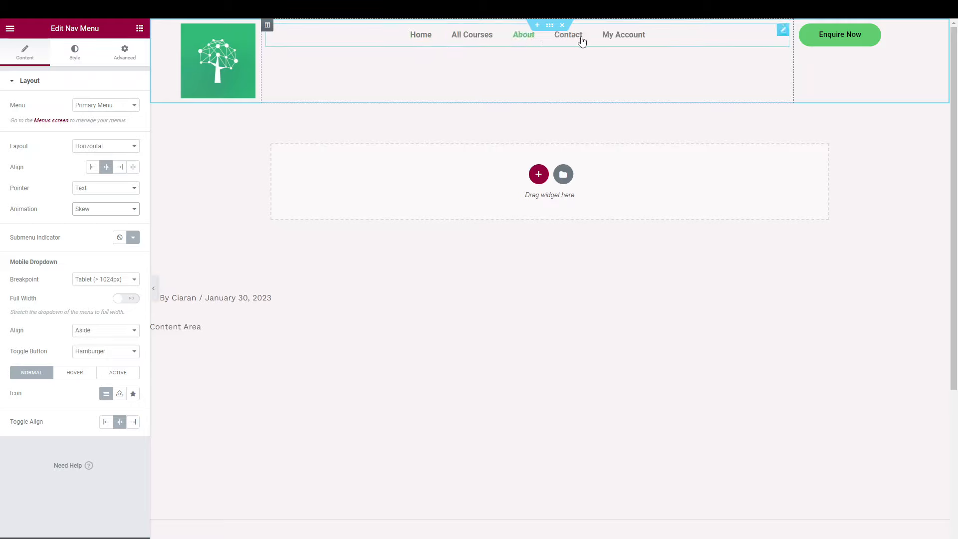
{"action": "left_click", "coordinate": [121, 208]}
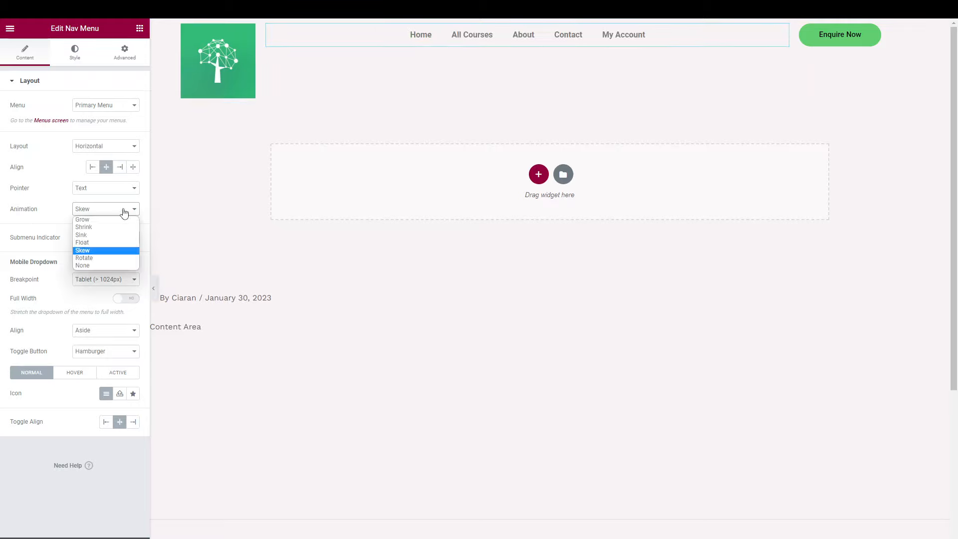
{"action": "left_click", "coordinate": [120, 260]}
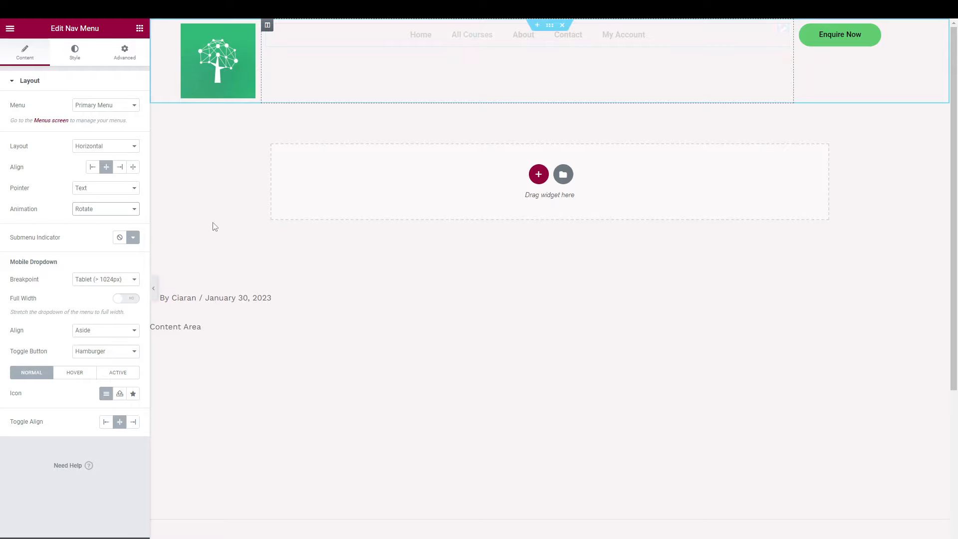
{"action": "left_click", "coordinate": [126, 219]}
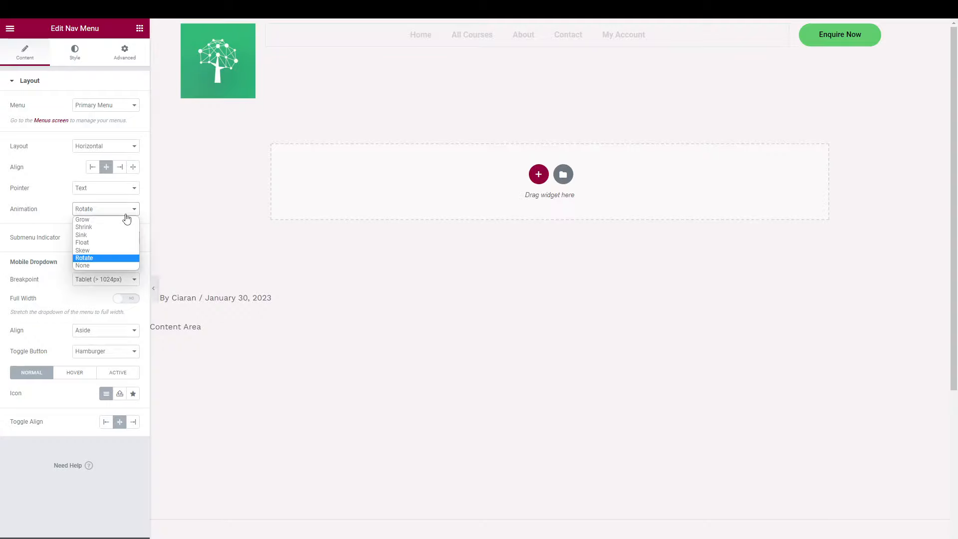
{"action": "left_click", "coordinate": [121, 221]}
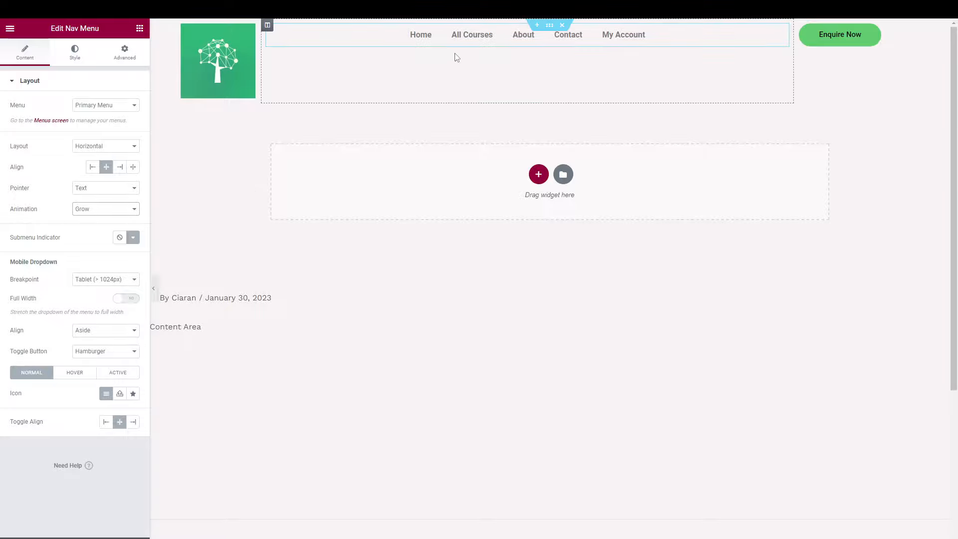
Insert Chevron Down from All Icons in the Icon Library as the submenu indicator.
{"action": "left_click", "coordinate": [133, 238]}
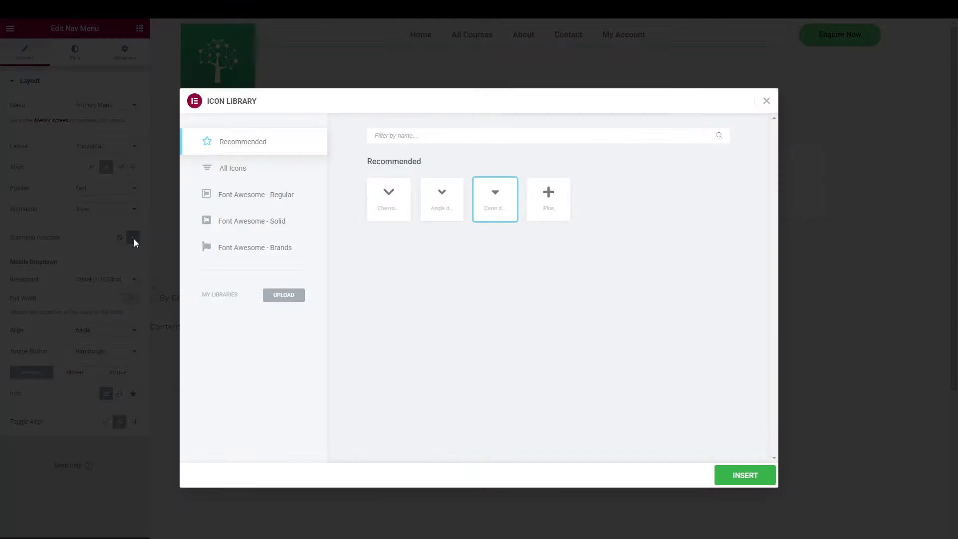
{"action": "left_click", "coordinate": [244, 176]}
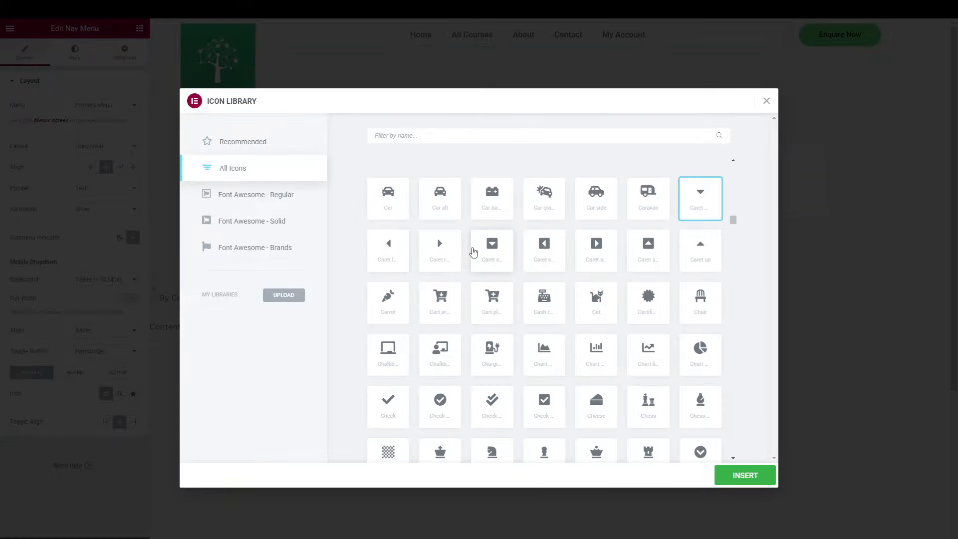
{"action": "scroll", "coordinate": [564, 292], "scroll_direction": "down", "scroll_amount": 5}
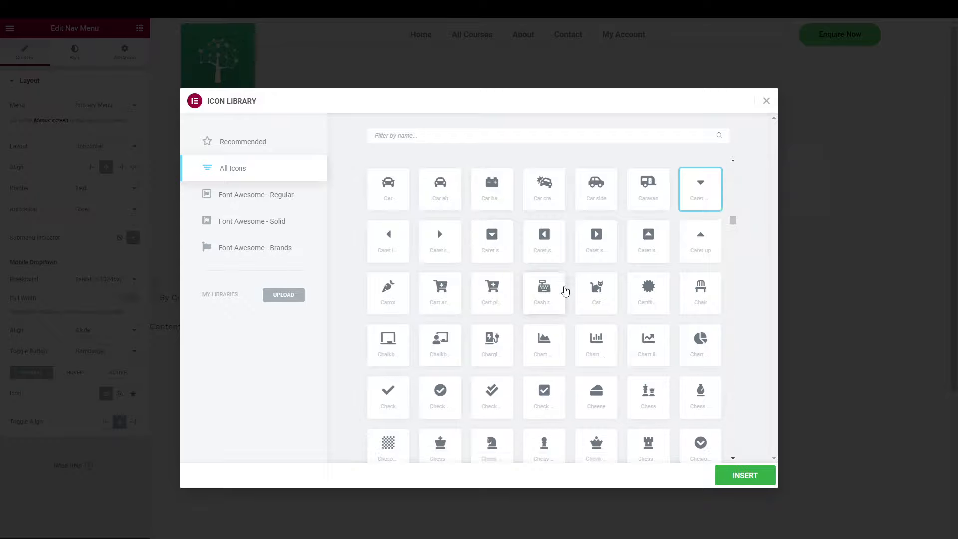
{"action": "scroll", "coordinate": [564, 291], "scroll_direction": "up", "scroll_amount": 1}
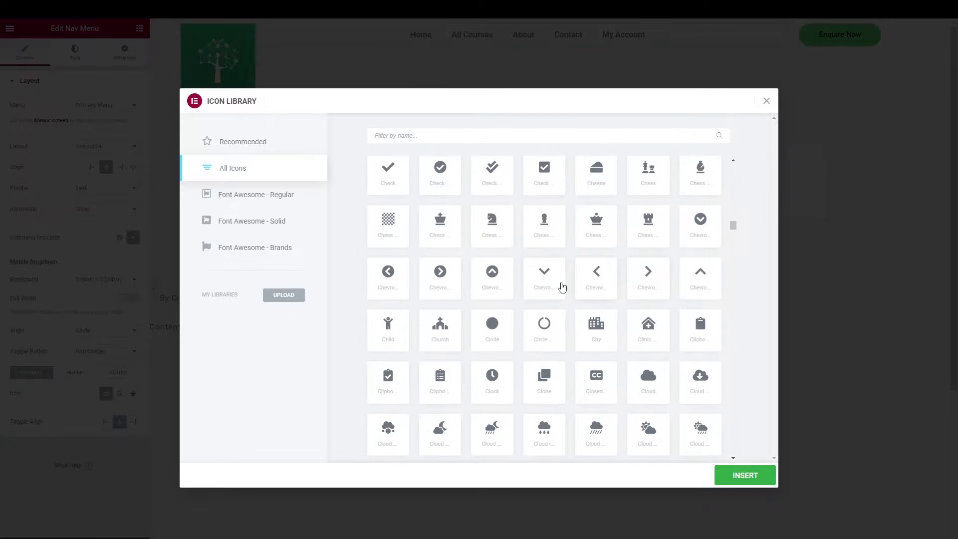
{"action": "left_click", "coordinate": [544, 288]}
{"action": "left_click", "coordinate": [738, 474]}
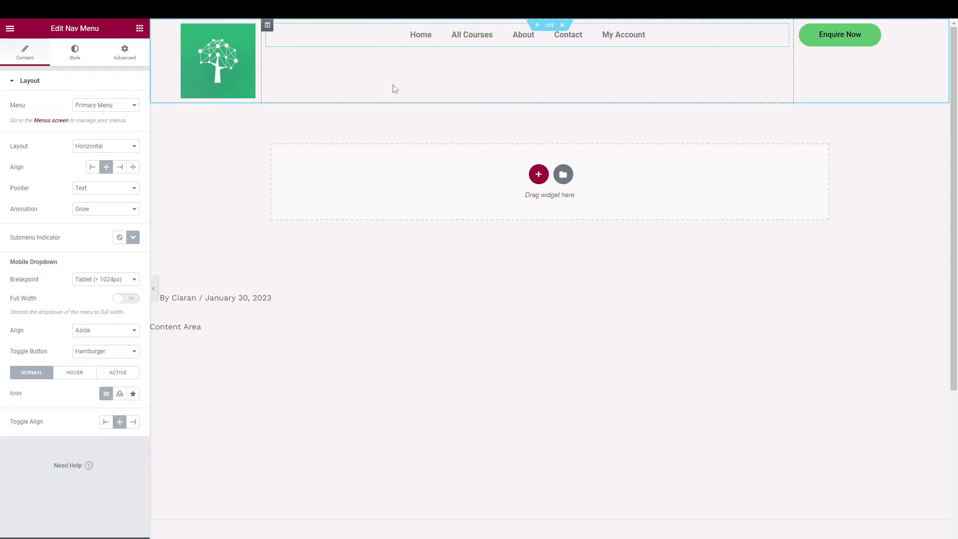
Move the menu's dropdown breakpoint from Tablet to Mobile, previewing at tablet and mobile widths.
{"action": "left_click", "coordinate": [94, 282]}
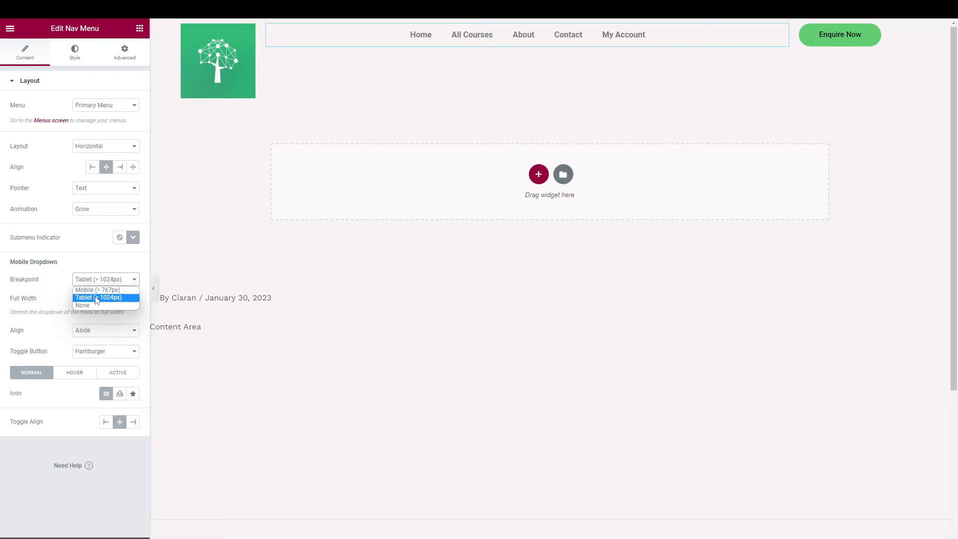
{"action": "left_click", "coordinate": [97, 298]}
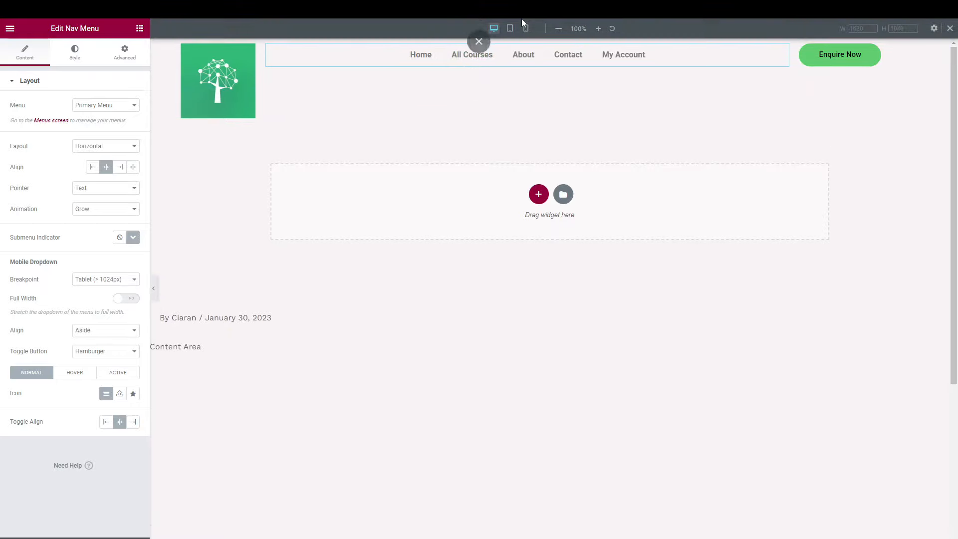
{"action": "left_click", "coordinate": [509, 28]}
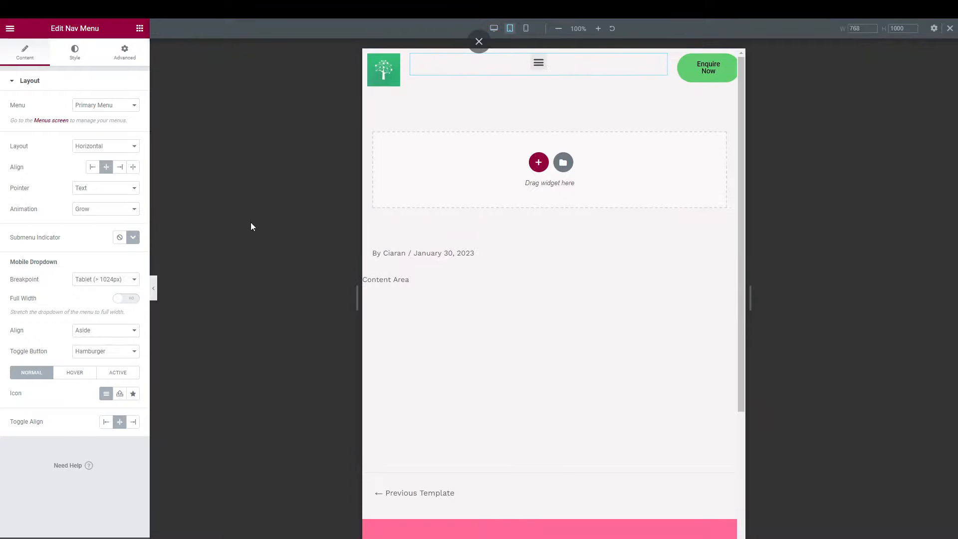
{"action": "left_click", "coordinate": [119, 281]}
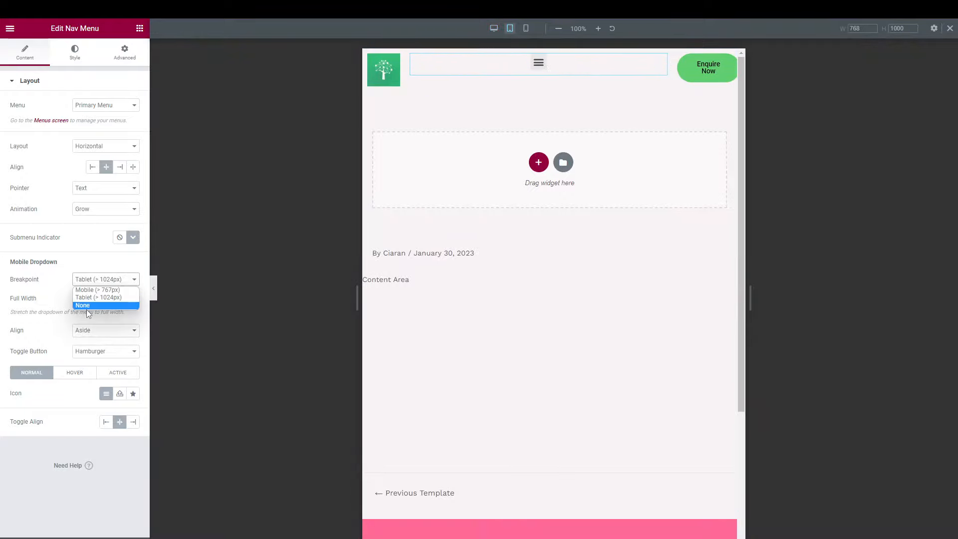
{"action": "left_click", "coordinate": [94, 285]}
{"action": "left_click", "coordinate": [94, 286]}
{"action": "left_click", "coordinate": [95, 290]}
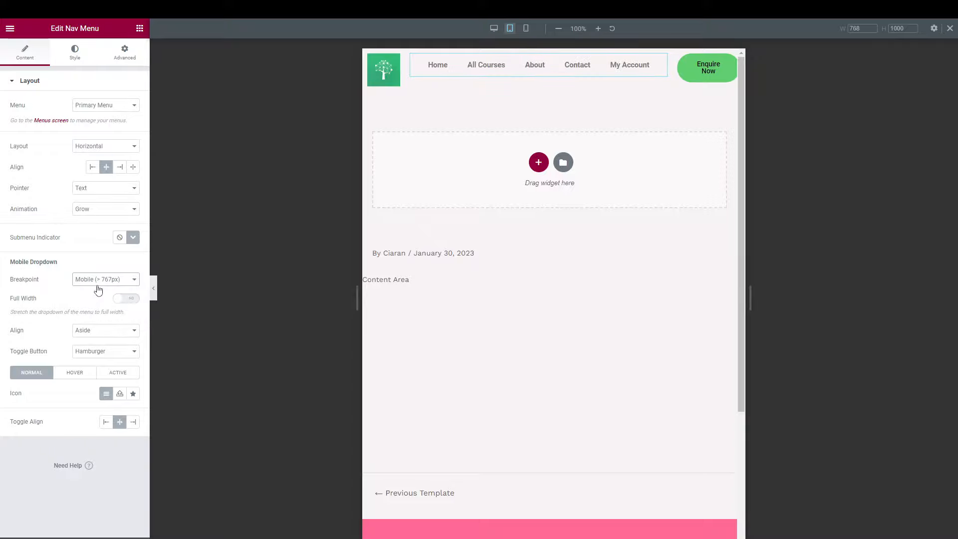
{"action": "left_click", "coordinate": [527, 30]}
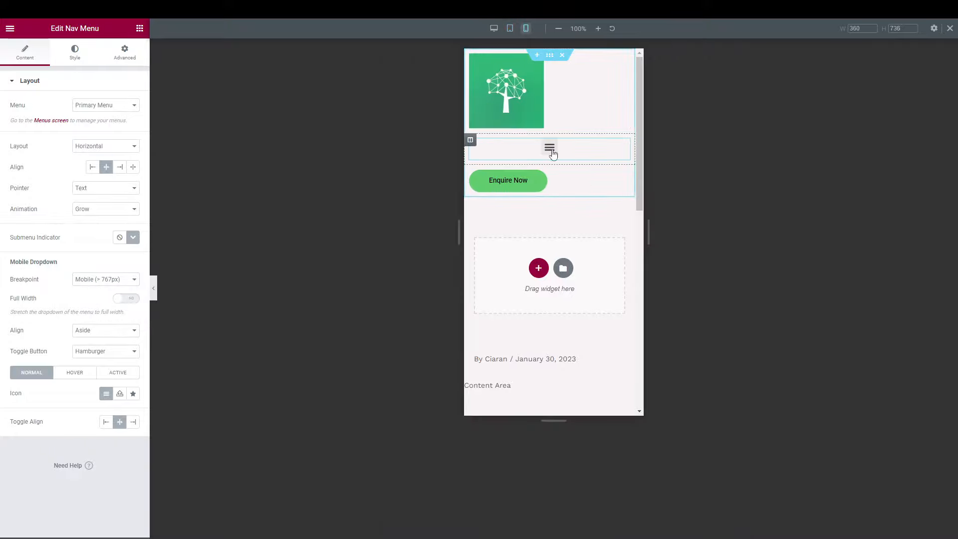
Return to the desktop preview and confirm the dropdown breakpoint stays at Mobile.
{"action": "left_click", "coordinate": [494, 29]}
{"action": "left_click", "coordinate": [131, 279]}
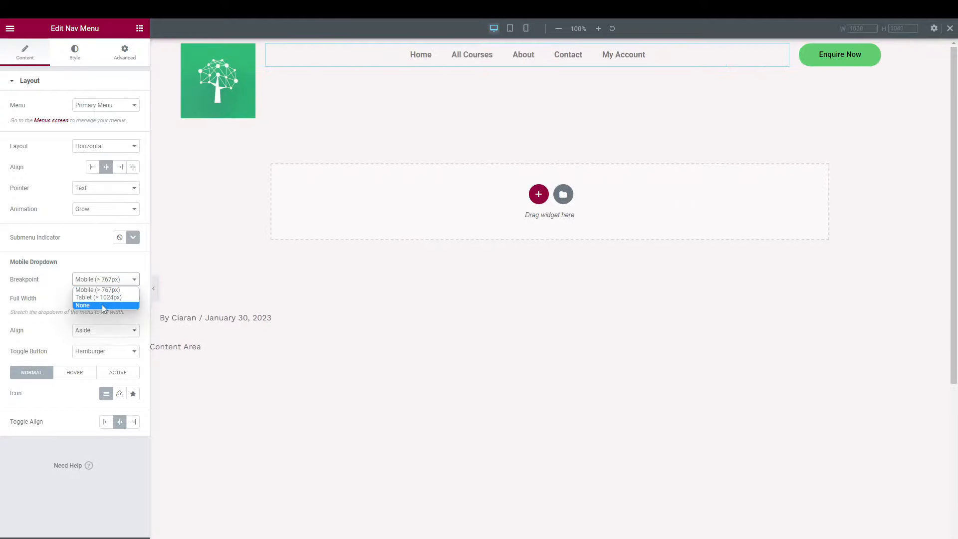
{"action": "left_click", "coordinate": [102, 290]}
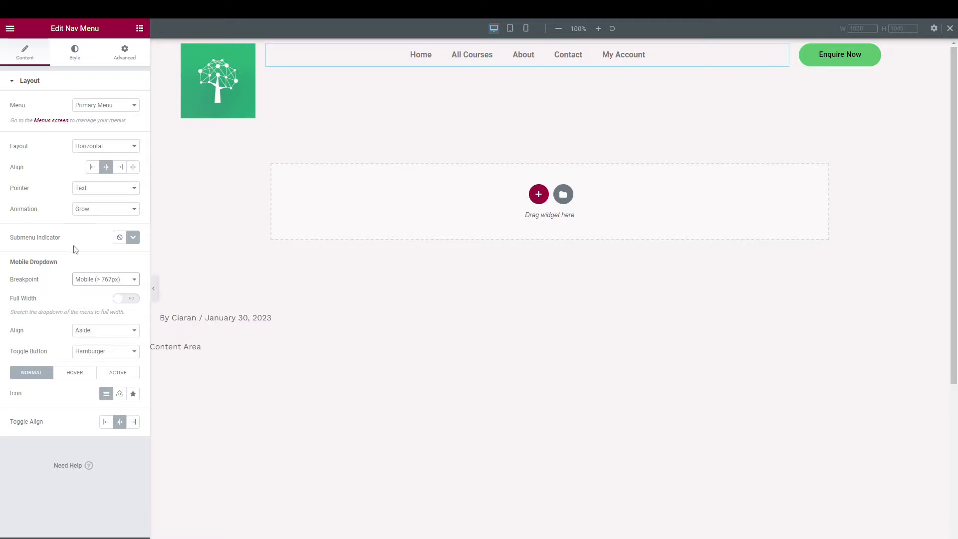
{"action": "left_click", "coordinate": [128, 284]}
{"action": "left_click", "coordinate": [97, 290]}
Compare Full Width on and off in the phone preview, leaving it off, then return to desktop.
{"action": "left_click", "coordinate": [129, 301]}
{"action": "left_click", "coordinate": [526, 28]}
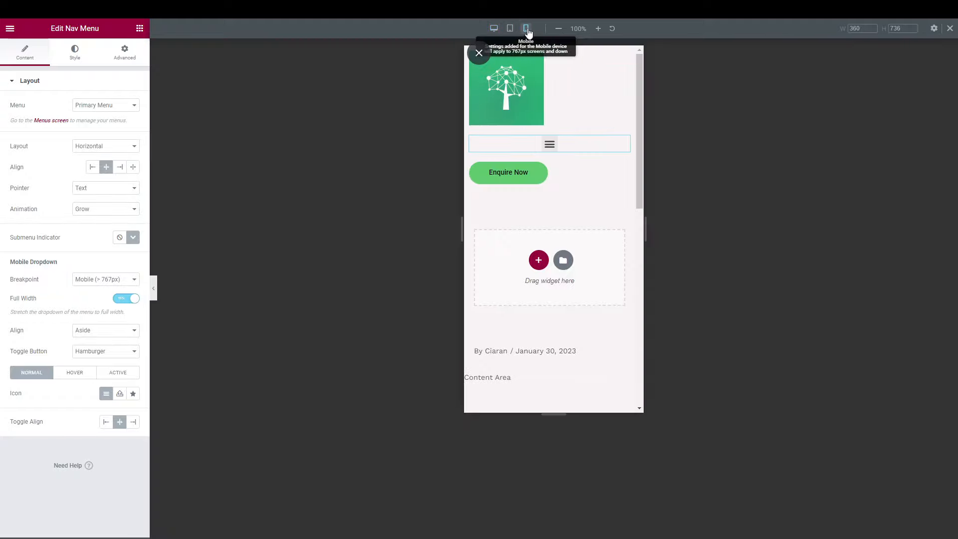
{"action": "left_click", "coordinate": [550, 149]}
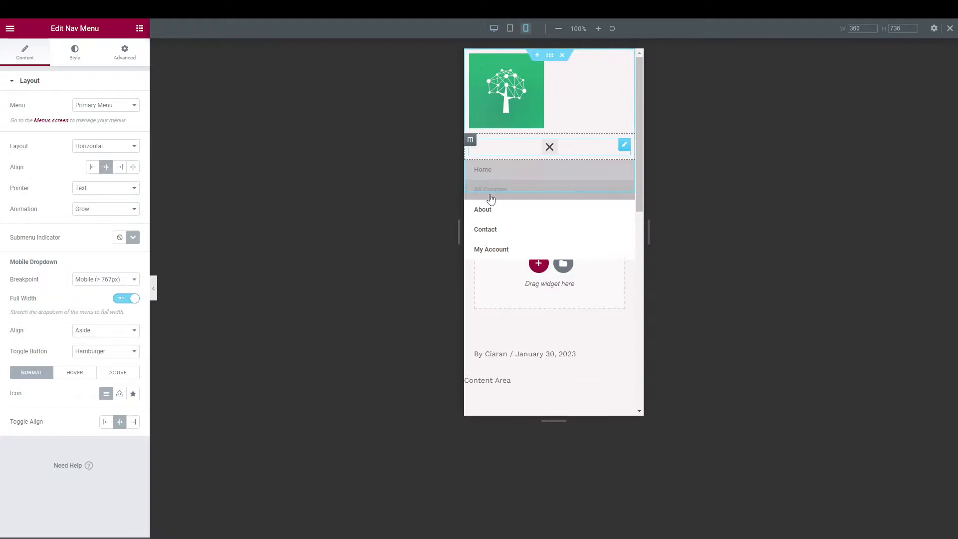
{"action": "left_click", "coordinate": [129, 300]}
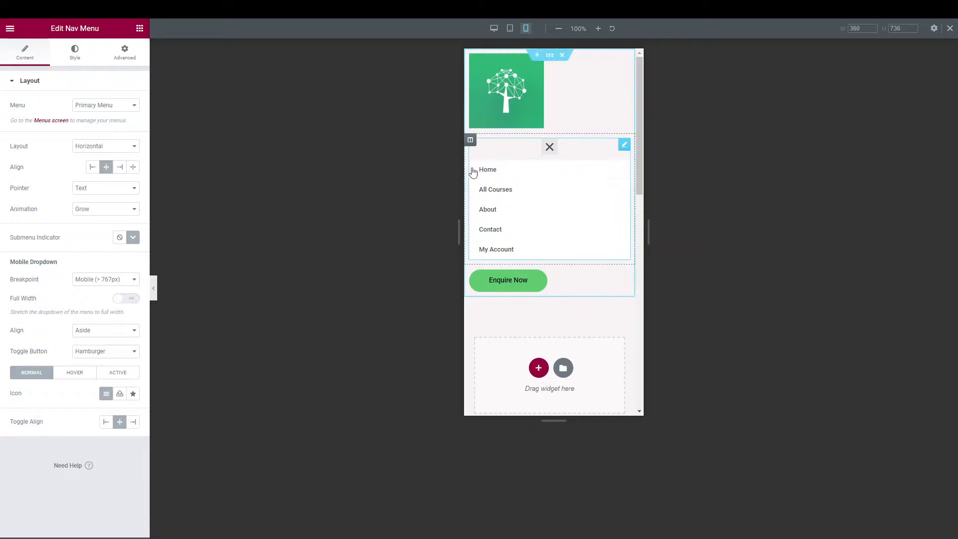
{"action": "left_click", "coordinate": [117, 302]}
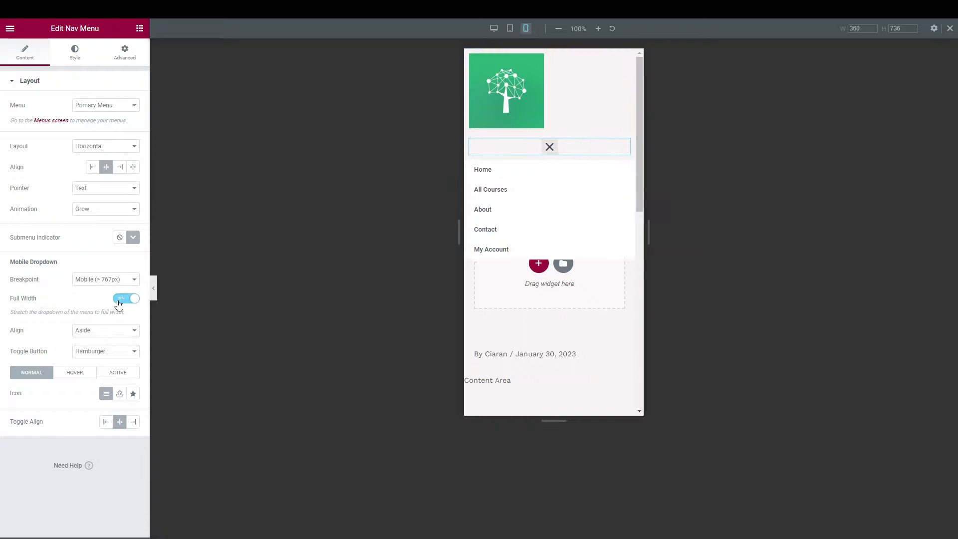
{"action": "left_click", "coordinate": [118, 302]}
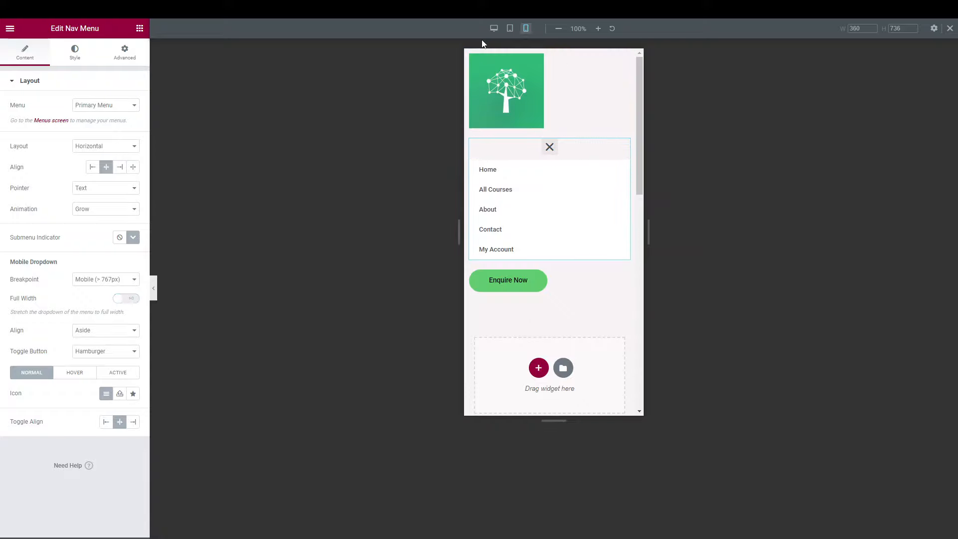
{"action": "left_click", "coordinate": [494, 28]}
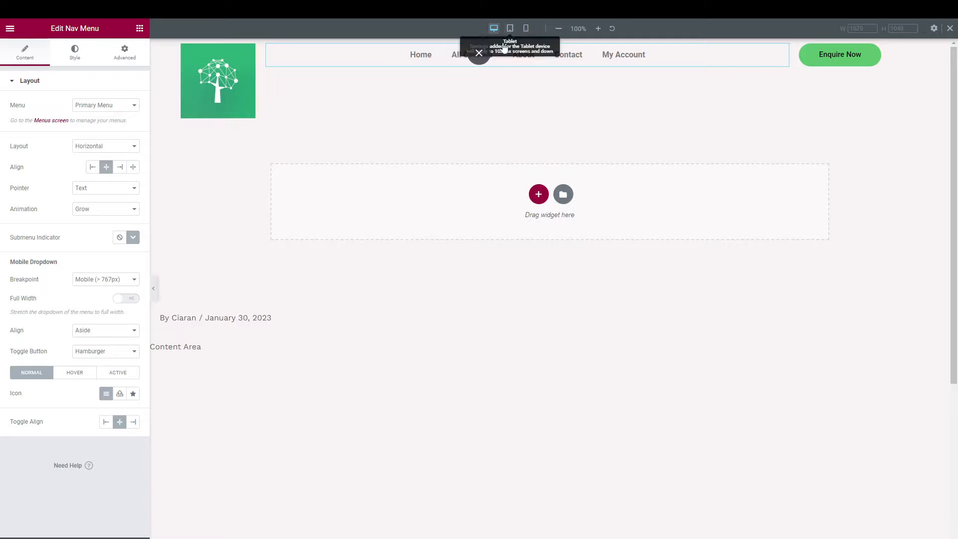
Preview at phone width and set the mobile dropdown alignment from Aside to Center.
{"action": "left_click", "coordinate": [129, 334]}
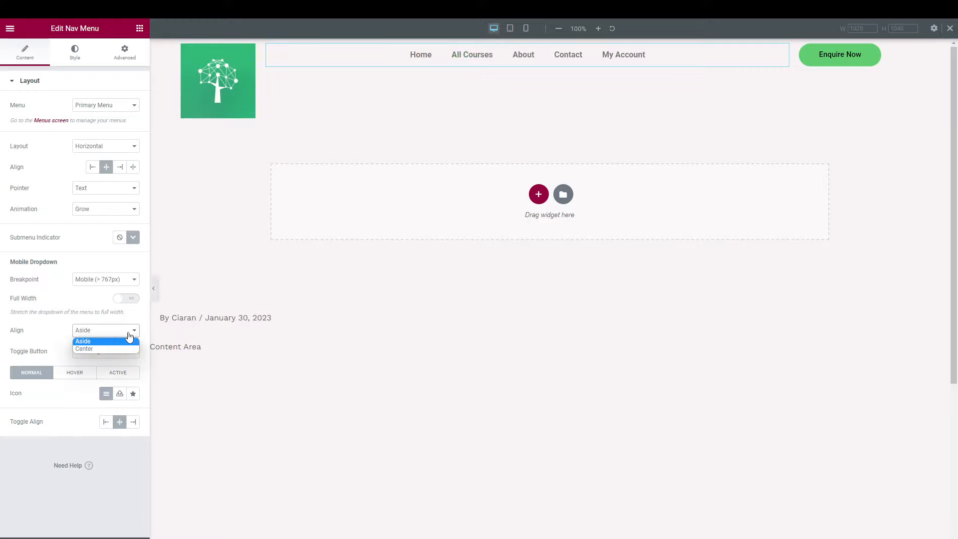
{"action": "left_click", "coordinate": [130, 336]}
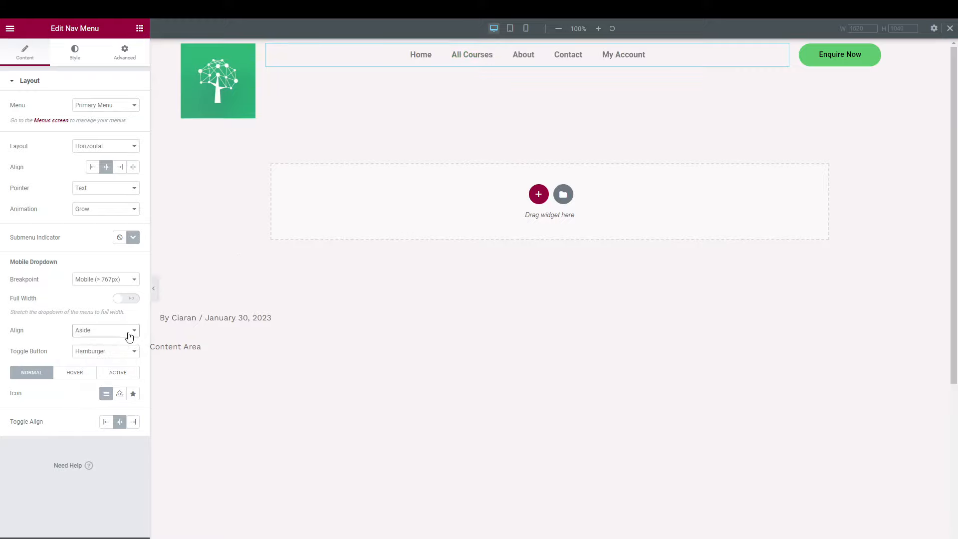
{"action": "left_click", "coordinate": [510, 28]}
{"action": "left_click", "coordinate": [526, 28]}
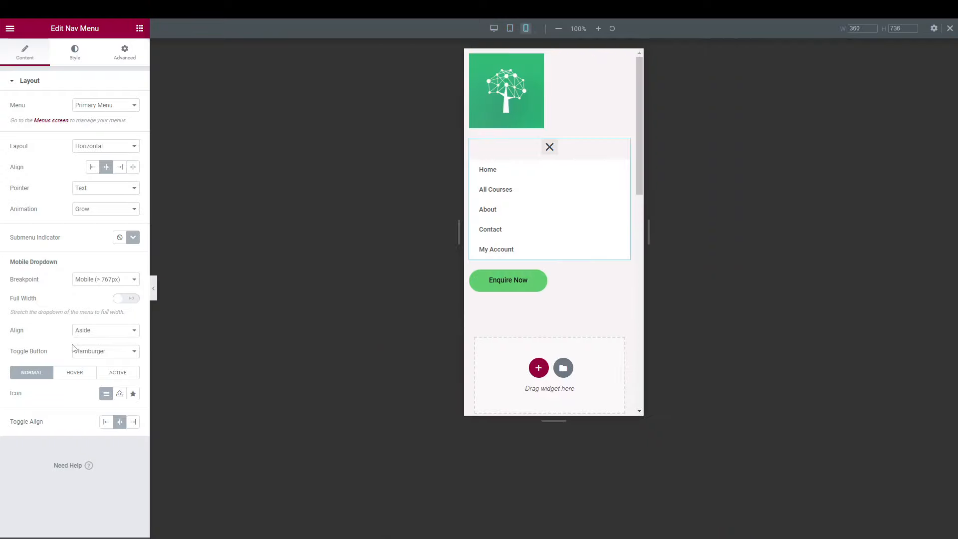
{"action": "left_click", "coordinate": [89, 331]}
{"action": "left_click", "coordinate": [88, 346]}
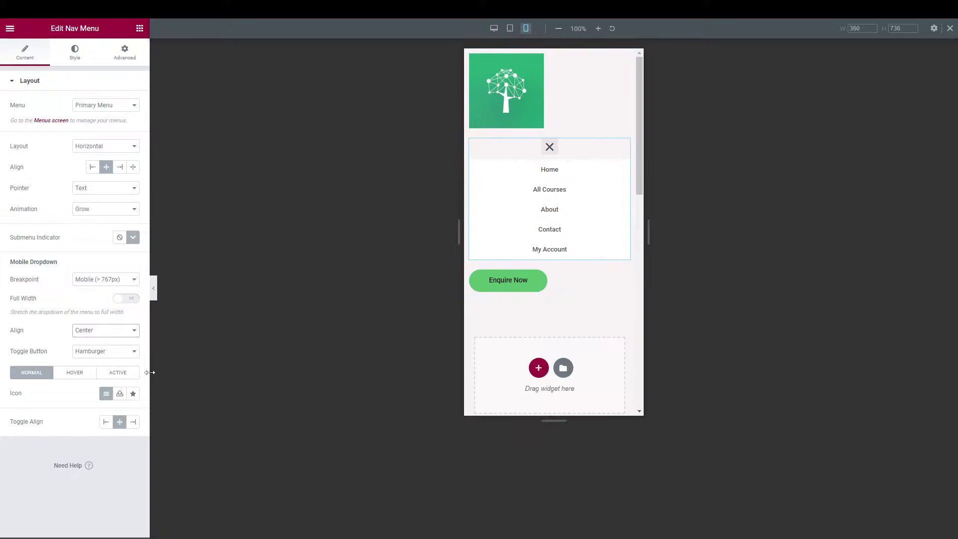
Compare Aside with Center alignment and leave the dropdown items centred.
{"action": "left_click", "coordinate": [93, 331]}
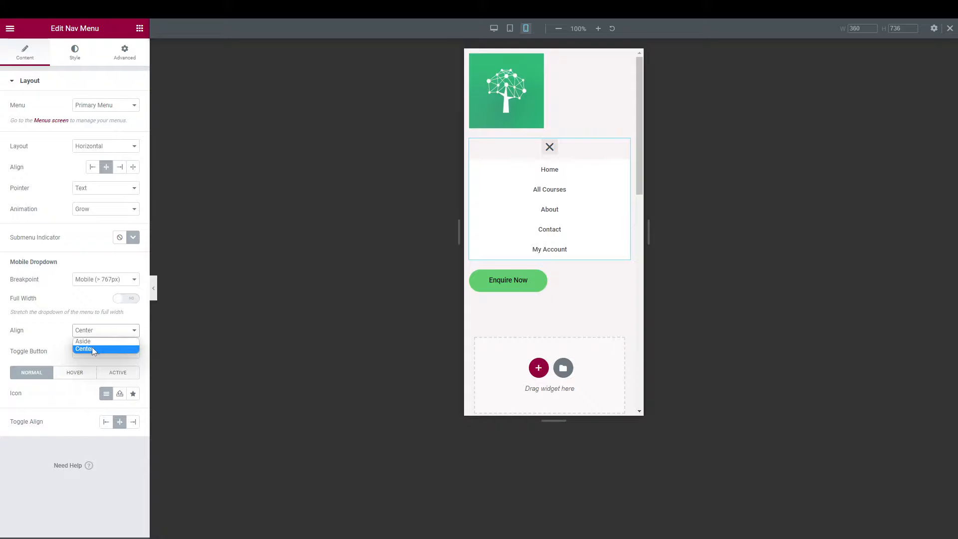
{"action": "left_click", "coordinate": [92, 349]}
{"action": "left_click", "coordinate": [100, 331]}
{"action": "left_click", "coordinate": [83, 341]}
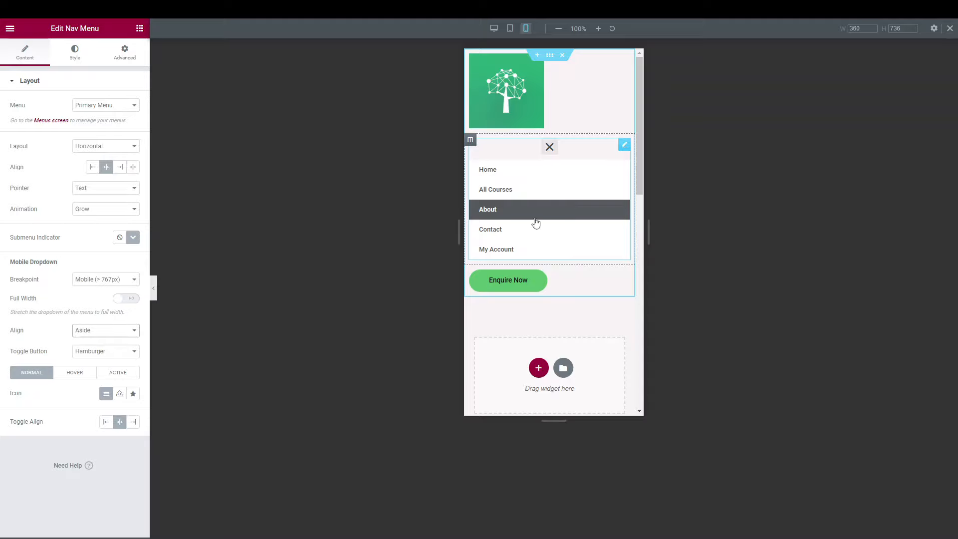
{"action": "left_click", "coordinate": [96, 331]}
{"action": "left_click", "coordinate": [97, 349]}
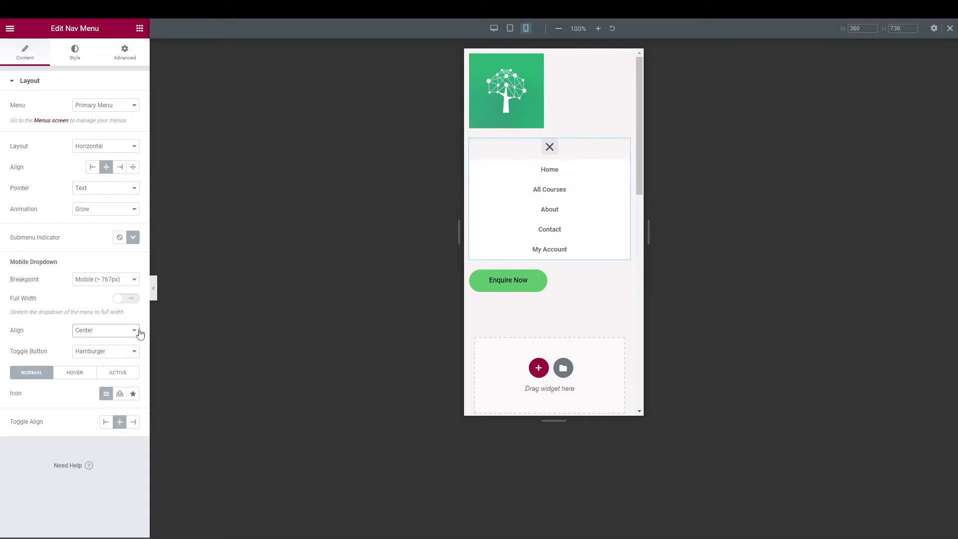
Set the toggle button to None, keep the items centred, then restore the Hamburger toggle.
{"action": "left_click", "coordinate": [101, 353]}
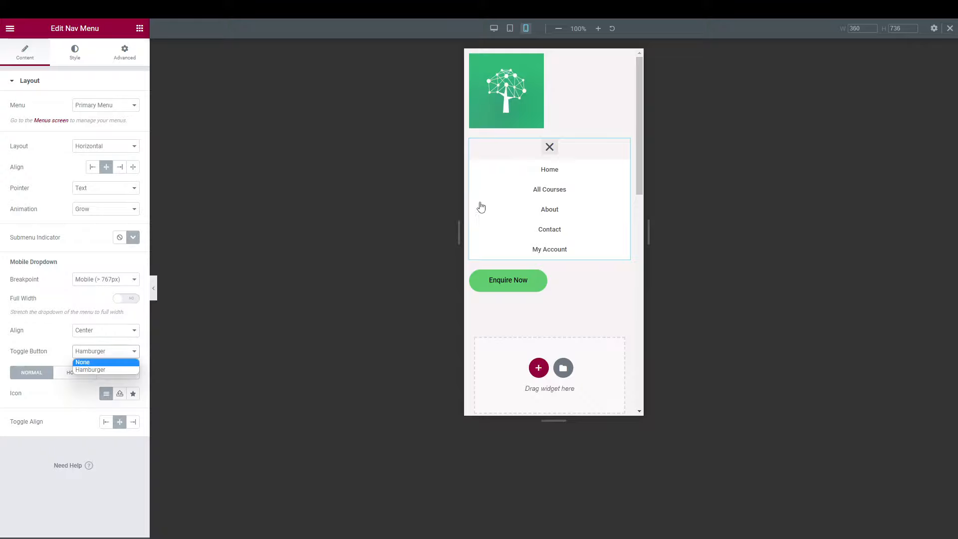
{"action": "left_click", "coordinate": [550, 149]}
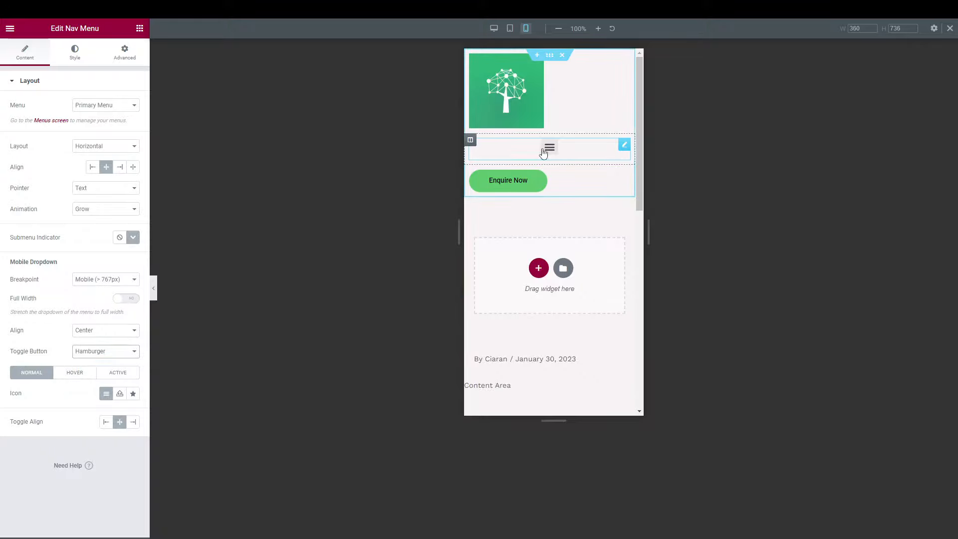
{"action": "left_click", "coordinate": [107, 354]}
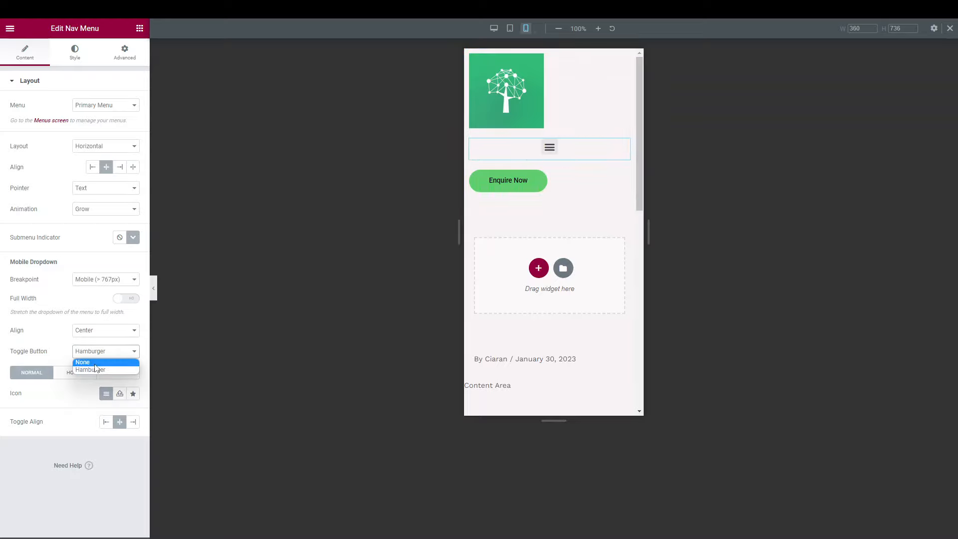
{"action": "left_click", "coordinate": [97, 368]}
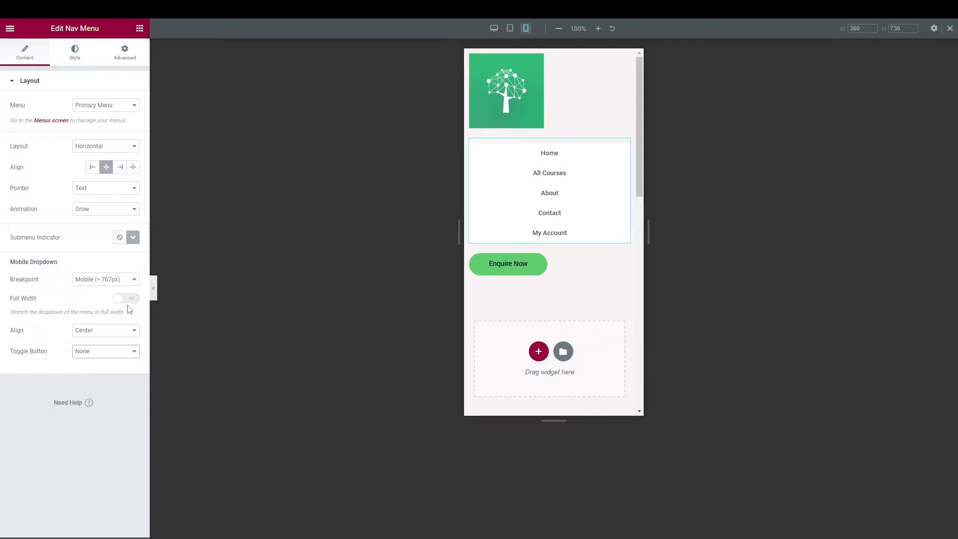
{"action": "left_click", "coordinate": [114, 330]}
{"action": "left_click", "coordinate": [111, 346]}
{"action": "left_click", "coordinate": [111, 350]}
{"action": "left_click", "coordinate": [103, 368]}
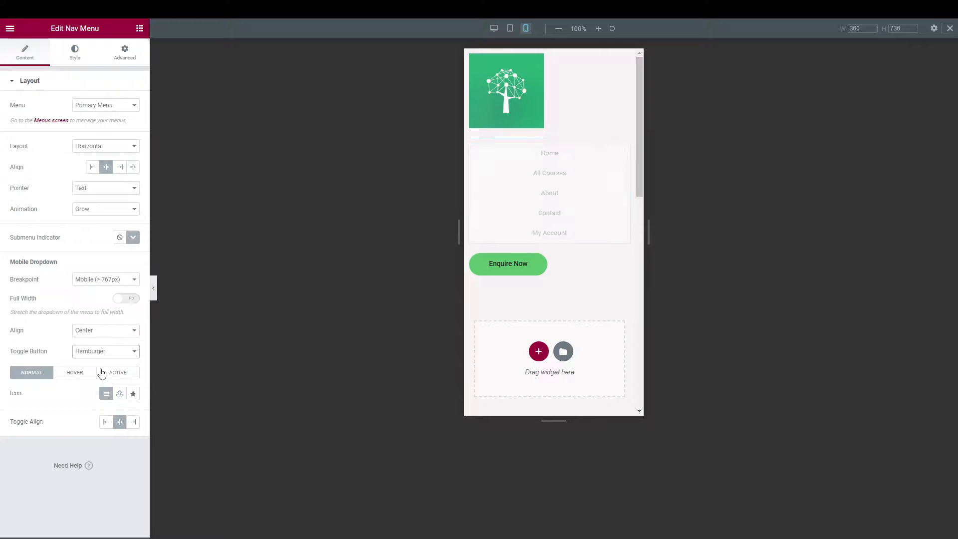
Insert the Bars icon from the Icon Library as the mobile menu toggle.
{"action": "left_click", "coordinate": [133, 395]}
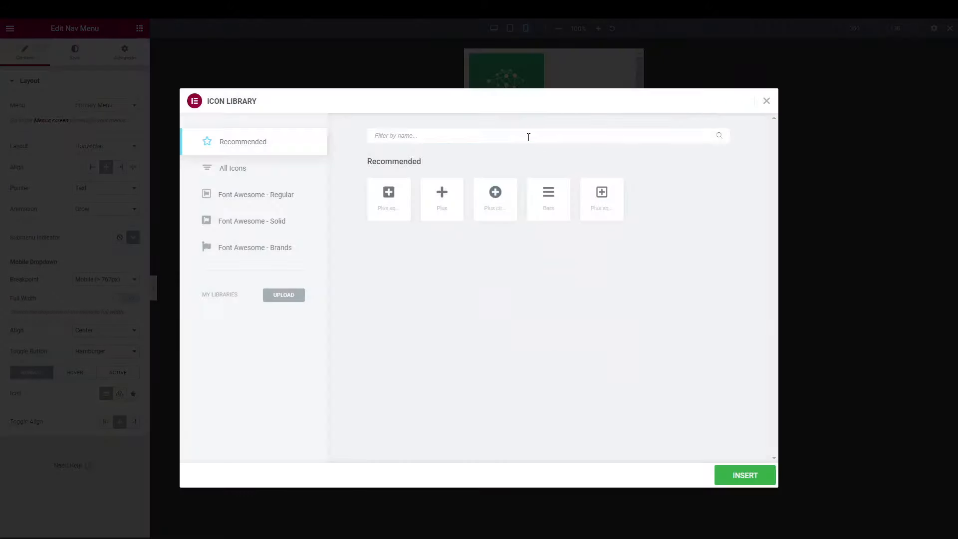
{"action": "left_click", "coordinate": [556, 201]}
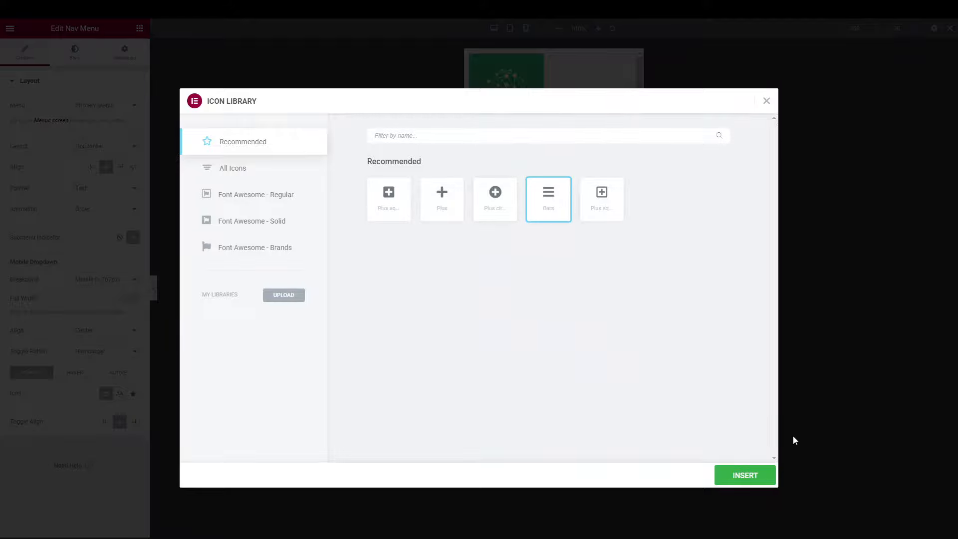
{"action": "left_click", "coordinate": [745, 478]}
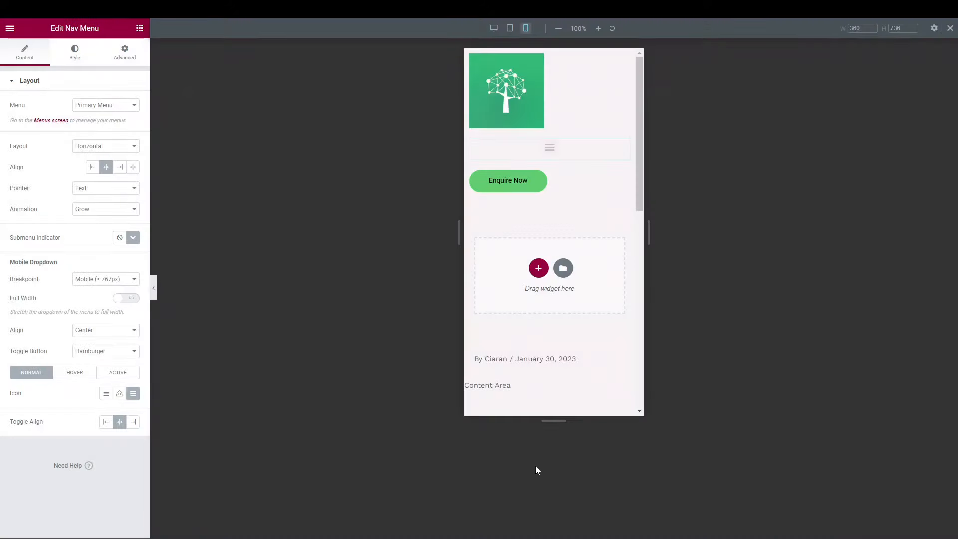
Try Upload SVG, enable unfiltered file uploads, then close the media window without a file.
{"action": "left_click", "coordinate": [120, 395]}
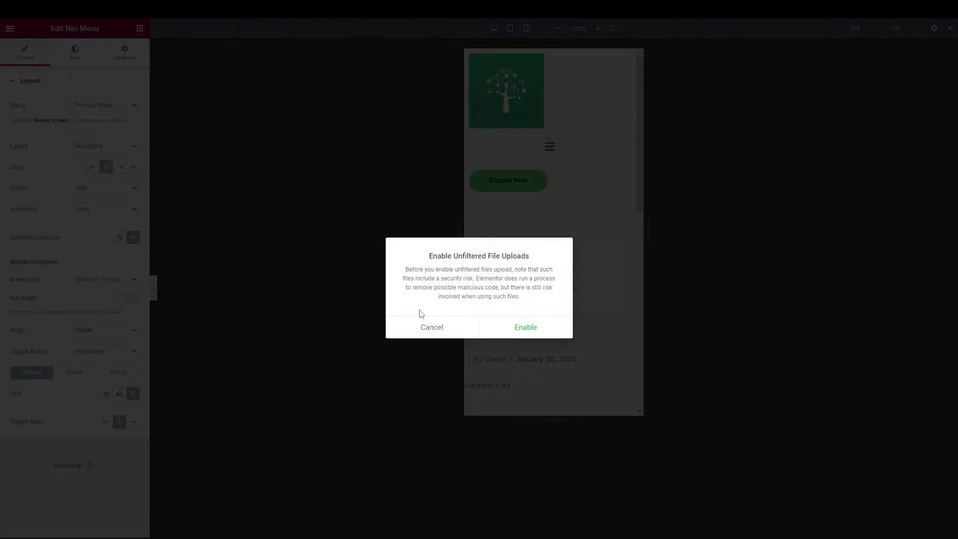
{"action": "left_click", "coordinate": [519, 335]}
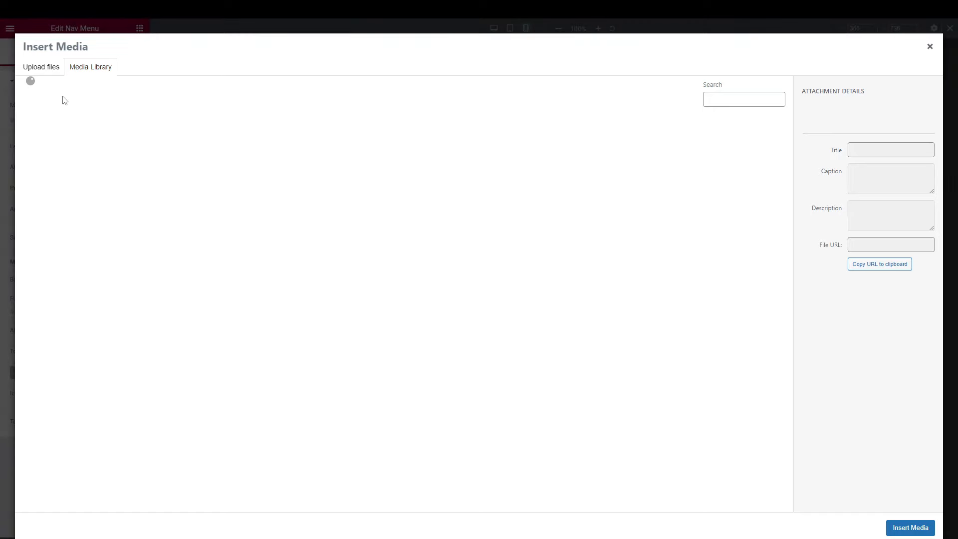
{"action": "left_click", "coordinate": [50, 69]}
{"action": "left_click", "coordinate": [929, 46]}
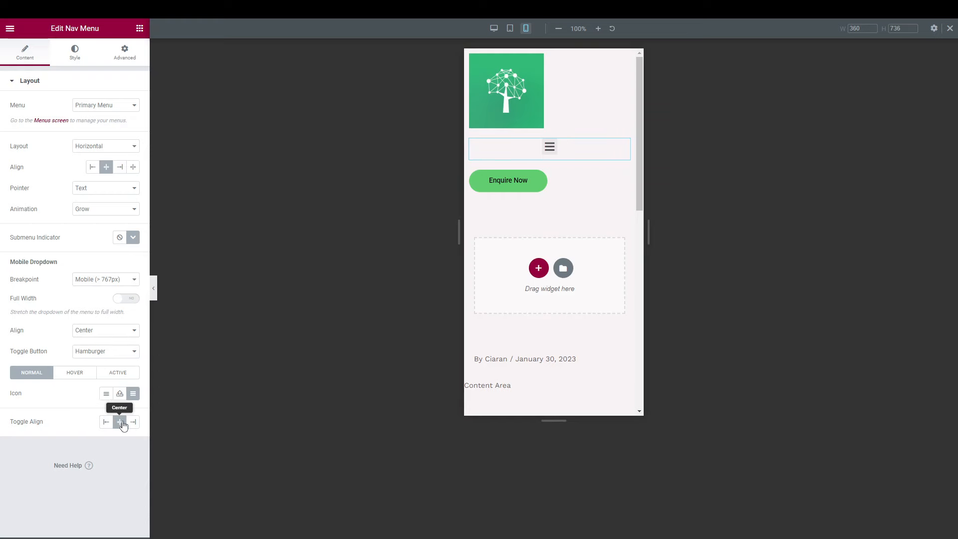
Try Right, Center and Left toggle alignments, settle on Left, and return to the desktop preview.
{"action": "left_click", "coordinate": [106, 422]}
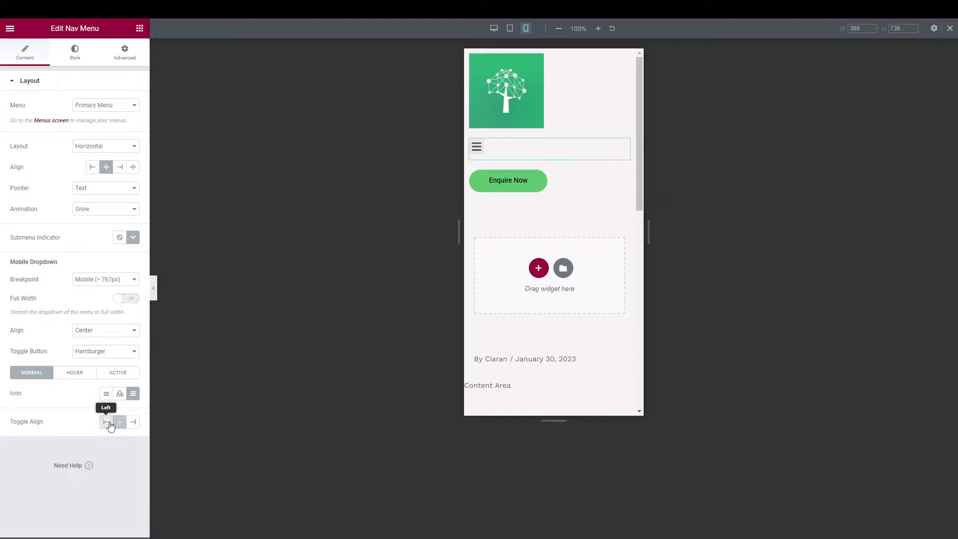
{"action": "left_click", "coordinate": [121, 424]}
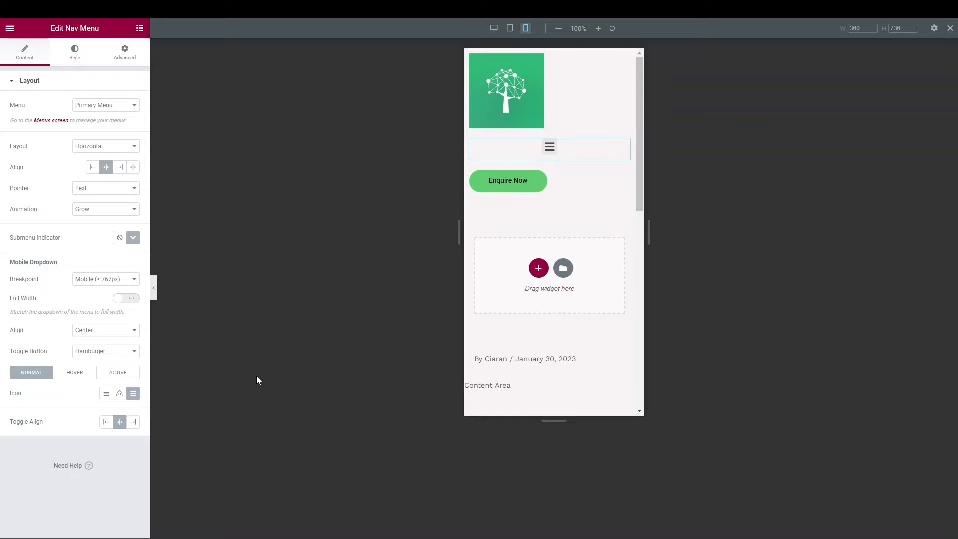
{"action": "left_click", "coordinate": [111, 426]}
{"action": "left_click", "coordinate": [120, 424]}
{"action": "left_click", "coordinate": [134, 425]}
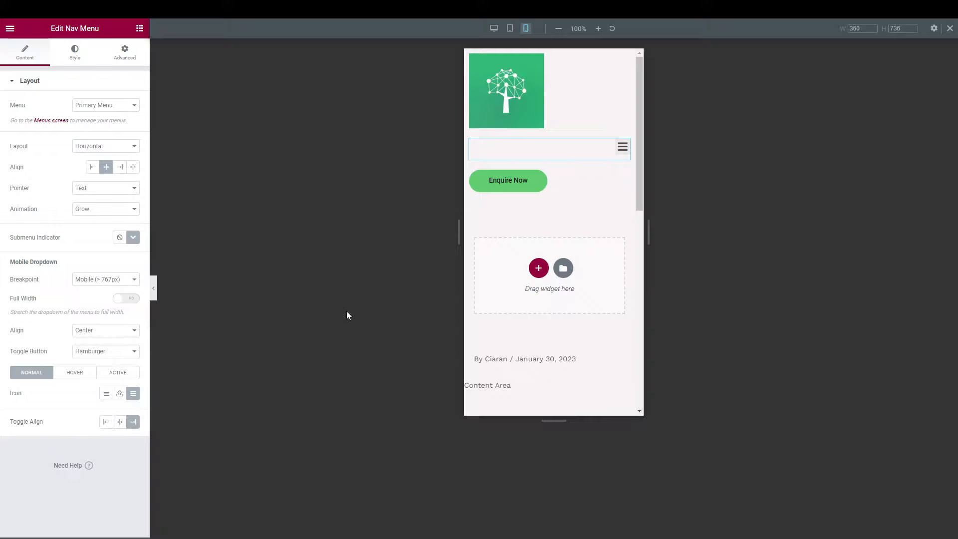
{"action": "left_click", "coordinate": [120, 422]}
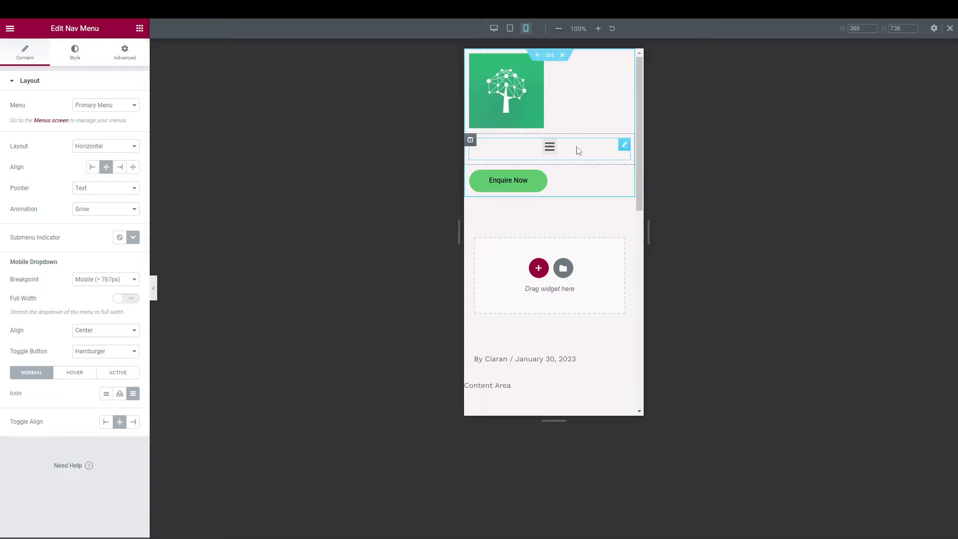
{"action": "left_click", "coordinate": [133, 424]}
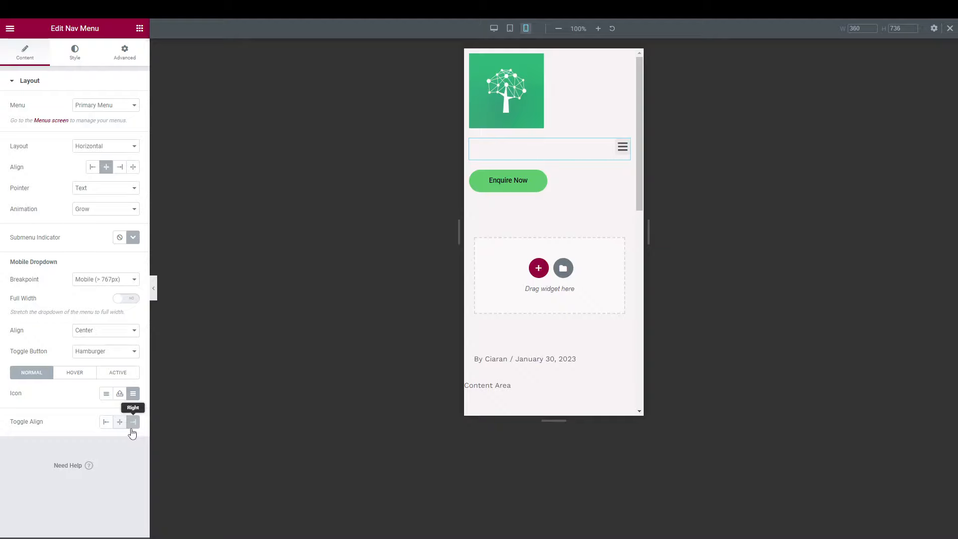
{"action": "left_click", "coordinate": [105, 422]}
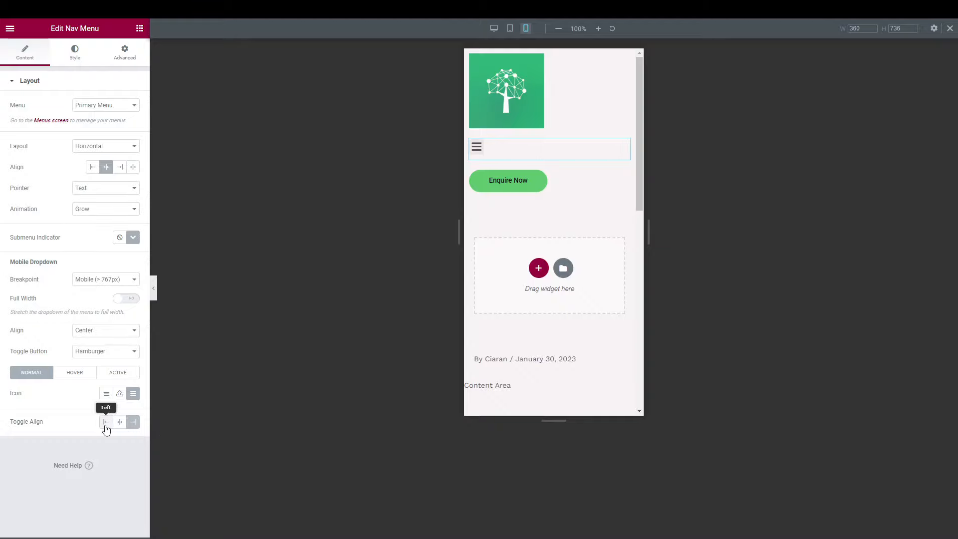
{"action": "left_click", "coordinate": [119, 423]}
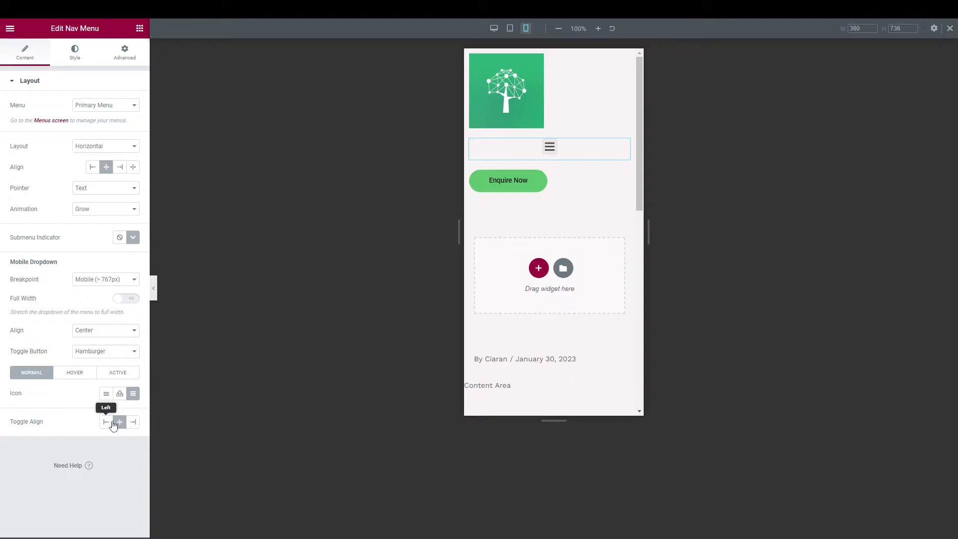
{"action": "left_click", "coordinate": [108, 422]}
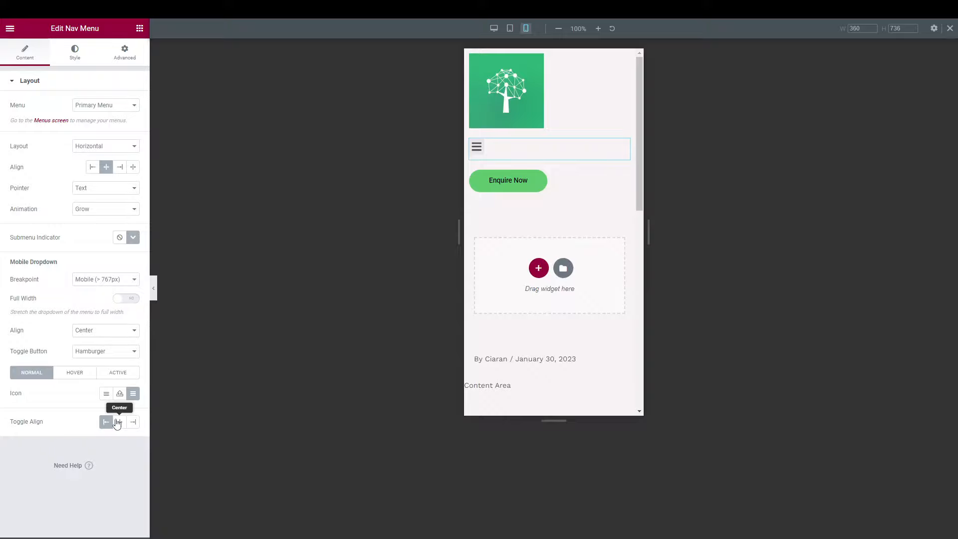
{"action": "left_click", "coordinate": [494, 29]}
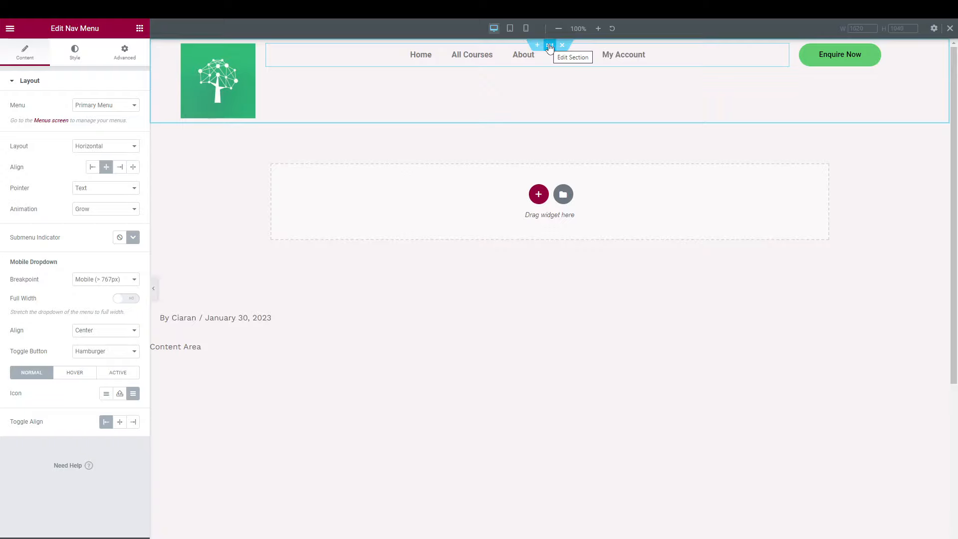
Give the header section a Classic background using the Accent global green.
{"action": "left_click", "coordinate": [549, 45]}
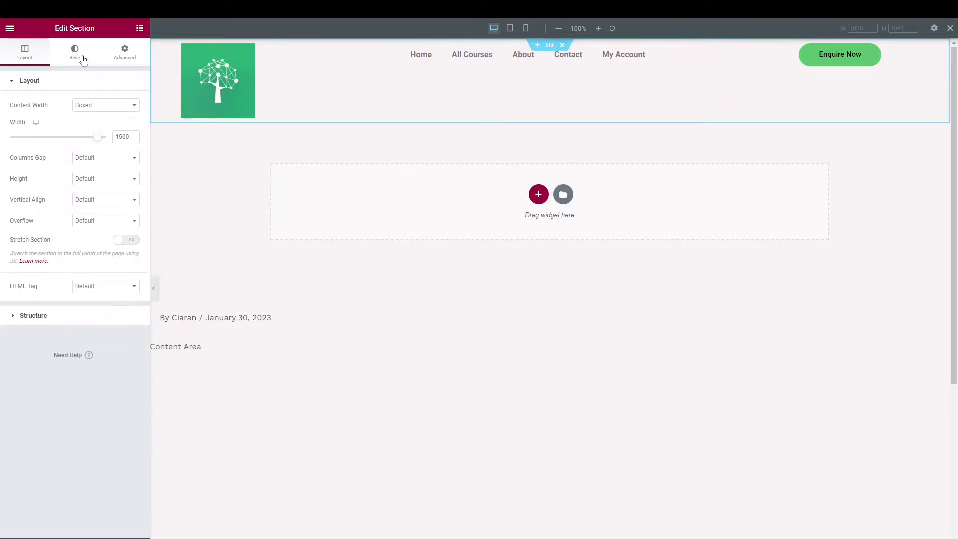
{"action": "left_click", "coordinate": [83, 59]}
{"action": "left_click", "coordinate": [93, 127]}
{"action": "left_click", "coordinate": [120, 147]}
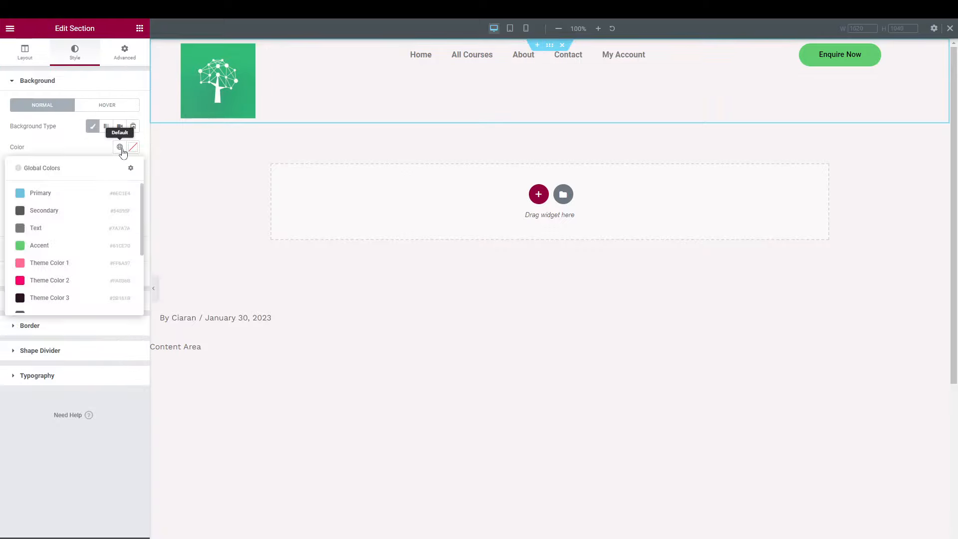
{"action": "left_click", "coordinate": [67, 246]}
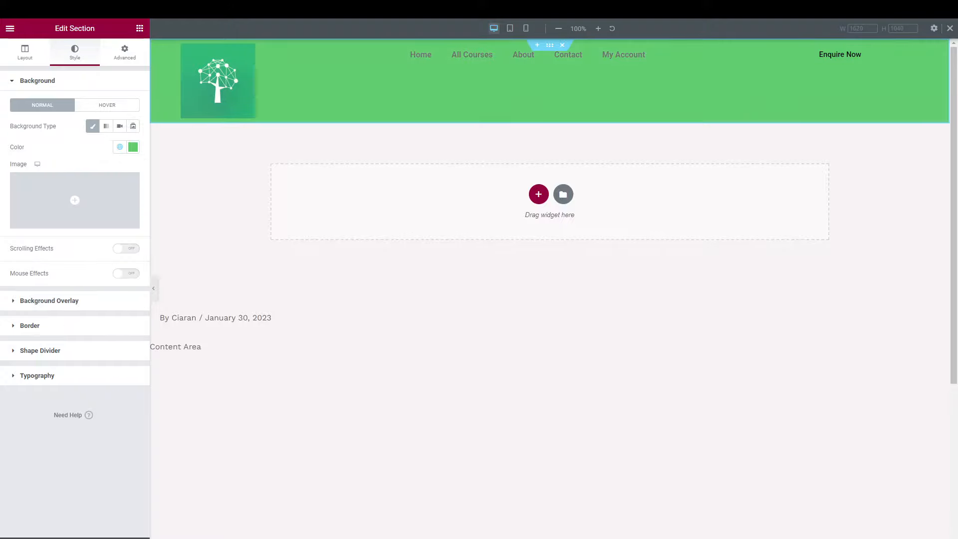
Sample the logo's teal (#33B278) with the eyedropper as the section background colour.
{"action": "left_click", "coordinate": [133, 147]}
{"action": "left_click", "coordinate": [131, 167]}
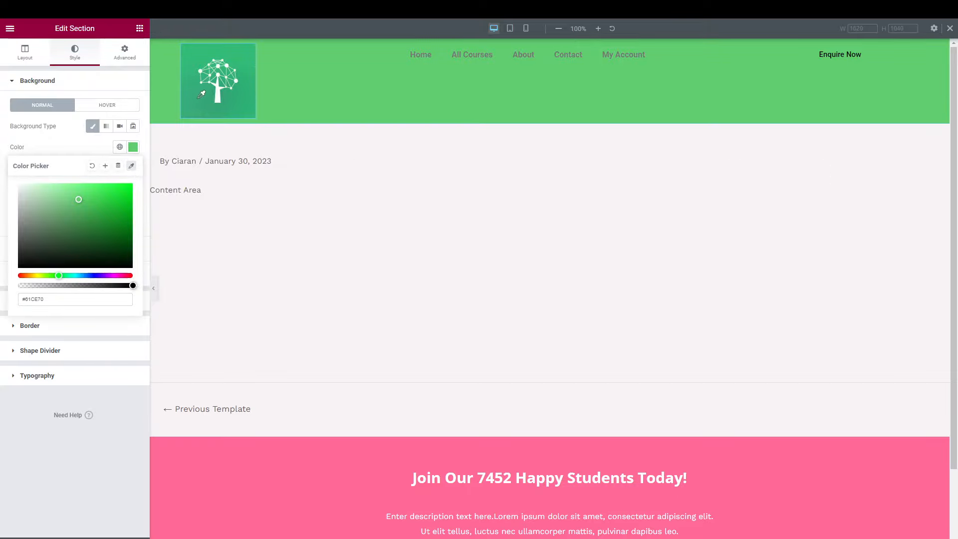
{"action": "mouse_move", "coordinate": [200, 105]}
{"action": "left_click", "coordinate": [199, 111]}
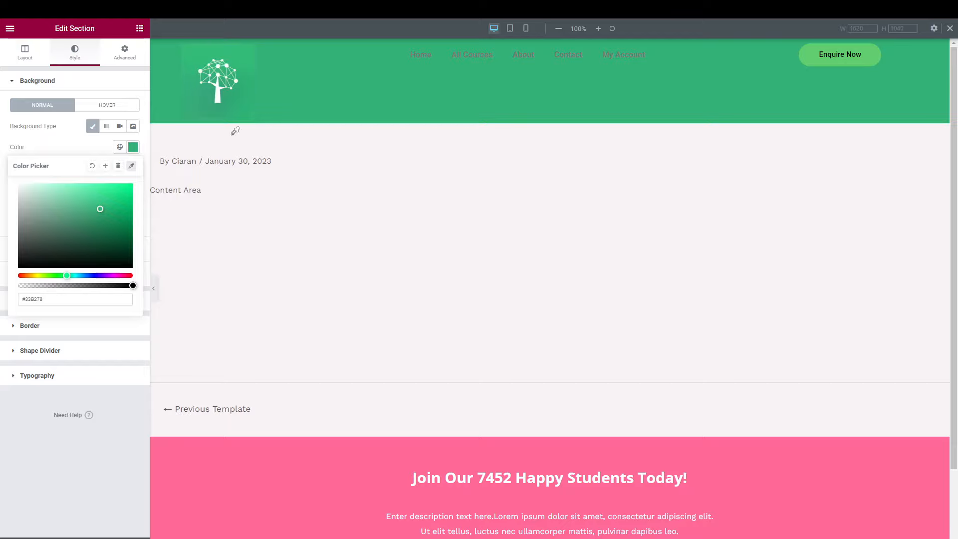
{"action": "left_click", "coordinate": [131, 166]}
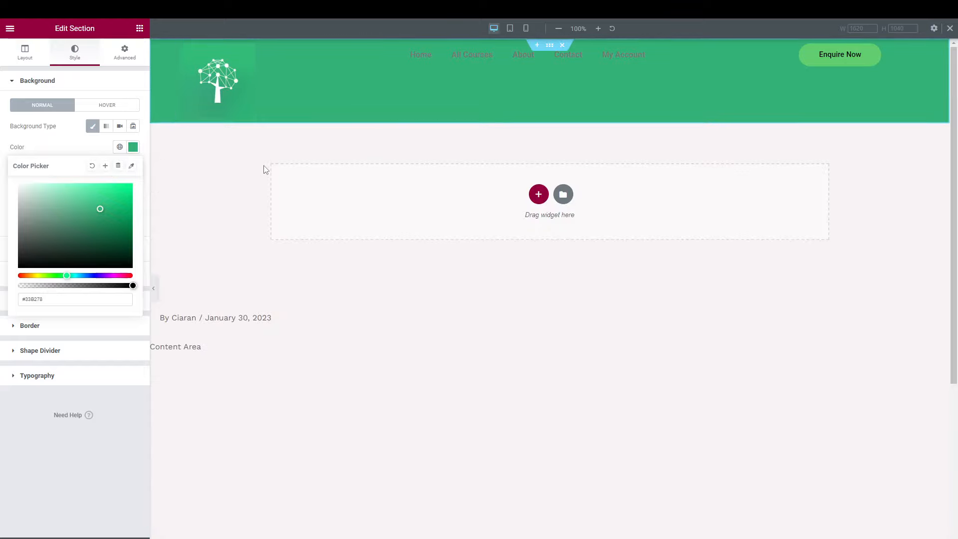
{"action": "left_click", "coordinate": [90, 154]}
Save the teal as a new global colour named 'Logo Green'.
{"action": "left_click", "coordinate": [132, 147]}
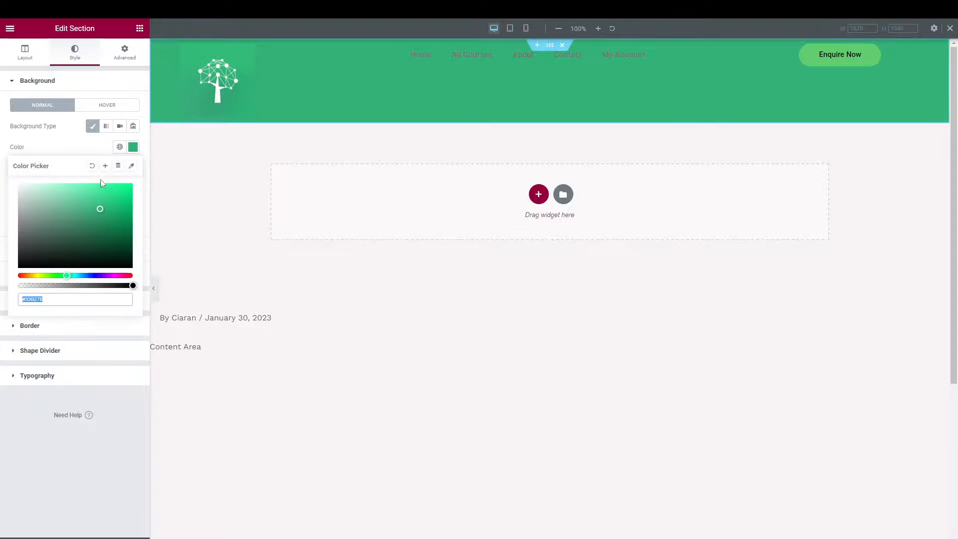
{"action": "left_click", "coordinate": [104, 168]}
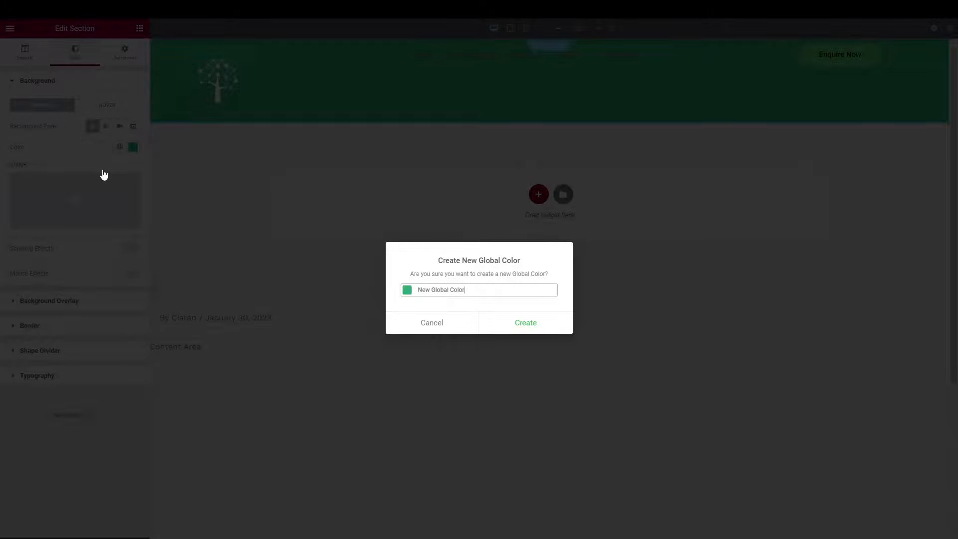
{"action": "key", "text": "ctrl+a"}
{"action": "type", "text": "Logo Gr"}
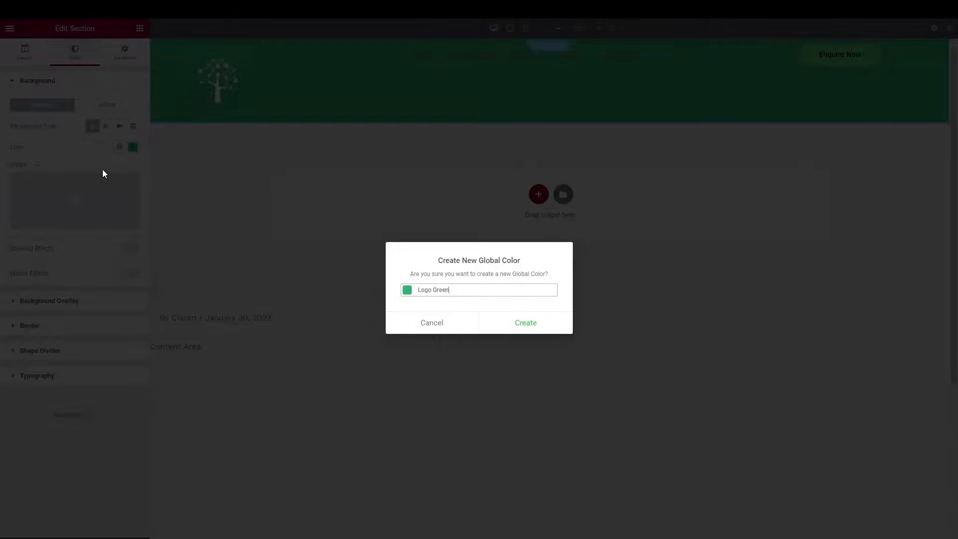
{"action": "left_click", "coordinate": [521, 324]}
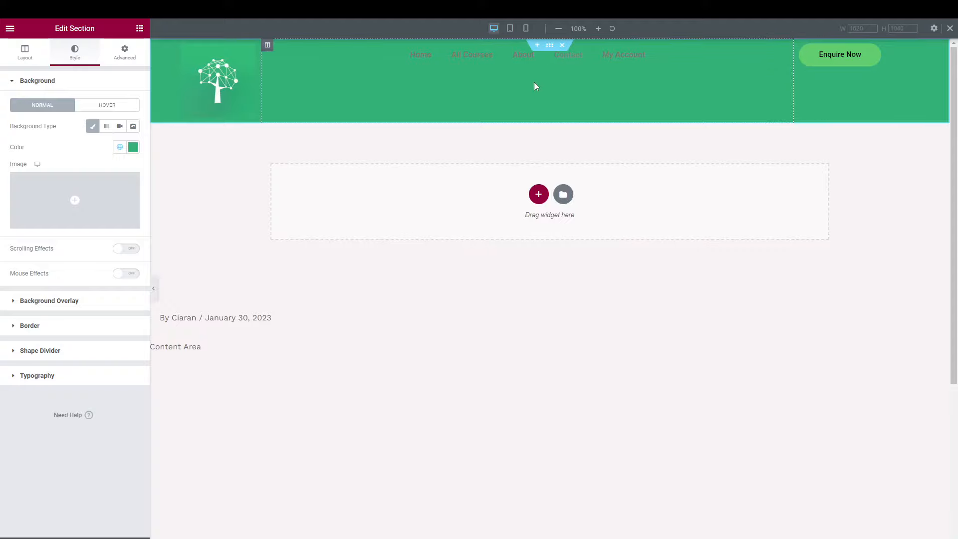
Set Vertical Align to Middle for the nav menu and Enquire Now columns, then open the nav menu's Style settings.
{"action": "left_click", "coordinate": [268, 46]}
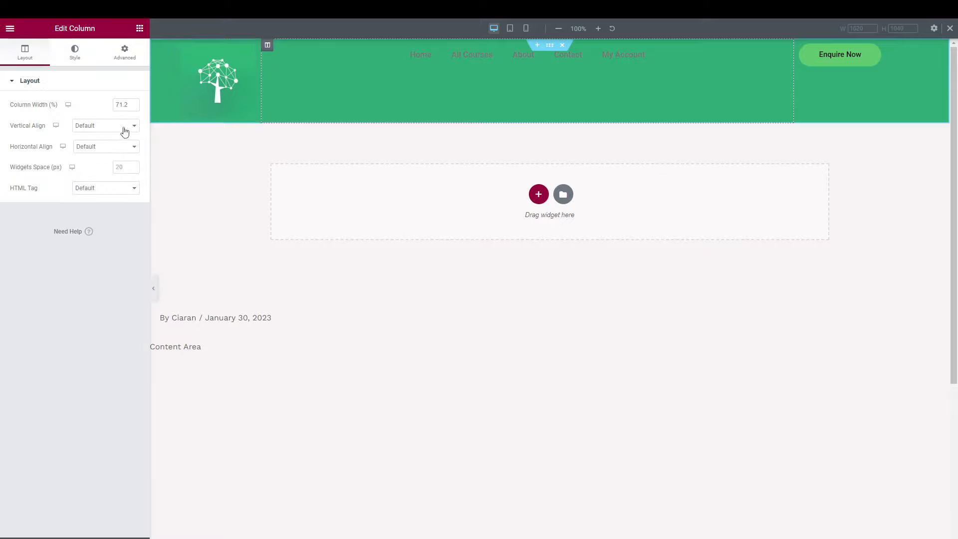
{"action": "left_click", "coordinate": [95, 126]}
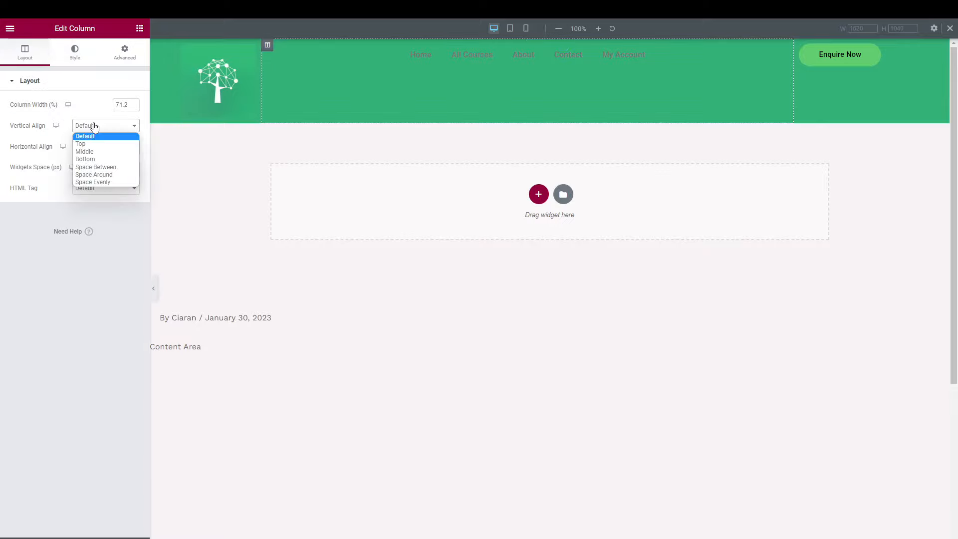
{"action": "left_click", "coordinate": [99, 153]}
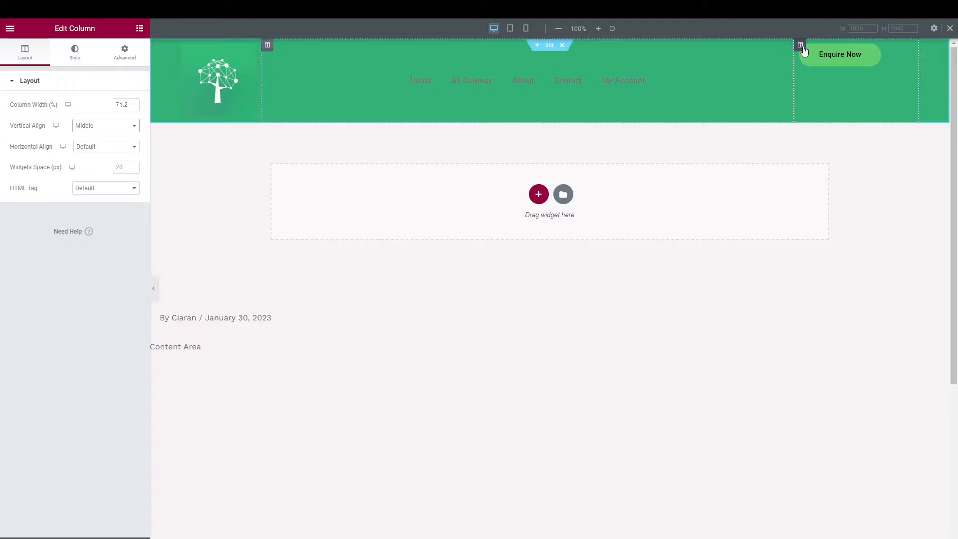
{"action": "left_click", "coordinate": [801, 47]}
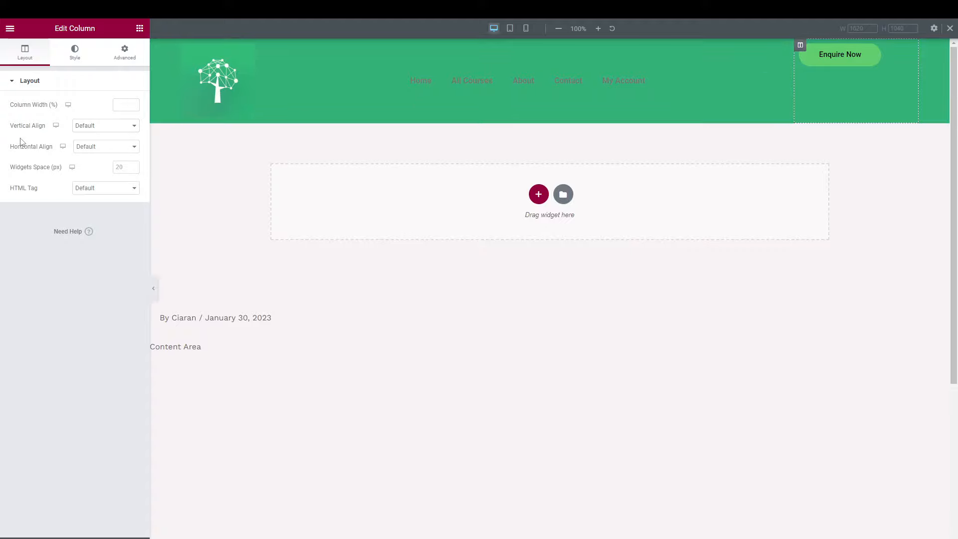
{"action": "left_click", "coordinate": [100, 131]}
{"action": "left_click", "coordinate": [98, 153]}
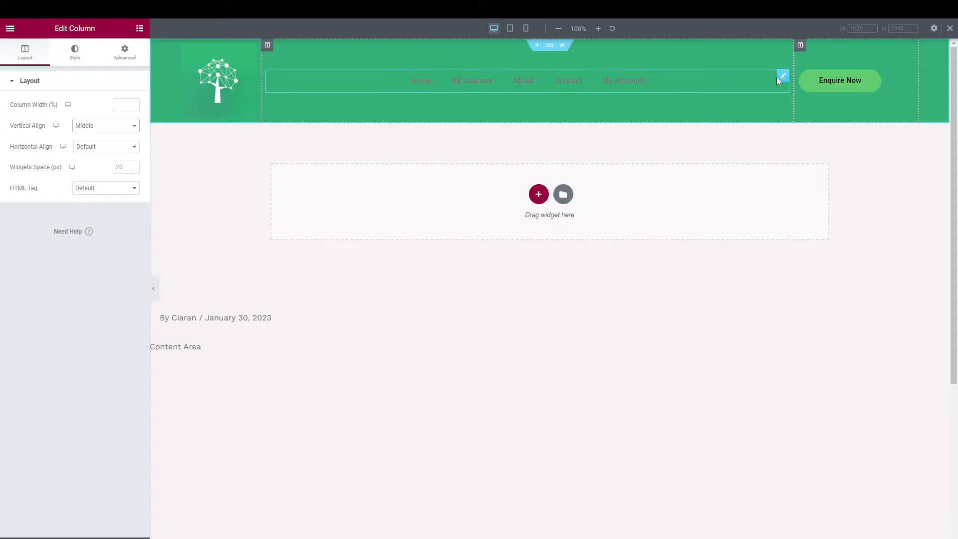
{"action": "left_click", "coordinate": [784, 76]}
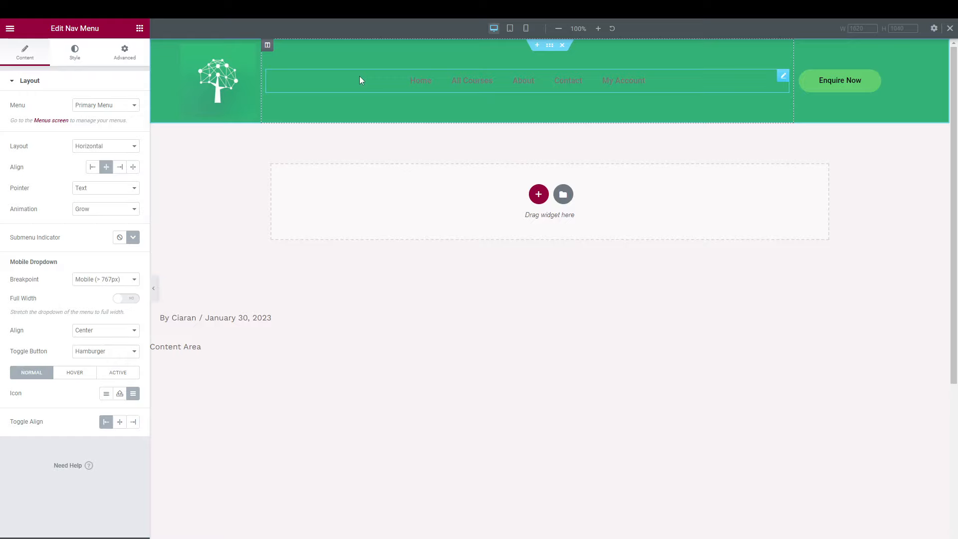
{"action": "left_click", "coordinate": [74, 58]}
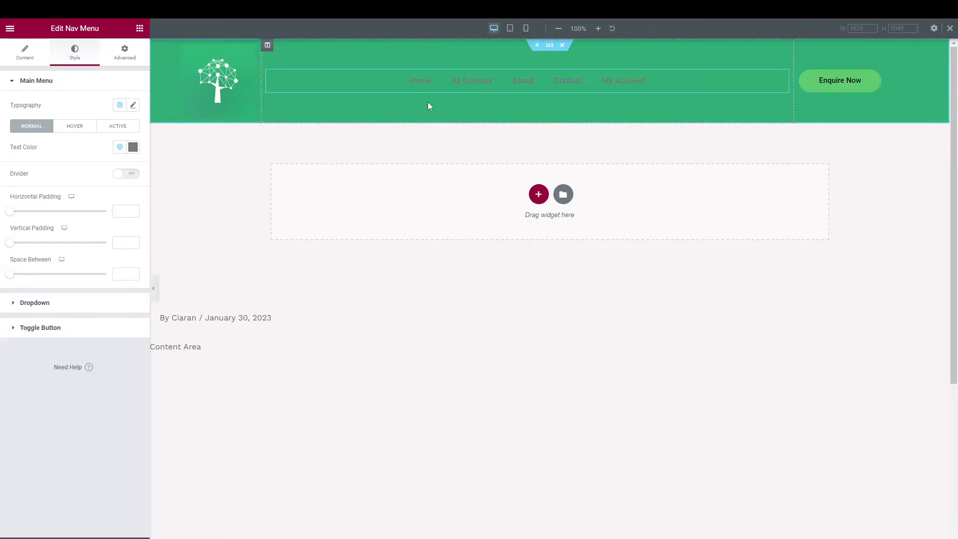
Set the nav menu's normal text colour to white from the global colours.
{"action": "left_click", "coordinate": [80, 130]}
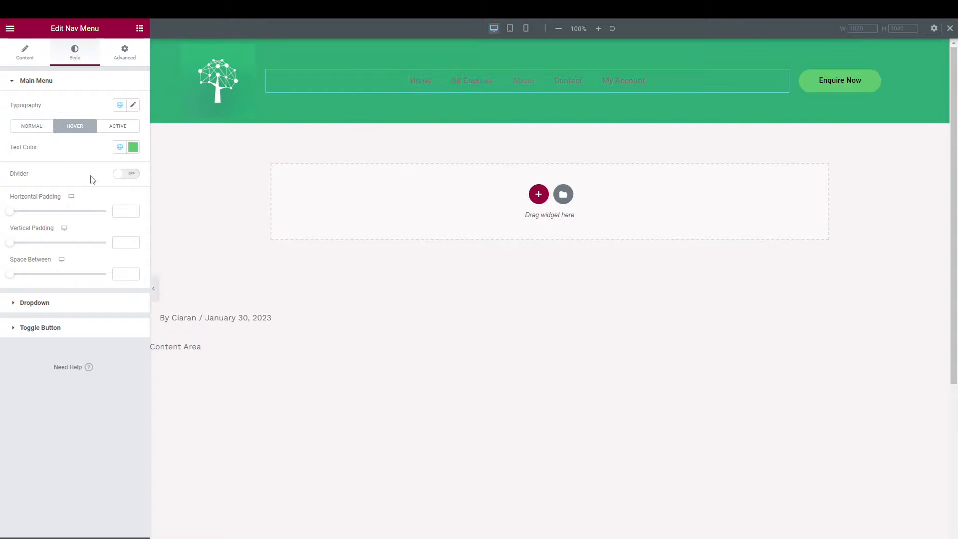
{"action": "left_click", "coordinate": [117, 126]}
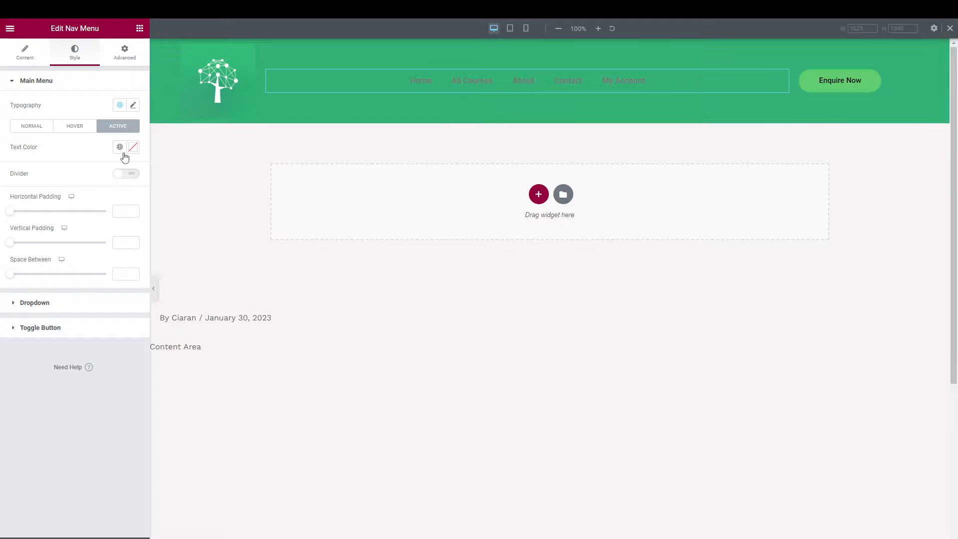
{"action": "left_click", "coordinate": [23, 131]}
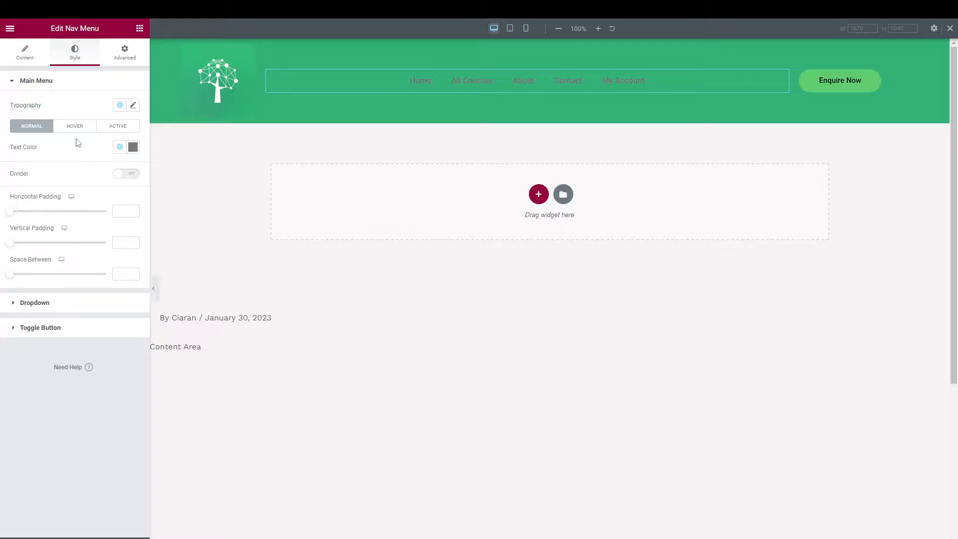
{"action": "left_click", "coordinate": [119, 147]}
{"action": "scroll", "coordinate": [60, 234], "scroll_direction": "down", "scroll_amount": 5}
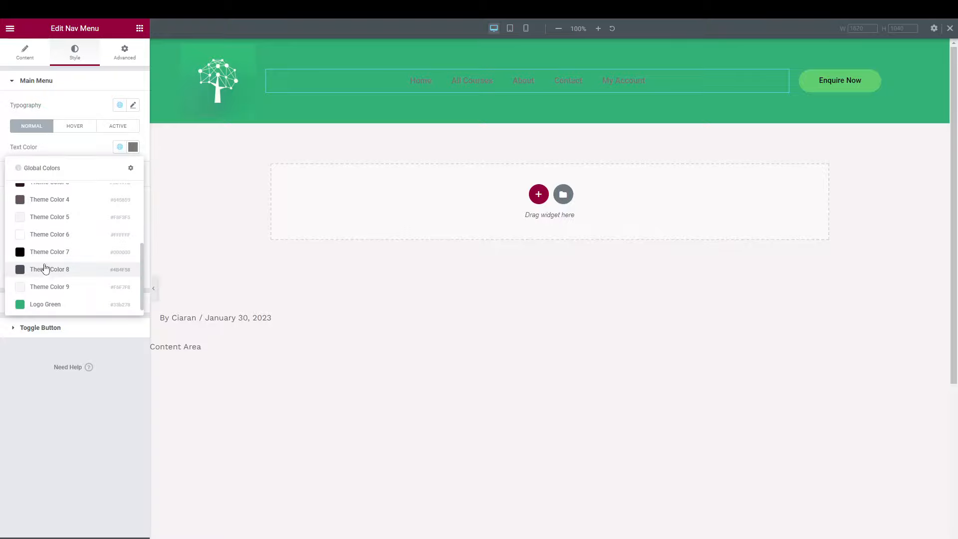
{"action": "left_click", "coordinate": [40, 239]}
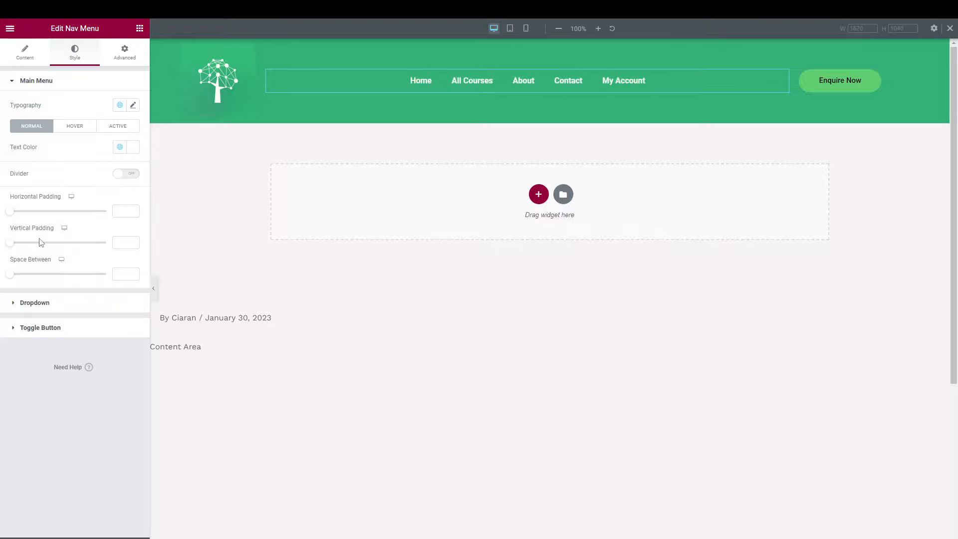
Set the menu's hover text colour to the dark Theme Color 3.
{"action": "left_click", "coordinate": [74, 128]}
{"action": "left_click", "coordinate": [121, 148]}
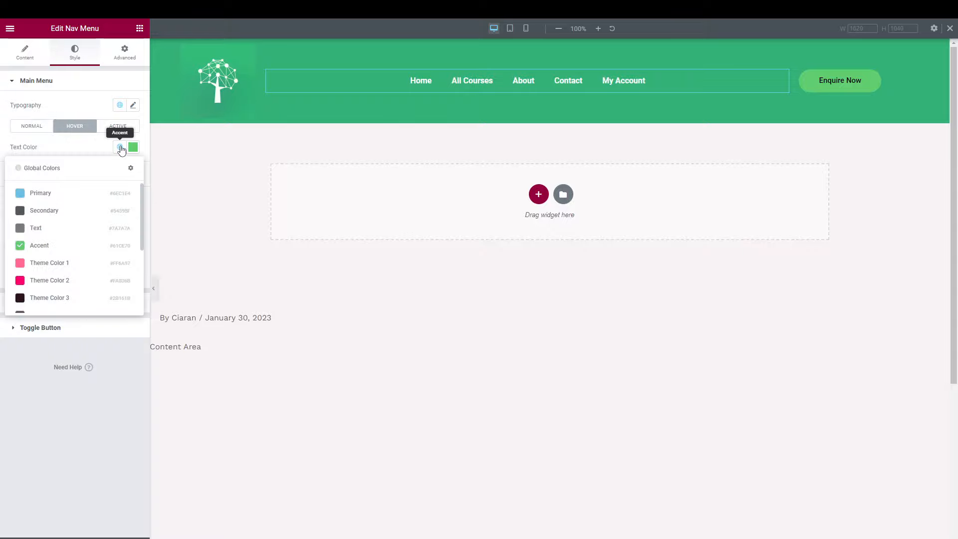
{"action": "scroll", "coordinate": [58, 259], "scroll_direction": "down", "scroll_amount": 2}
{"action": "left_click", "coordinate": [58, 259]}
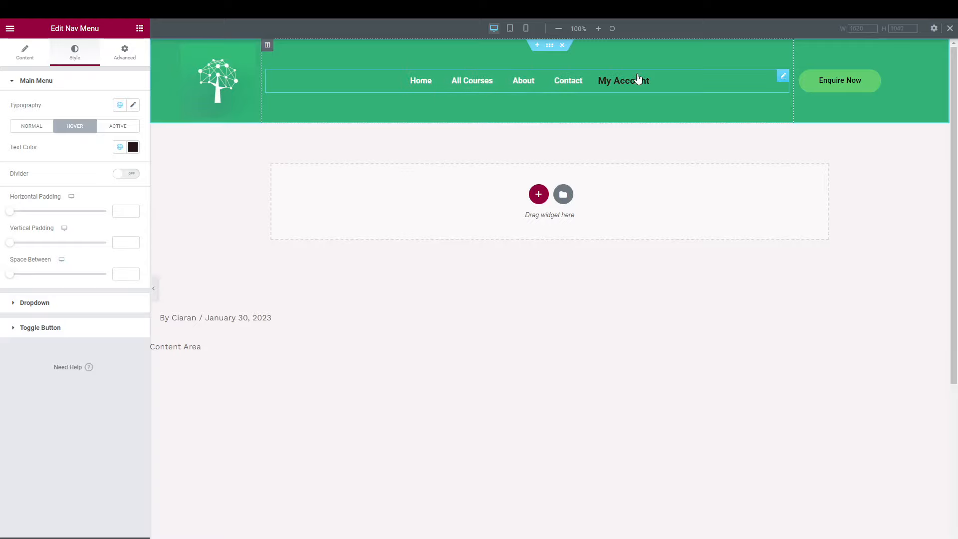
Set the active menu item text colour to the dark theme colour after briefly trying white.
{"action": "left_click", "coordinate": [122, 129]}
{"action": "left_click", "coordinate": [120, 147]}
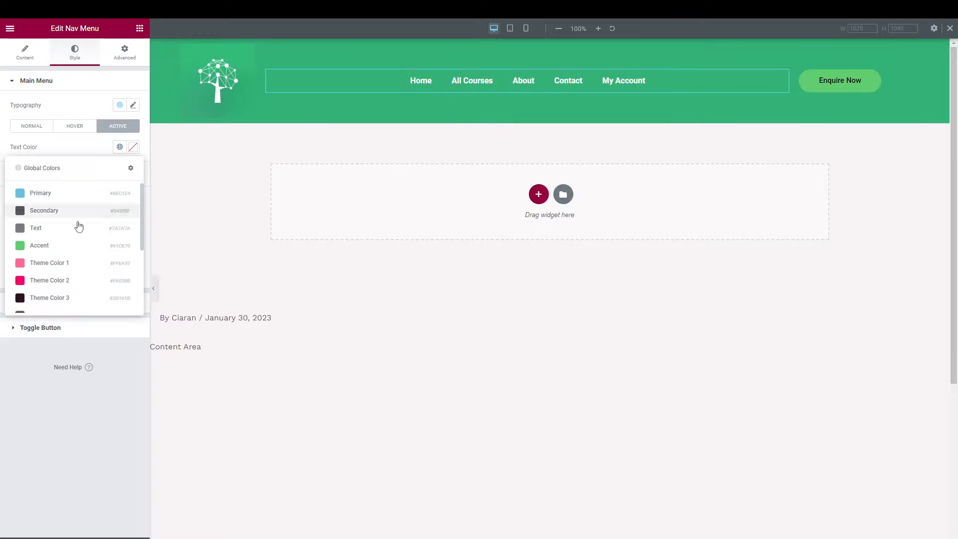
{"action": "scroll", "coordinate": [79, 227], "scroll_direction": "down", "scroll_amount": 2}
{"action": "left_click", "coordinate": [58, 274]}
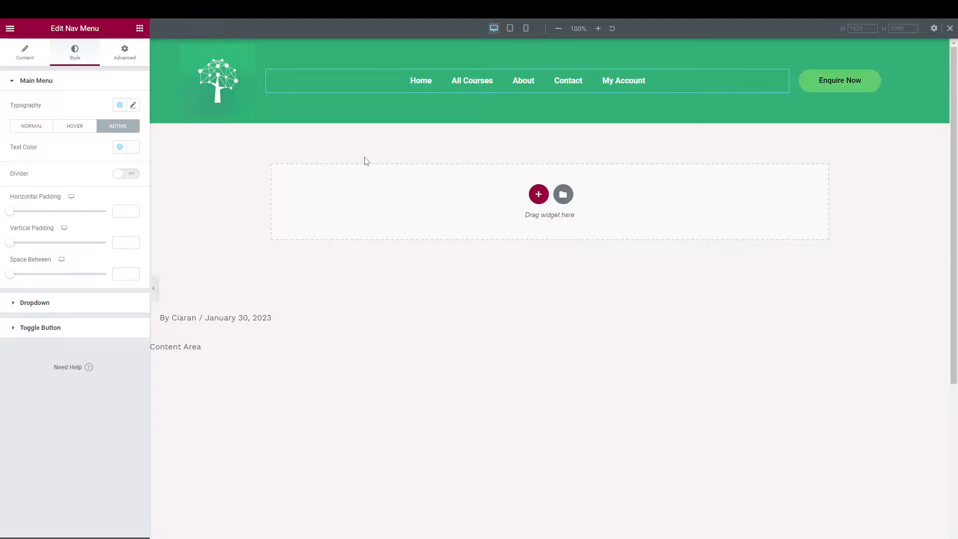
{"action": "left_click", "coordinate": [121, 149]}
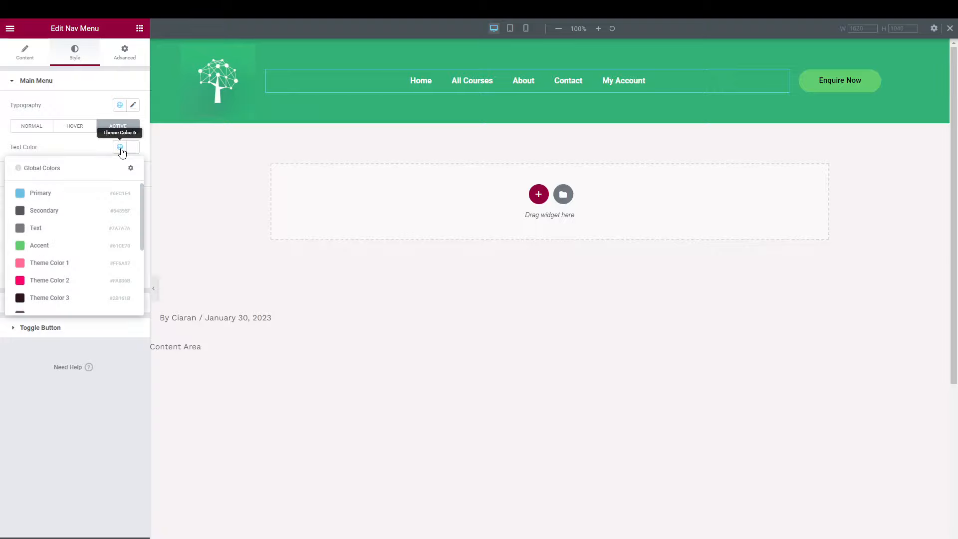
{"action": "scroll", "coordinate": [75, 267], "scroll_direction": "down", "scroll_amount": 1}
{"action": "left_click", "coordinate": [62, 281]}
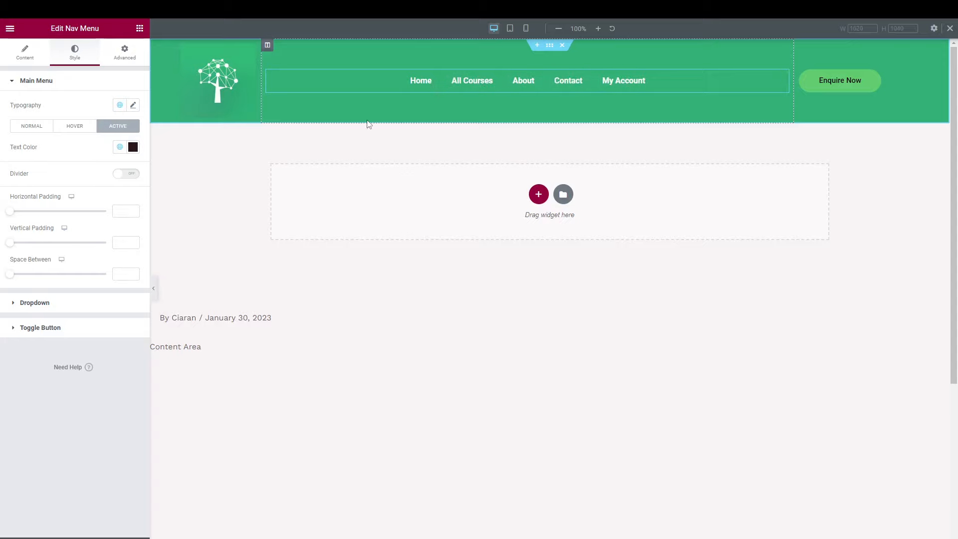
Turn on solid white dividers between the nav menu items.
{"action": "left_click", "coordinate": [123, 175]}
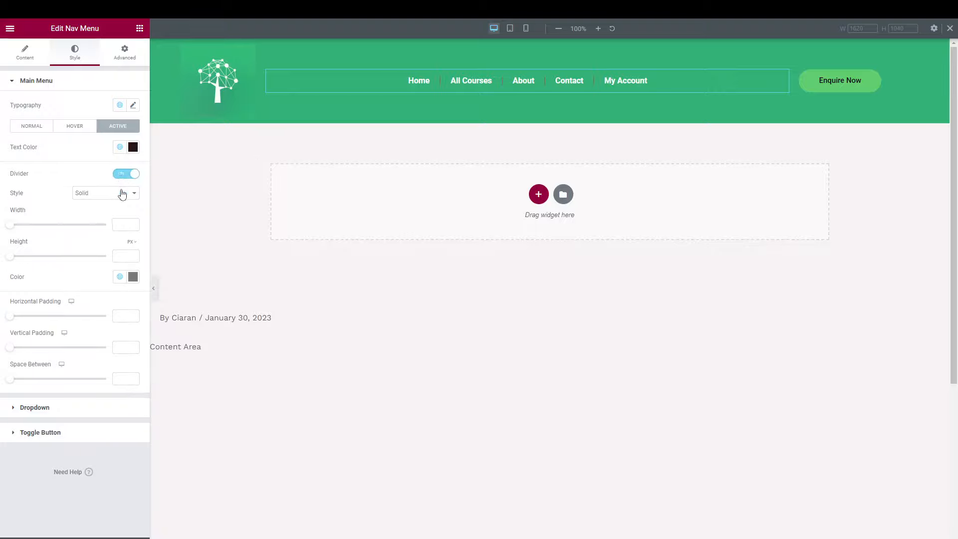
{"action": "left_click", "coordinate": [121, 193]}
{"action": "left_click", "coordinate": [97, 218]}
{"action": "left_click", "coordinate": [102, 196]}
{"action": "left_click", "coordinate": [102, 203]}
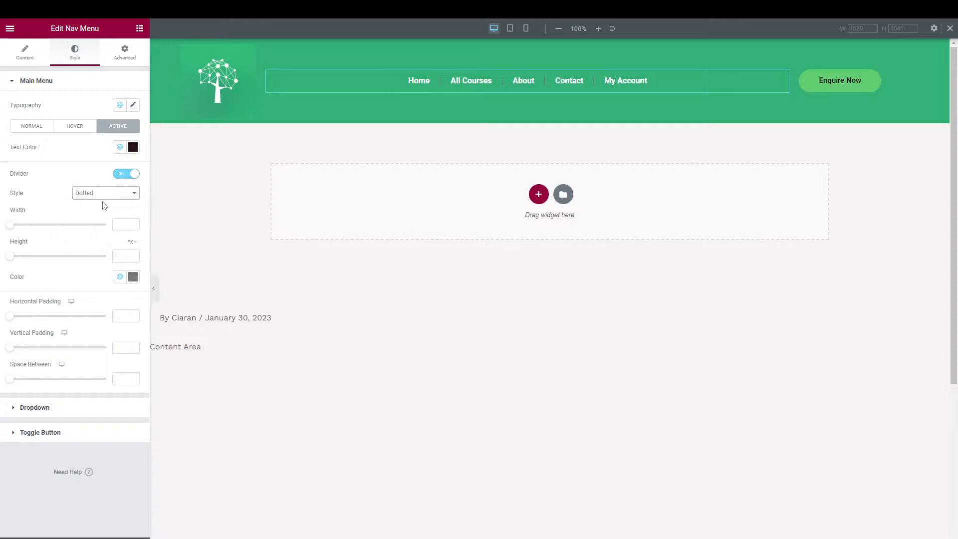
{"action": "left_click", "coordinate": [119, 277]}
{"action": "scroll", "coordinate": [61, 353], "scroll_direction": "down", "scroll_amount": 2}
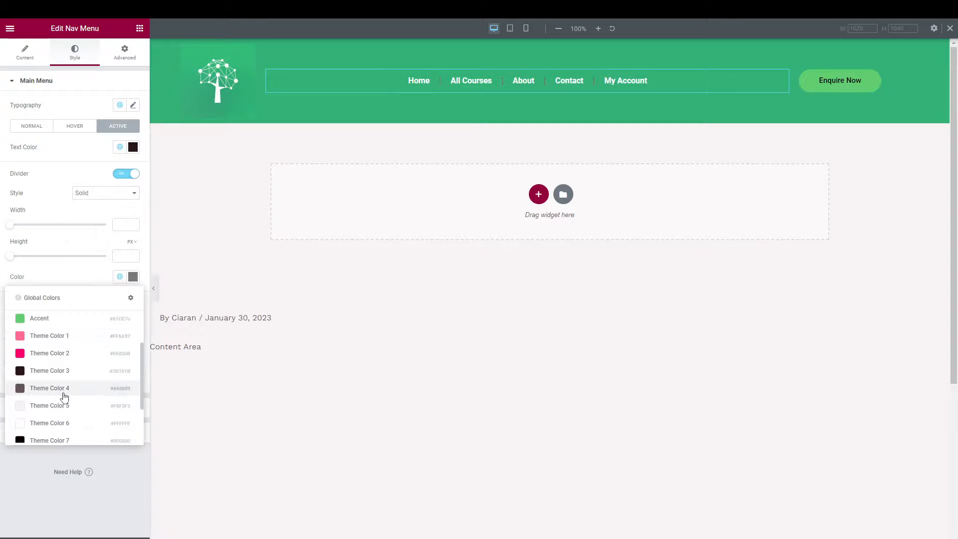
{"action": "left_click", "coordinate": [58, 422]}
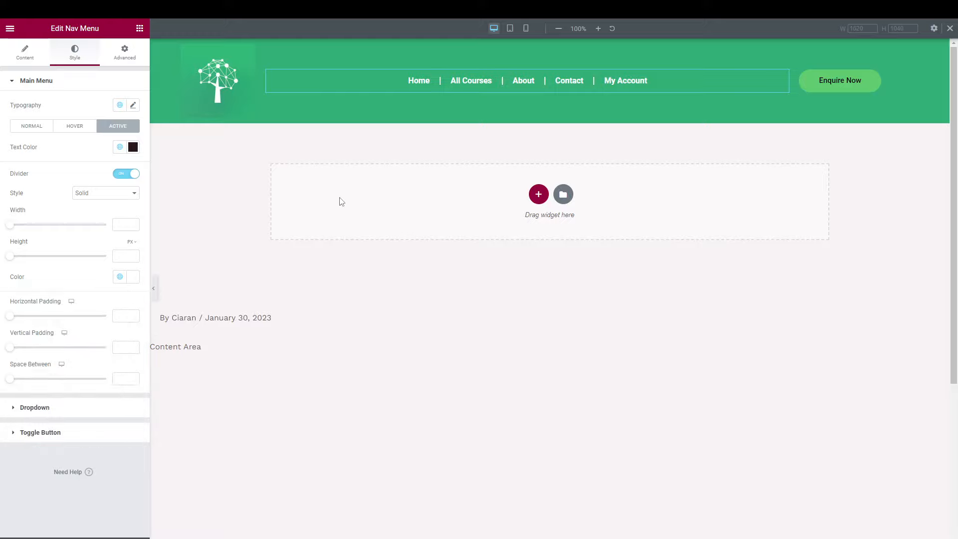
Set the space between menu items to 54 and save the header as a draft.
{"action": "left_click", "coordinate": [236, 106]}
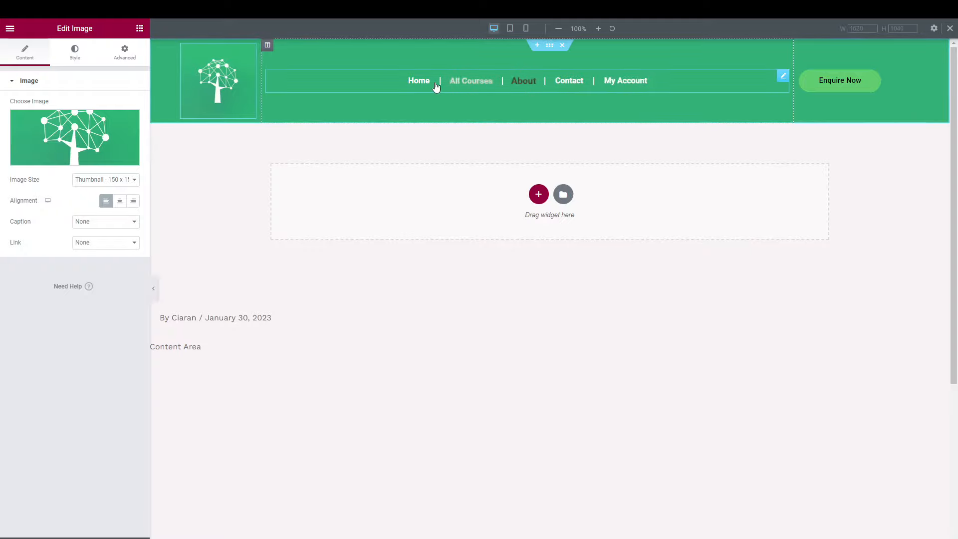
{"action": "left_click", "coordinate": [484, 91]}
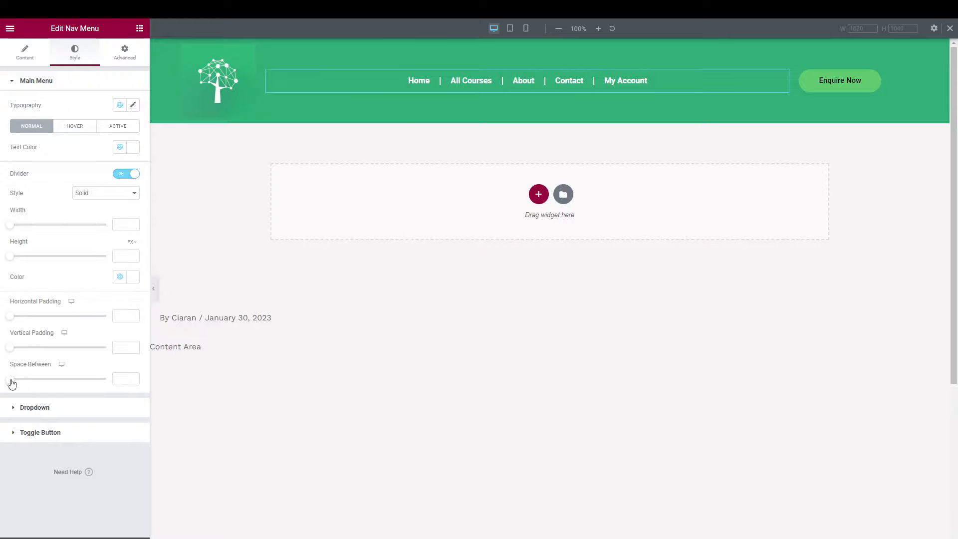
{"action": "left_click_drag", "start_coordinate": [11, 380], "coordinate": [86, 387]}
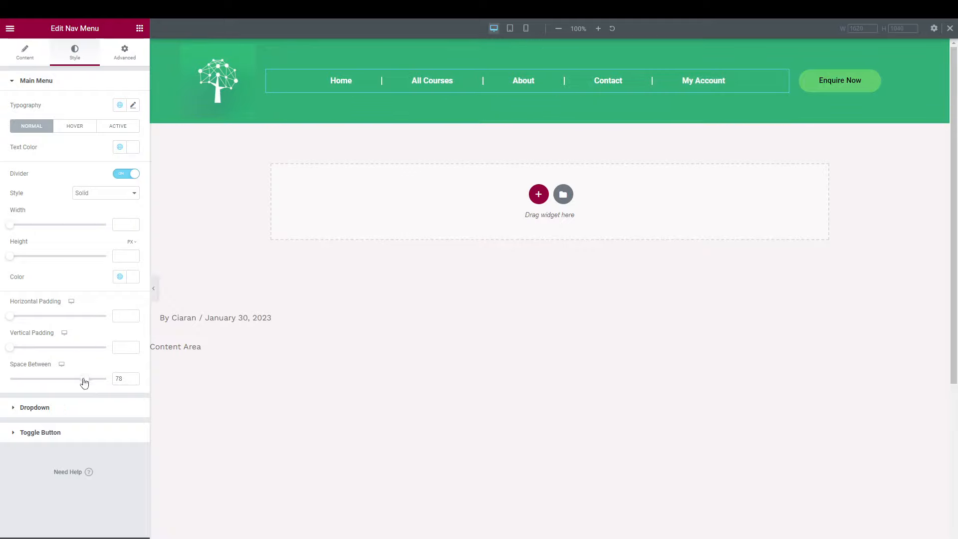
{"action": "left_click_drag", "start_coordinate": [84, 383], "coordinate": [62, 379]}
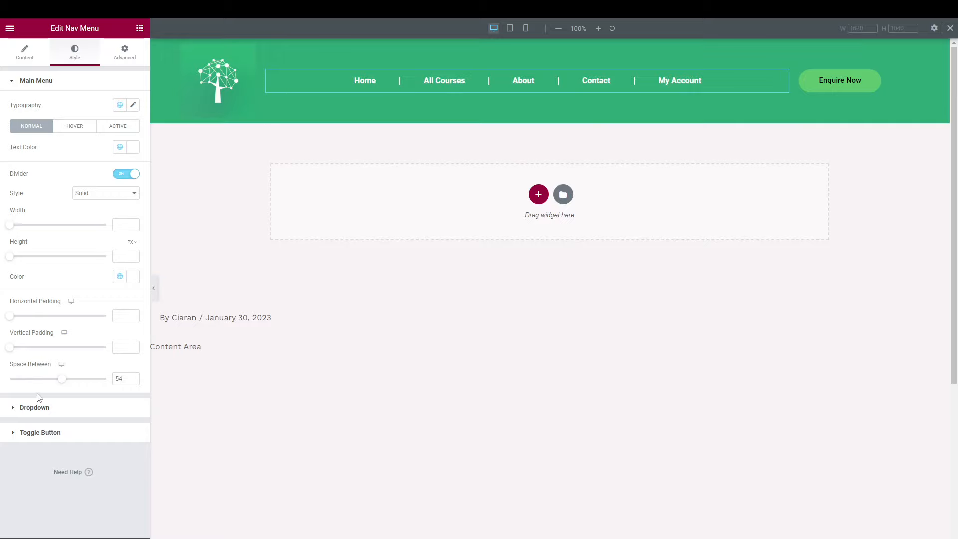
{"action": "left_click", "coordinate": [36, 408]}
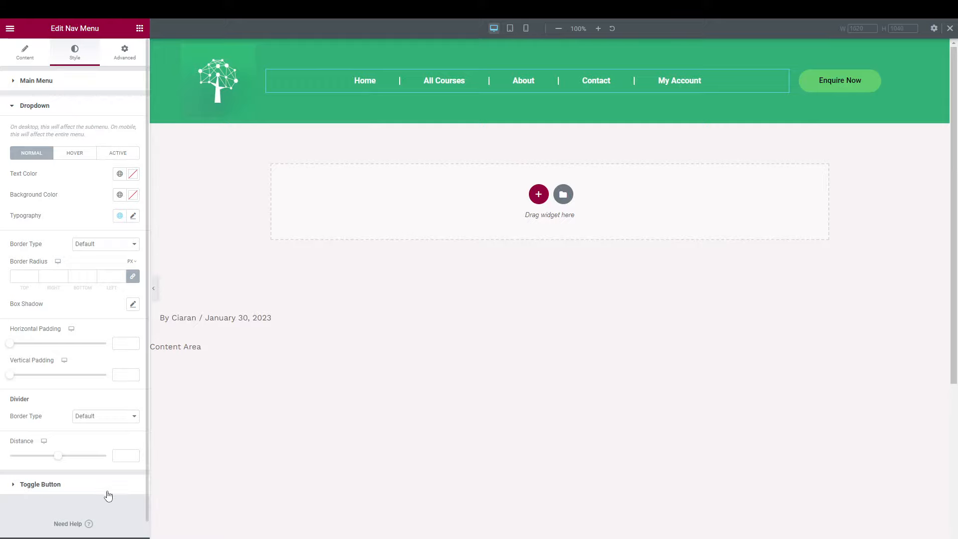
{"action": "left_click", "coordinate": [86, 524]}
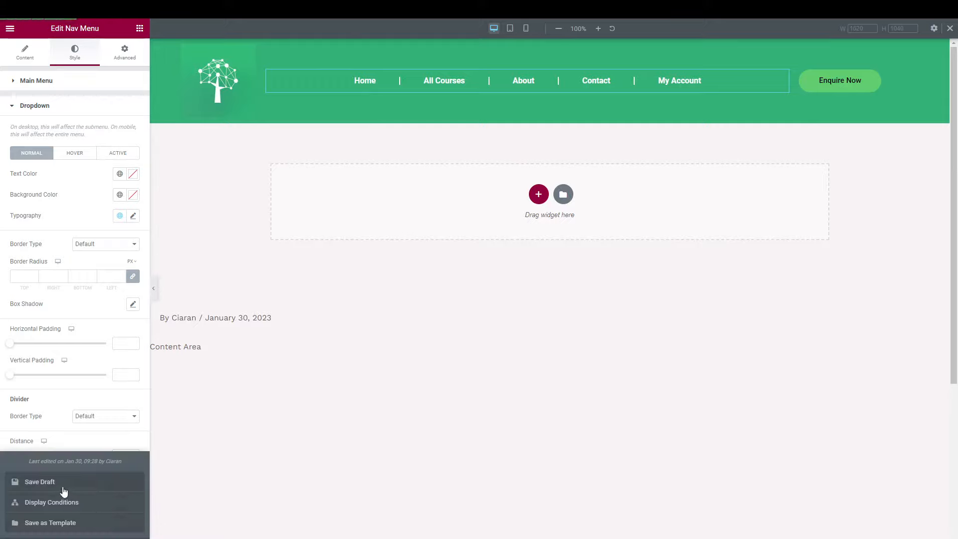
Leave the Elementor editor for the WordPress Appearance > Menus page.
{"action": "left_click", "coordinate": [10, 29]}
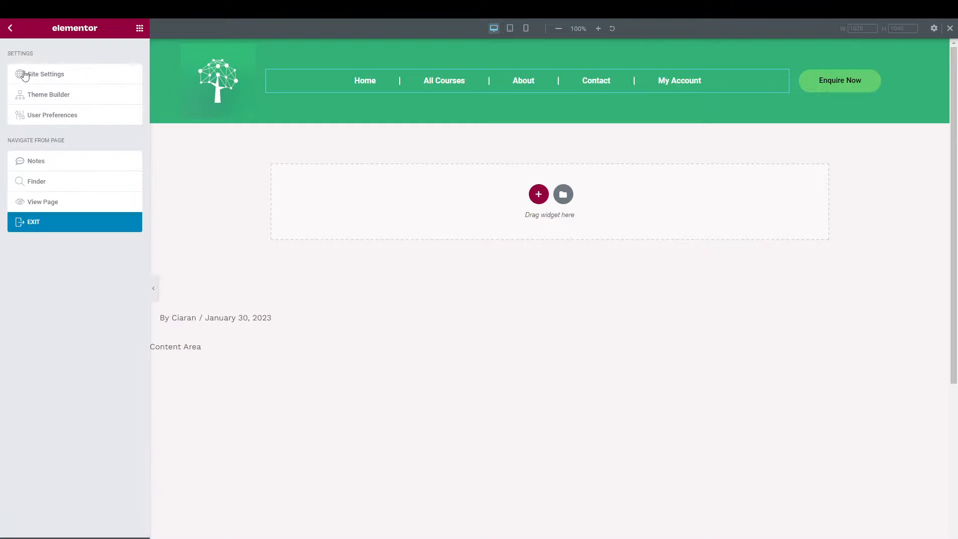
{"action": "left_click", "coordinate": [38, 225]}
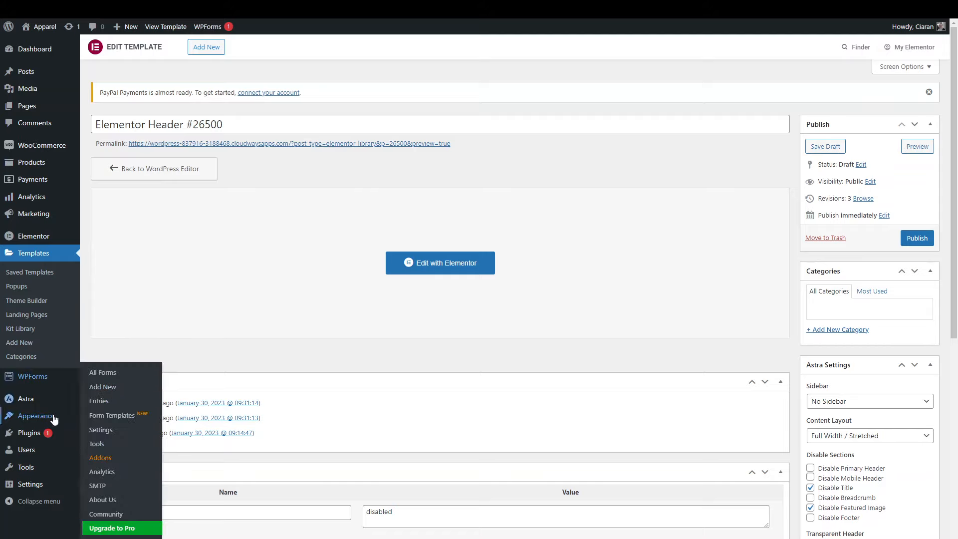
{"action": "mouse_move", "coordinate": [79, 422]}
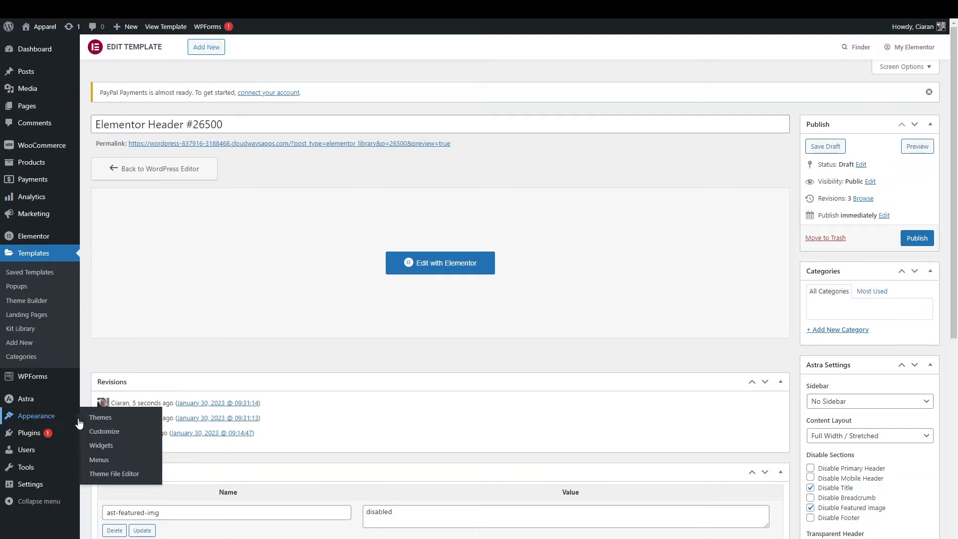
{"action": "left_click", "coordinate": [104, 459]}
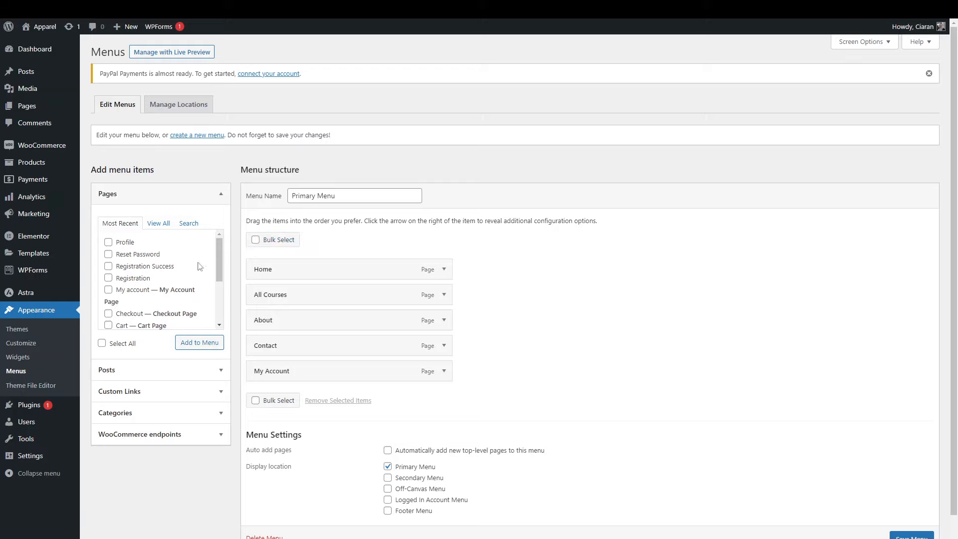
Add the Profile page to the Primary Menu as a sub item under My Account.
{"action": "left_click", "coordinate": [109, 242]}
{"action": "left_click", "coordinate": [181, 344]}
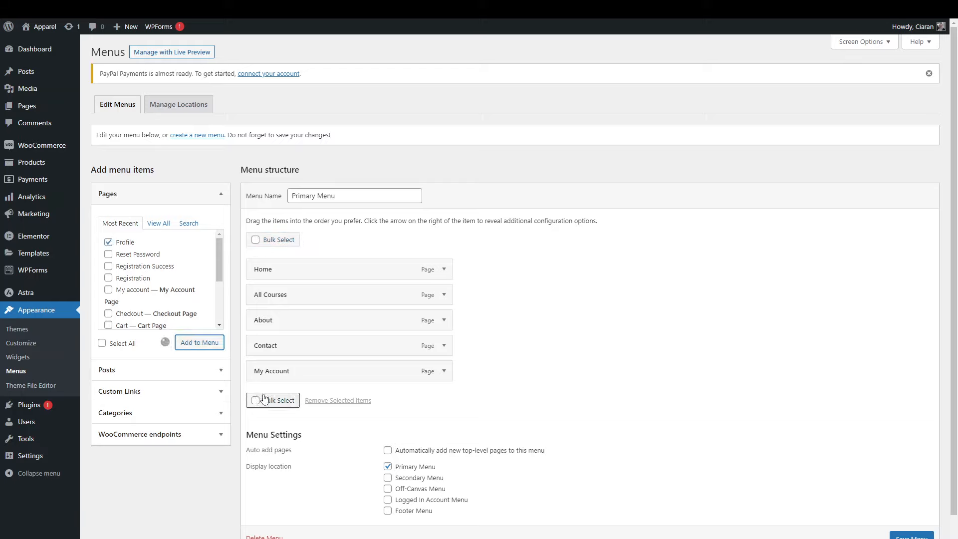
{"action": "left_click_drag", "start_coordinate": [265, 398], "coordinate": [297, 399]}
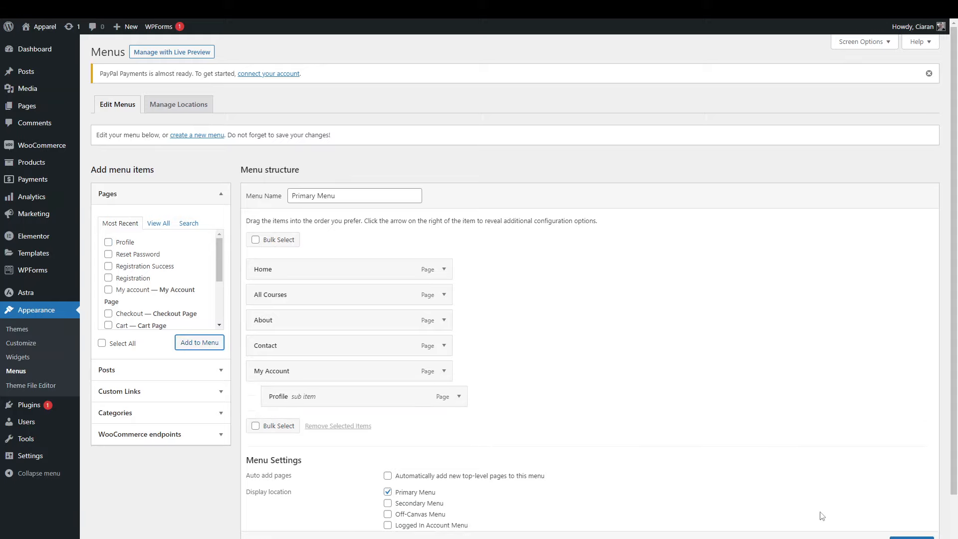
{"action": "scroll", "coordinate": [823, 515], "scroll_direction": "down", "scroll_amount": 1}
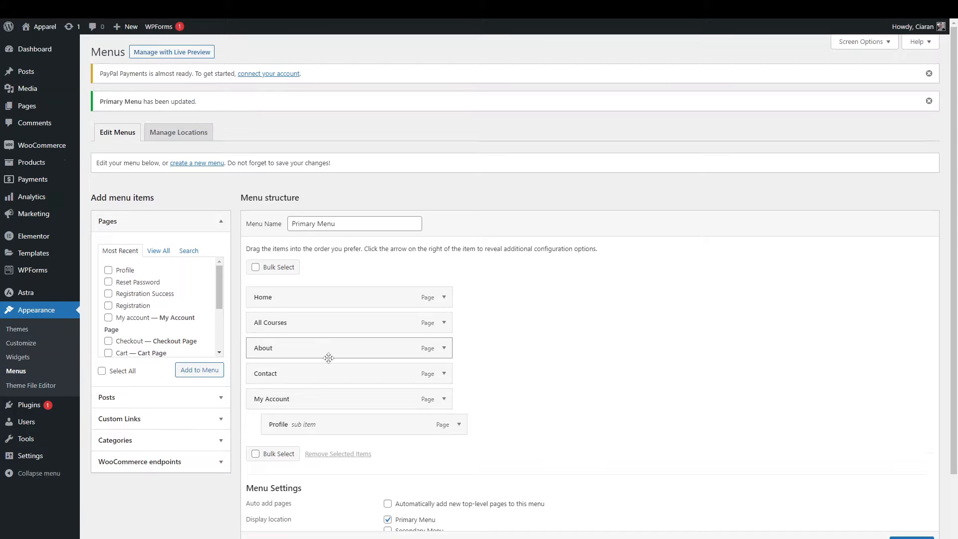
{"action": "mouse_move", "coordinate": [47, 255]}
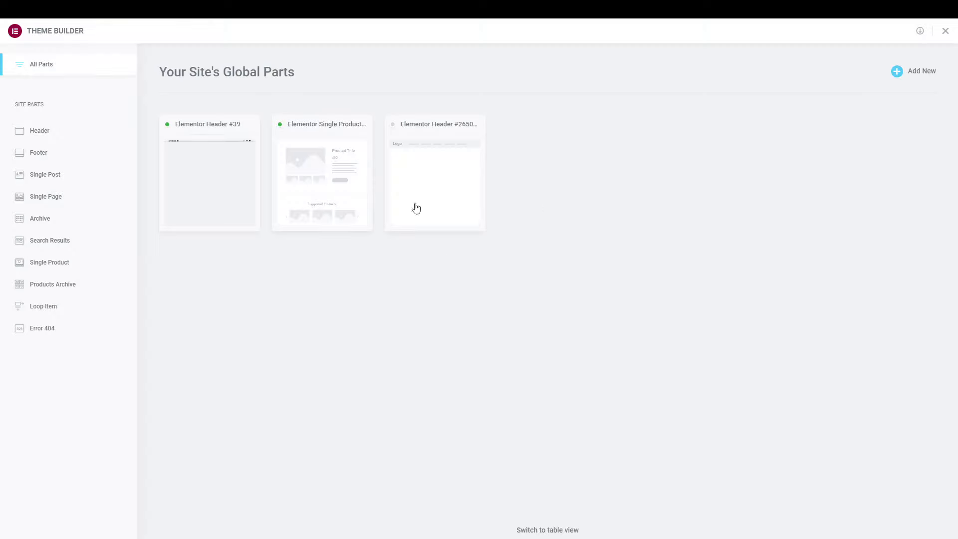
From the Header templates list, edit the draft Elementor Header #26500.
{"action": "left_click", "coordinate": [228, 180]}
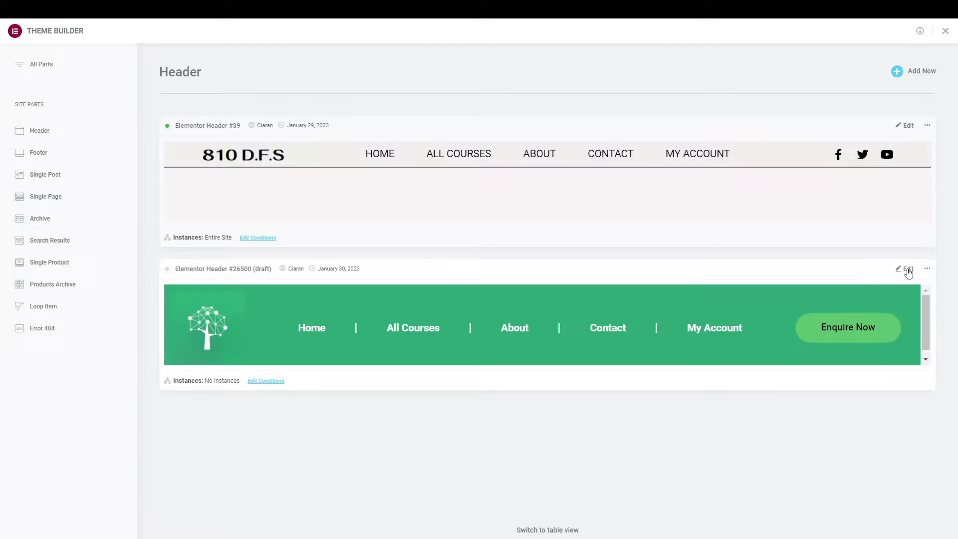
{"action": "left_click", "coordinate": [906, 126]}
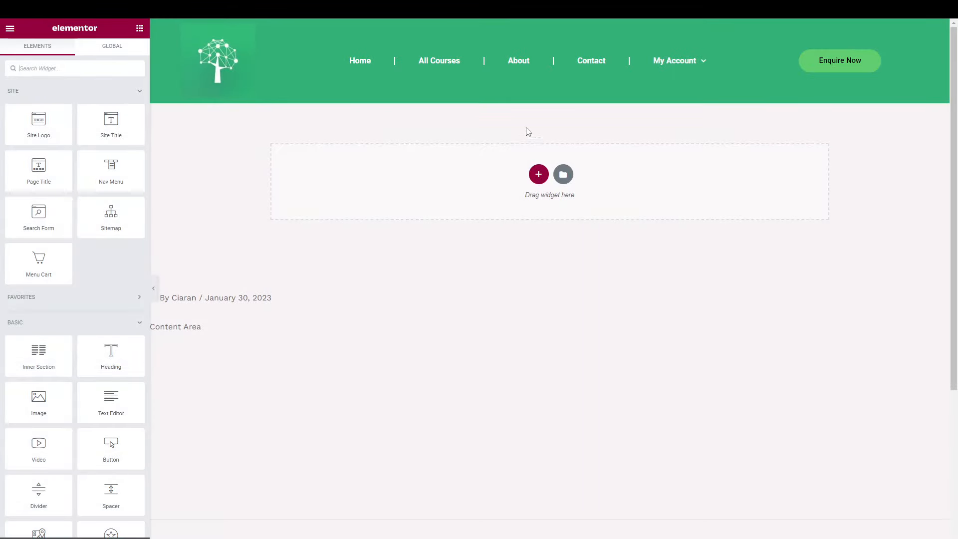
In the nav menu's Dropdown style, set the dropdown background to white.
{"action": "left_click", "coordinate": [454, 67]}
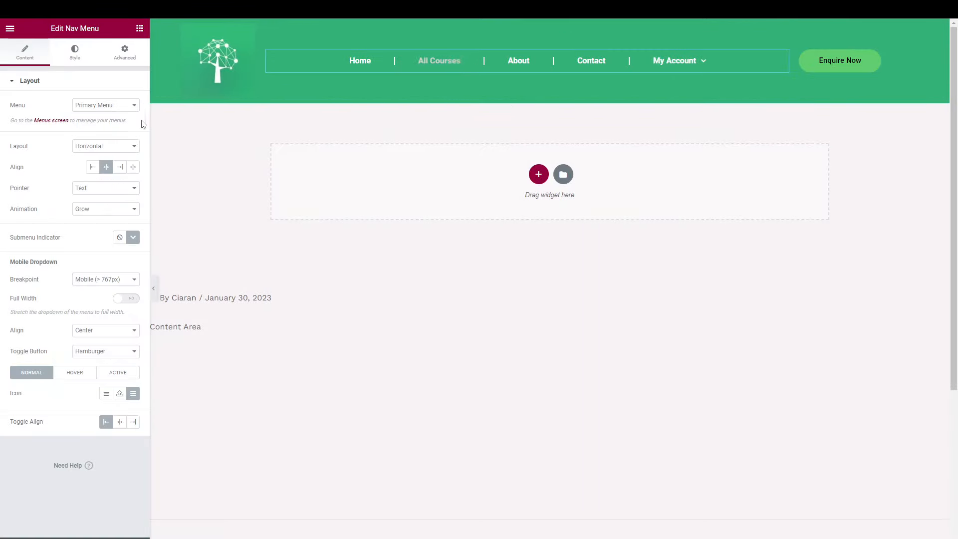
{"action": "left_click", "coordinate": [76, 62]}
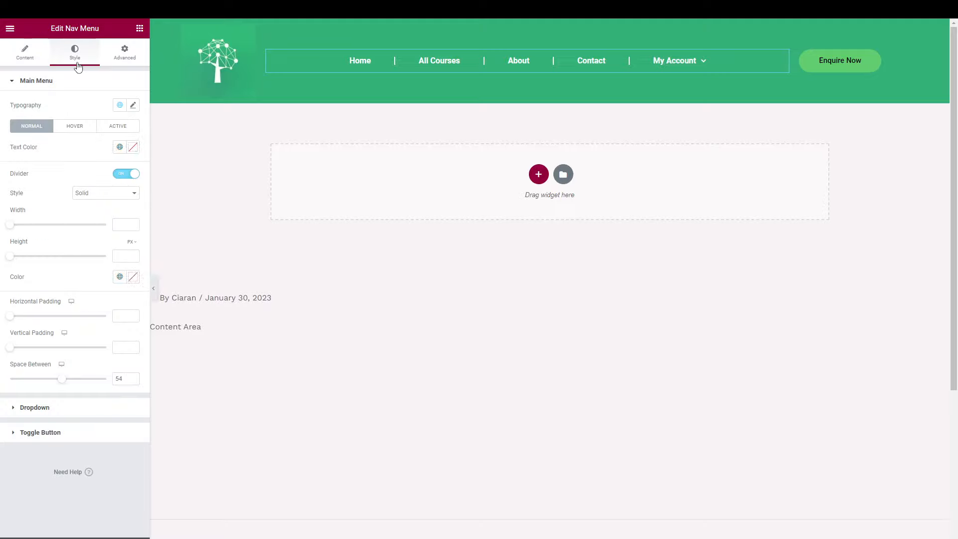
{"action": "left_click", "coordinate": [47, 408]}
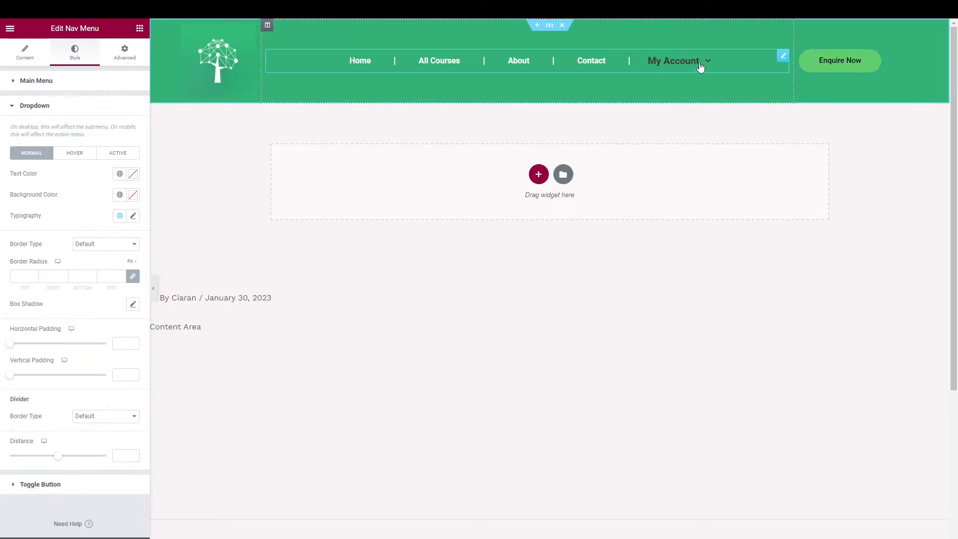
{"action": "mouse_move", "coordinate": [707, 65]}
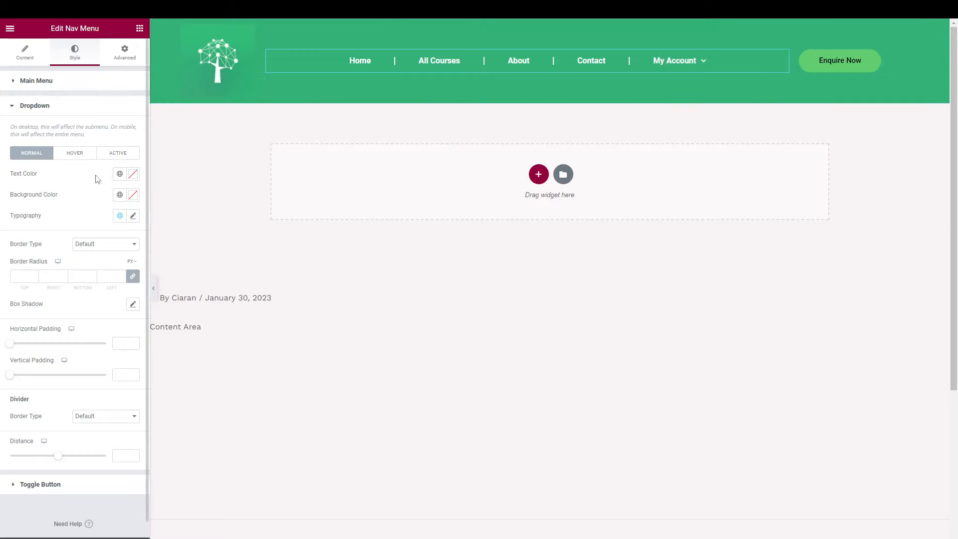
{"action": "left_click", "coordinate": [120, 195]}
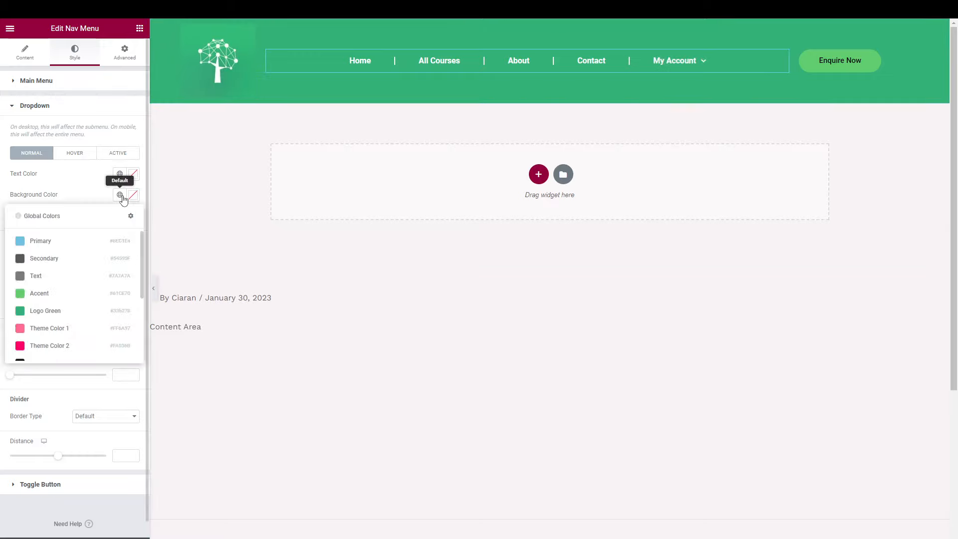
{"action": "scroll", "coordinate": [80, 297], "scroll_direction": "down", "scroll_amount": 3}
{"action": "scroll", "coordinate": [77, 296], "scroll_direction": "up", "scroll_amount": 2}
{"action": "left_click", "coordinate": [57, 287]}
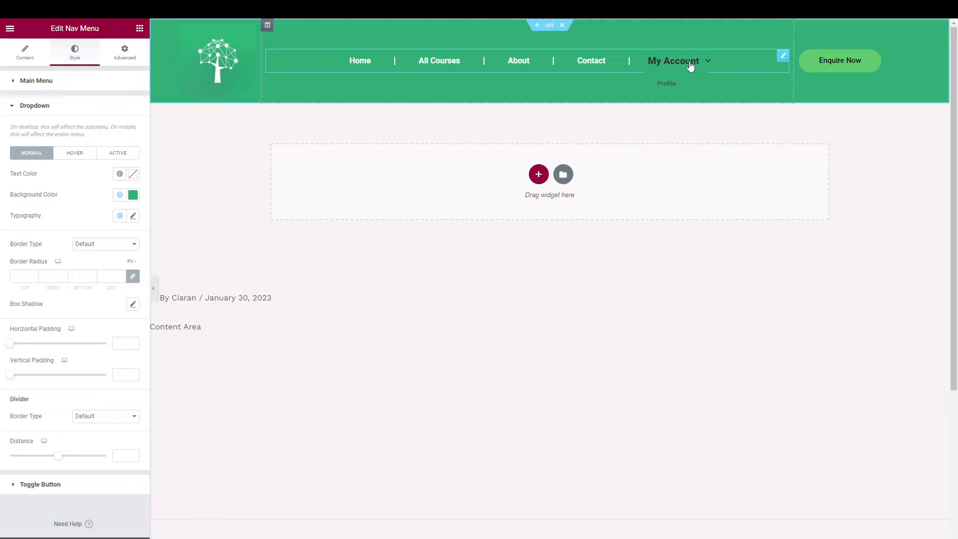
{"action": "left_click", "coordinate": [120, 195]}
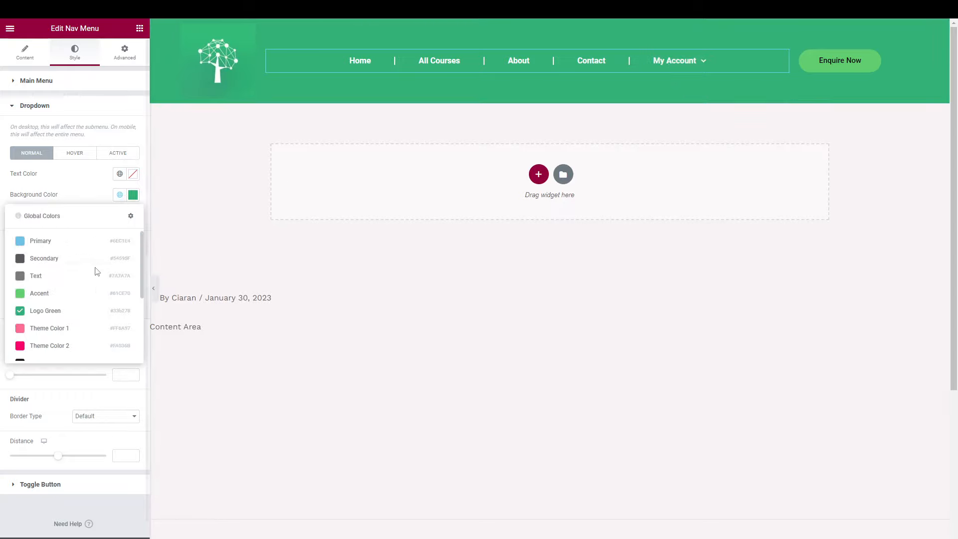
{"action": "scroll", "coordinate": [89, 304], "scroll_direction": "down", "scroll_amount": 1}
{"action": "left_click", "coordinate": [58, 358]}
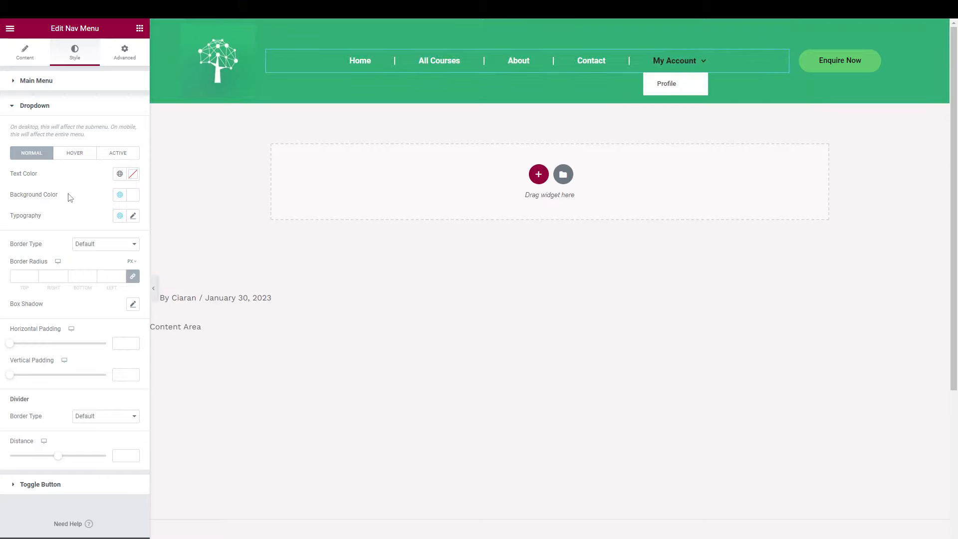
Make the normal-state dropdown text Logo Green.
{"action": "left_click", "coordinate": [120, 174]}
{"action": "scroll", "coordinate": [95, 249], "scroll_direction": "down", "scroll_amount": 1}
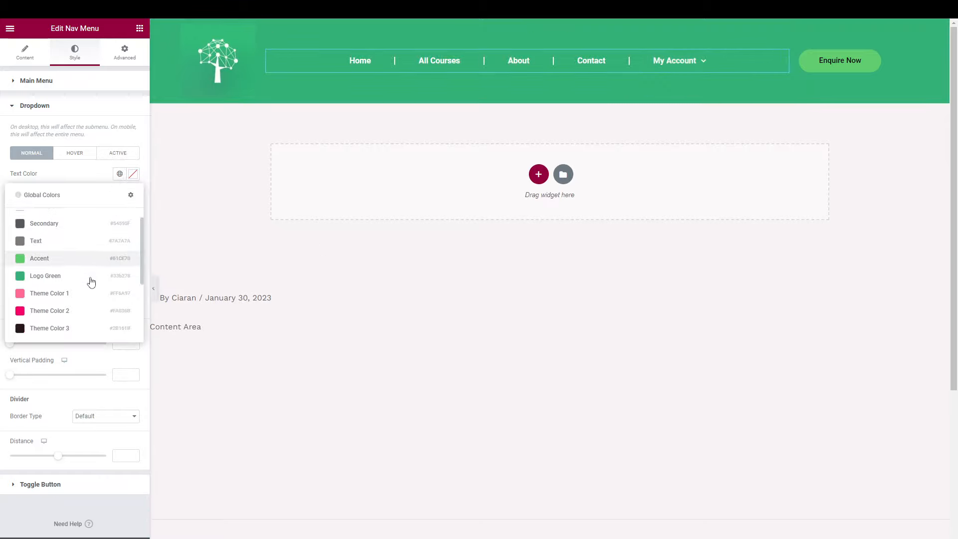
{"action": "left_click", "coordinate": [91, 279]}
{"action": "mouse_move", "coordinate": [688, 60]}
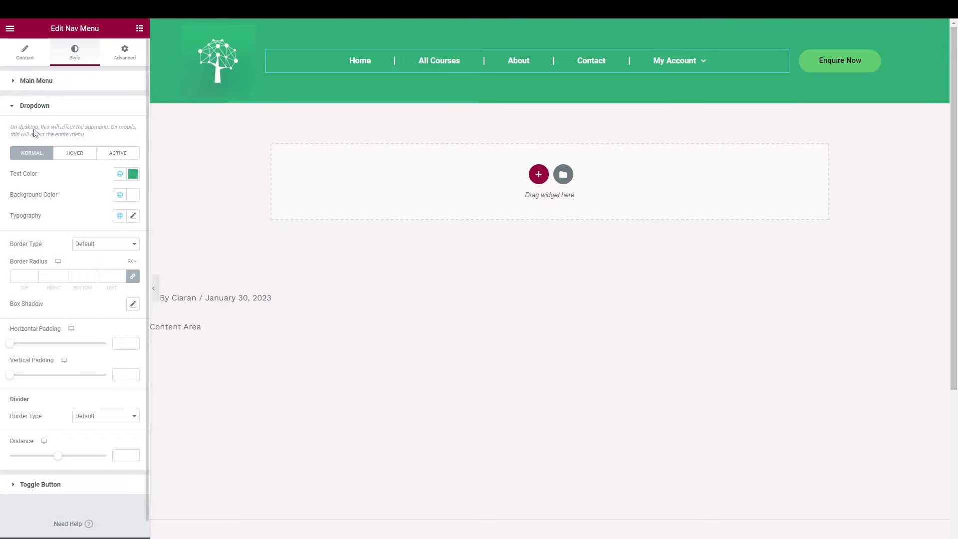
{"action": "left_click", "coordinate": [61, 88]}
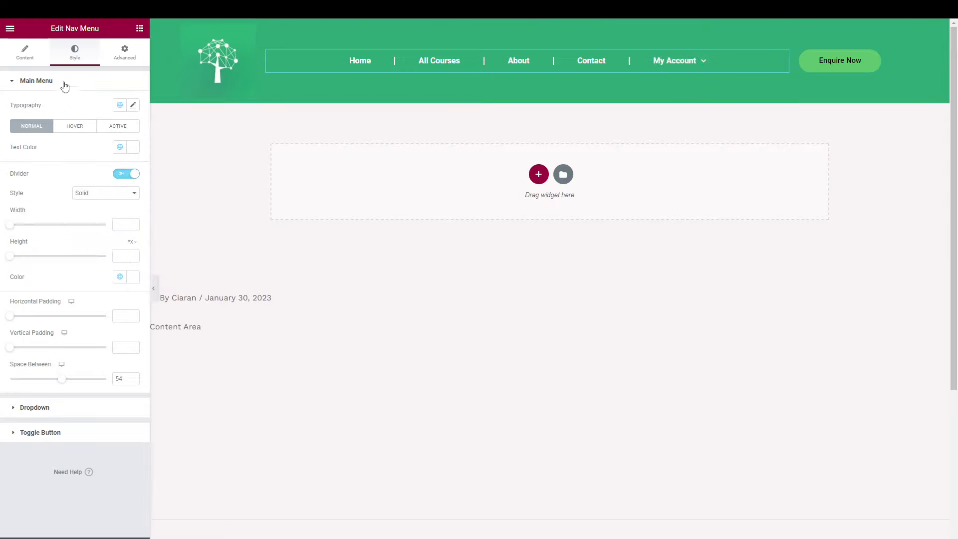
{"action": "left_click", "coordinate": [64, 84]}
{"action": "left_click", "coordinate": [54, 107]}
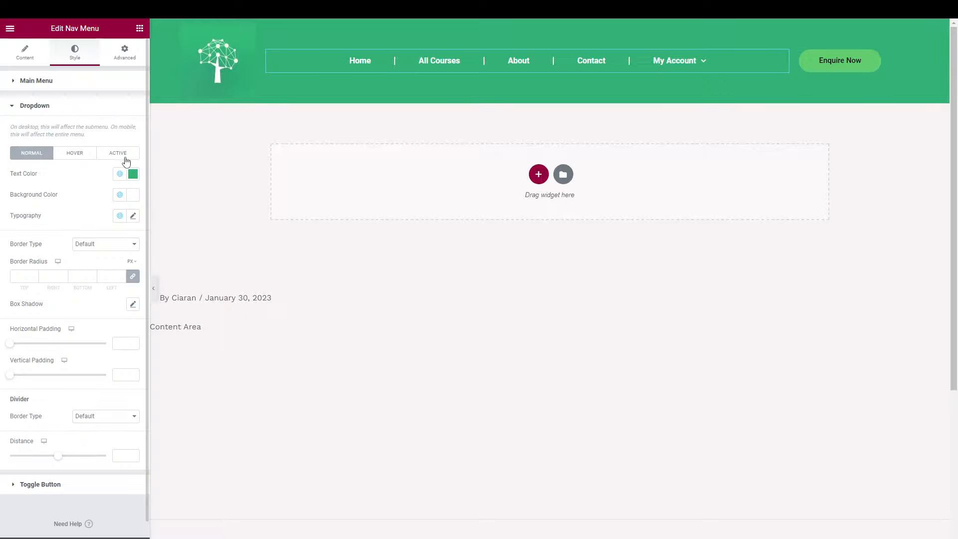
{"action": "left_click", "coordinate": [73, 157]}
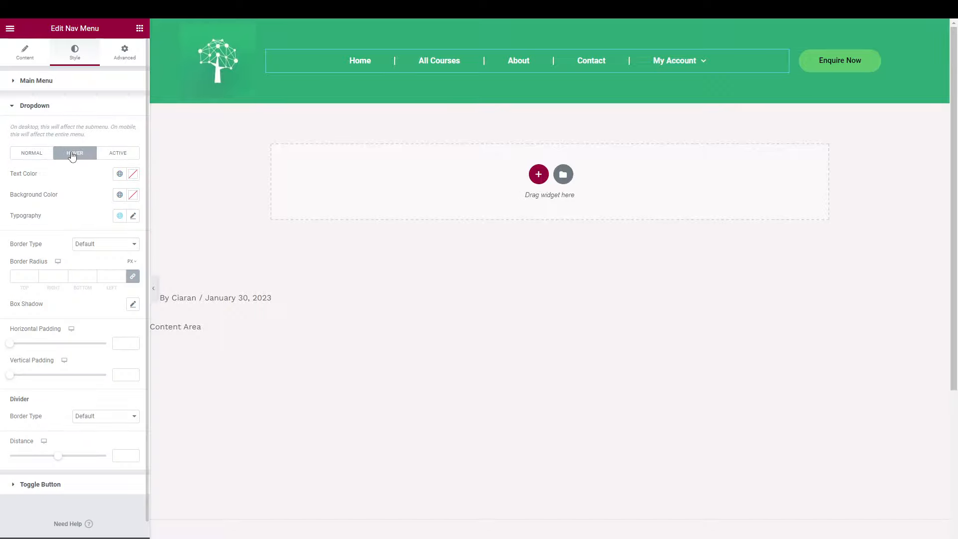
{"action": "mouse_move", "coordinate": [682, 61]}
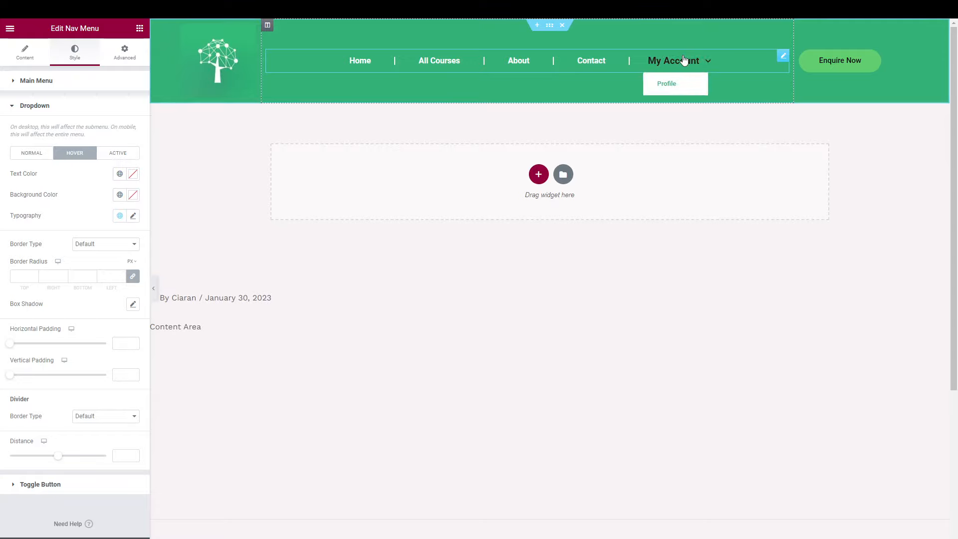
{"action": "left_click", "coordinate": [32, 152]}
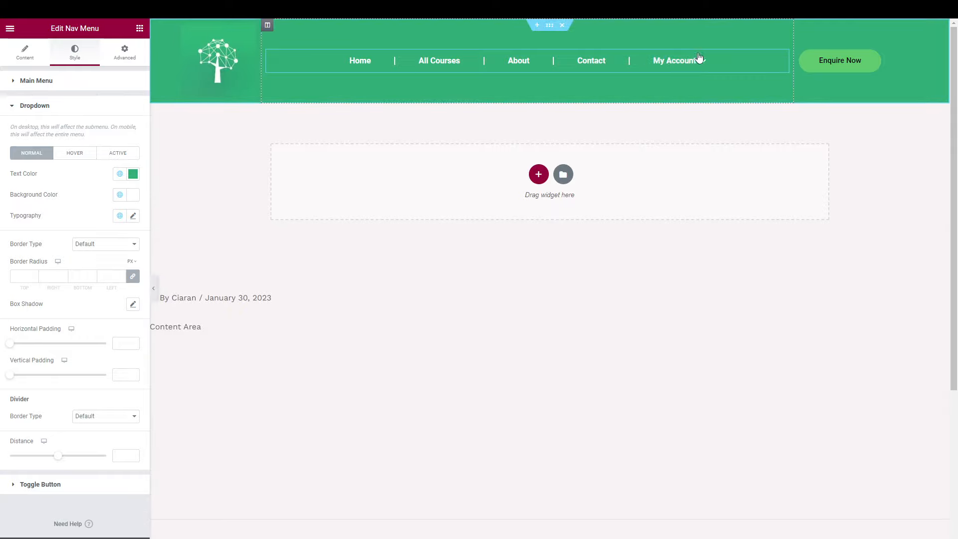
Give hovered dropdown items white text on a Theme Color 3 background.
{"action": "left_click", "coordinate": [75, 154]}
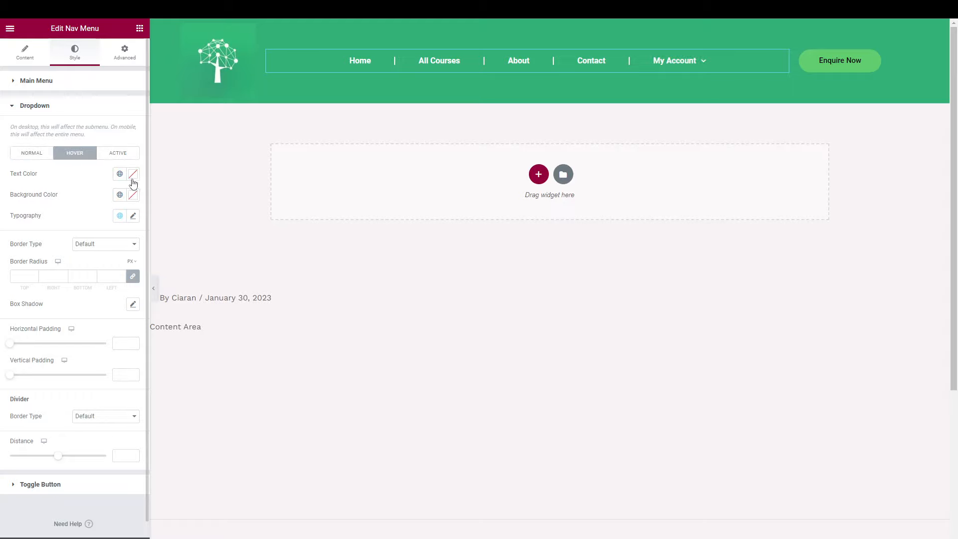
{"action": "left_click", "coordinate": [120, 174]}
{"action": "scroll", "coordinate": [122, 302], "scroll_direction": "down", "scroll_amount": 1}
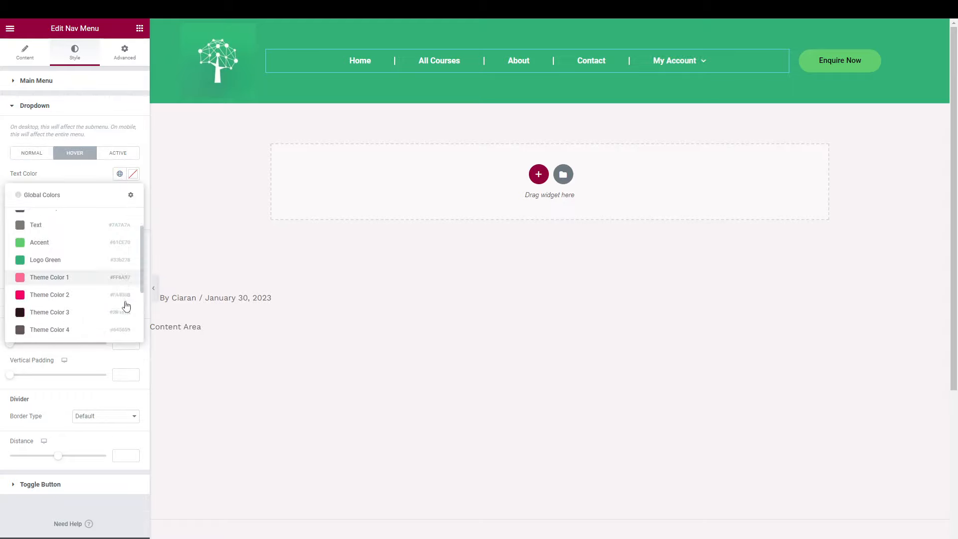
{"action": "left_click", "coordinate": [89, 314]}
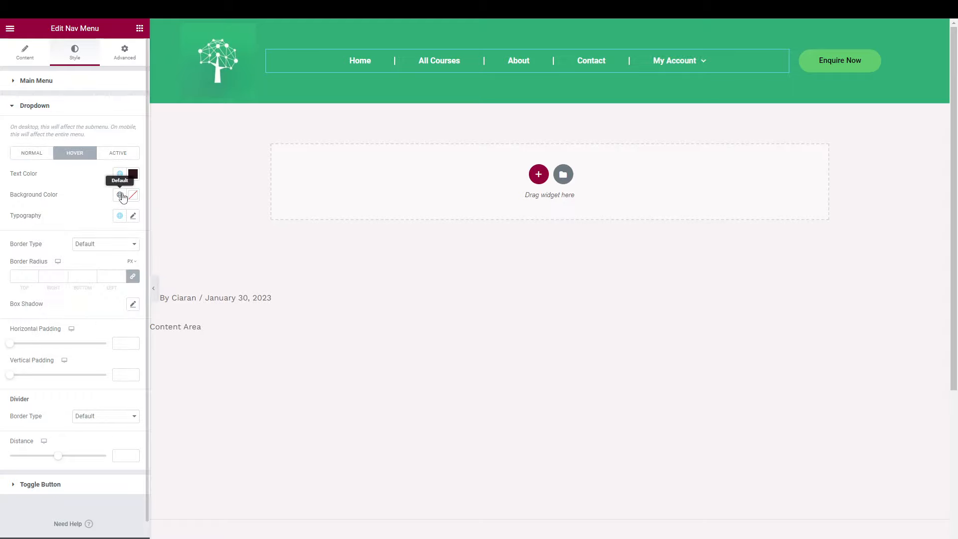
{"action": "left_click", "coordinate": [119, 194]}
{"action": "scroll", "coordinate": [61, 310], "scroll_direction": "down", "scroll_amount": 2}
{"action": "left_click", "coordinate": [51, 308]}
{"action": "left_click", "coordinate": [119, 175]}
{"action": "scroll", "coordinate": [62, 304], "scroll_direction": "down", "scroll_amount": 2}
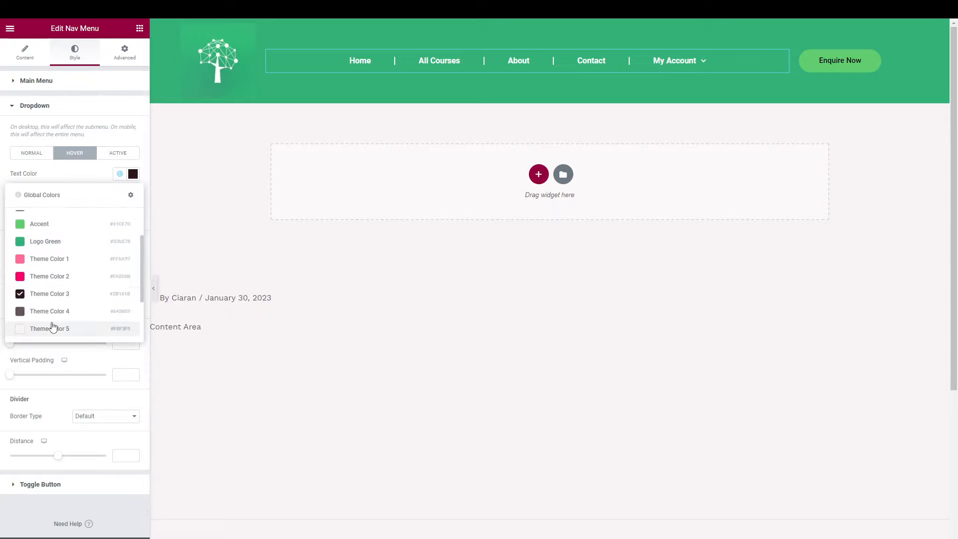
{"action": "left_click_drag", "start_coordinate": [53, 326], "coordinate": [71, 285]}
{"action": "scroll", "coordinate": [71, 286], "scroll_direction": "down", "scroll_amount": 1}
{"action": "left_click", "coordinate": [62, 319]}
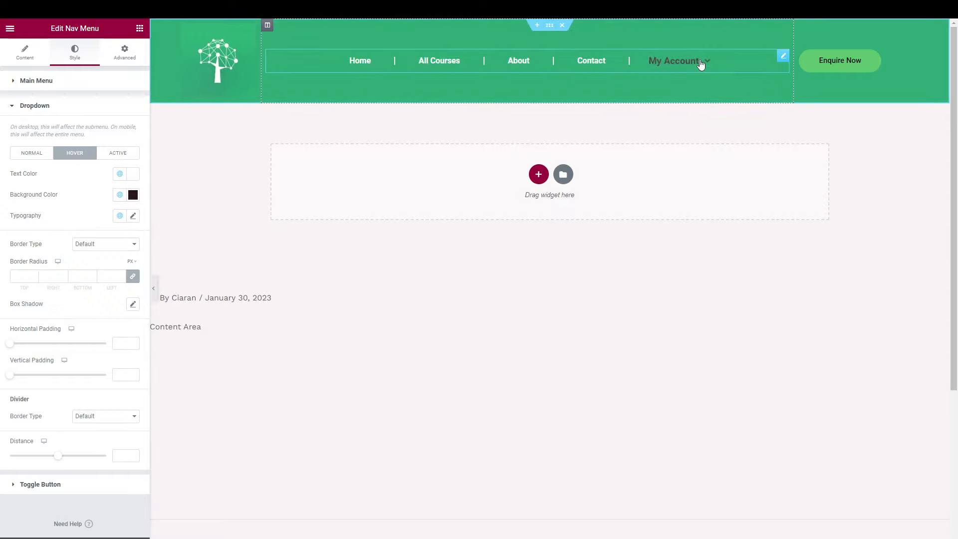
{"action": "mouse_move", "coordinate": [687, 61]}
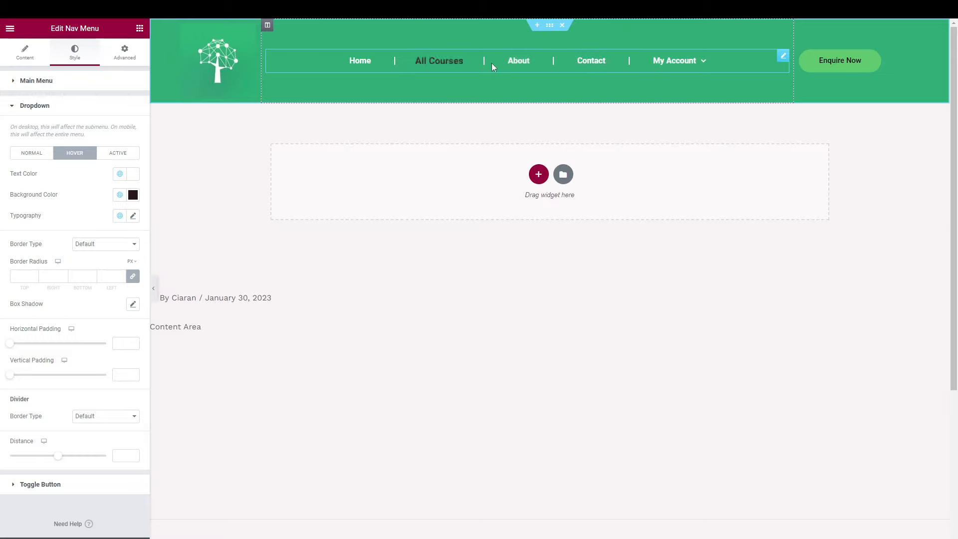
{"action": "left_click", "coordinate": [114, 154]}
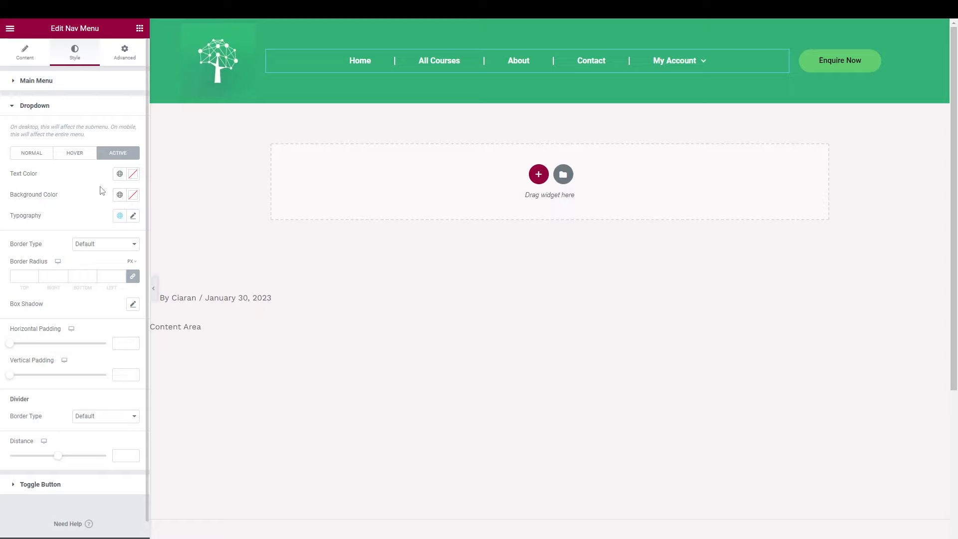
Try a solid Secondary-coloured dropdown border, then set the border type back to None.
{"action": "left_click", "coordinate": [45, 158]}
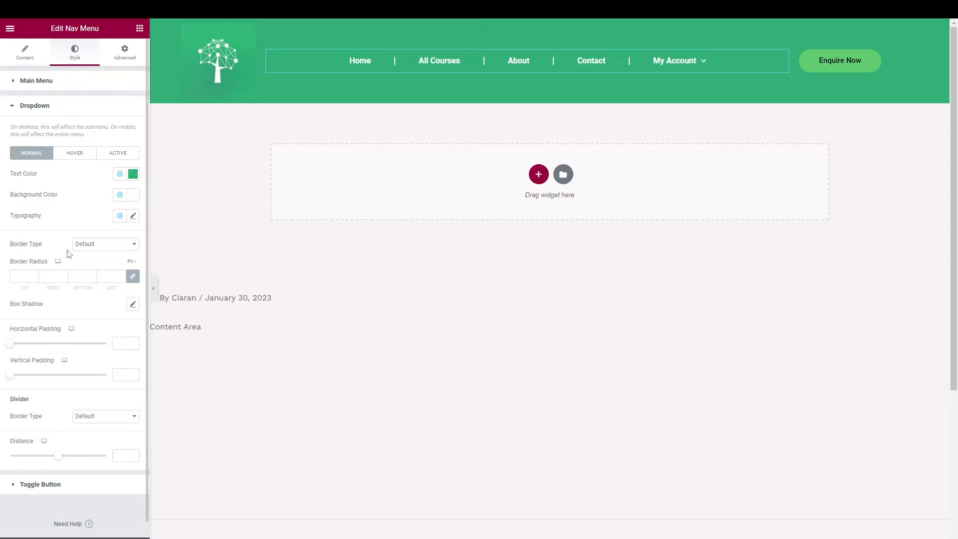
{"action": "left_click", "coordinate": [102, 248]}
{"action": "left_click", "coordinate": [99, 263]}
{"action": "left_click", "coordinate": [101, 249]}
{"action": "left_click", "coordinate": [92, 272]}
{"action": "double_click", "coordinate": [91, 275]}
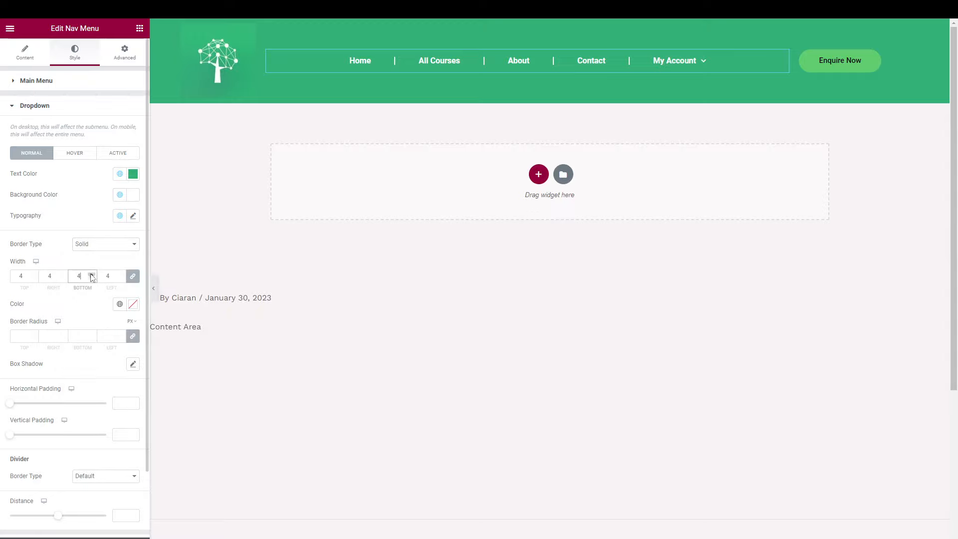
{"action": "left_click", "coordinate": [120, 304]}
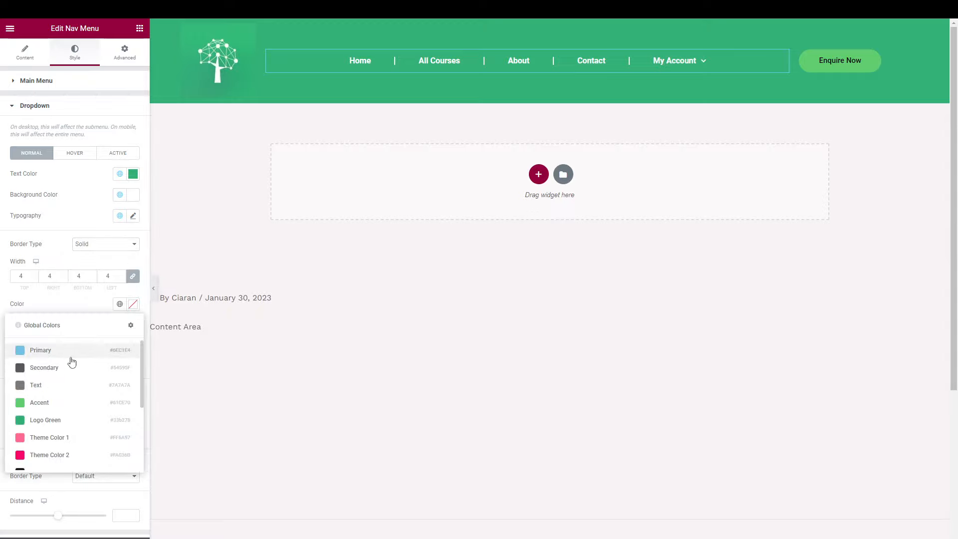
{"action": "left_click", "coordinate": [72, 356]}
{"action": "left_click", "coordinate": [120, 305]}
{"action": "left_click", "coordinate": [64, 365]}
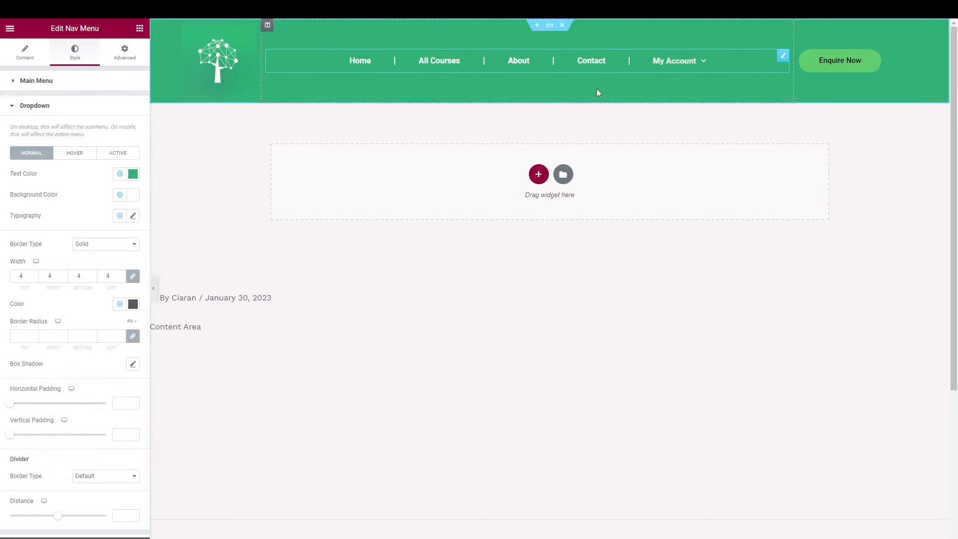
{"action": "left_click", "coordinate": [107, 245]}
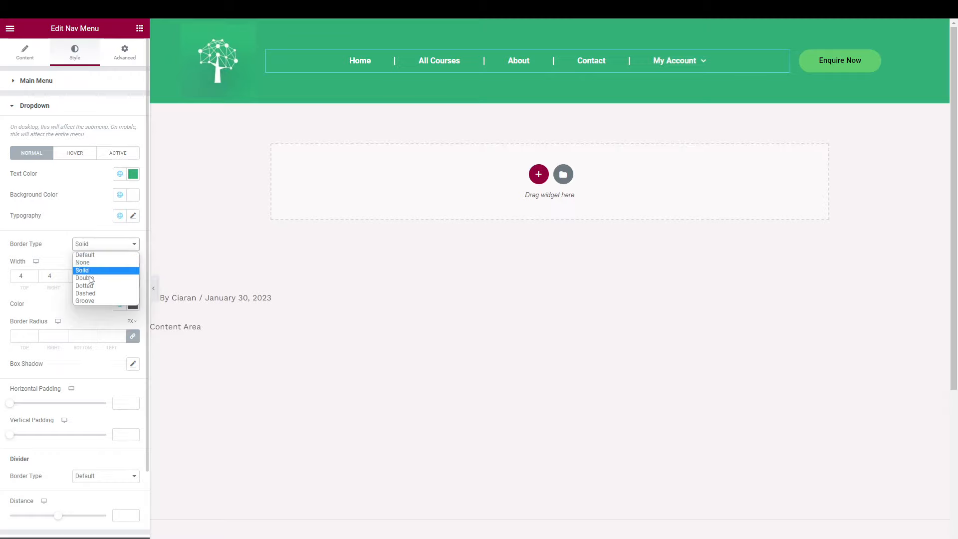
{"action": "left_click", "coordinate": [101, 262]}
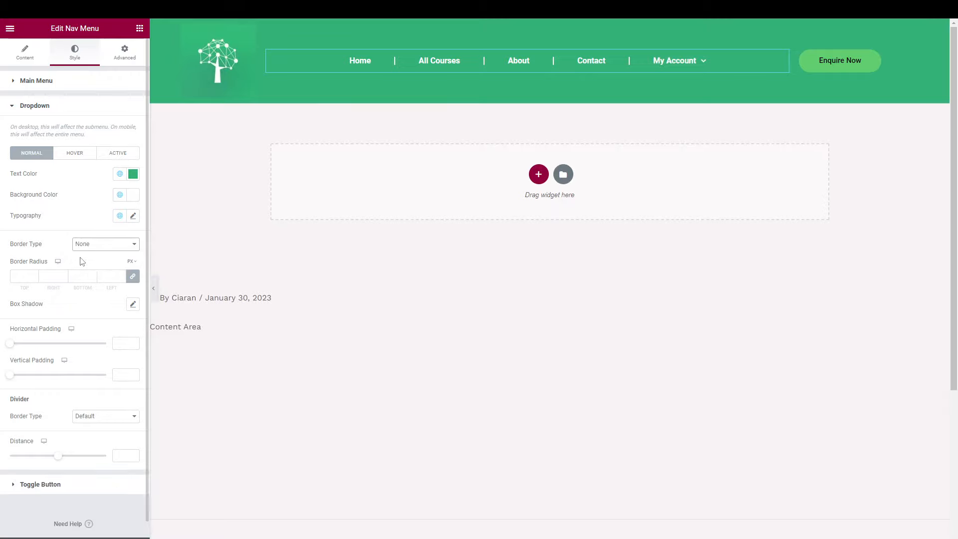
{"action": "scroll", "coordinate": [105, 353], "scroll_direction": "down", "scroll_amount": 1}
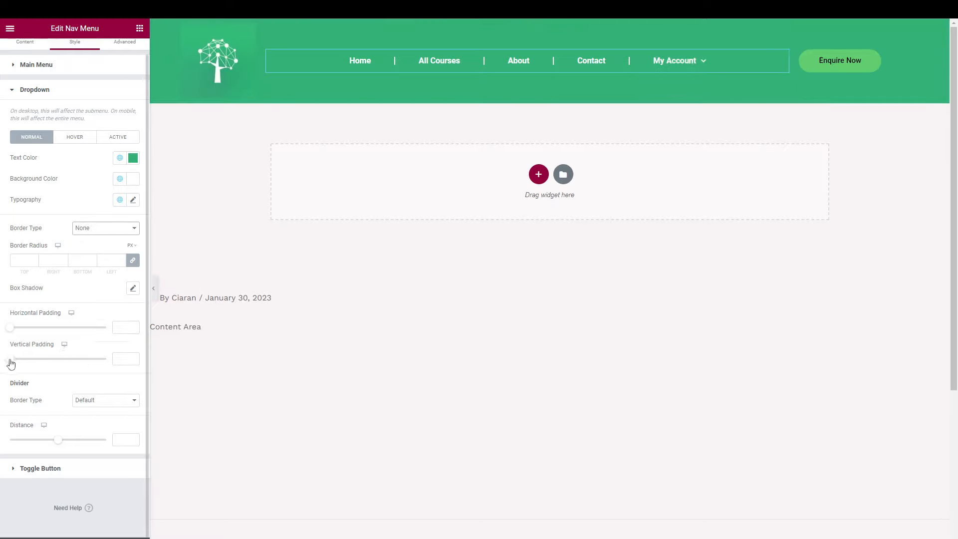
Undo a 25 vertical padding change and set the submenu divider border type to None.
{"action": "left_click_drag", "start_coordinate": [10, 361], "coordinate": [58, 363]}
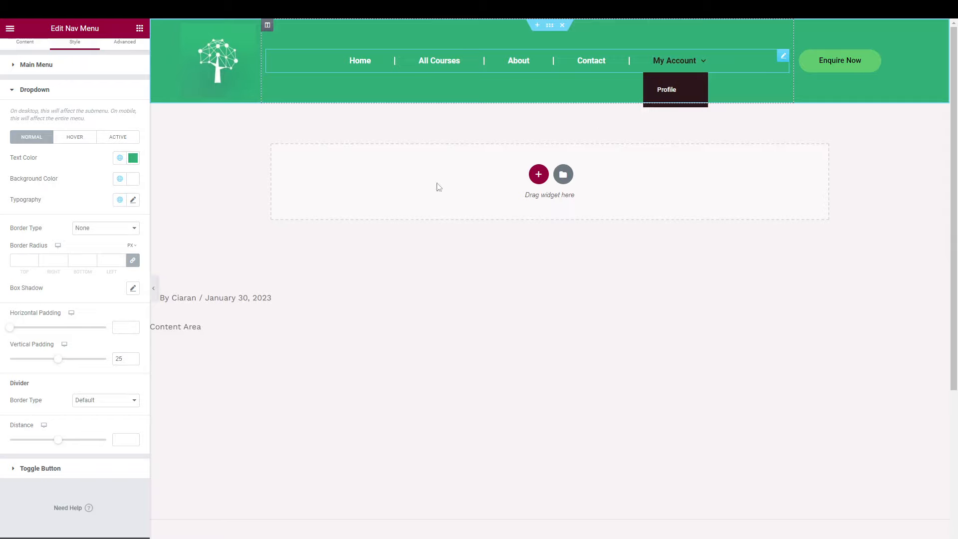
{"action": "key", "text": "ctrl+z"}
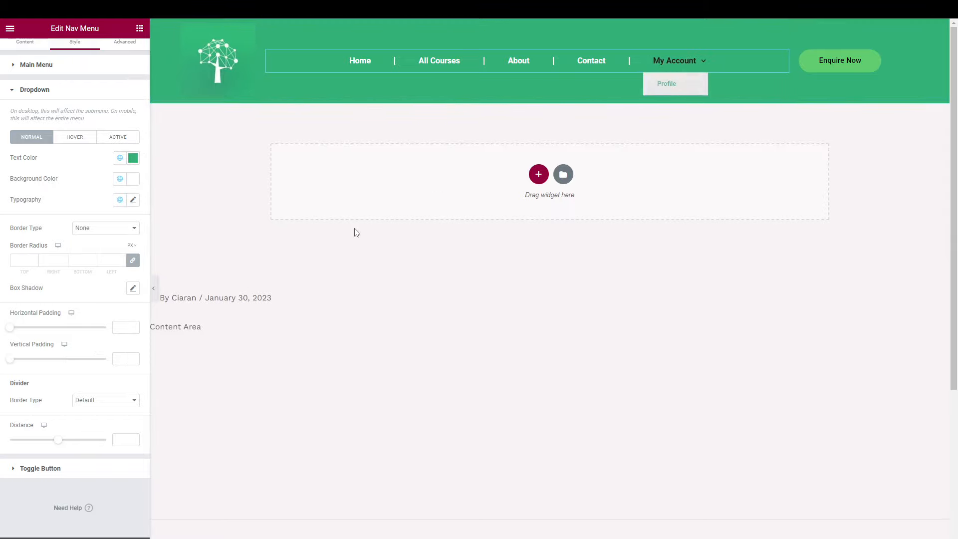
{"action": "left_click", "coordinate": [92, 403]}
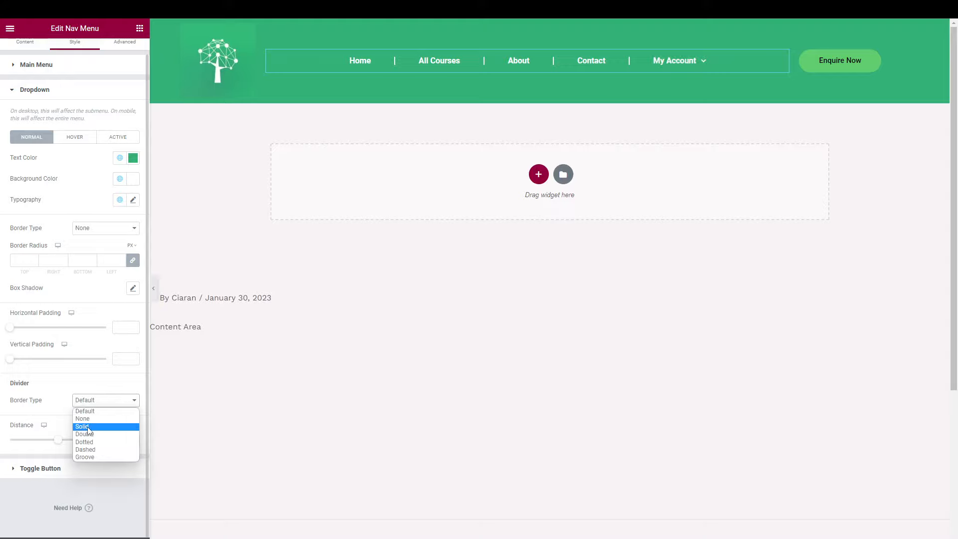
{"action": "left_click", "coordinate": [88, 427]}
{"action": "mouse_move", "coordinate": [684, 73]}
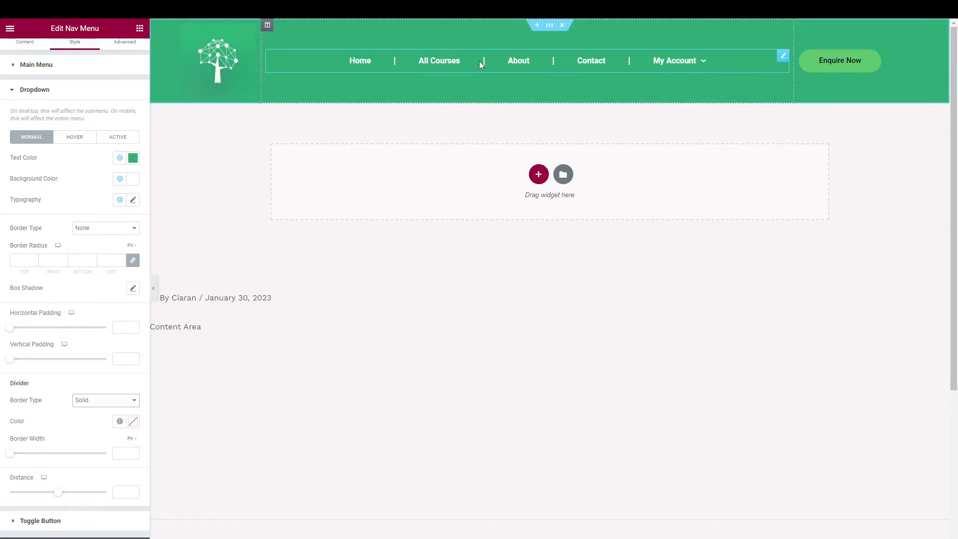
{"action": "left_click", "coordinate": [92, 400]}
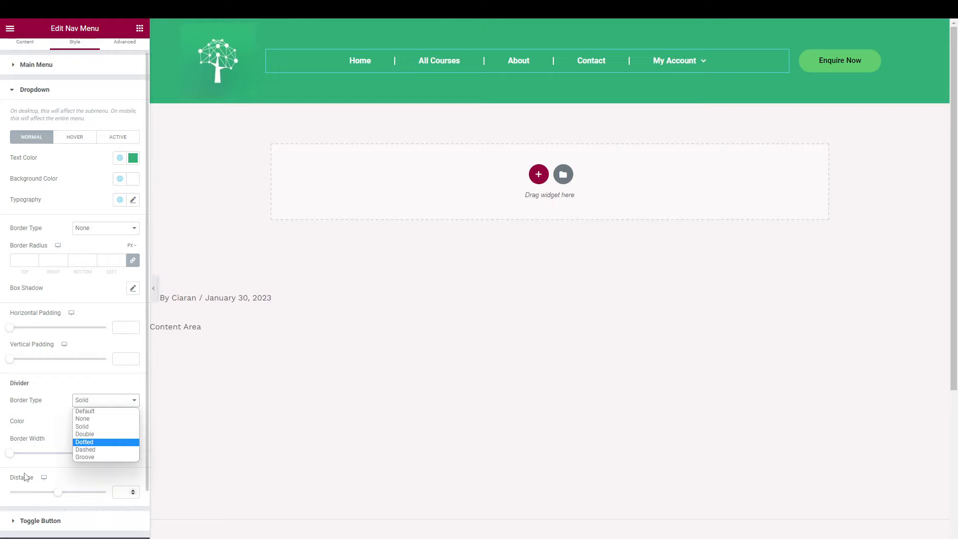
{"action": "left_click", "coordinate": [88, 418]}
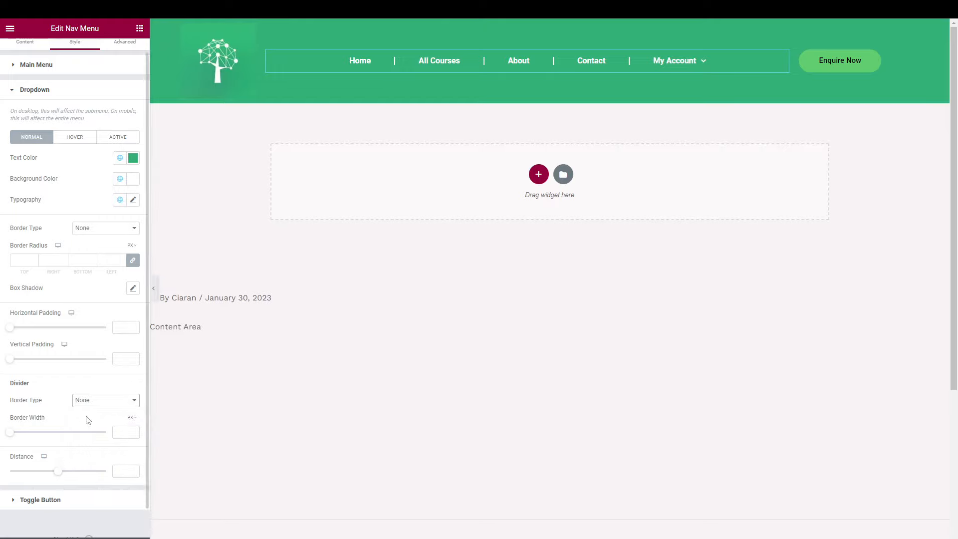
{"action": "scroll", "coordinate": [88, 420], "scroll_direction": "down", "scroll_amount": 1}
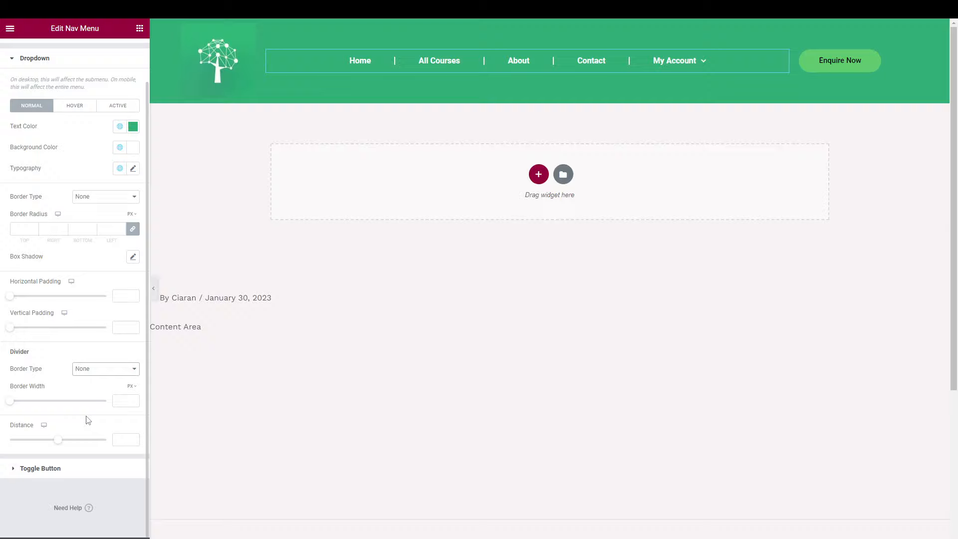
{"action": "left_click", "coordinate": [60, 469]}
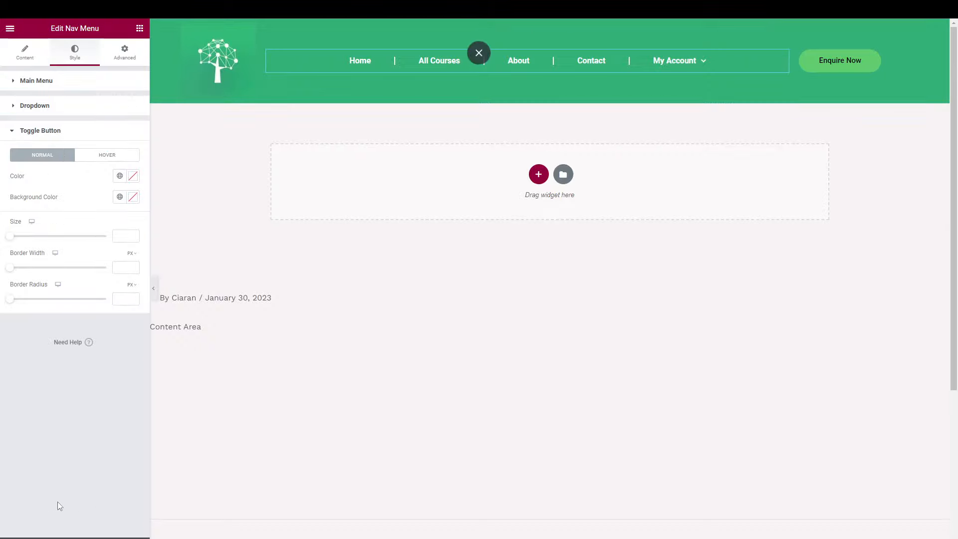
Switch to the mobile preview and make the menu toggle icon white.
{"action": "left_click", "coordinate": [76, 520]}
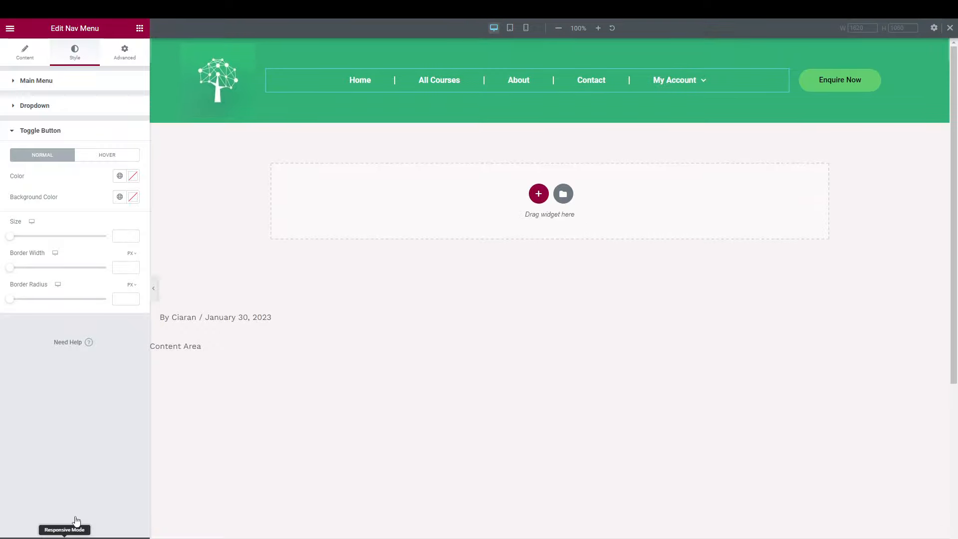
{"action": "left_click", "coordinate": [527, 29]}
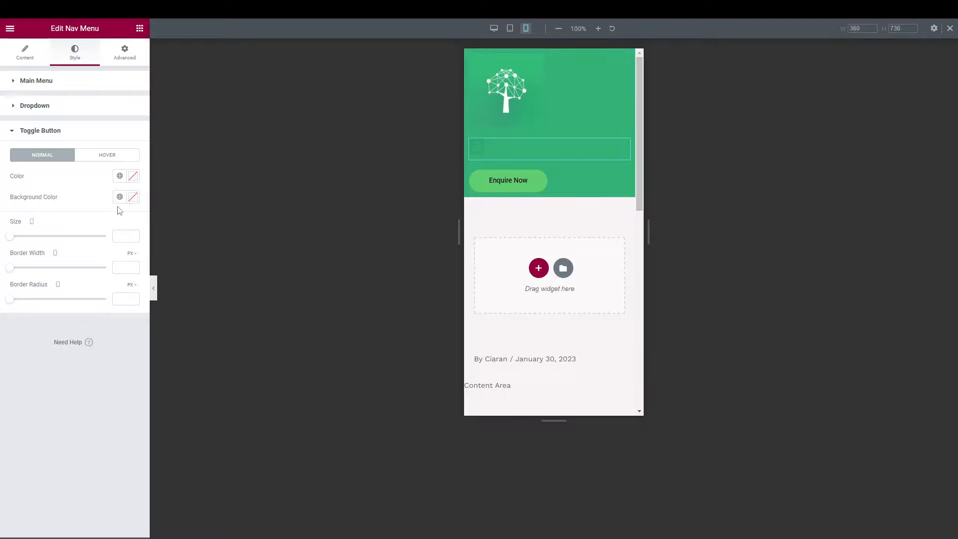
{"action": "left_click", "coordinate": [119, 177]}
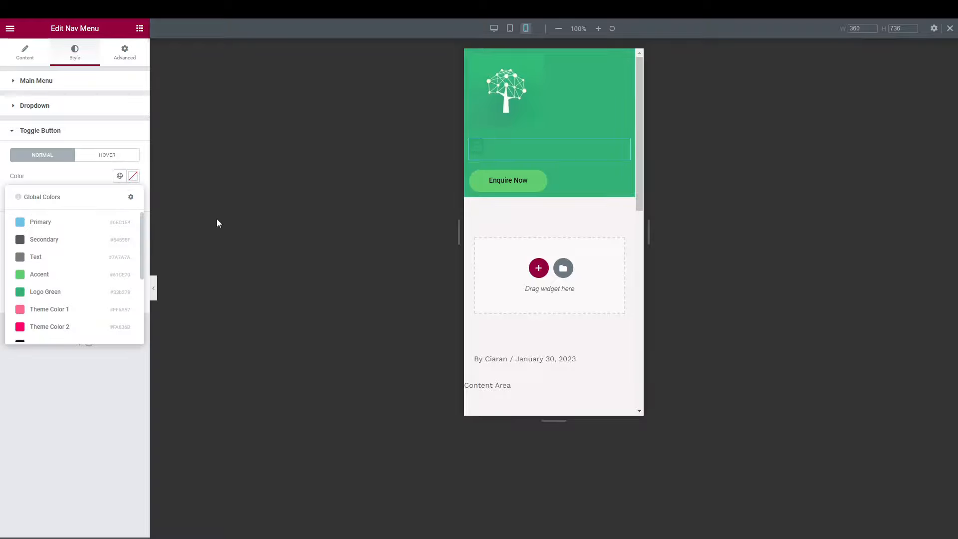
{"action": "scroll", "coordinate": [78, 282], "scroll_direction": "down", "scroll_amount": 3}
{"action": "left_click", "coordinate": [55, 305]}
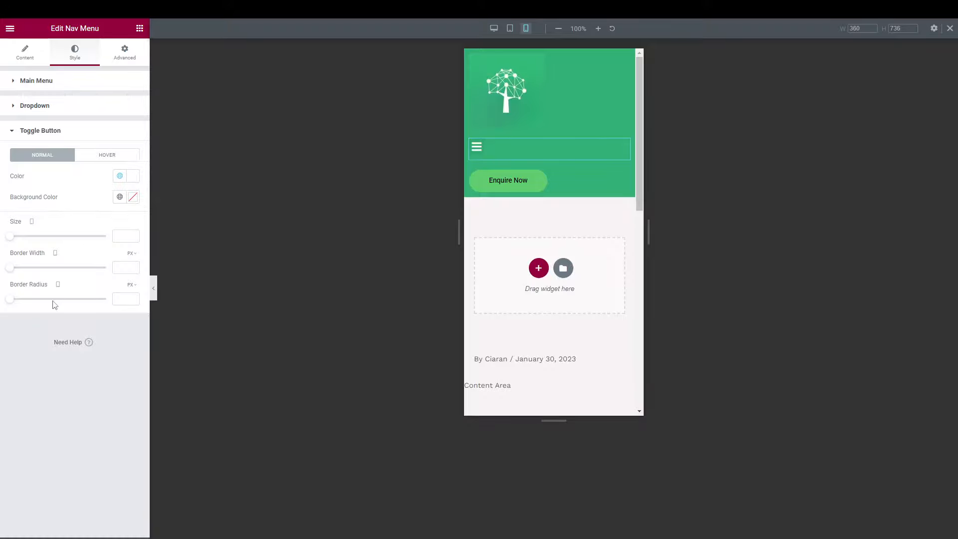
Give the toggle a black background and return the preview to desktop width.
{"action": "left_click", "coordinate": [120, 197]}
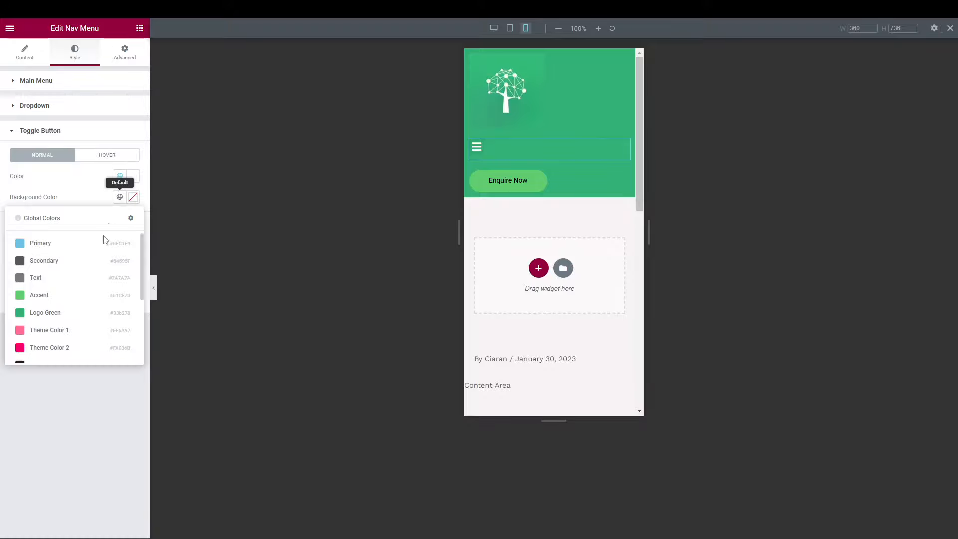
{"action": "scroll", "coordinate": [64, 336], "scroll_direction": "down", "scroll_amount": 2}
{"action": "left_click", "coordinate": [64, 340]}
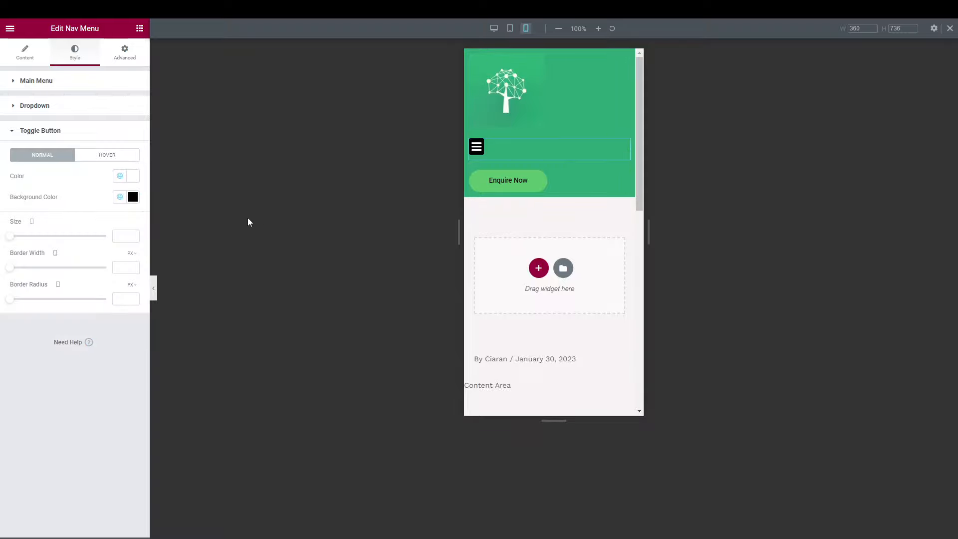
{"action": "left_click", "coordinate": [104, 156]}
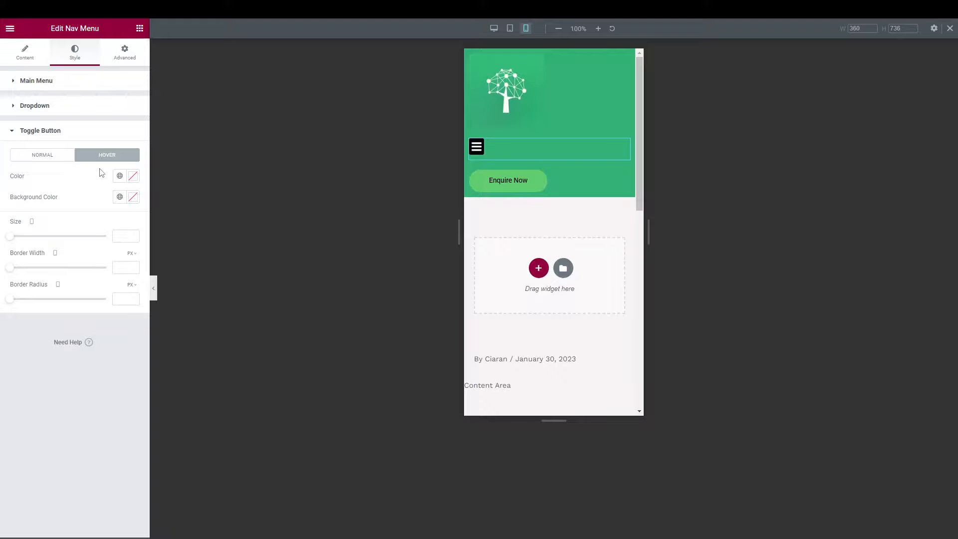
{"action": "left_click", "coordinate": [62, 155]}
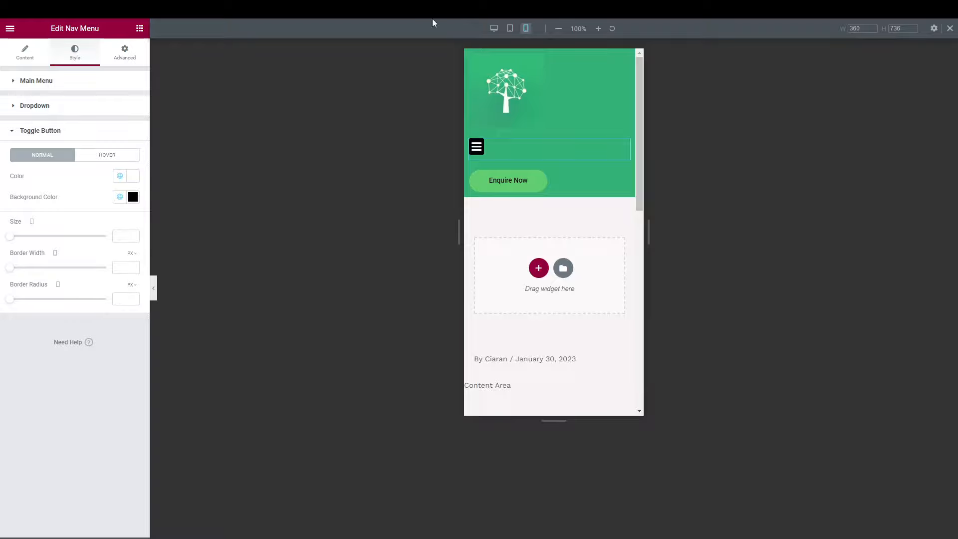
{"action": "left_click", "coordinate": [493, 28]}
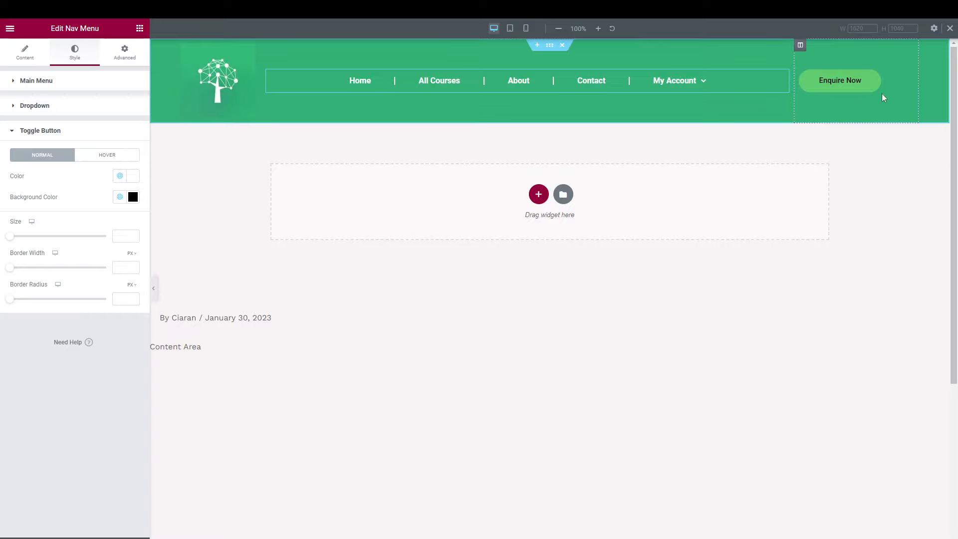
Center the Enquire Now button in its column and make its background black.
{"action": "left_click", "coordinate": [892, 79]}
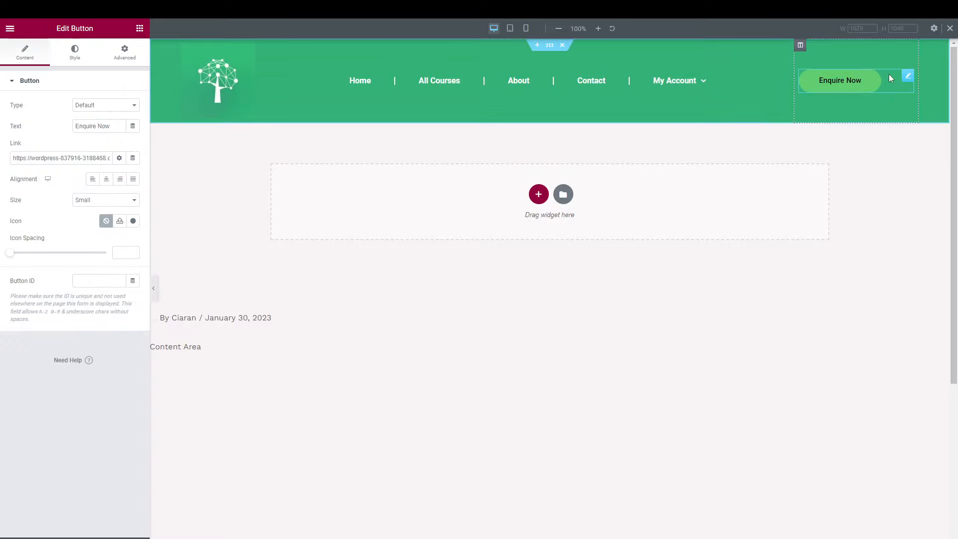
{"action": "left_click", "coordinate": [107, 180]}
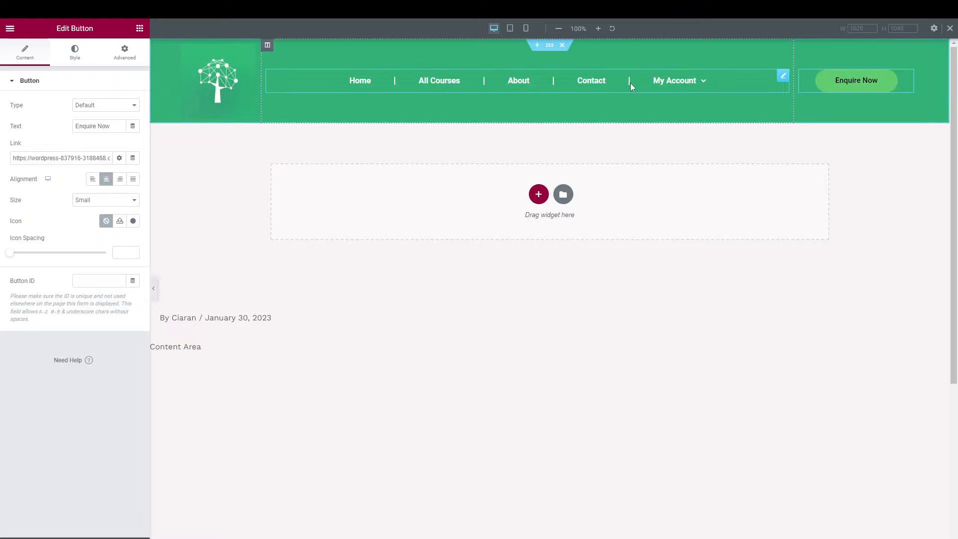
{"action": "left_click", "coordinate": [75, 65]}
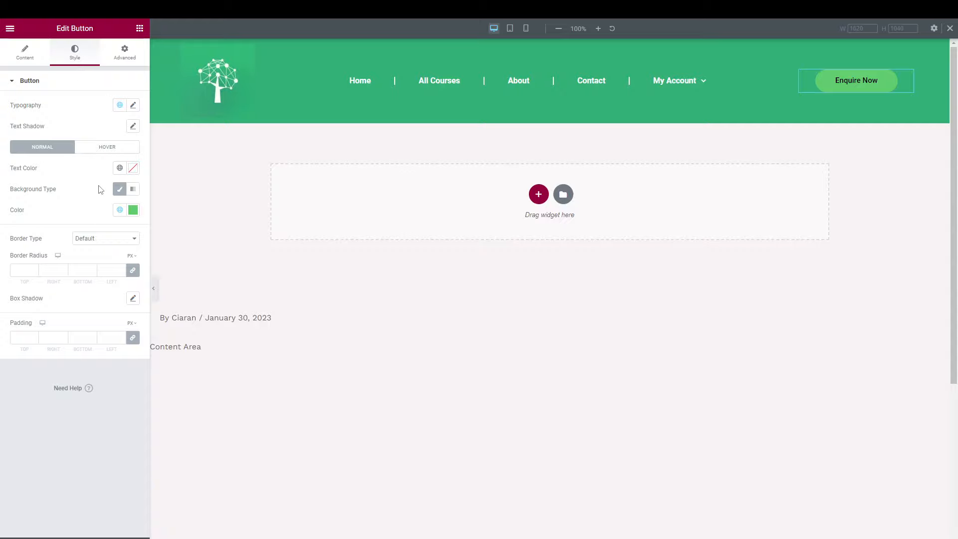
{"action": "left_click", "coordinate": [132, 209]}
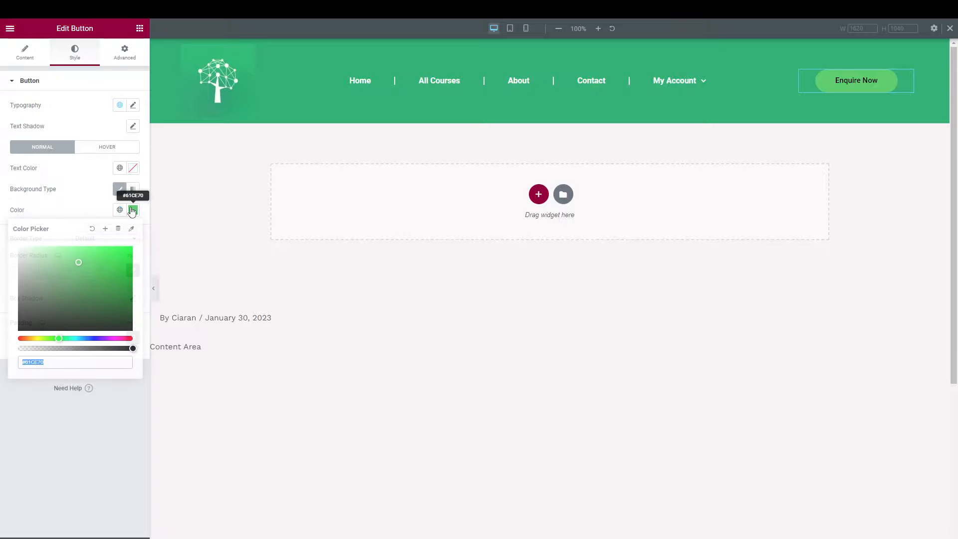
{"action": "left_click", "coordinate": [120, 210]}
{"action": "scroll", "coordinate": [82, 340], "scroll_direction": "down", "scroll_amount": 4}
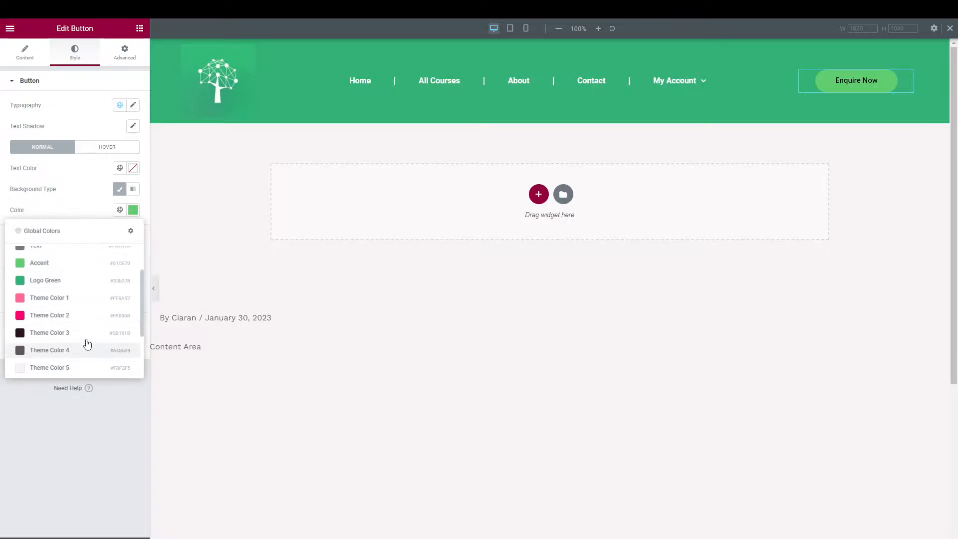
{"action": "left_click", "coordinate": [78, 334]}
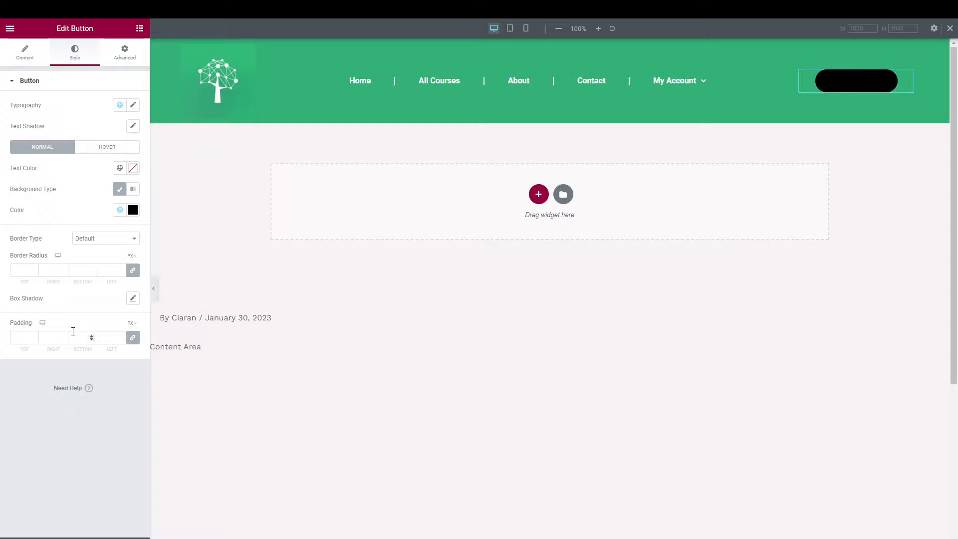
Make the Enquire Now button text white and preview the header.
{"action": "left_click", "coordinate": [120, 168]}
{"action": "scroll", "coordinate": [100, 275], "scroll_direction": "down", "scroll_amount": 3}
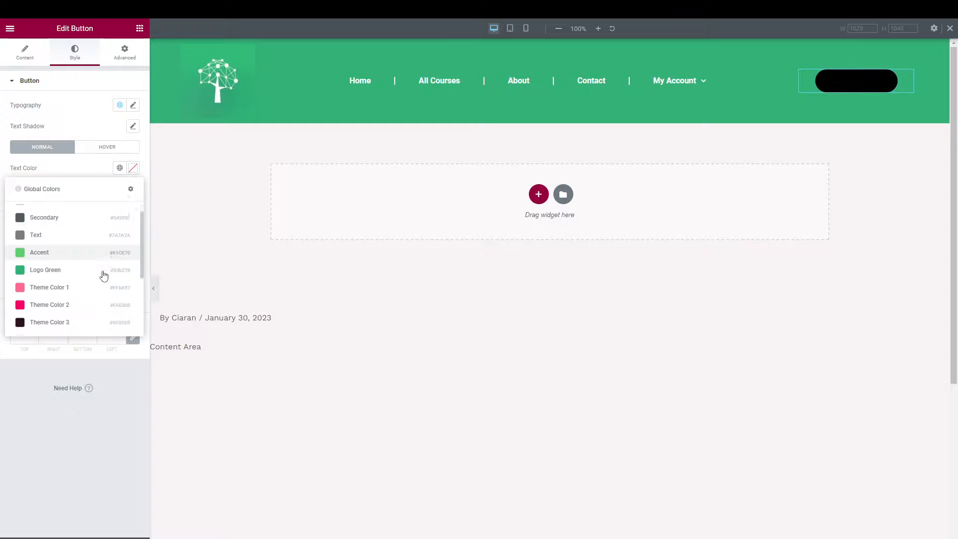
{"action": "left_click", "coordinate": [75, 322]}
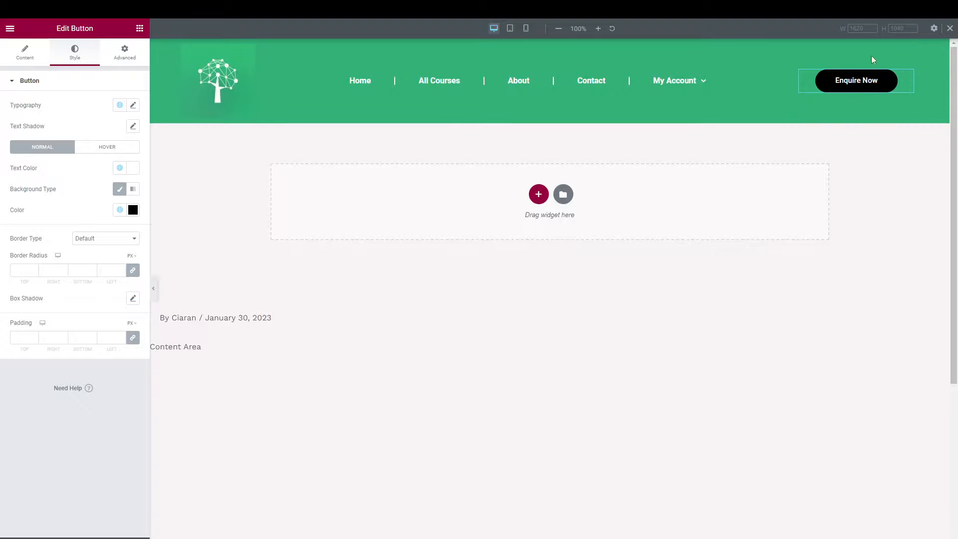
{"action": "left_click", "coordinate": [154, 289]}
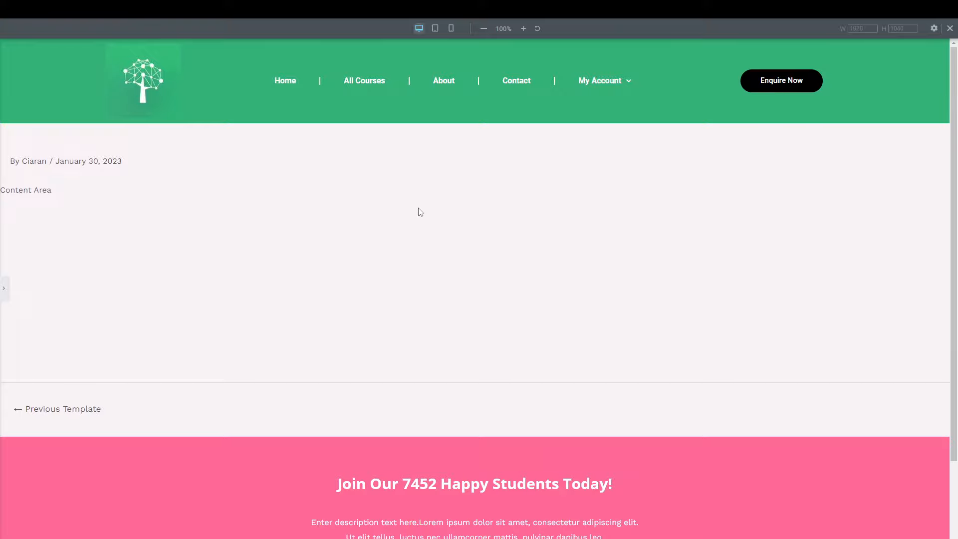
{"action": "left_click", "coordinate": [3, 288]}
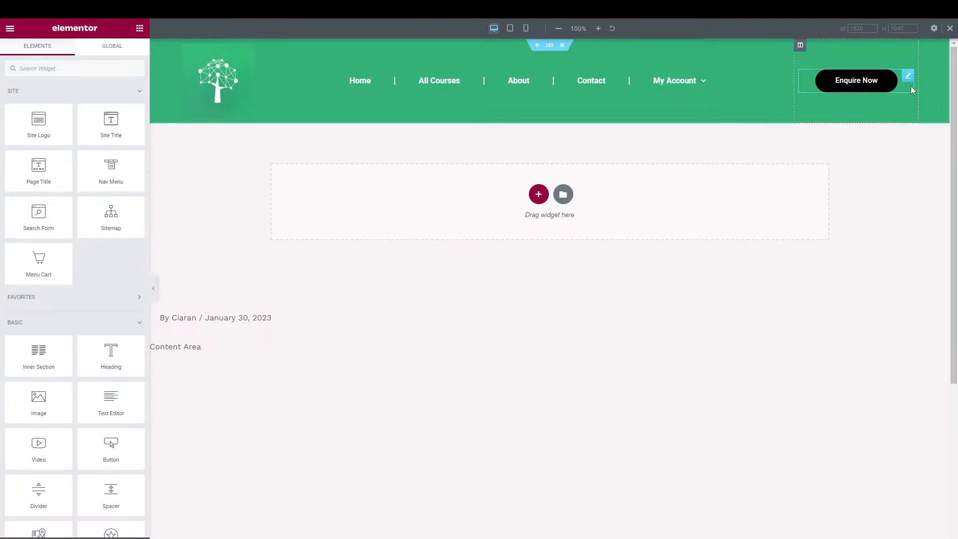
Set the Enquire Now hover state to a white background with Logo Green text.
{"action": "left_click", "coordinate": [911, 80]}
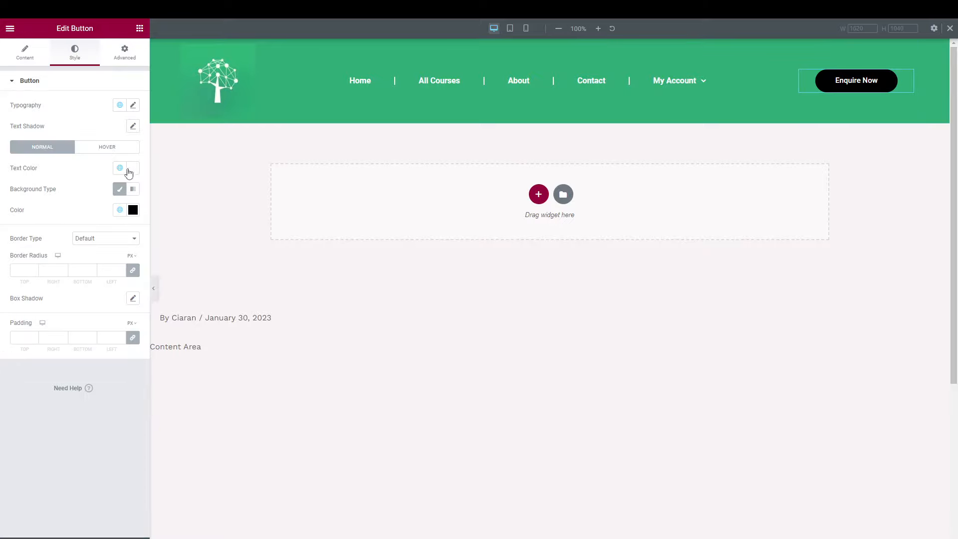
{"action": "left_click", "coordinate": [112, 149]}
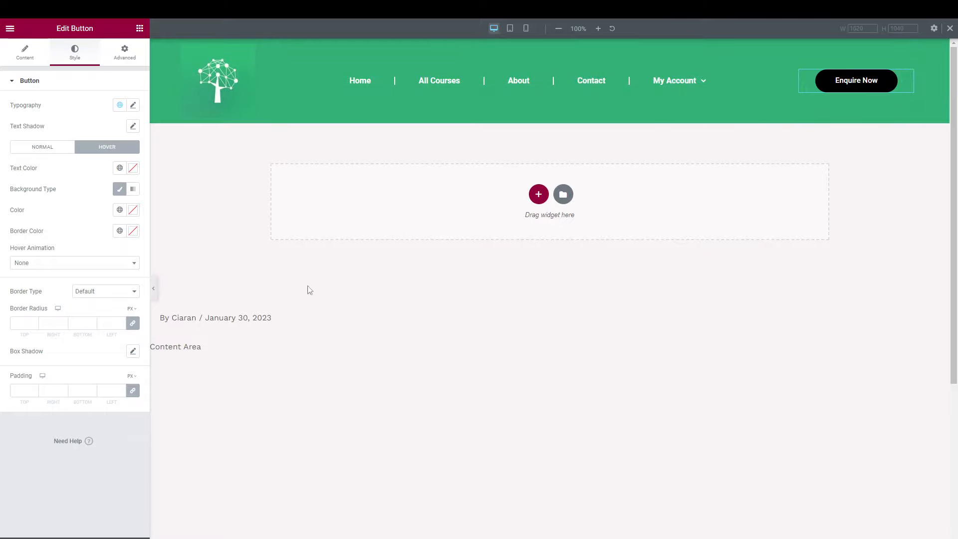
{"action": "left_click", "coordinate": [120, 210]}
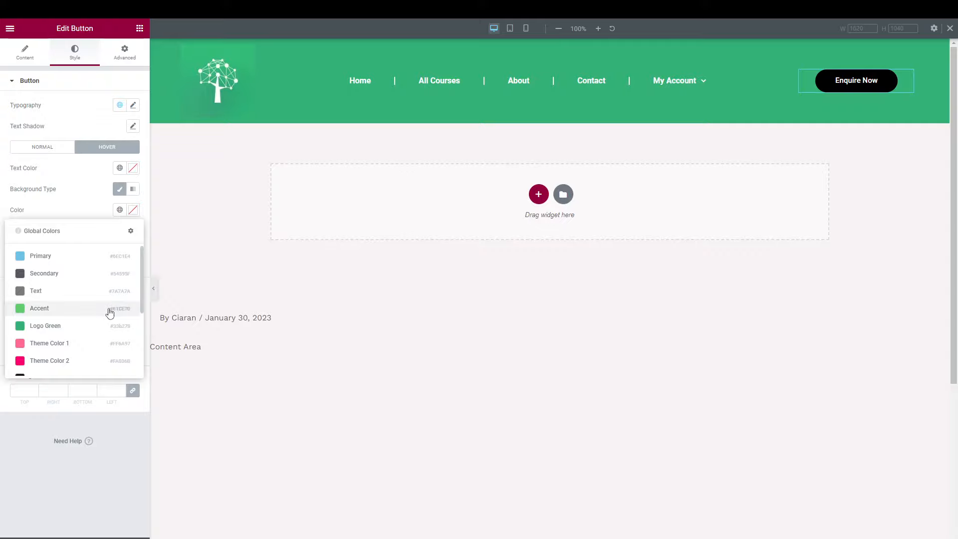
{"action": "scroll", "coordinate": [107, 309], "scroll_direction": "down", "scroll_amount": 5}
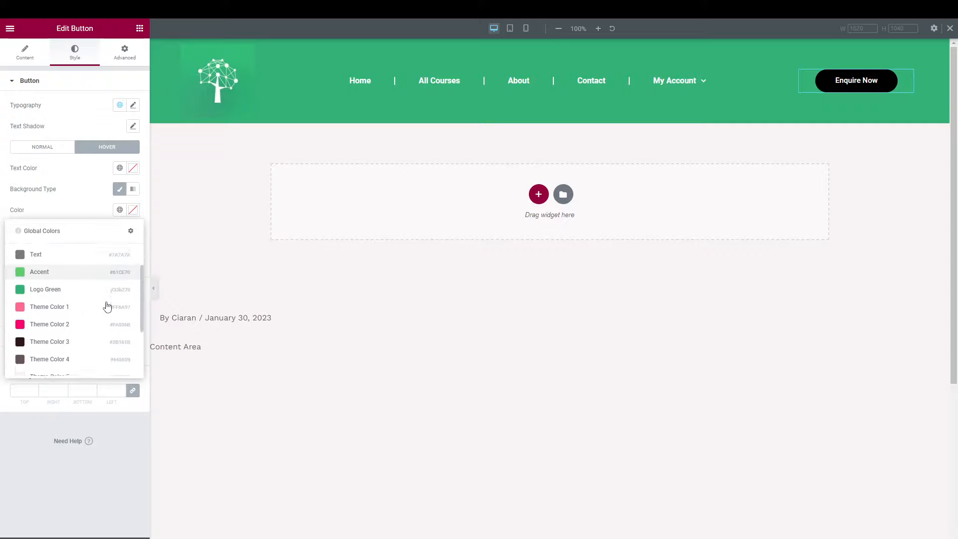
{"action": "left_click", "coordinate": [86, 331]}
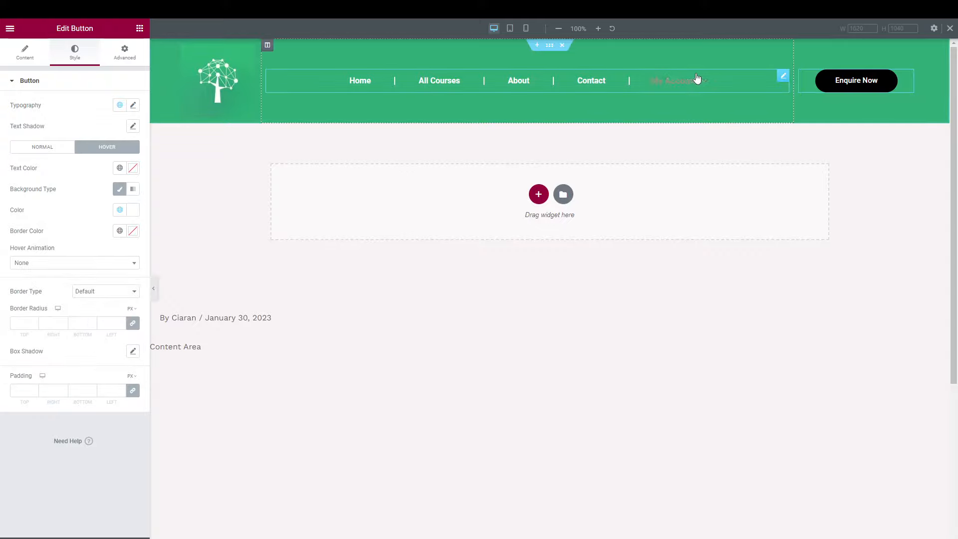
{"action": "left_click", "coordinate": [120, 168]}
{"action": "left_click", "coordinate": [96, 281]}
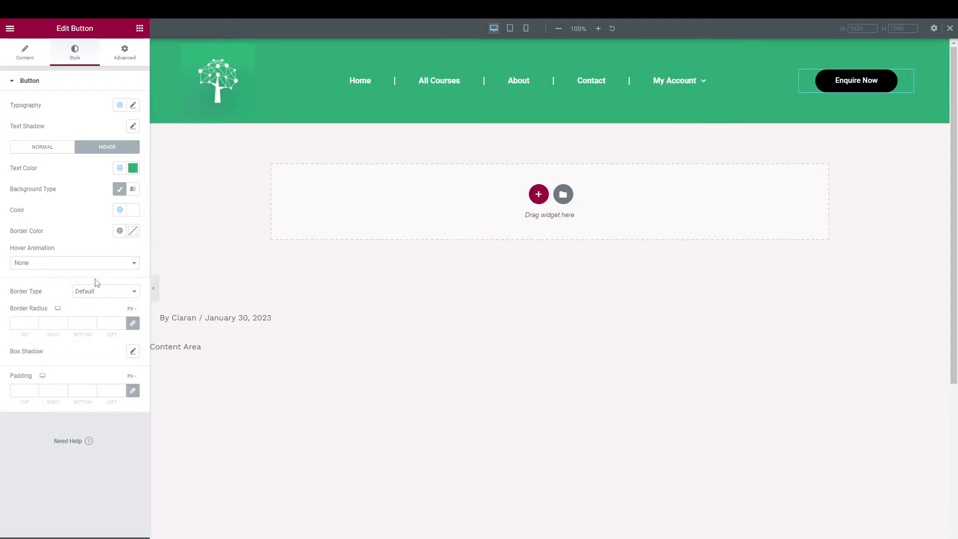
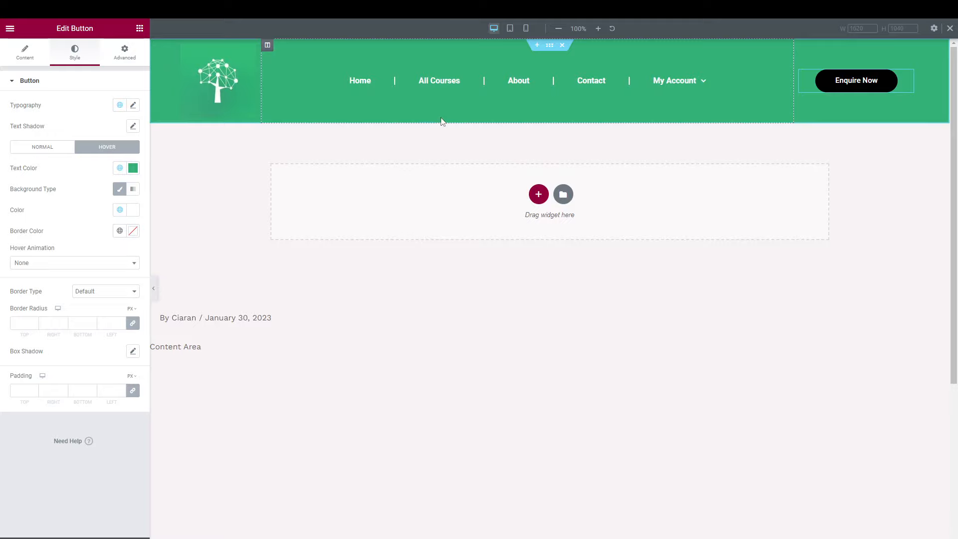
Select the logo image in the green header to bring up its Edit Image settings.
{"action": "left_click", "coordinate": [236, 106]}
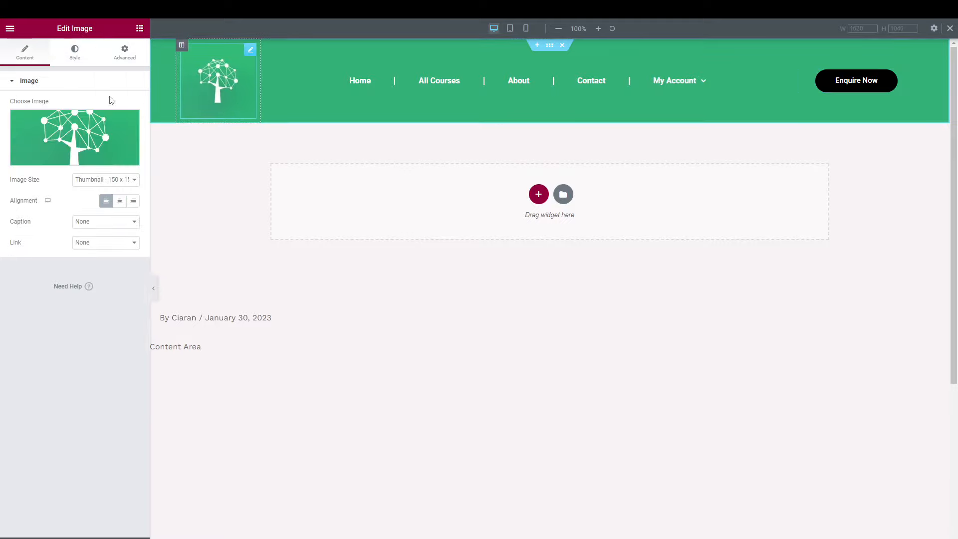
Set the logo image's width to 83% and its max width to 100%.
{"action": "left_click", "coordinate": [74, 58]}
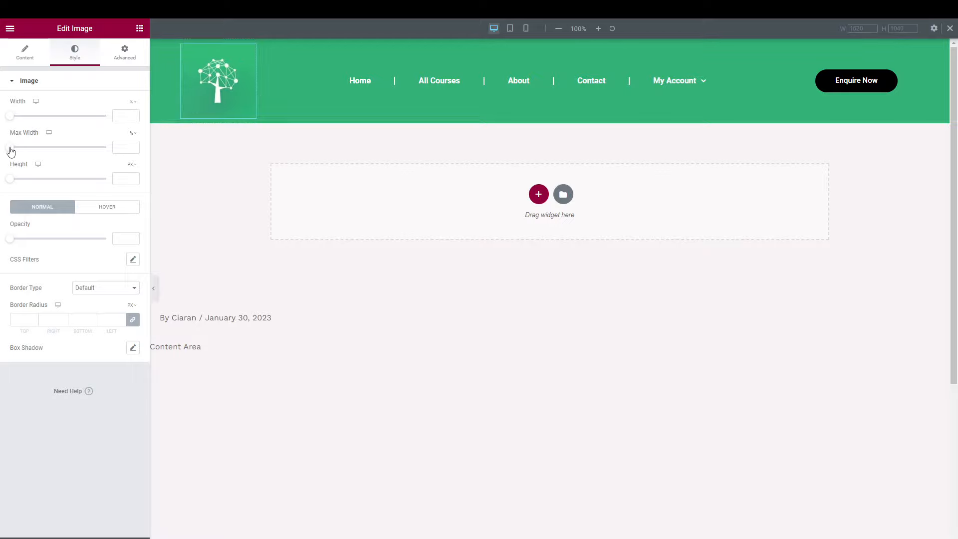
{"action": "left_click_drag", "start_coordinate": [13, 151], "coordinate": [81, 148]}
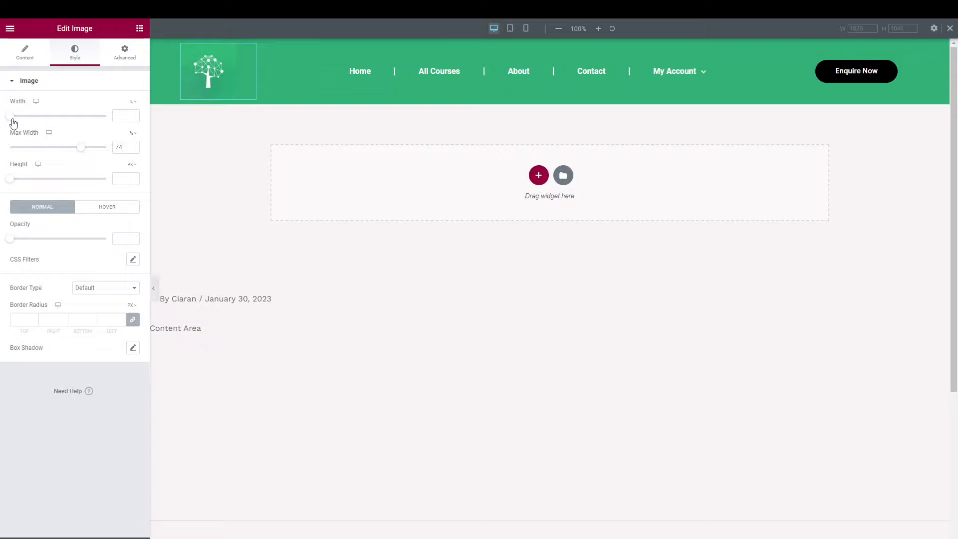
{"action": "left_click_drag", "start_coordinate": [10, 118], "coordinate": [81, 120]}
{"action": "left_click_drag", "start_coordinate": [82, 148], "coordinate": [116, 146]}
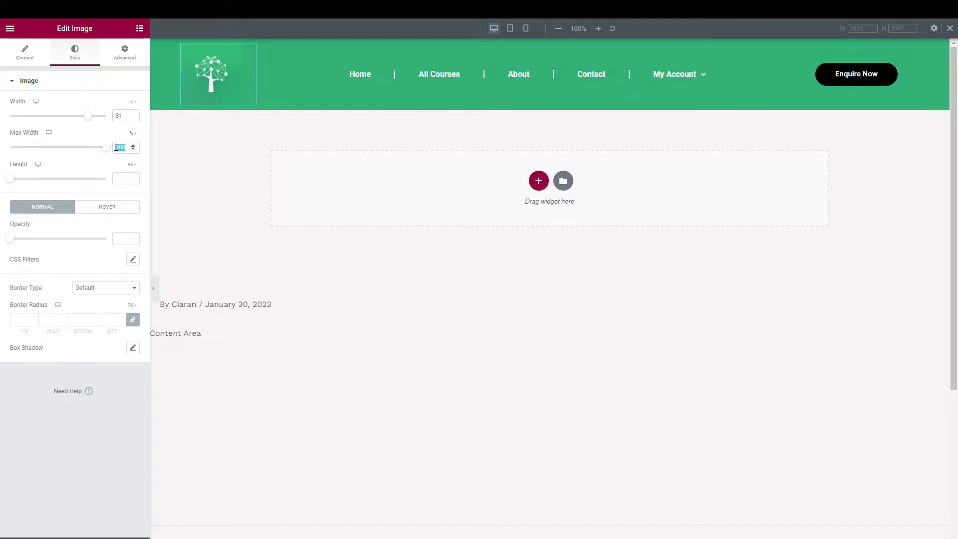
{"action": "left_click_drag", "start_coordinate": [90, 118], "coordinate": [69, 117]}
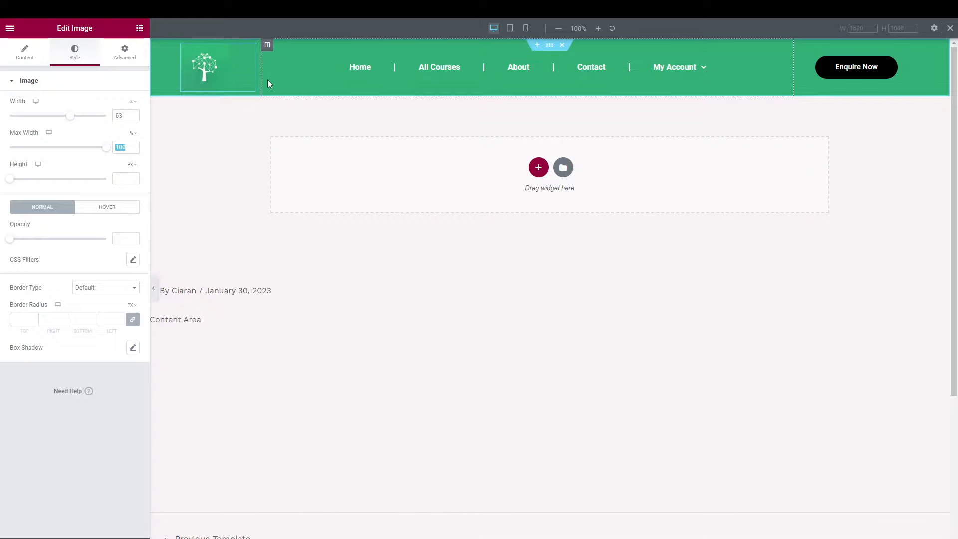
Preview the slimmer header without the panel, then restore the editor.
{"action": "left_click", "coordinate": [154, 292]}
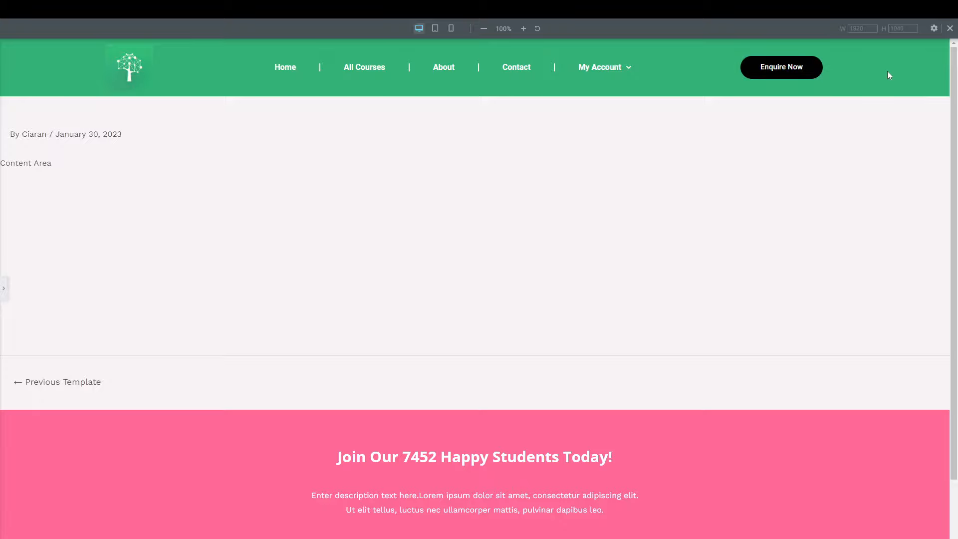
{"action": "left_click", "coordinate": [3, 288]}
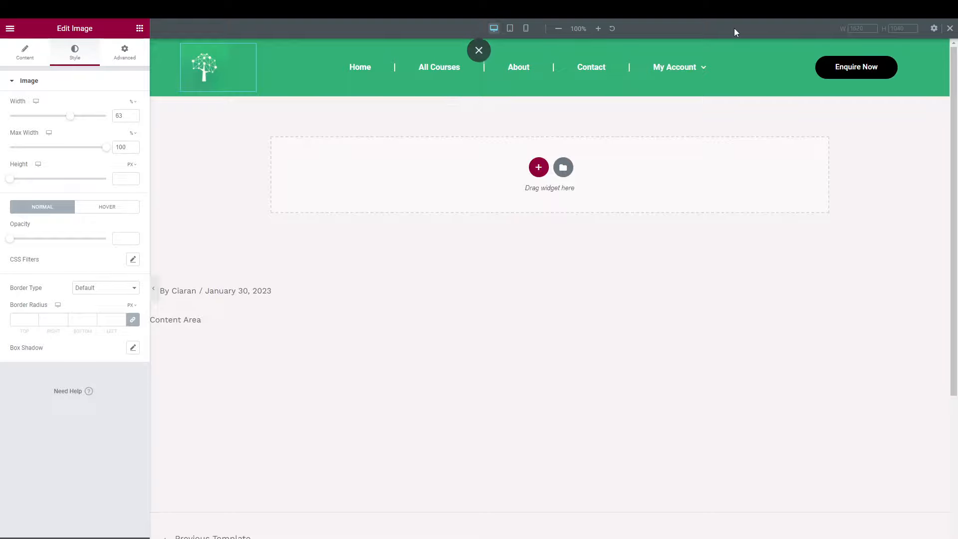
{"action": "left_click", "coordinate": [950, 28]}
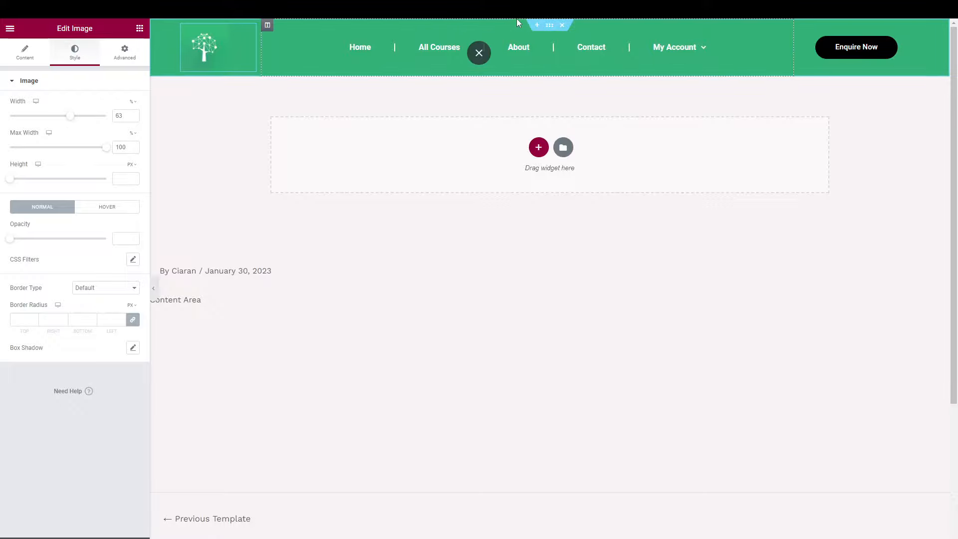
Add a one-column section above the header and set its width to 1500.
{"action": "left_click", "coordinate": [537, 30]}
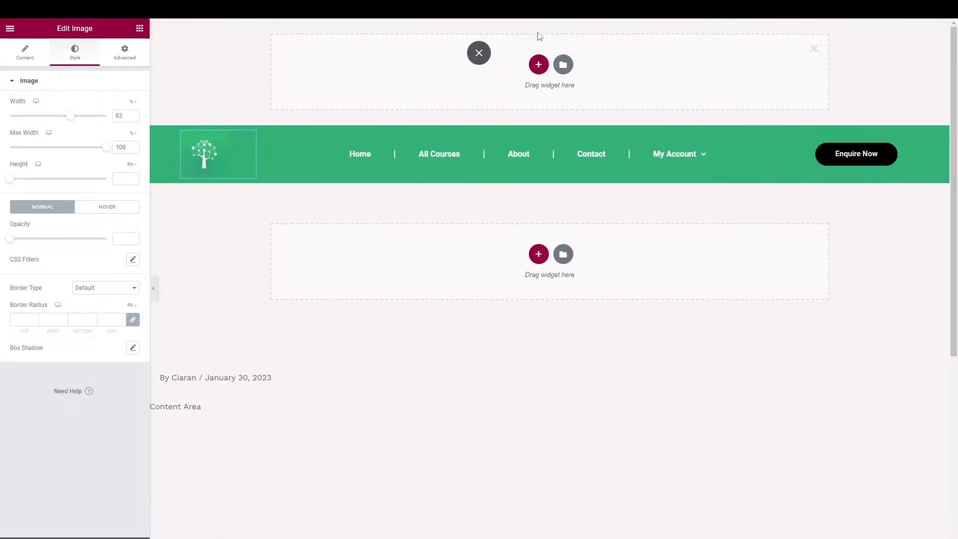
{"action": "left_click", "coordinate": [538, 64]}
{"action": "left_click", "coordinate": [430, 92]}
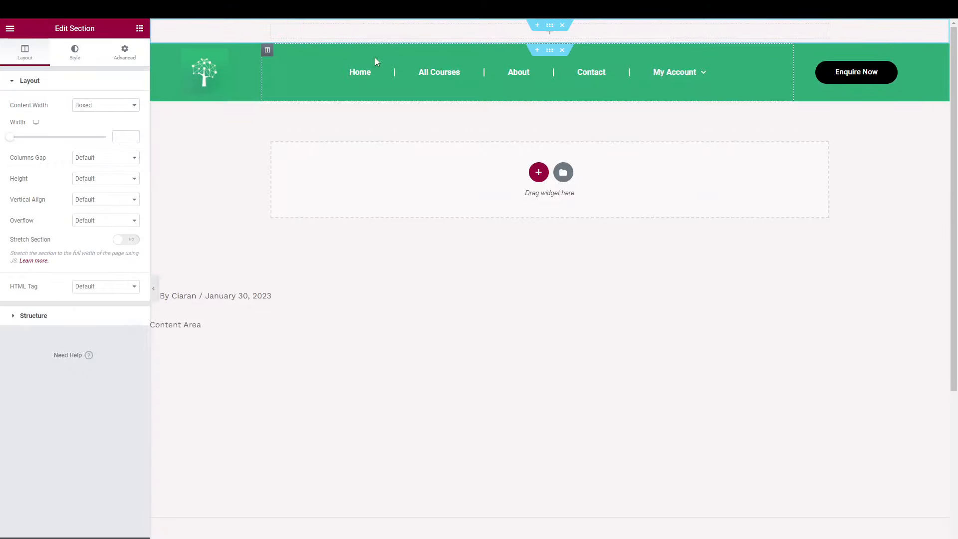
{"action": "left_click", "coordinate": [554, 49]}
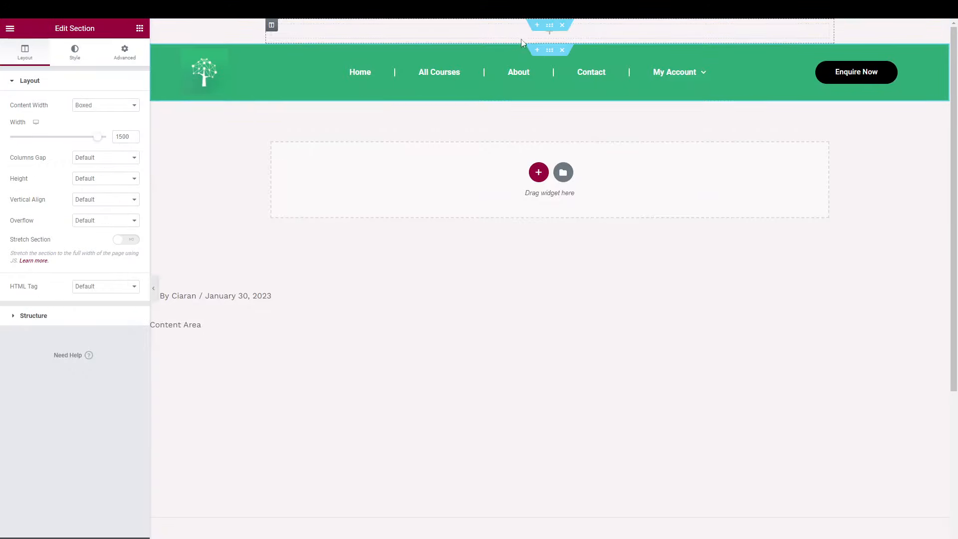
{"action": "left_click", "coordinate": [479, 39]}
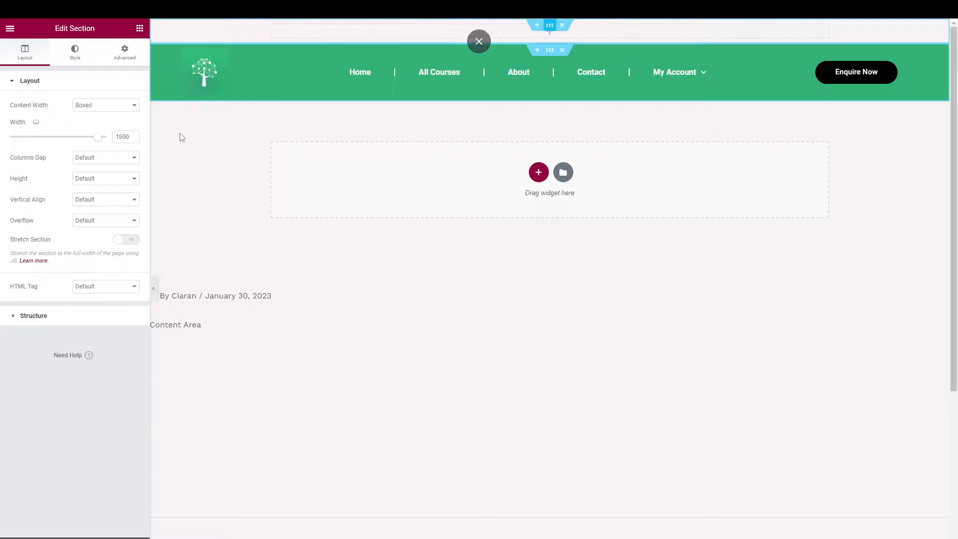
{"action": "left_click", "coordinate": [127, 132]}
{"action": "type", "text": "1500"}
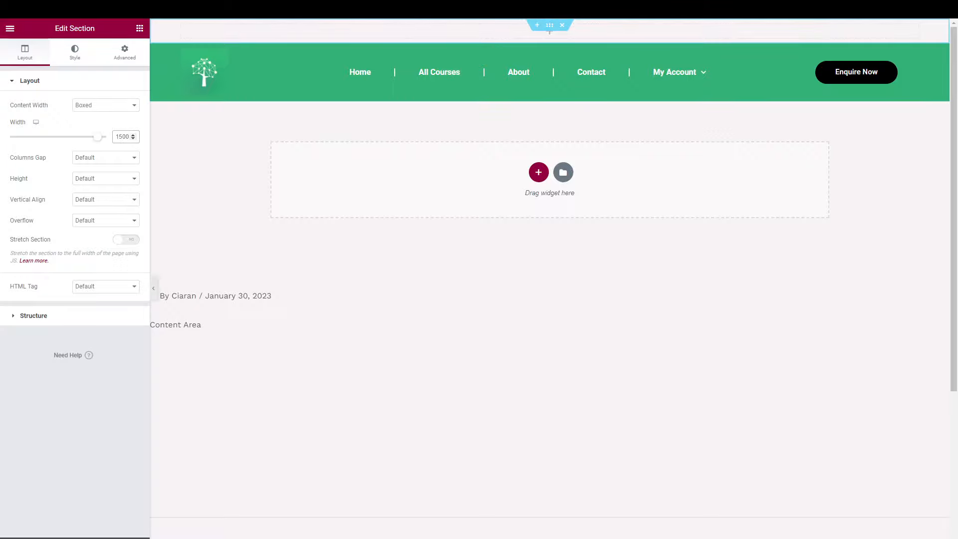
Place a Social Icons widget in the new section and align it right.
{"action": "left_click", "coordinate": [10, 28]}
{"action": "left_click", "coordinate": [10, 28]}
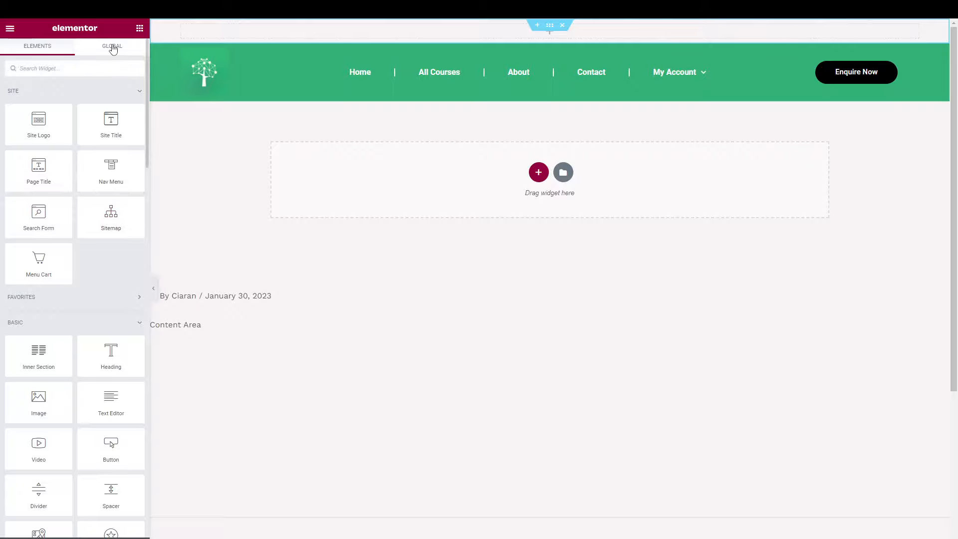
{"action": "left_click", "coordinate": [89, 74]}
{"action": "type", "text": "soci"}
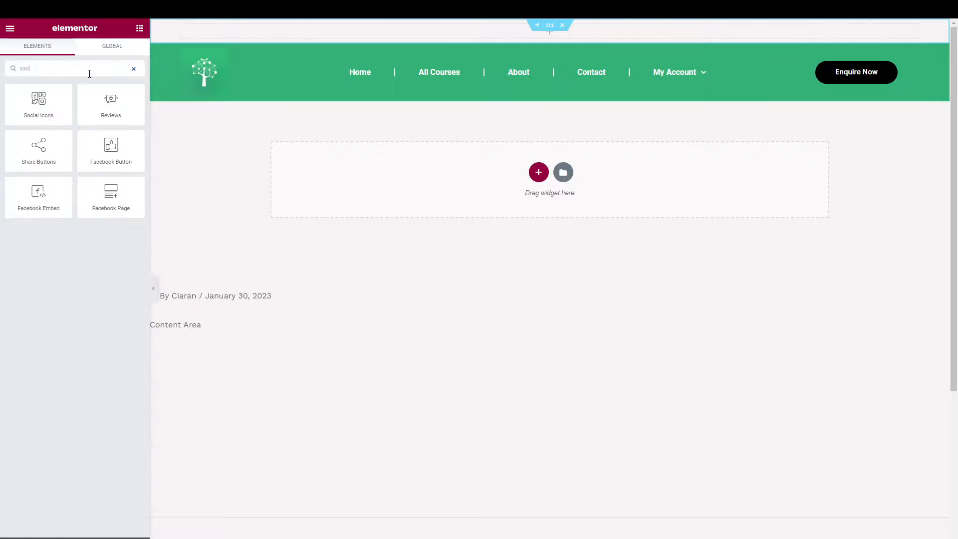
{"action": "left_click_drag", "start_coordinate": [37, 113], "coordinate": [362, 38]}
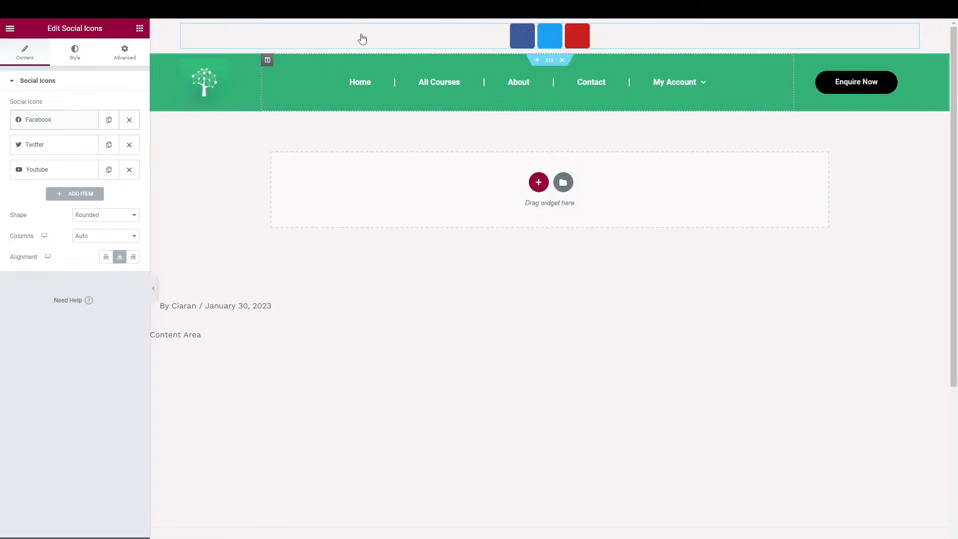
{"action": "left_click", "coordinate": [132, 257]}
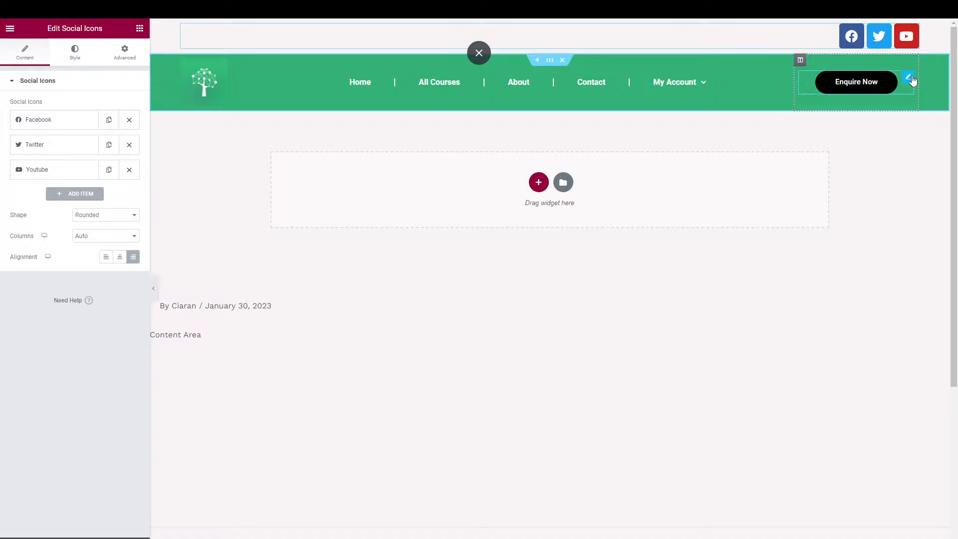
{"action": "left_click", "coordinate": [913, 80]}
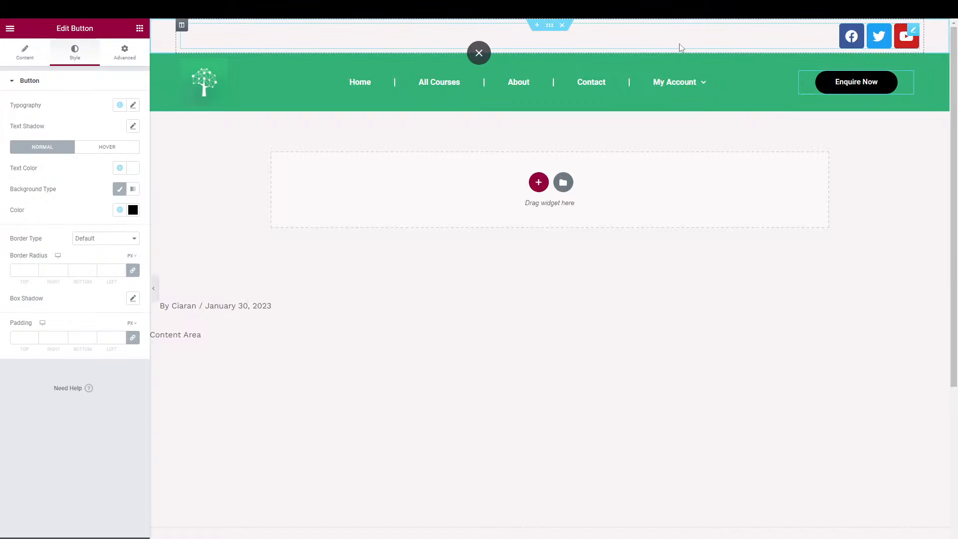
{"action": "left_click", "coordinate": [788, 41]}
Set the social icons to size 14 with a custom Logo Green colour.
{"action": "left_click", "coordinate": [75, 59]}
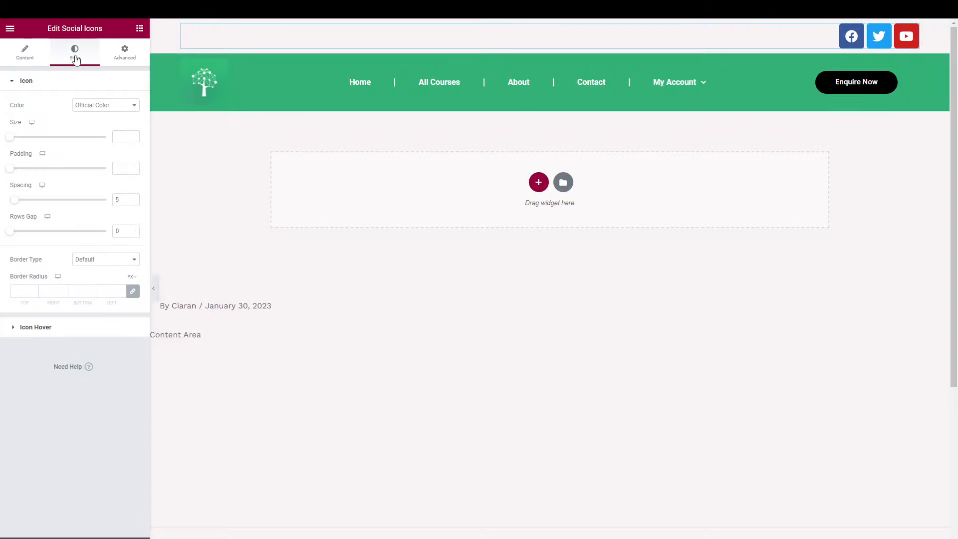
{"action": "mouse_move", "coordinate": [11, 139]}
{"action": "left_mouse_down"}
{"action": "mouse_move", "coordinate": [38, 140]}
{"action": "mouse_move", "coordinate": [4, 145]}
{"action": "mouse_move", "coordinate": [38, 144]}
{"action": "mouse_move", "coordinate": [12, 144]}
{"action": "left_mouse_up"}
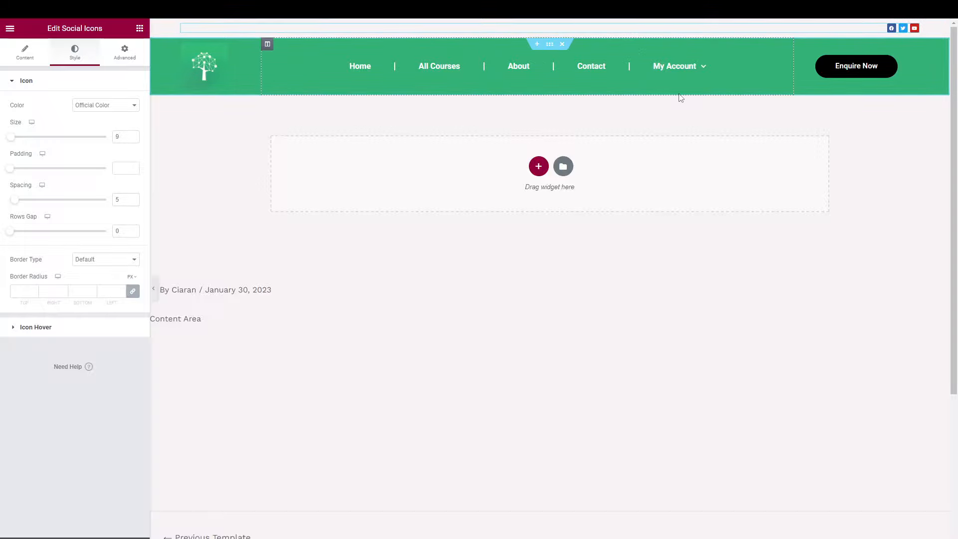
{"action": "left_click", "coordinate": [133, 135]}
{"action": "left_click", "coordinate": [132, 136]}
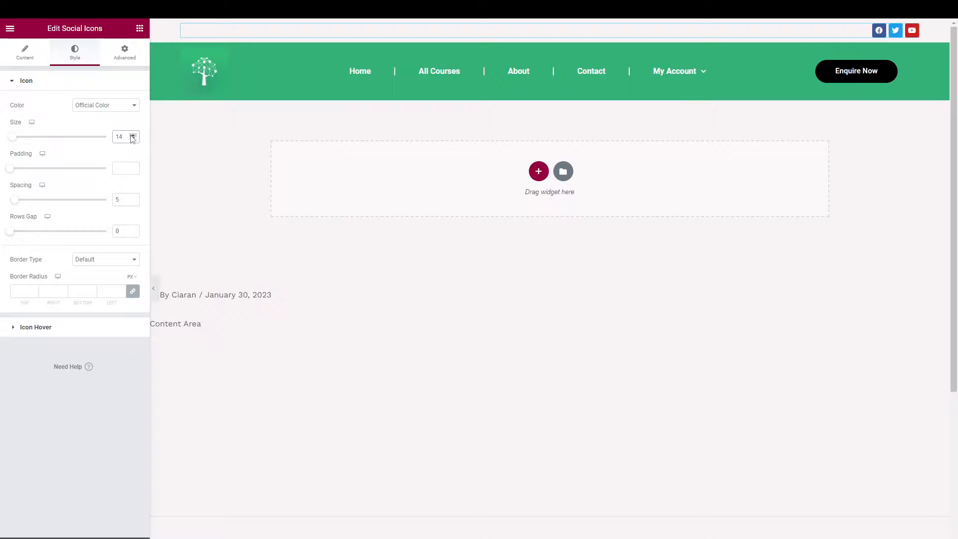
{"action": "left_click", "coordinate": [31, 61]}
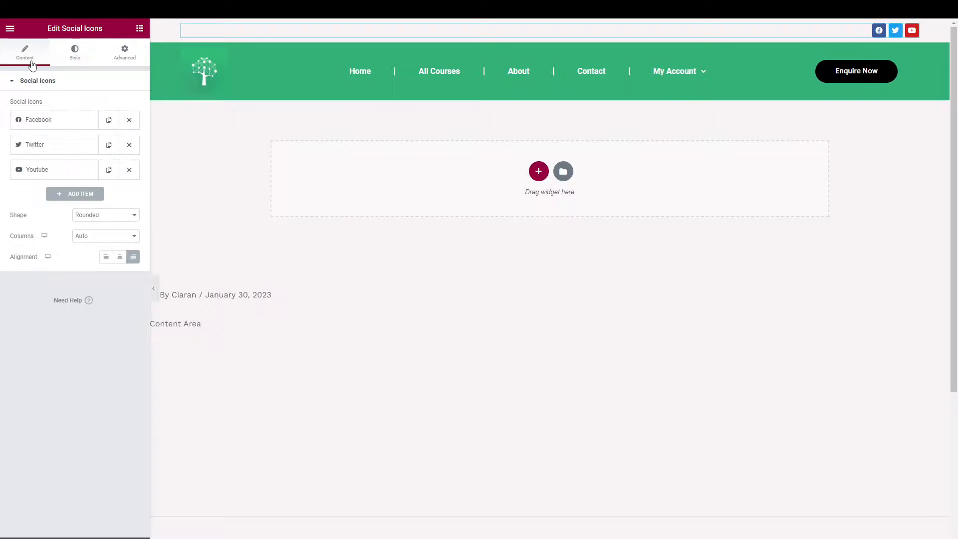
{"action": "left_click", "coordinate": [76, 56]}
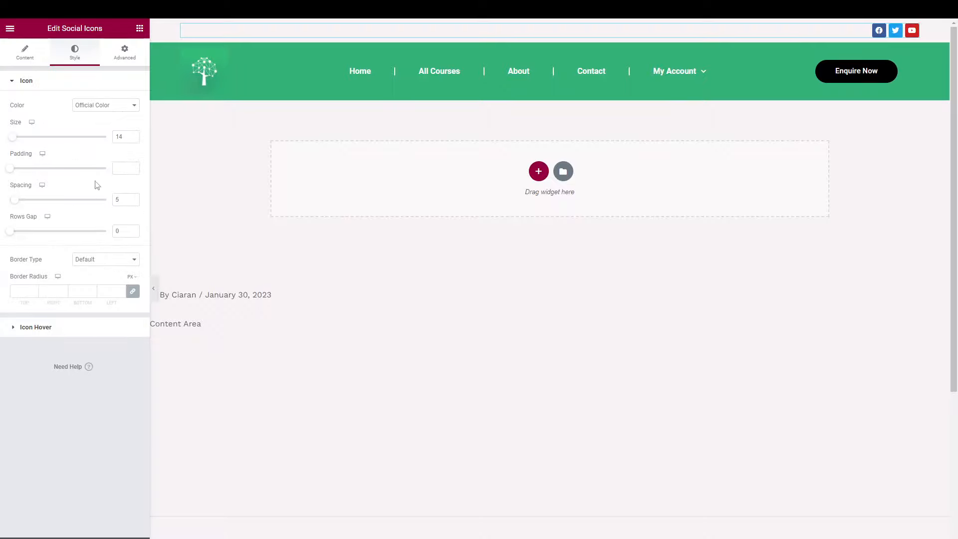
{"action": "left_click", "coordinate": [106, 106]}
{"action": "left_click", "coordinate": [102, 119]}
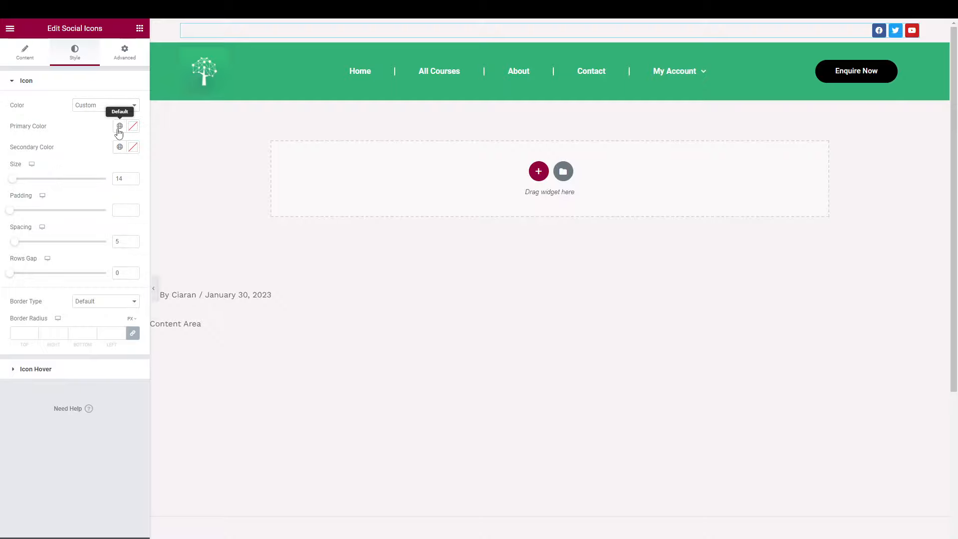
{"action": "left_click", "coordinate": [119, 128]}
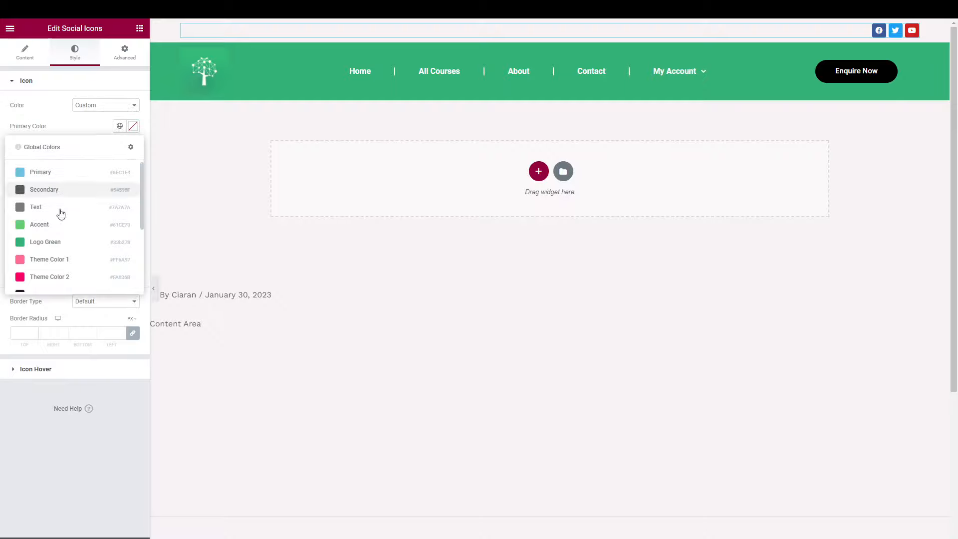
{"action": "left_click", "coordinate": [52, 242]}
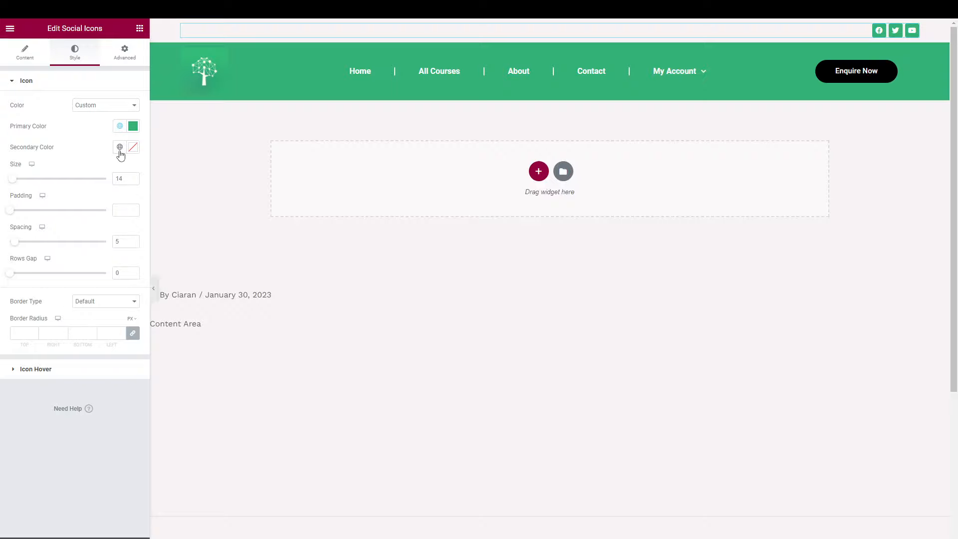
Give the social icons a hover state with white primary and green secondary colours.
{"action": "left_click", "coordinate": [69, 370]}
{"action": "left_click", "coordinate": [119, 131]}
{"action": "left_click", "coordinate": [62, 246]}
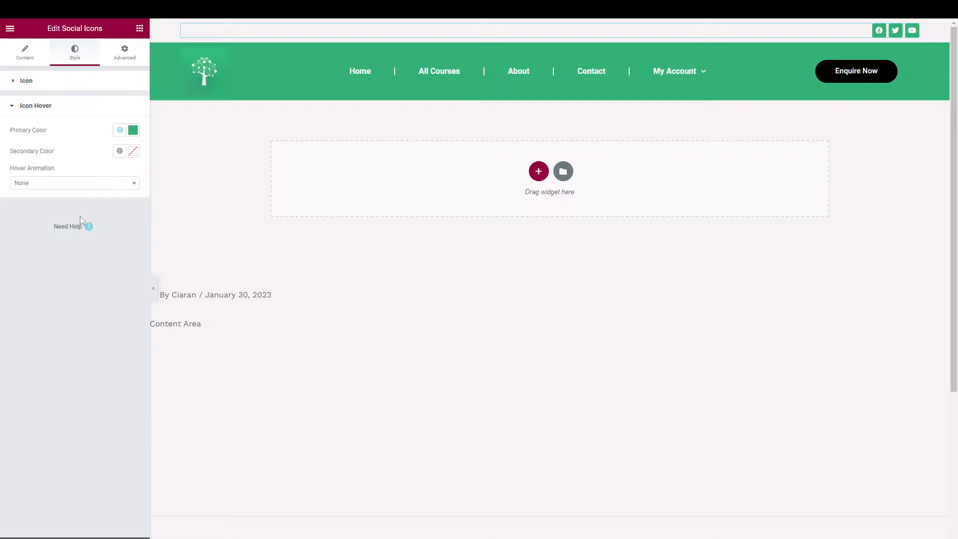
{"action": "left_click", "coordinate": [120, 131]}
{"action": "scroll", "coordinate": [69, 222], "scroll_direction": "down", "scroll_amount": 2}
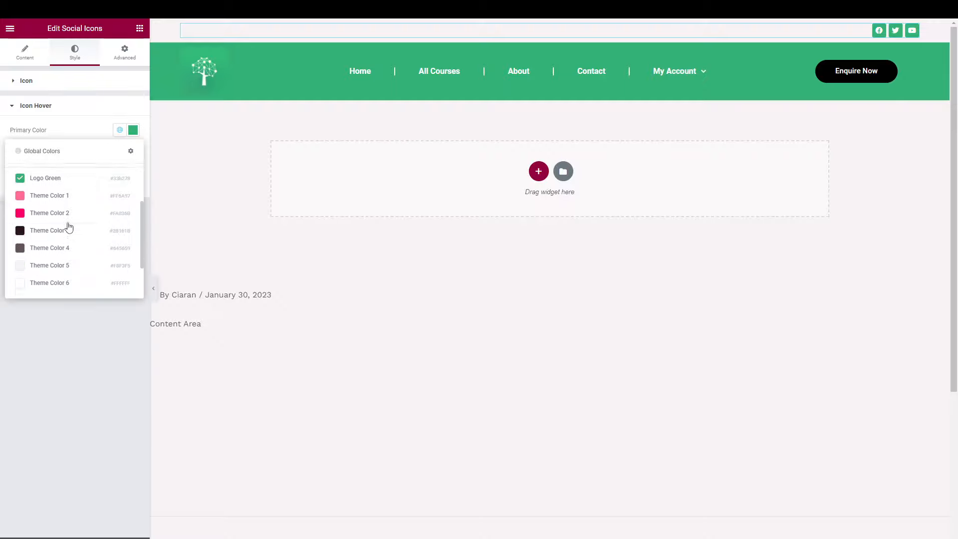
{"action": "left_click", "coordinate": [47, 279]}
{"action": "left_click", "coordinate": [120, 151]}
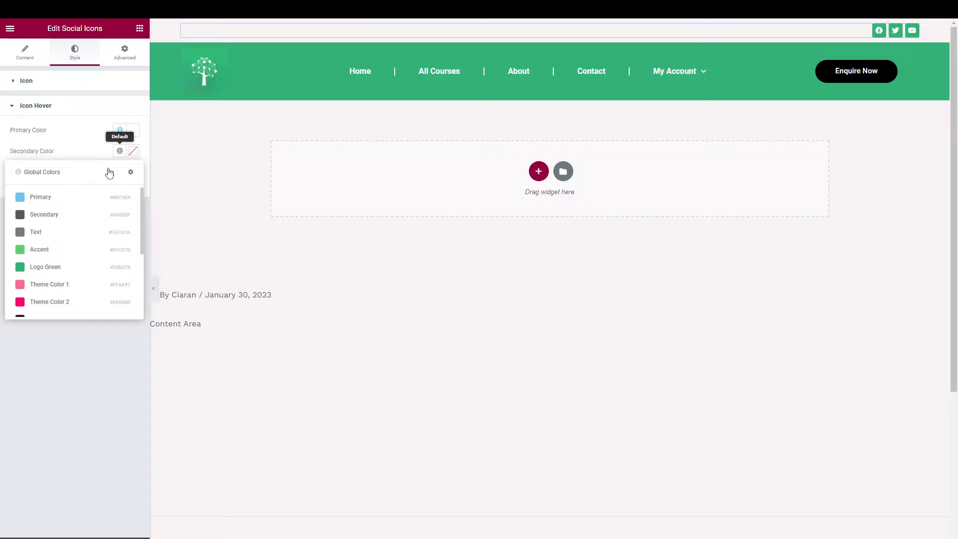
{"action": "left_click", "coordinate": [46, 265]}
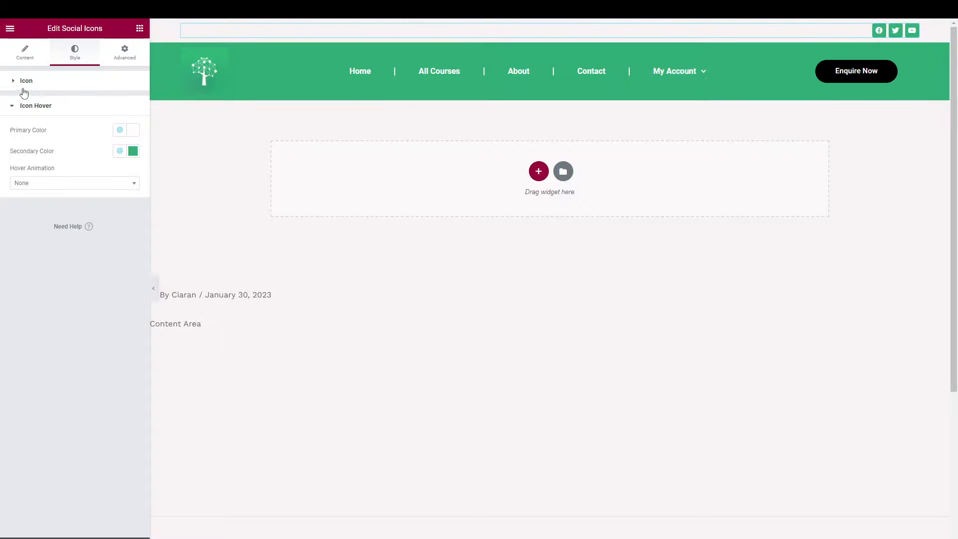
{"action": "left_click", "coordinate": [22, 62]}
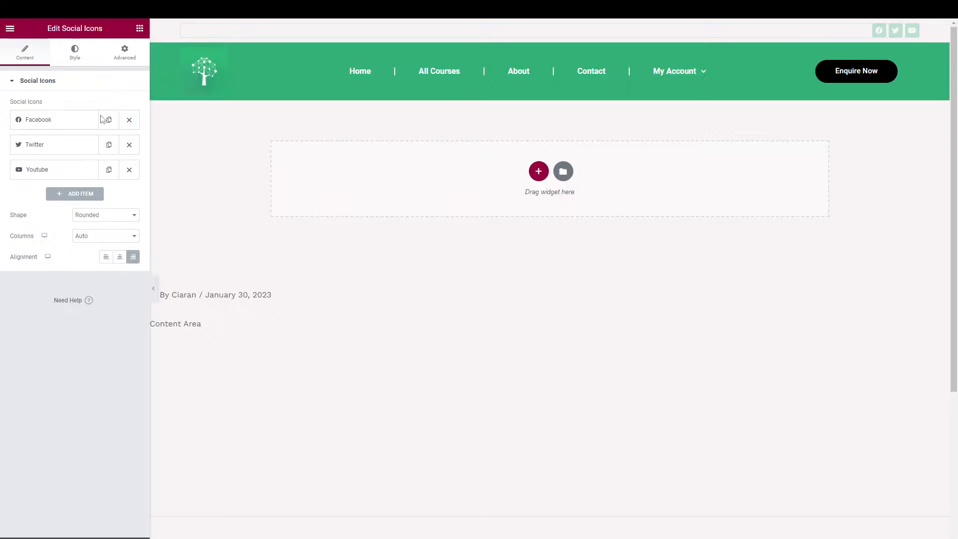
{"action": "left_click", "coordinate": [90, 61]}
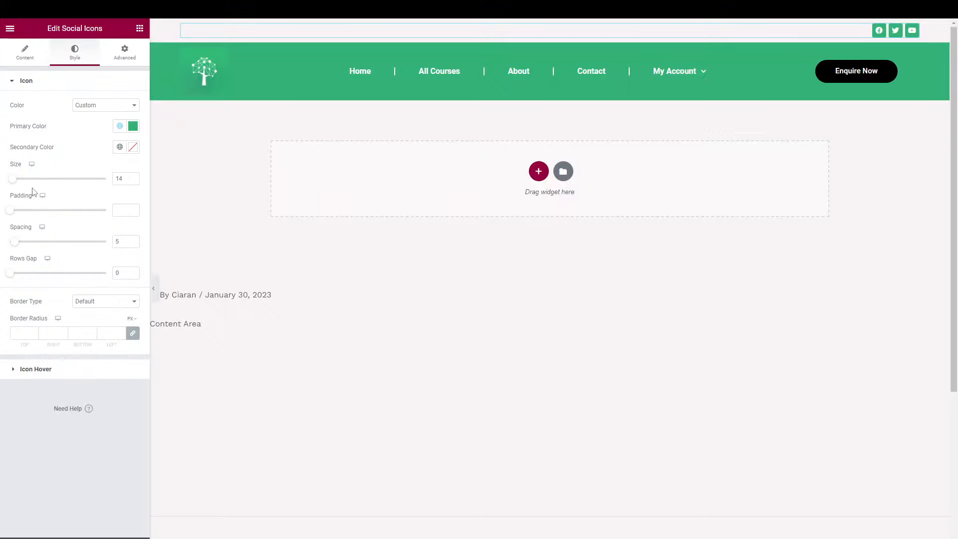
Right-align the Enquire Now button within its column.
{"action": "left_click", "coordinate": [910, 71]}
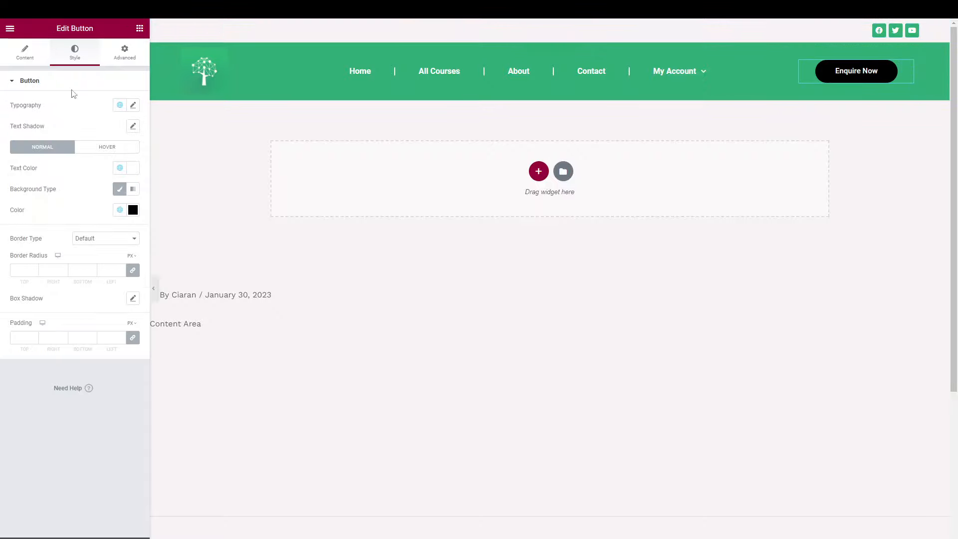
{"action": "left_click", "coordinate": [25, 52]}
{"action": "left_click", "coordinate": [119, 179]}
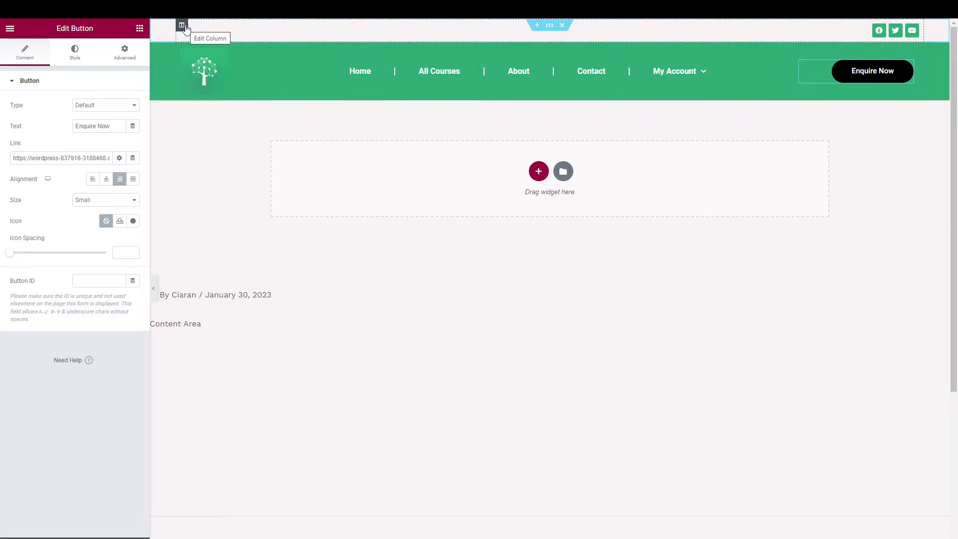
Add a second top-bar column and move the social icons column to the right.
{"action": "right_click", "coordinate": [184, 27]}
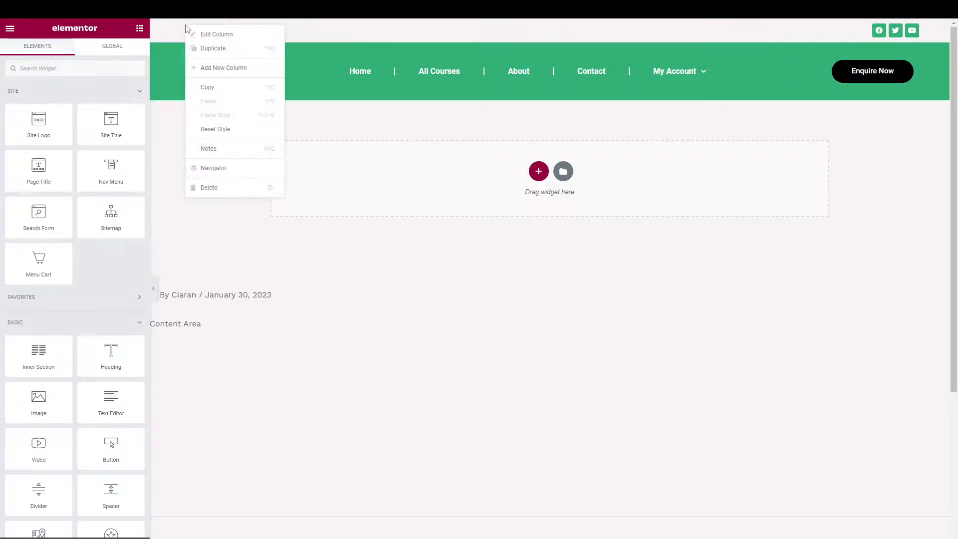
{"action": "left_click", "coordinate": [220, 70]}
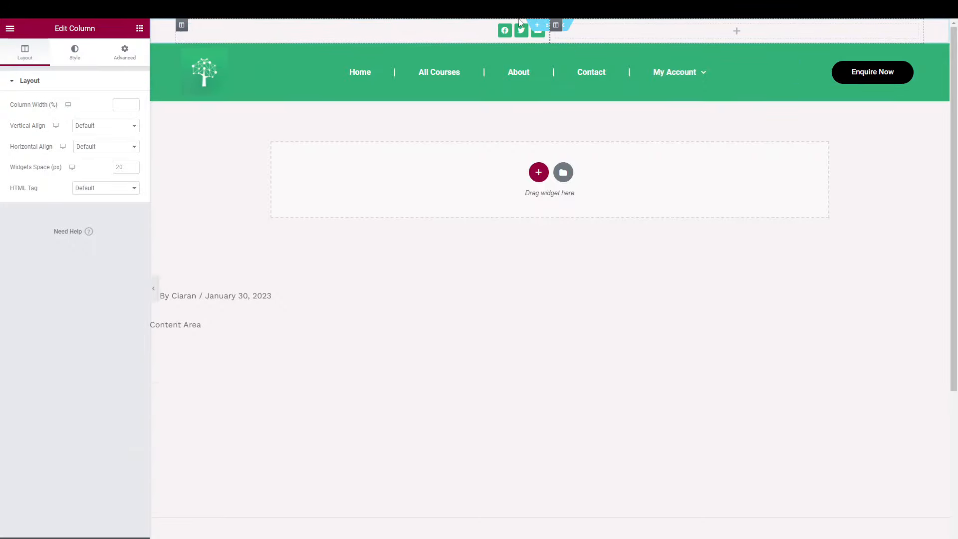
{"action": "left_click_drag", "start_coordinate": [182, 25], "coordinate": [621, 33]}
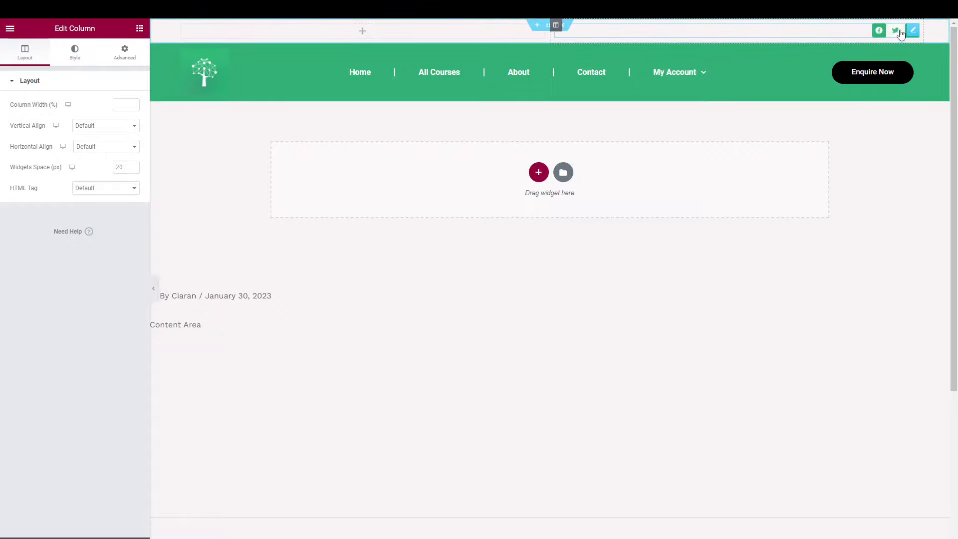
Drop an inline Icon List into the empty left column and delete its third item.
{"action": "double_click", "coordinate": [12, 31]}
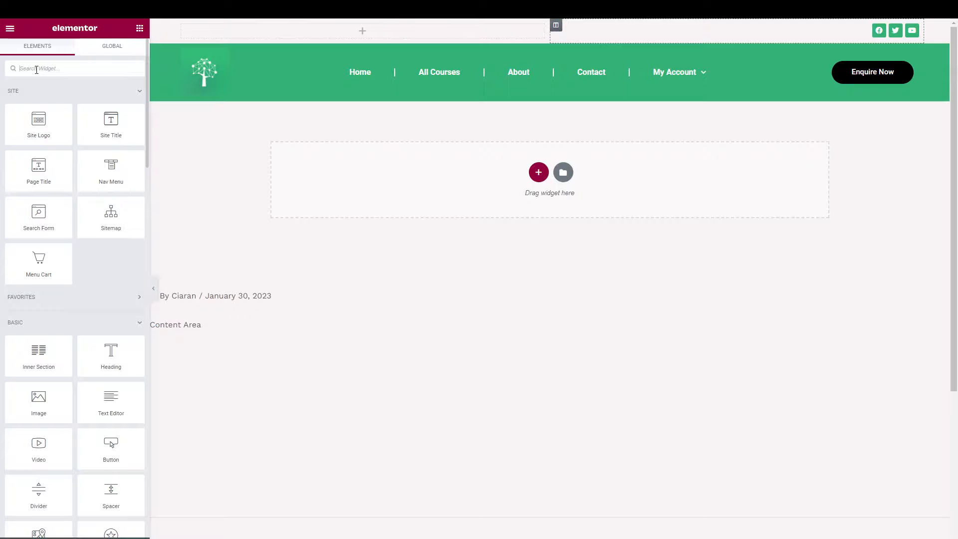
{"action": "type", "text": "ico"}
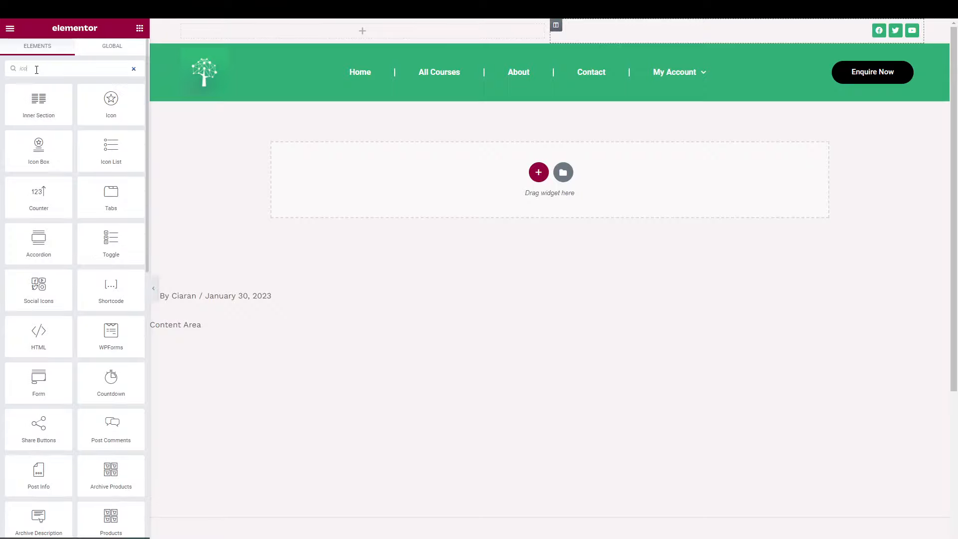
{"action": "type", "text": "is"}
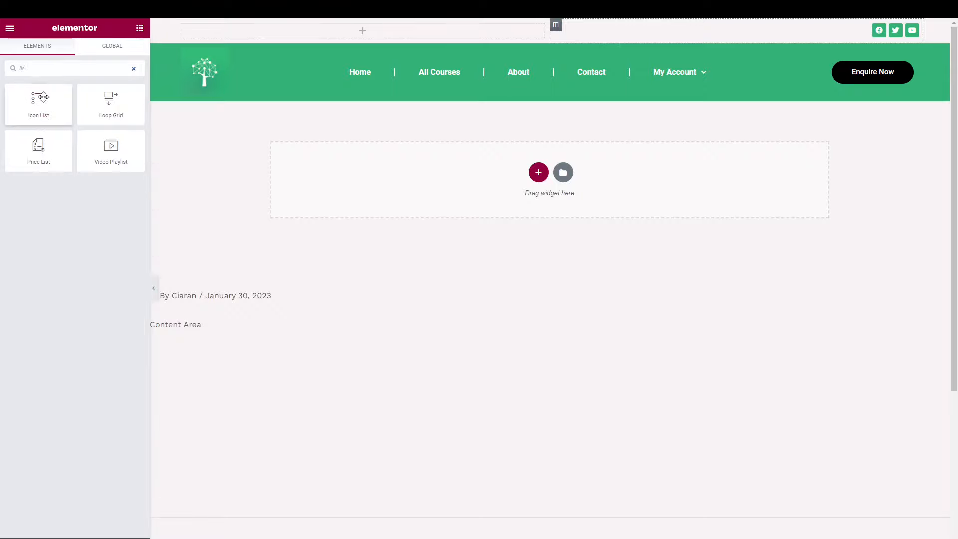
{"action": "left_click_drag", "start_coordinate": [38, 102], "coordinate": [316, 29]}
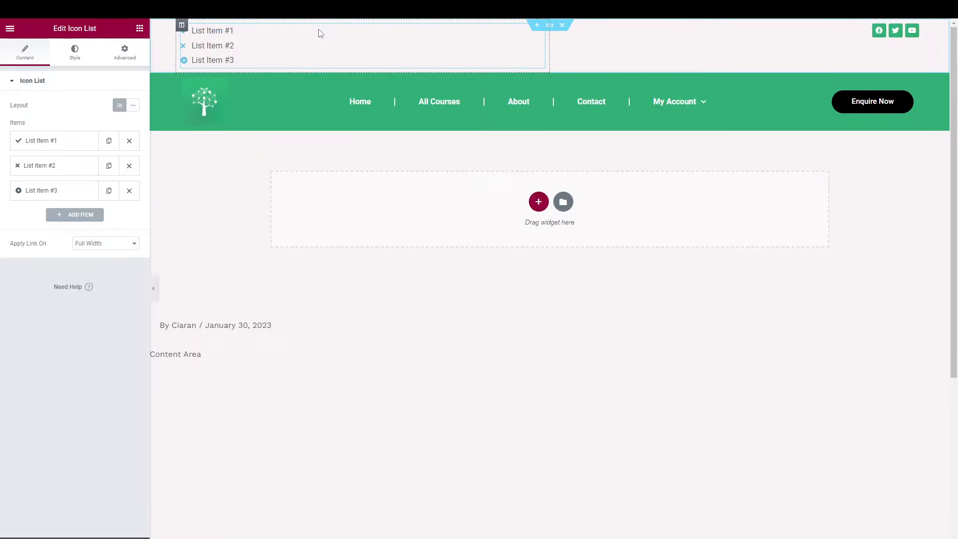
{"action": "left_click", "coordinate": [132, 106]}
{"action": "left_click", "coordinate": [129, 191]}
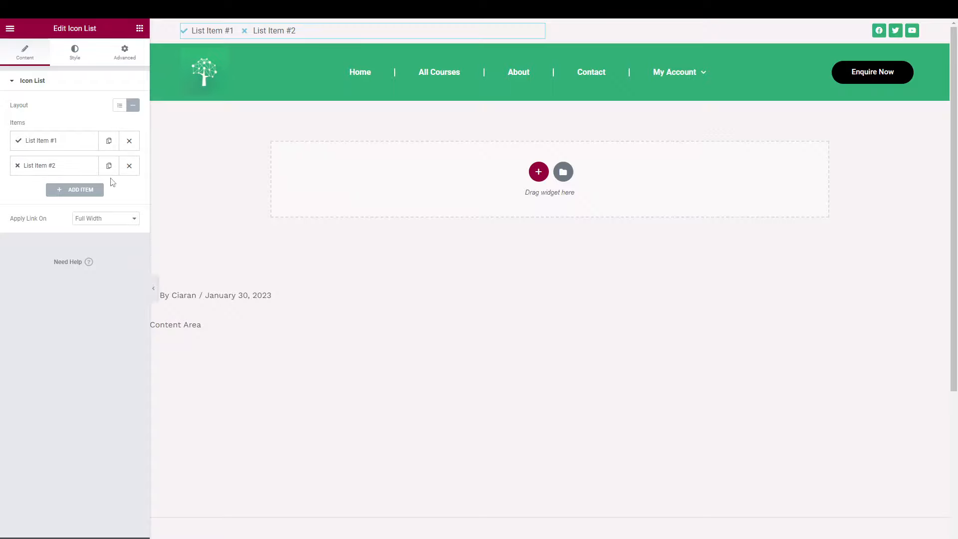
Set the first list item to the support e-mail address with an envelope icon.
{"action": "left_click", "coordinate": [62, 142]}
{"action": "triple_click", "coordinate": [35, 175]}
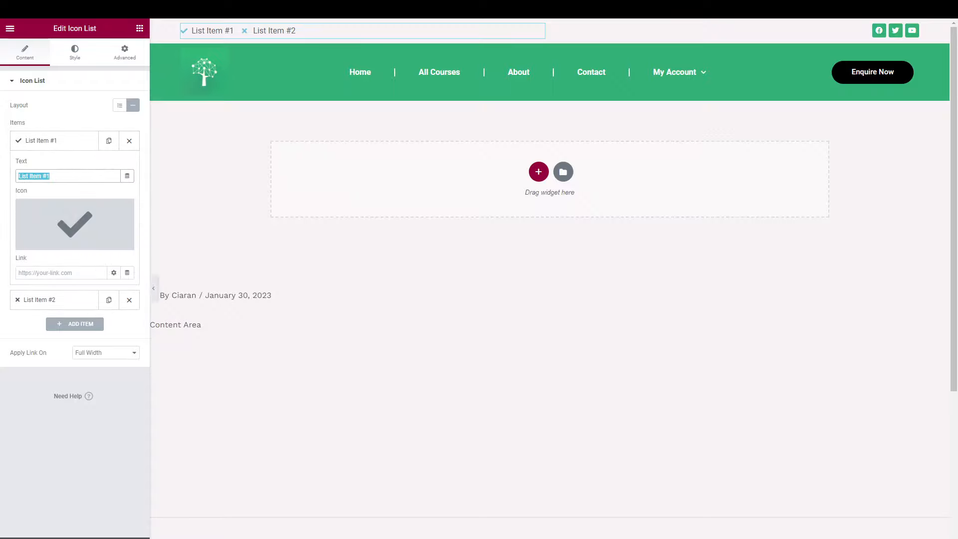
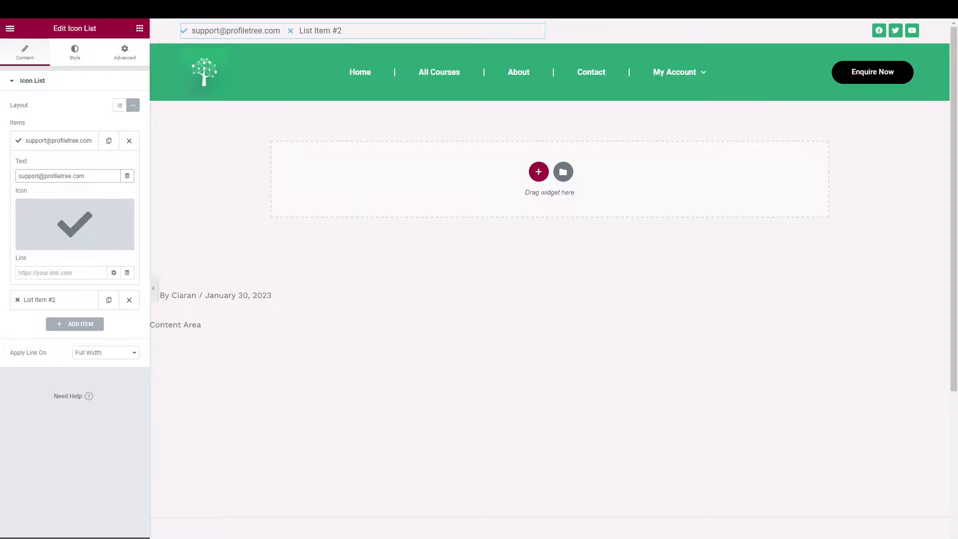
{"action": "left_click", "coordinate": [75, 222]}
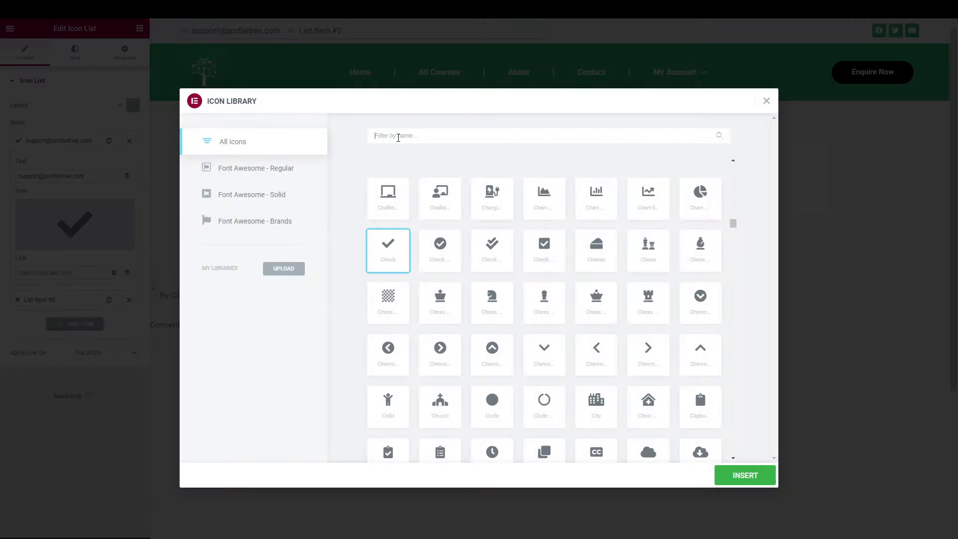
{"action": "left_click", "coordinate": [398, 137]}
{"action": "type", "text": "enve"}
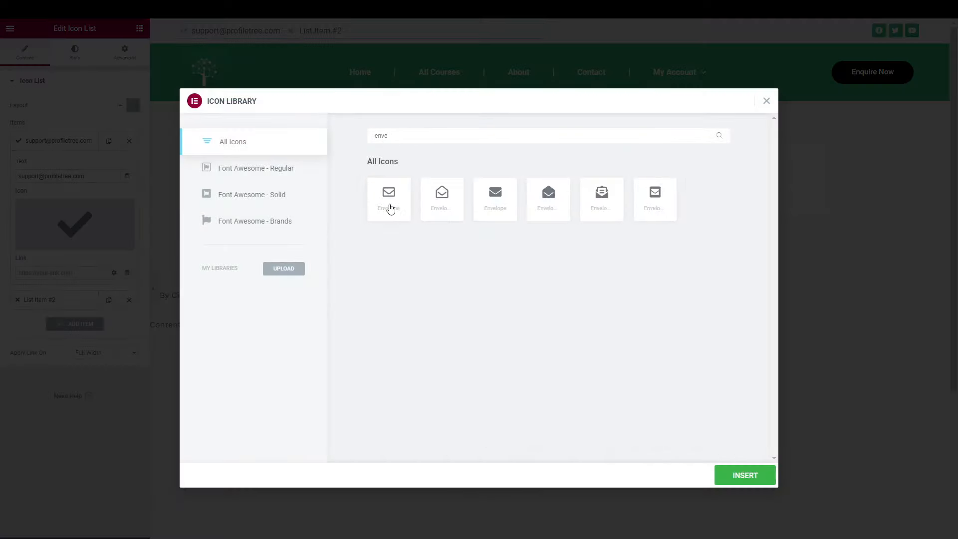
{"action": "left_click", "coordinate": [391, 208]}
{"action": "left_click", "coordinate": [747, 475]}
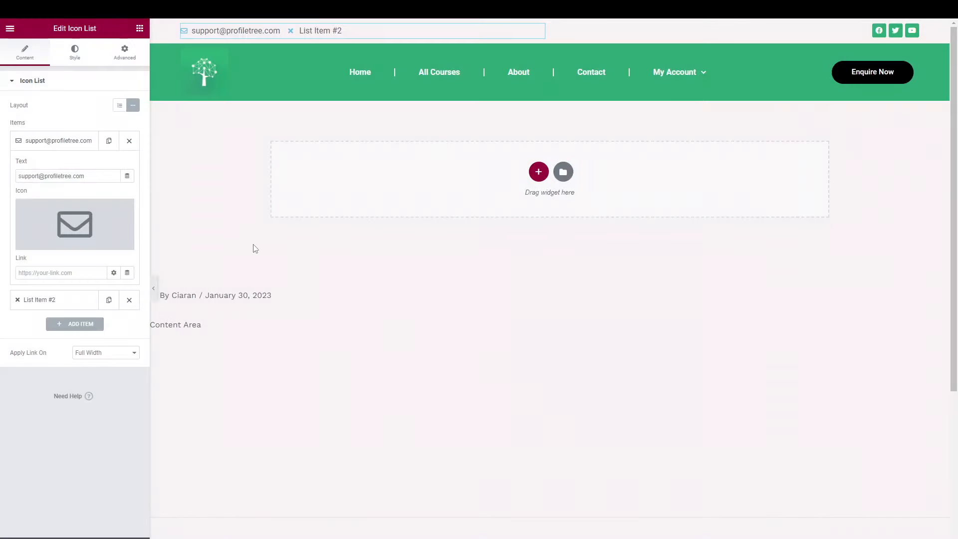
{"action": "left_click", "coordinate": [58, 141]}
Set the second list item to the phone number with a phone icon.
{"action": "left_click", "coordinate": [49, 172]}
{"action": "triple_click", "coordinate": [60, 200]}
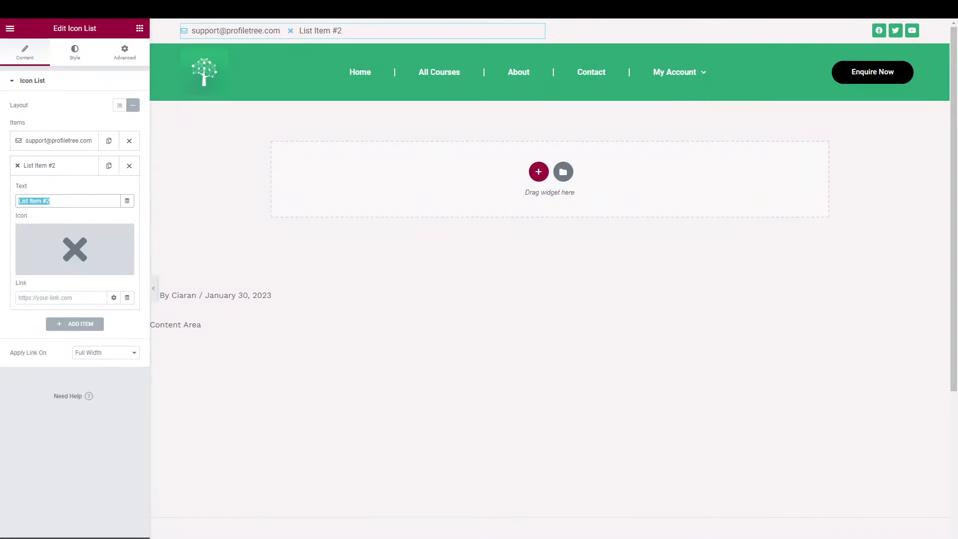
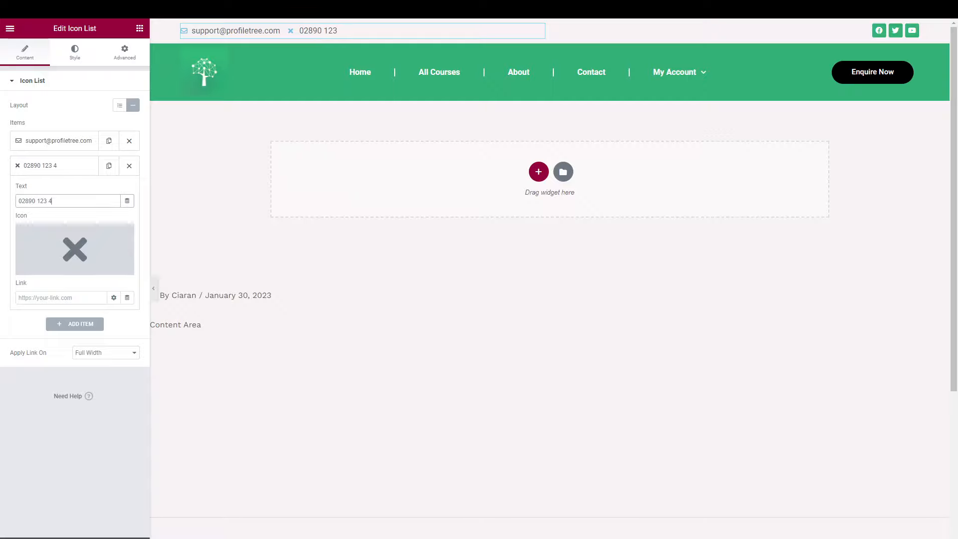
{"action": "left_click", "coordinate": [60, 248]}
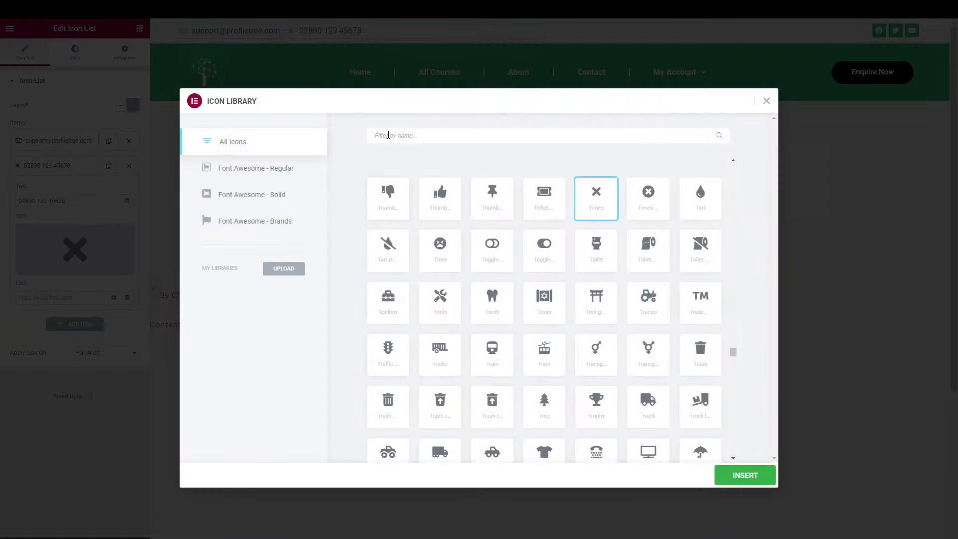
{"action": "type", "text": "pho"}
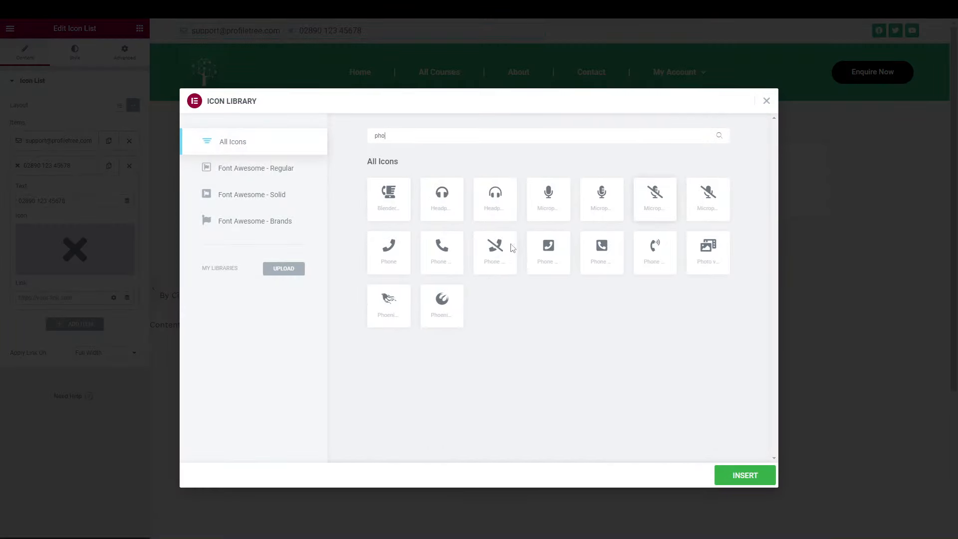
{"action": "left_click", "coordinate": [444, 251]}
{"action": "left_click", "coordinate": [740, 476]}
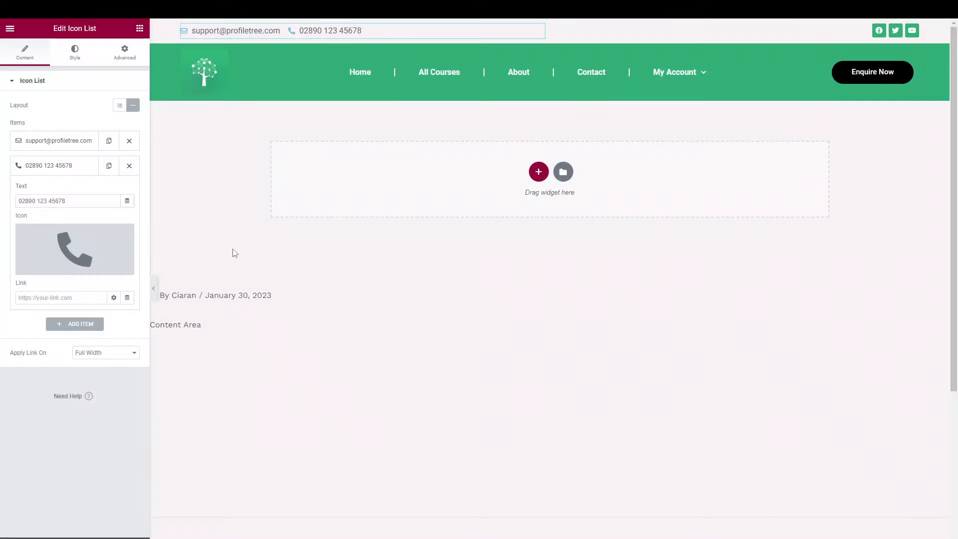
Colour the icon list's text and icons Accent green.
{"action": "left_click", "coordinate": [78, 55]}
{"action": "left_click", "coordinate": [55, 214]}
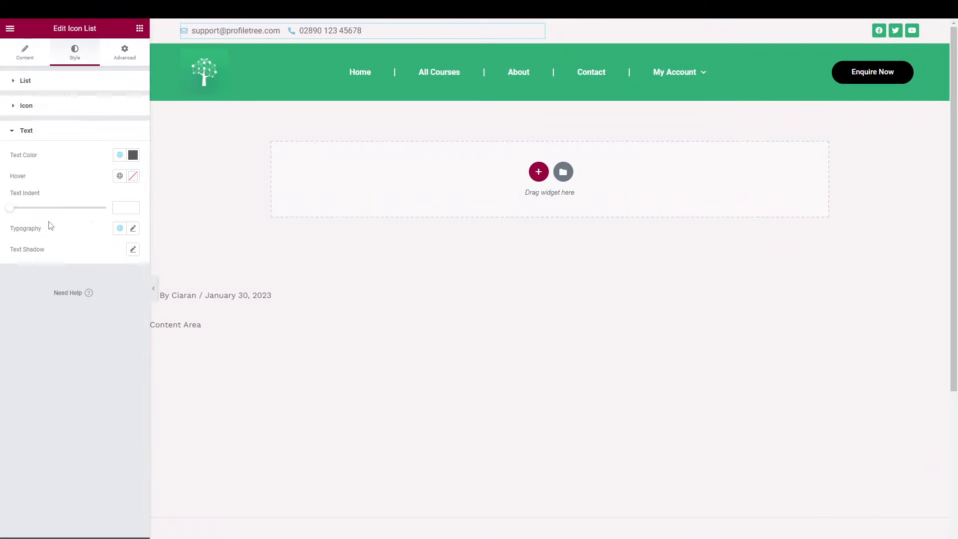
{"action": "left_click", "coordinate": [119, 156]}
{"action": "left_click", "coordinate": [47, 253]}
{"action": "left_click", "coordinate": [115, 105]}
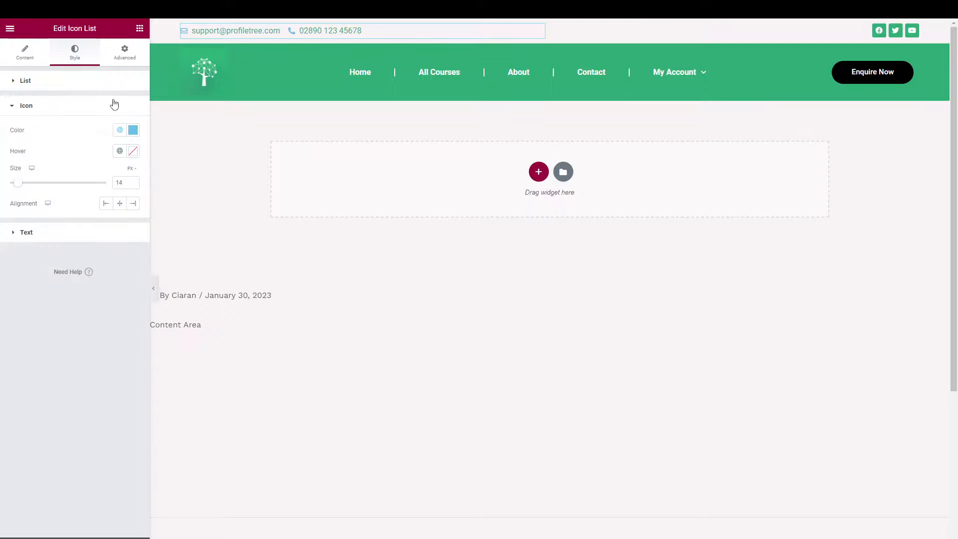
{"action": "left_click", "coordinate": [119, 130]}
{"action": "left_click", "coordinate": [48, 225]}
Set icon hover to Theme Color 3 and text hover to dark, then preview without the panel.
{"action": "left_click", "coordinate": [120, 150]}
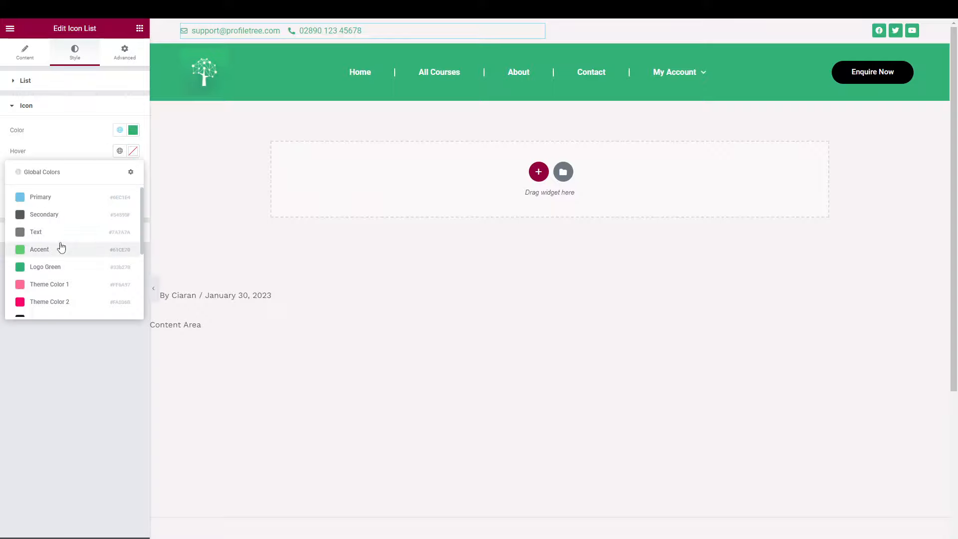
{"action": "left_click", "coordinate": [48, 268]}
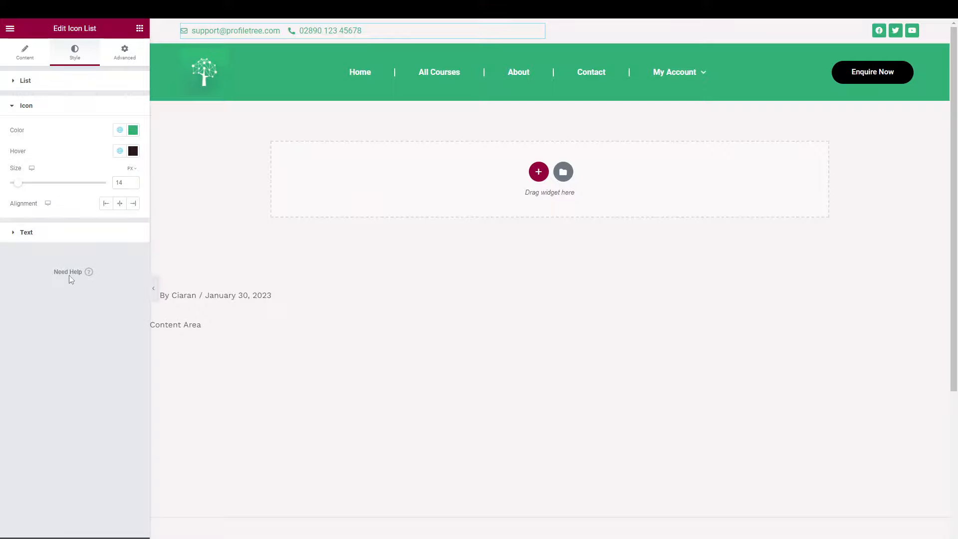
{"action": "left_click", "coordinate": [88, 228]}
{"action": "left_click", "coordinate": [120, 176]}
{"action": "scroll", "coordinate": [58, 304], "scroll_direction": "down", "scroll_amount": 1}
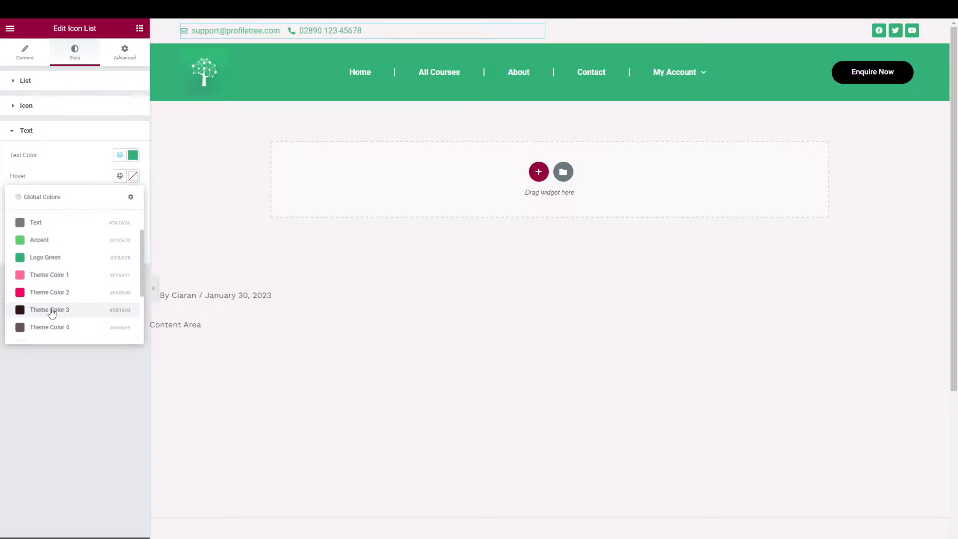
{"action": "left_click", "coordinate": [53, 311]}
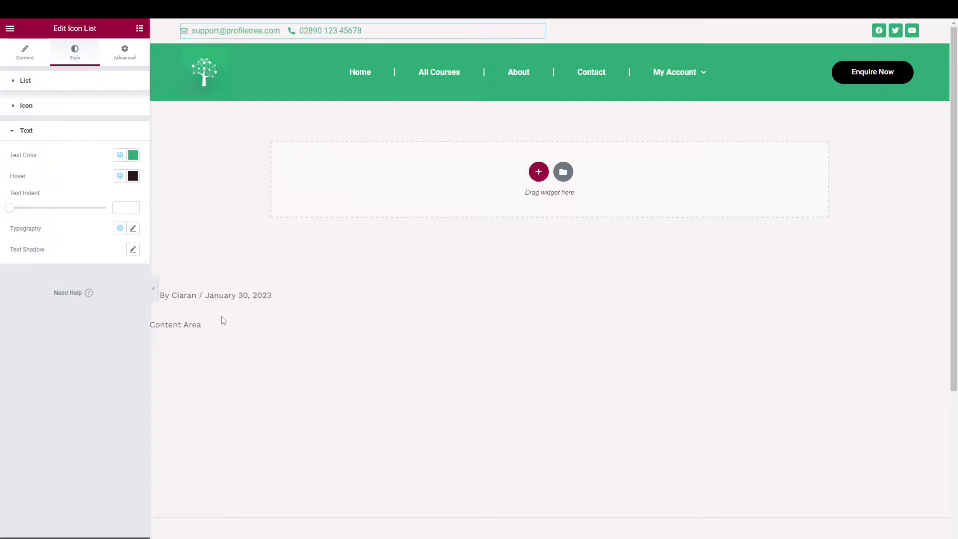
{"action": "left_click", "coordinate": [153, 288]}
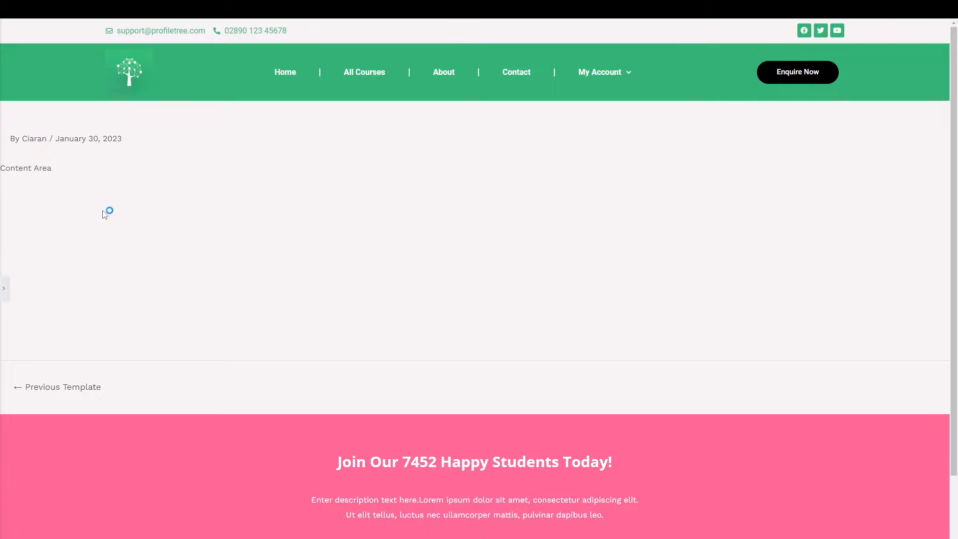
Bring back the Elementor editing panel with the icon list's style settings.
{"action": "left_click", "coordinate": [4, 288]}
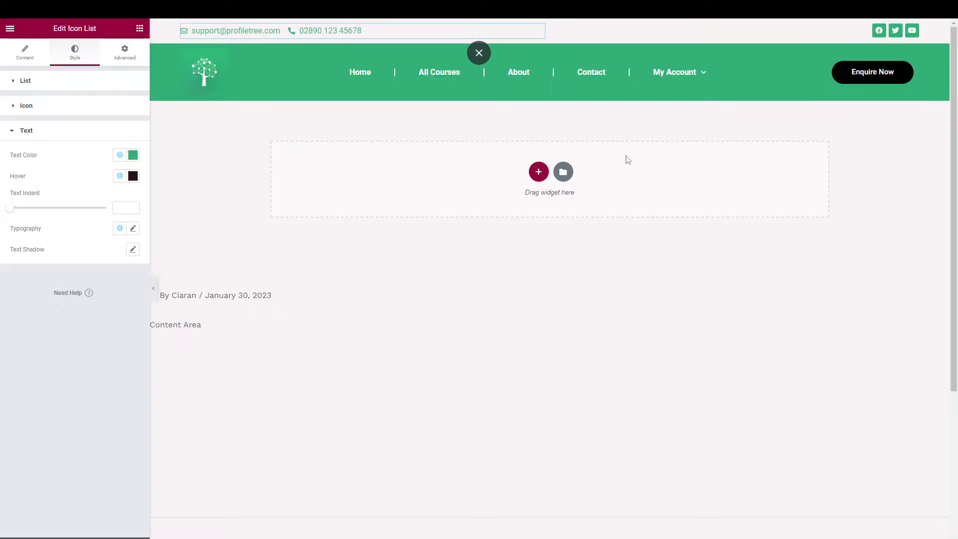
In mobile view, try Hide On Mobile for the top bar, then turn it back off.
{"action": "left_click", "coordinate": [78, 536]}
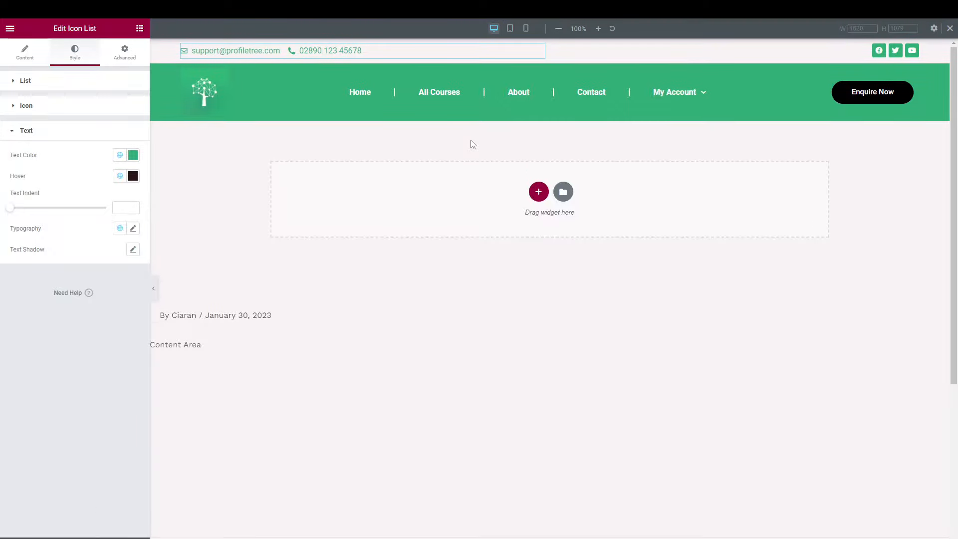
{"action": "left_click", "coordinate": [526, 28]}
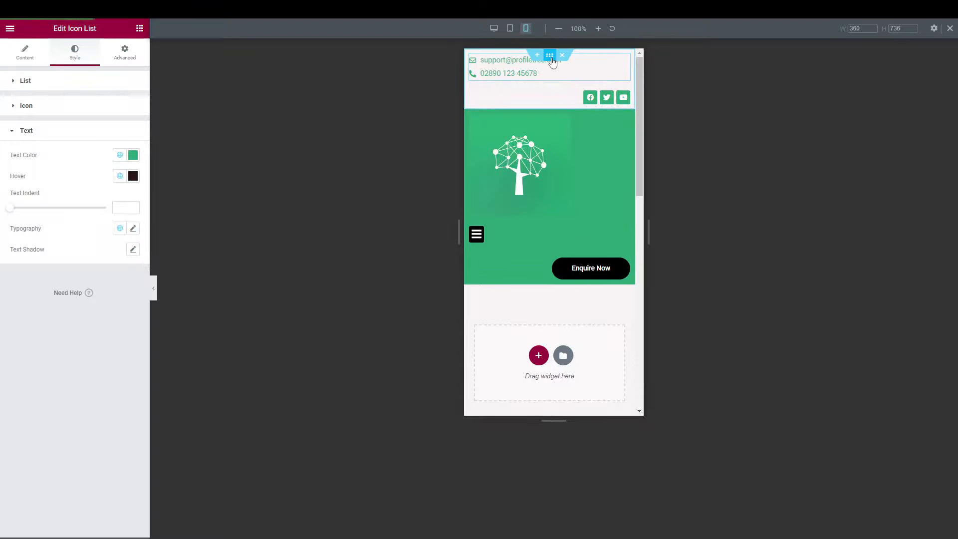
{"action": "left_click", "coordinate": [550, 56]}
{"action": "left_click", "coordinate": [126, 56]}
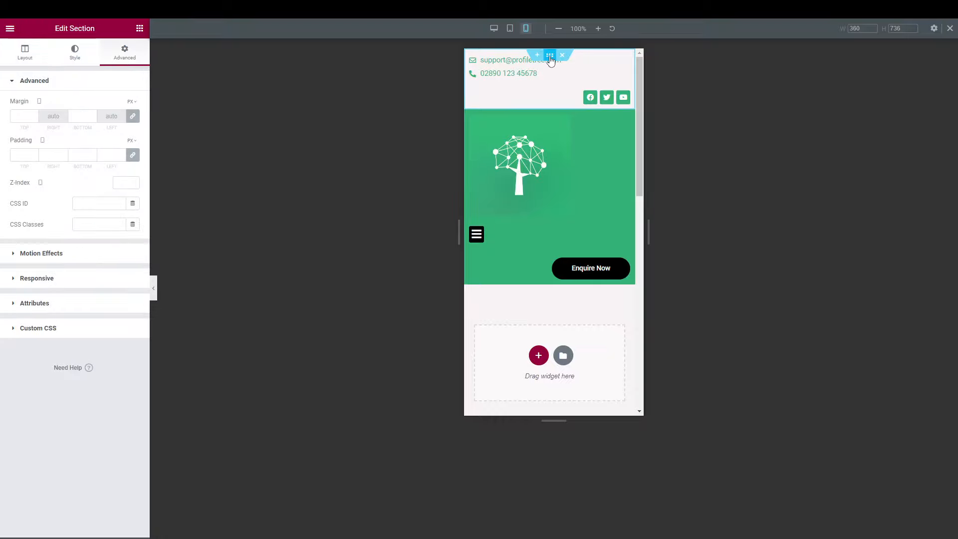
{"action": "left_click", "coordinate": [55, 278]}
{"action": "left_click", "coordinate": [130, 270]}
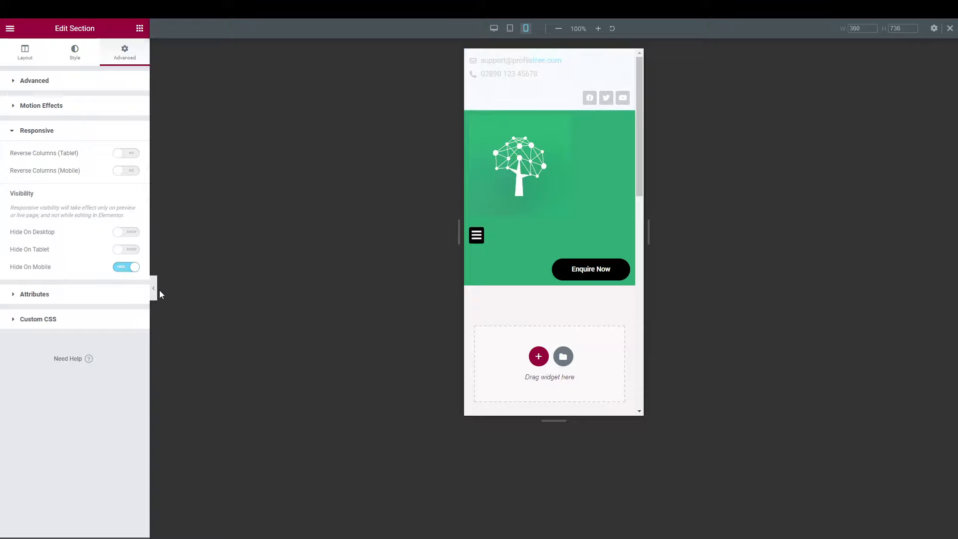
{"action": "left_click", "coordinate": [153, 288]}
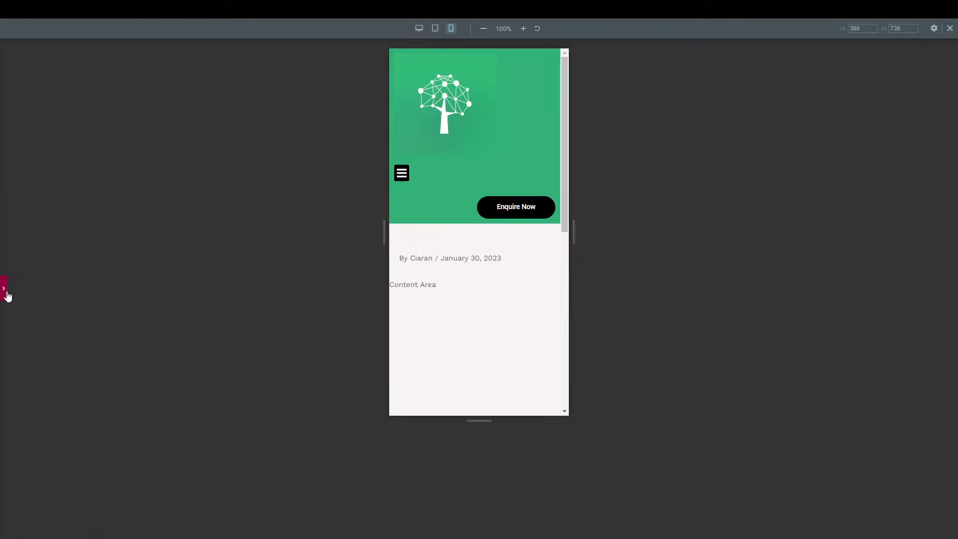
{"action": "left_click", "coordinate": [5, 291]}
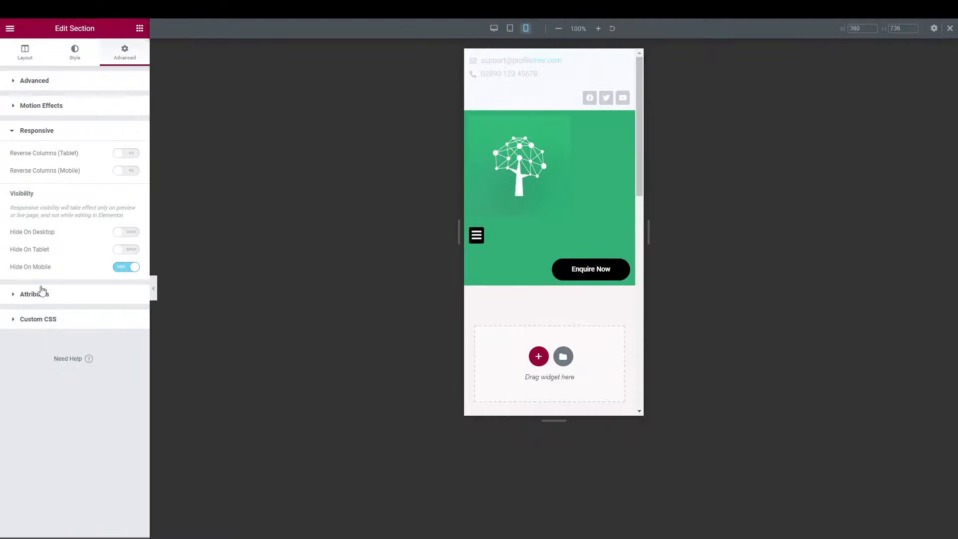
{"action": "left_click", "coordinate": [134, 269]}
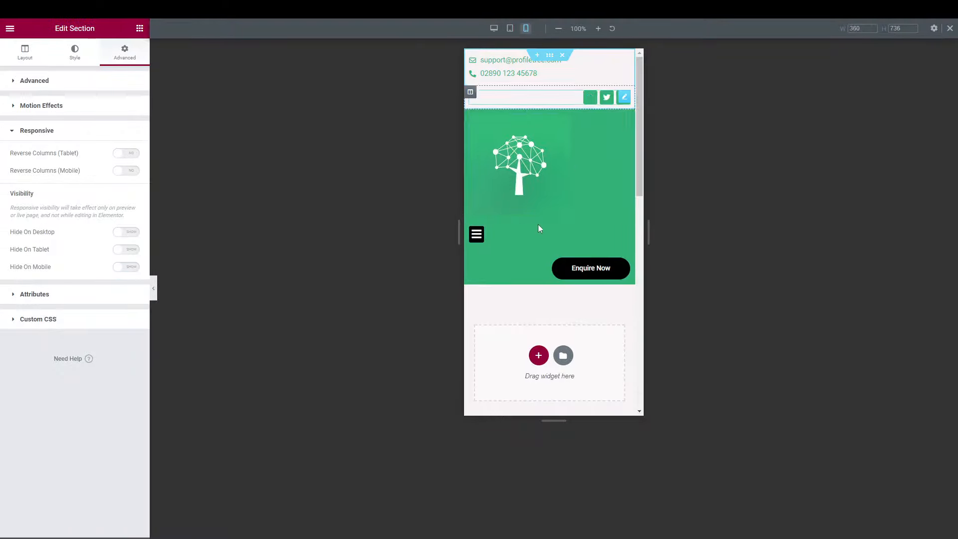
Shrink the tree logo to 27% width in the mobile layout.
{"action": "left_click", "coordinate": [561, 177]}
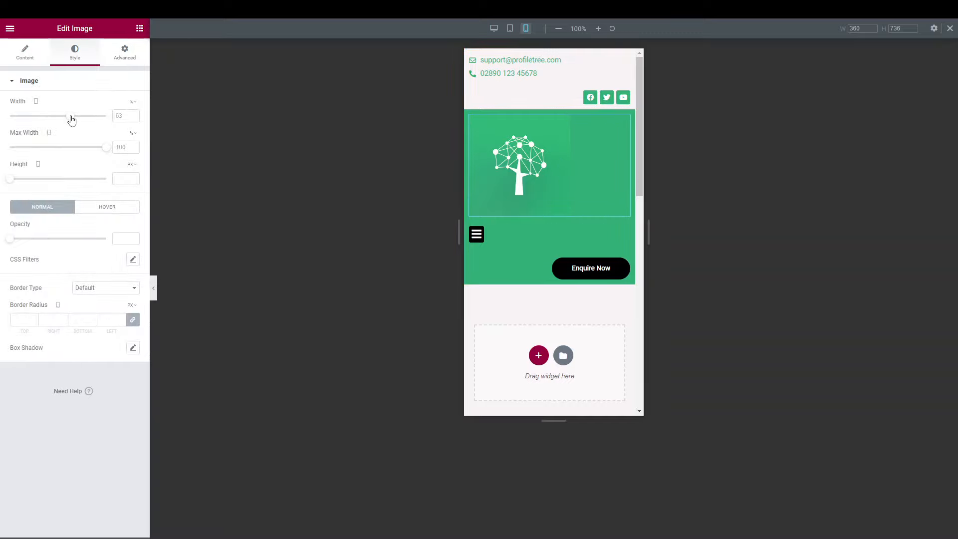
{"action": "left_click_drag", "start_coordinate": [72, 120], "coordinate": [38, 119]}
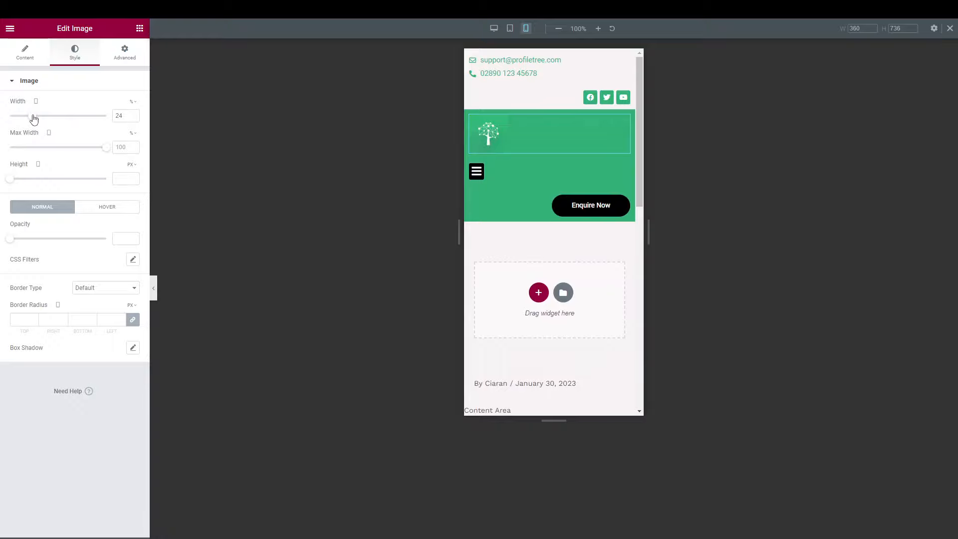
{"action": "left_click_drag", "start_coordinate": [33, 118], "coordinate": [35, 120]}
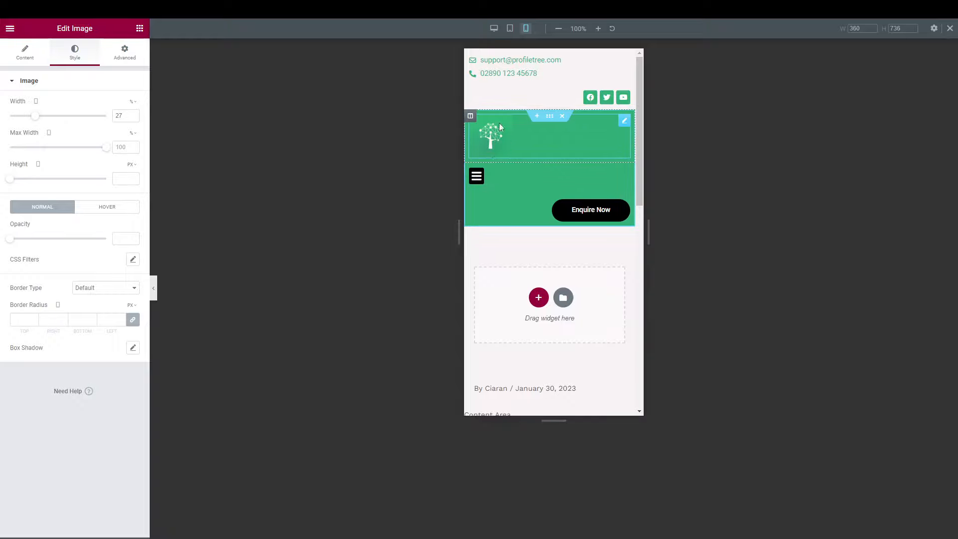
{"action": "left_click", "coordinate": [472, 118]}
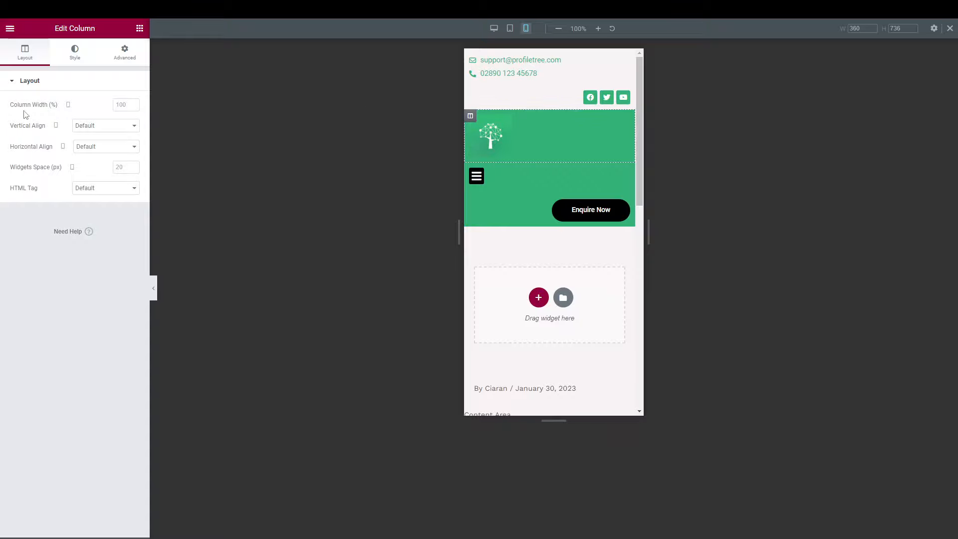
Set the logo and menu columns to 50% width each and widen the logo to 60%.
{"action": "left_click", "coordinate": [122, 105]}
{"action": "type", "text": "50"}
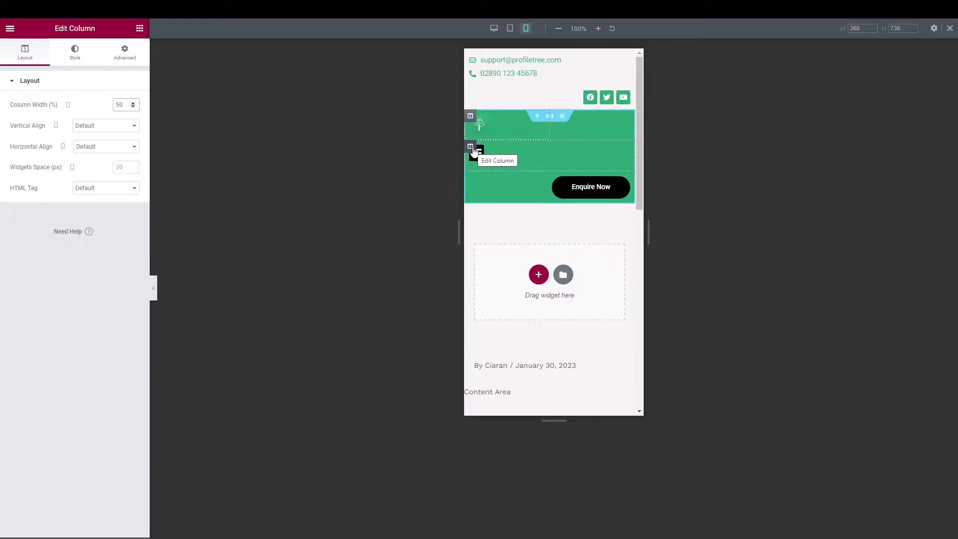
{"action": "left_click", "coordinate": [472, 148]}
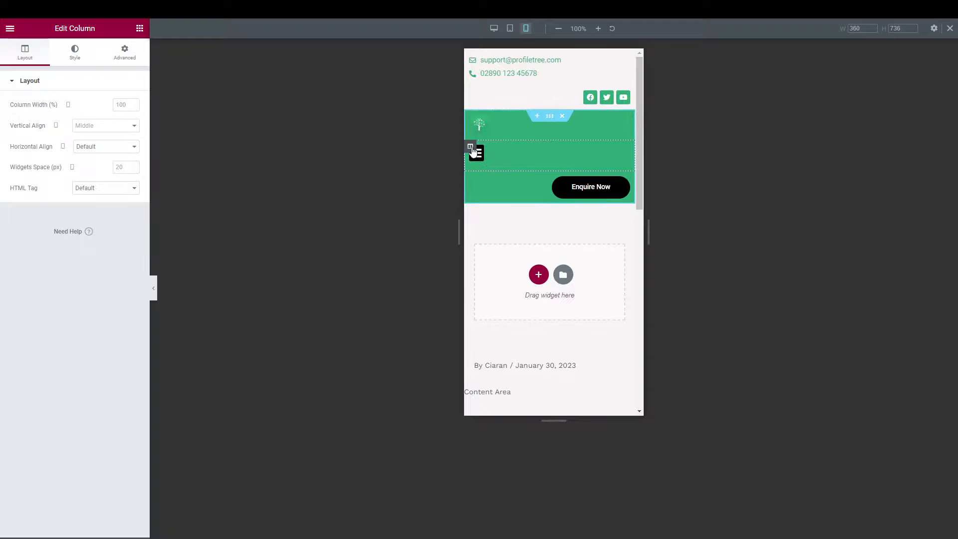
{"action": "left_click", "coordinate": [127, 105]}
{"action": "type", "text": "50"}
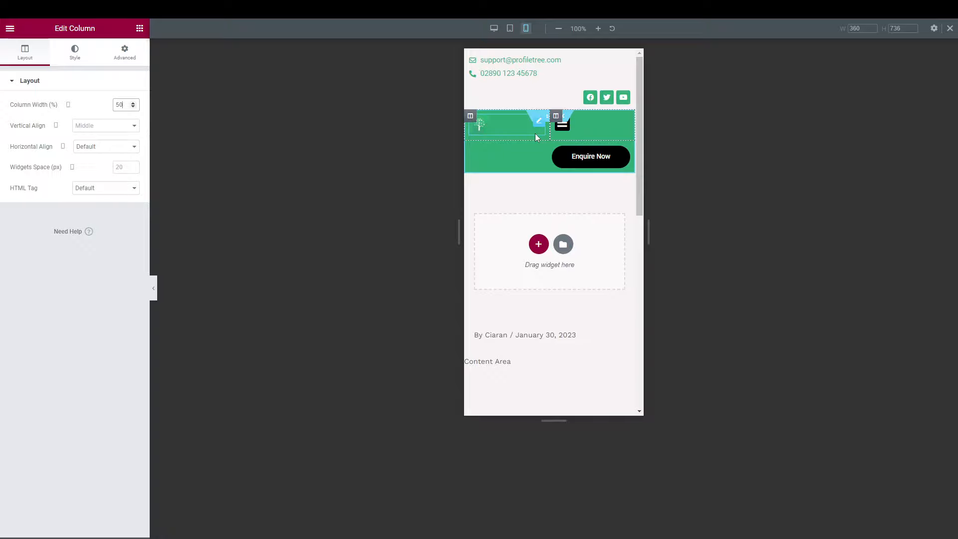
{"action": "left_click", "coordinate": [510, 128]}
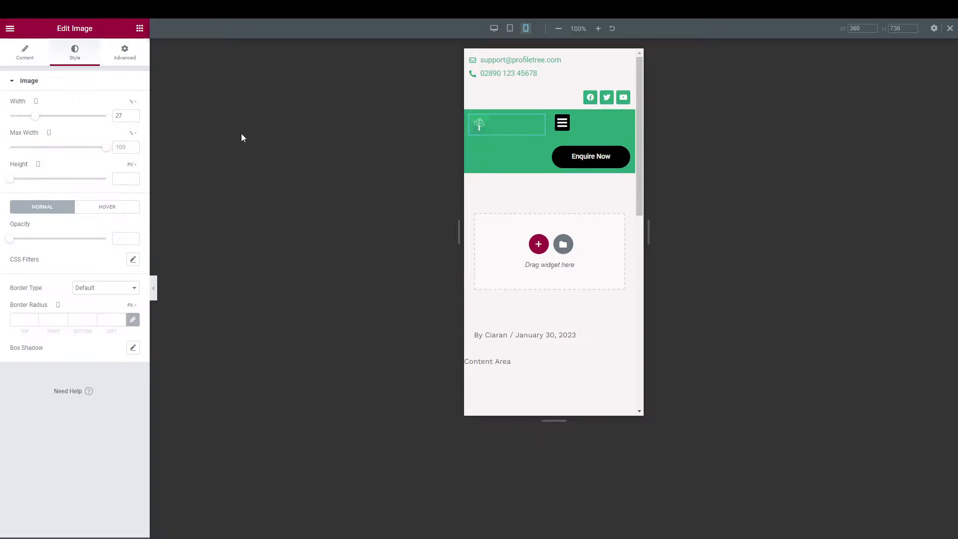
{"action": "left_click_drag", "start_coordinate": [35, 117], "coordinate": [68, 120]}
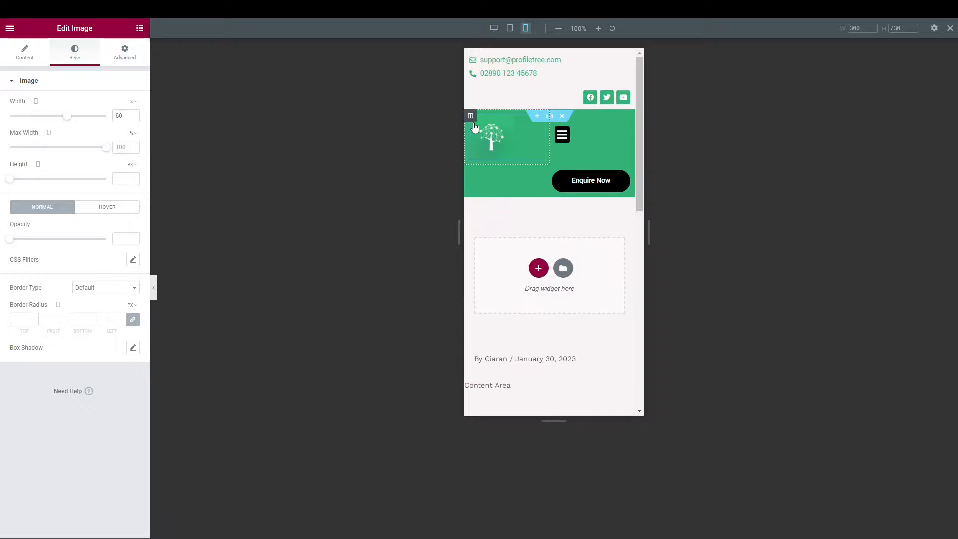
Set the Nav Menu's Toggle Align to right so the hamburger icon sits at the header's right edge.
{"action": "left_click", "coordinate": [576, 132]}
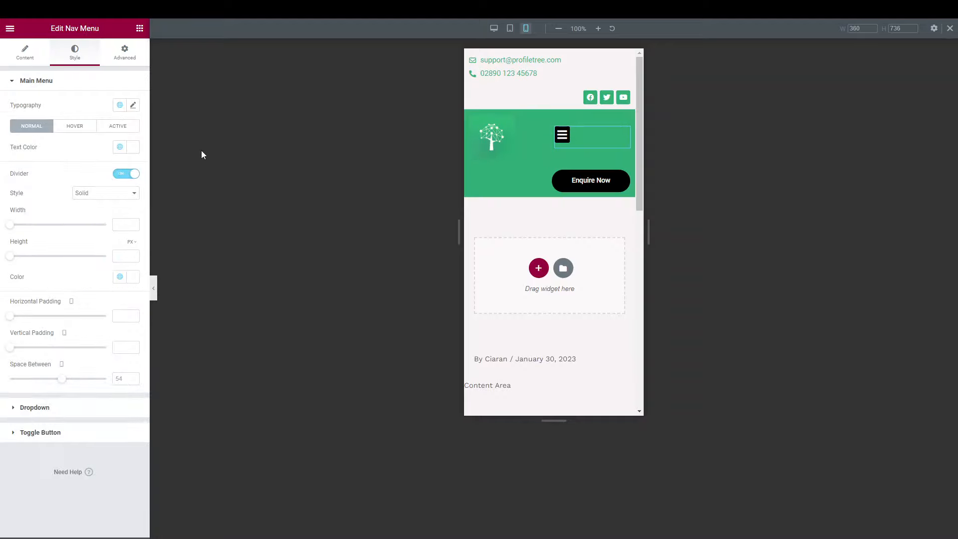
{"action": "left_click", "coordinate": [25, 52]}
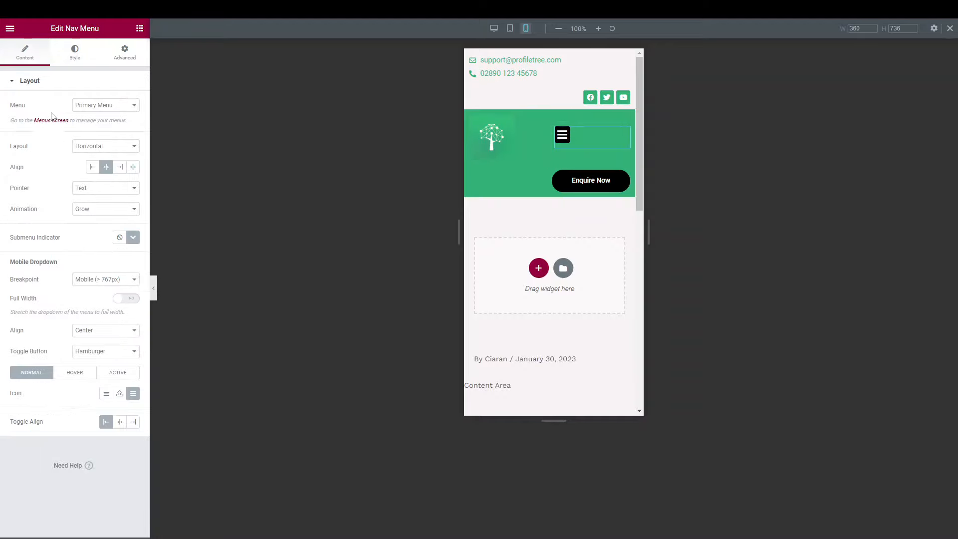
{"action": "left_click", "coordinate": [132, 422]}
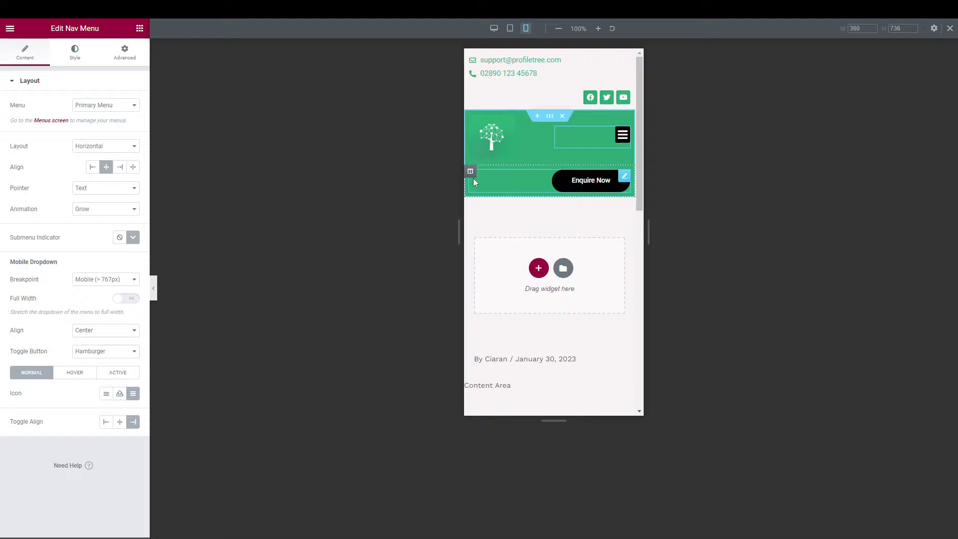
{"action": "left_click", "coordinate": [470, 172]}
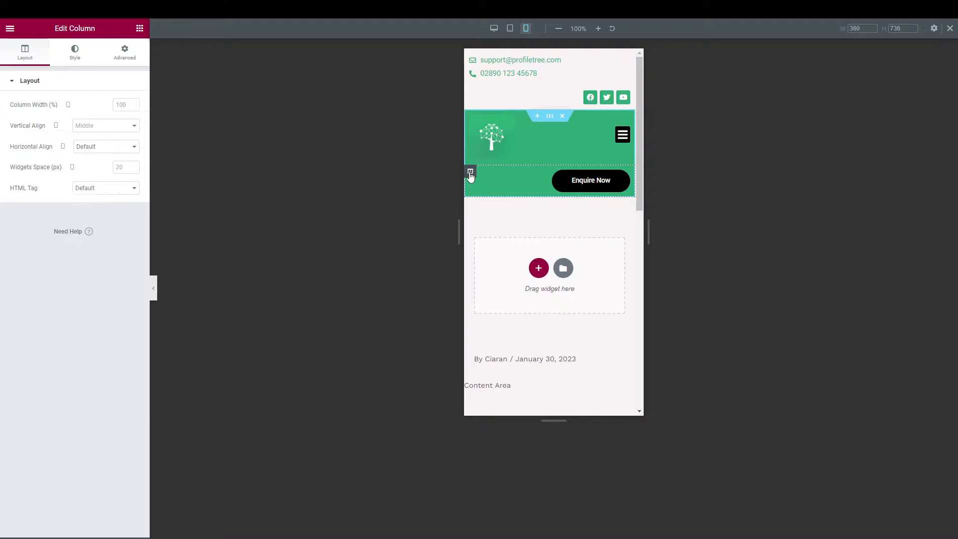
Hide the Enquire Now column on mobile and preview the result.
{"action": "left_click", "coordinate": [122, 51]}
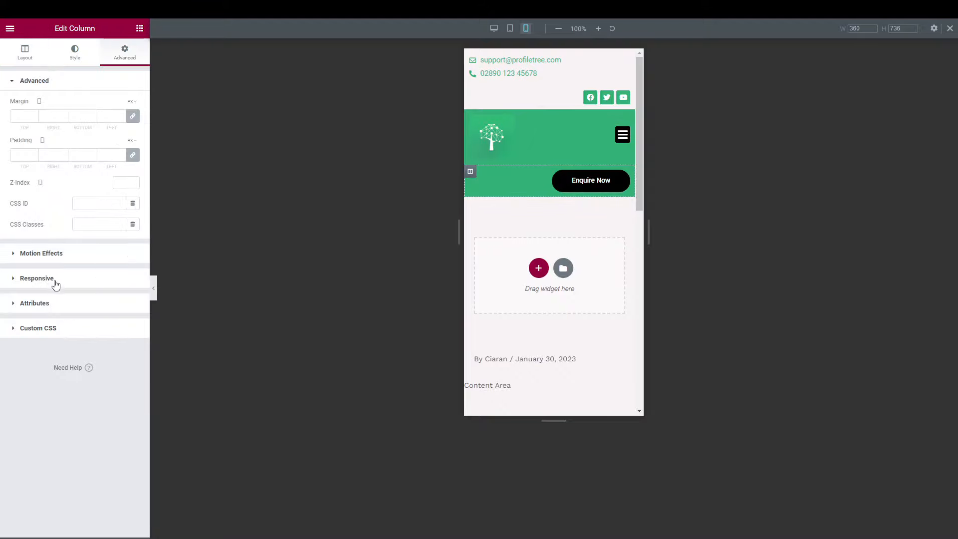
{"action": "left_click", "coordinate": [52, 285]}
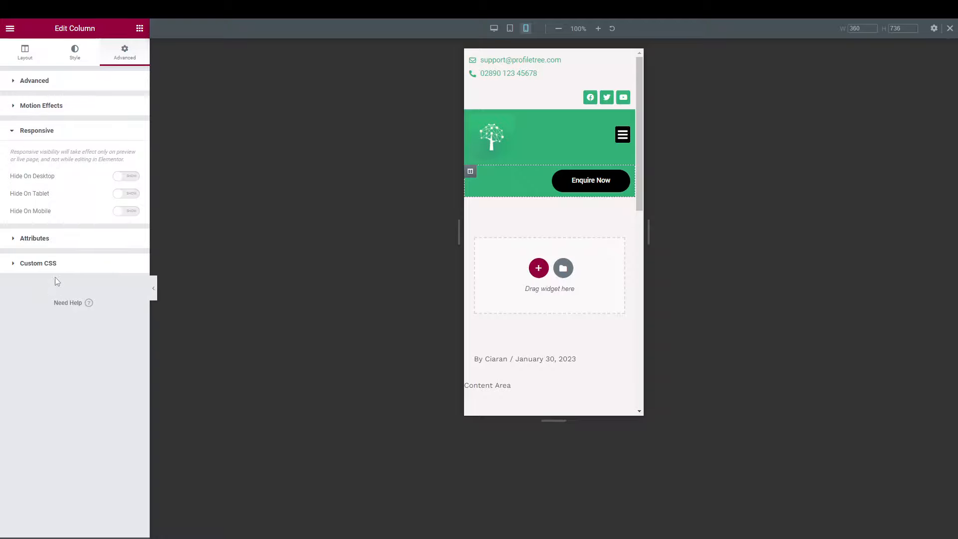
{"action": "left_click", "coordinate": [129, 211]}
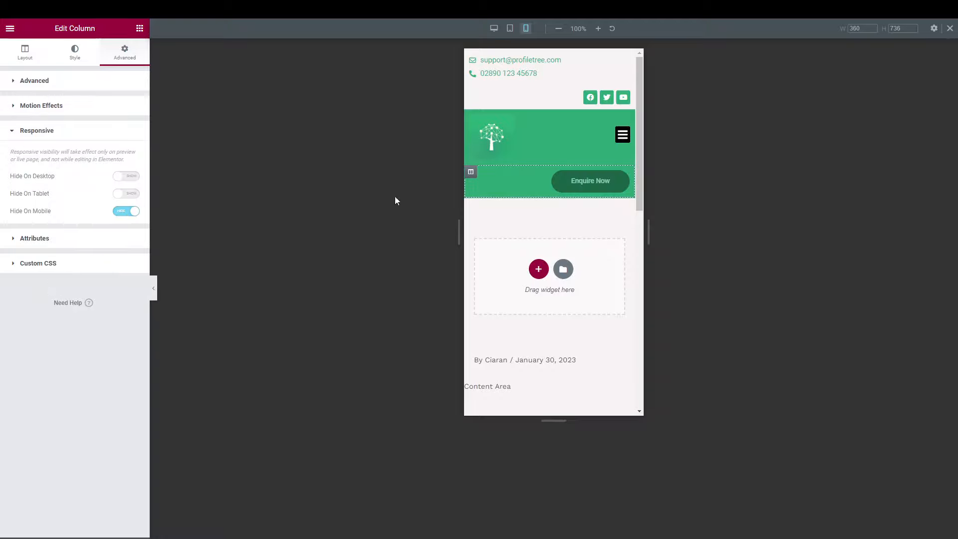
{"action": "left_click", "coordinate": [154, 292]}
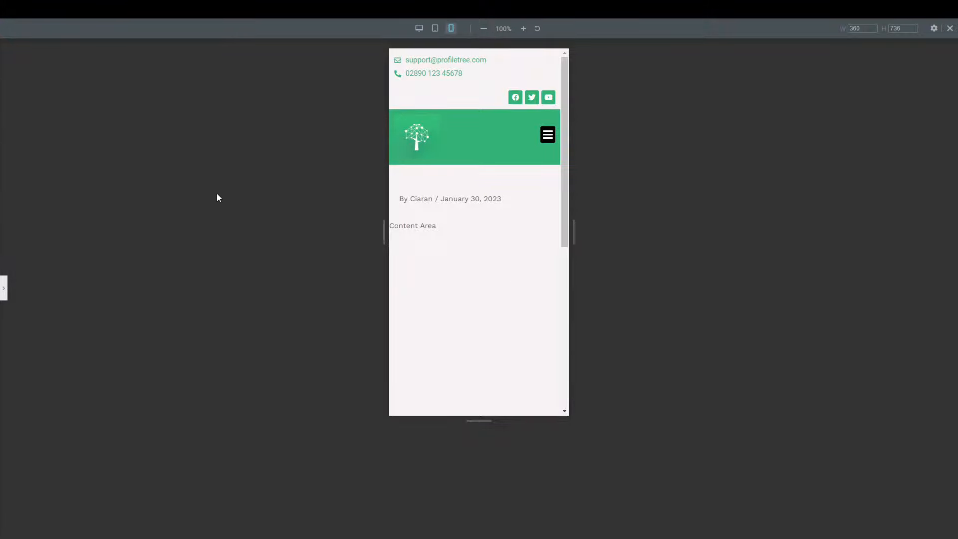
{"action": "left_click", "coordinate": [4, 290]}
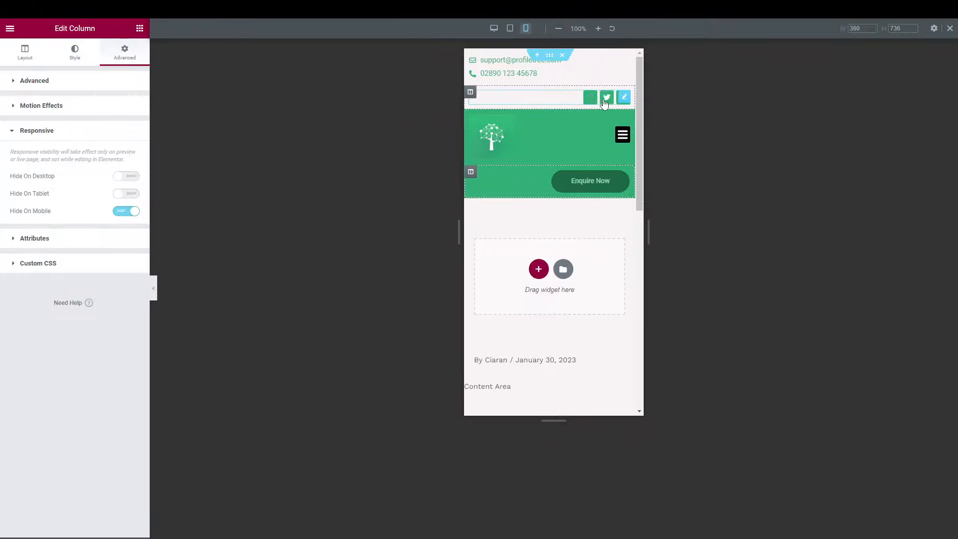
Hide the social icons column on mobile too and check the preview.
{"action": "left_click", "coordinate": [470, 94]}
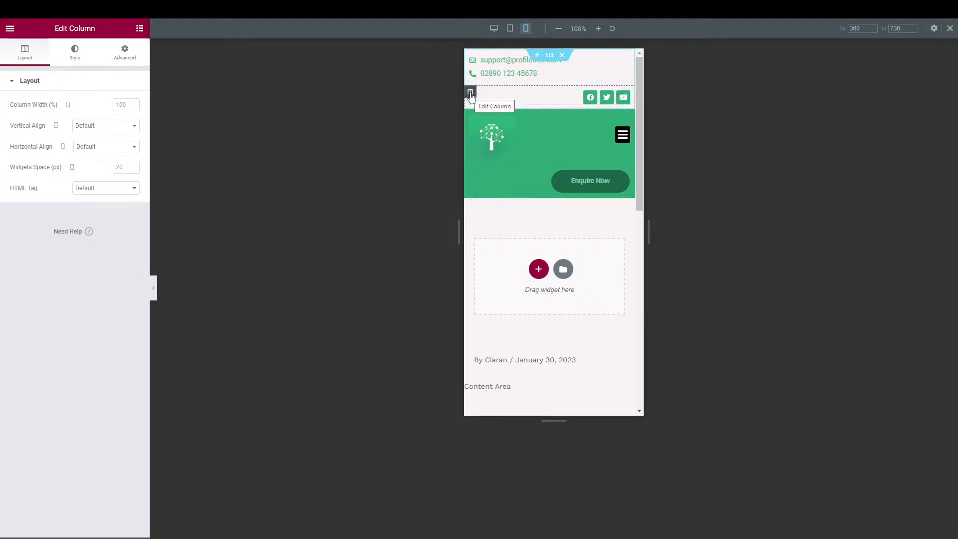
{"action": "left_click", "coordinate": [125, 54]}
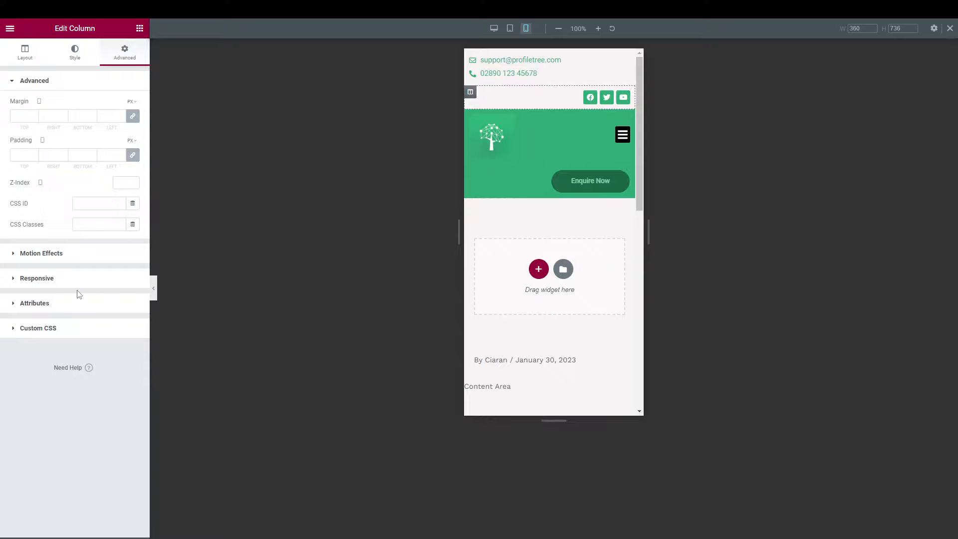
{"action": "left_click", "coordinate": [48, 280]}
{"action": "left_click", "coordinate": [127, 211]}
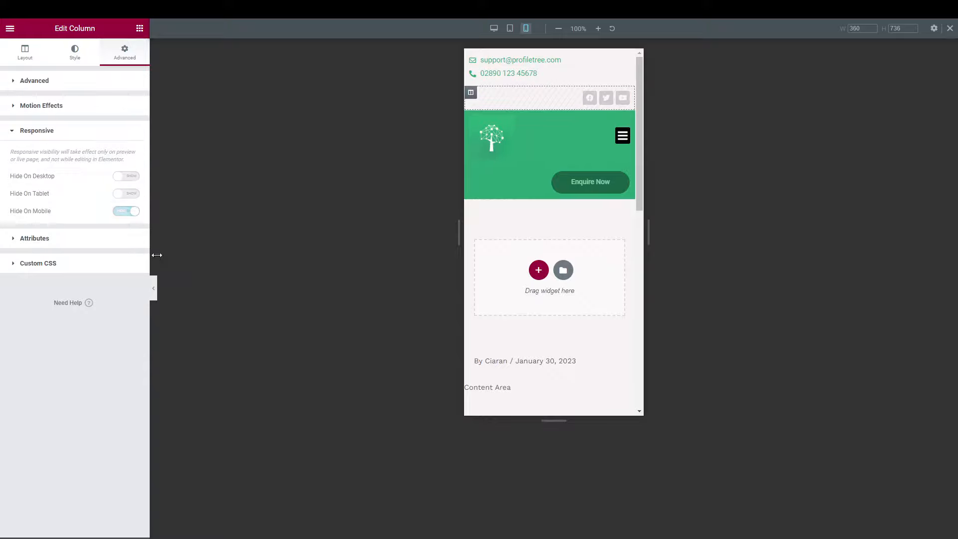
{"action": "left_click", "coordinate": [154, 288]}
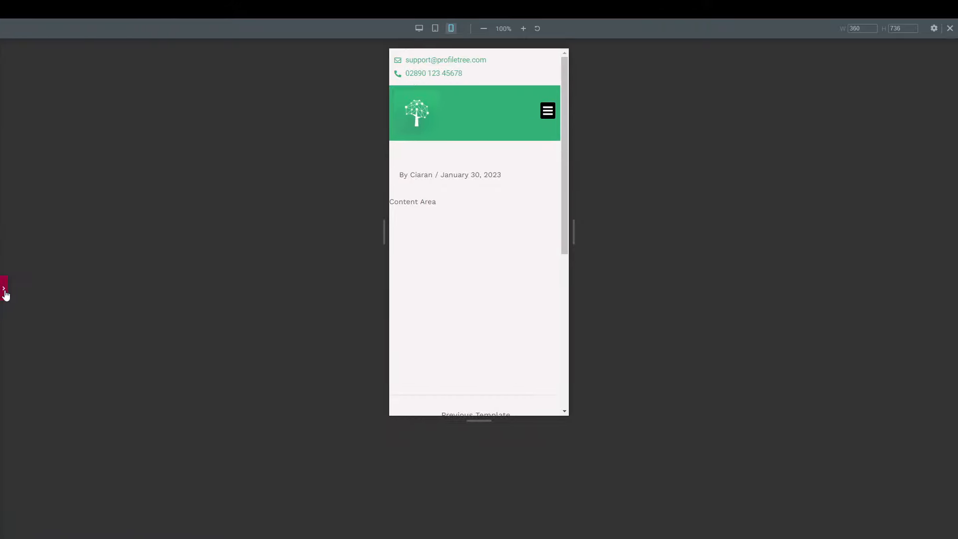
{"action": "left_click", "coordinate": [5, 294]}
Select the email-and-phone icon list and set its text size to 12 px.
{"action": "left_click", "coordinate": [573, 64]}
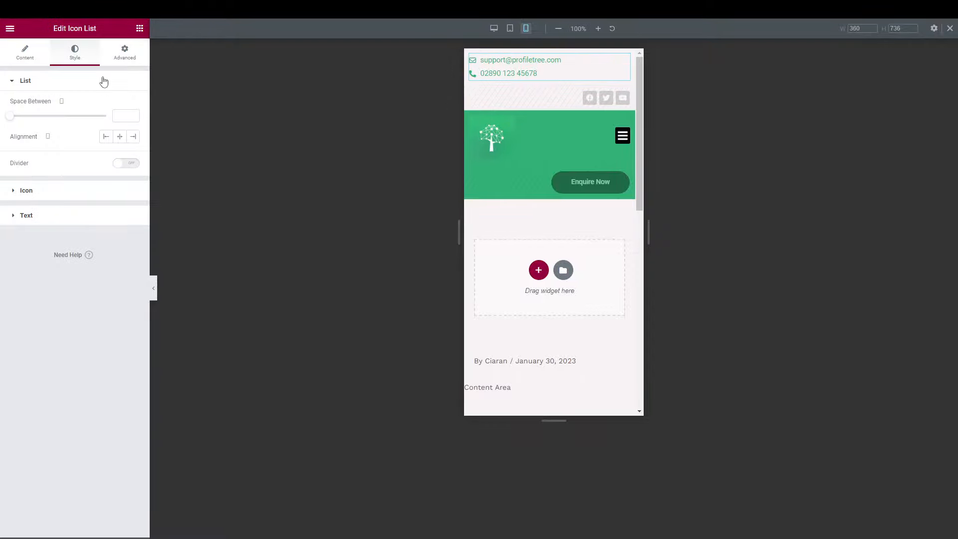
{"action": "mouse_move", "coordinate": [10, 116]}
{"action": "left_mouse_down"}
{"action": "mouse_move", "coordinate": [44, 120]}
{"action": "mouse_move", "coordinate": [14, 121]}
{"action": "left_mouse_up"}
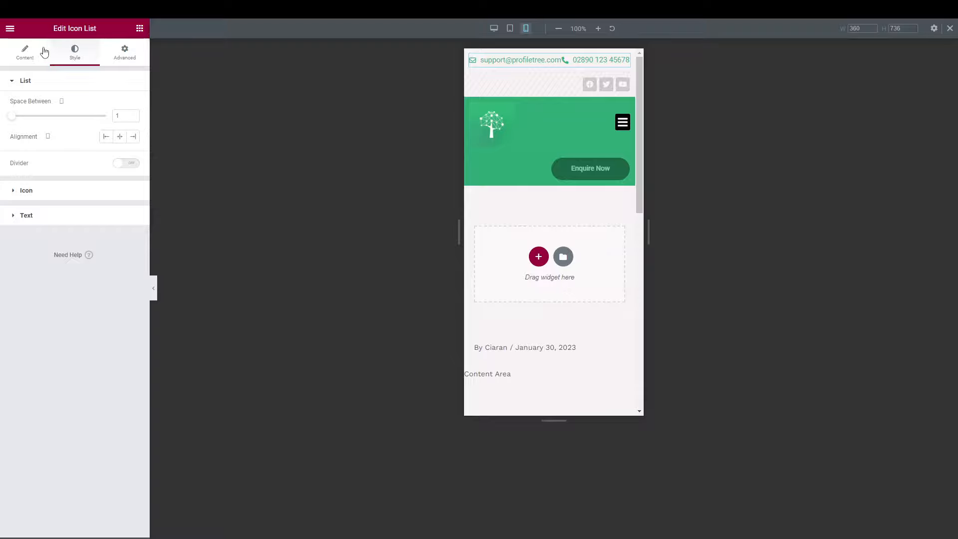
{"action": "left_click", "coordinate": [43, 216]}
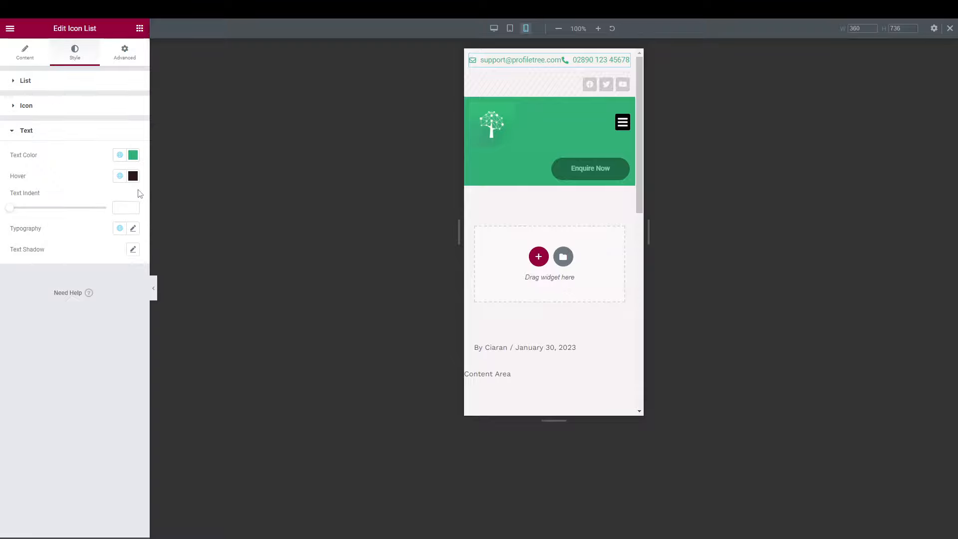
{"action": "left_click", "coordinate": [133, 229]}
{"action": "left_click", "coordinate": [116, 310]}
{"action": "type", "text": "15"}
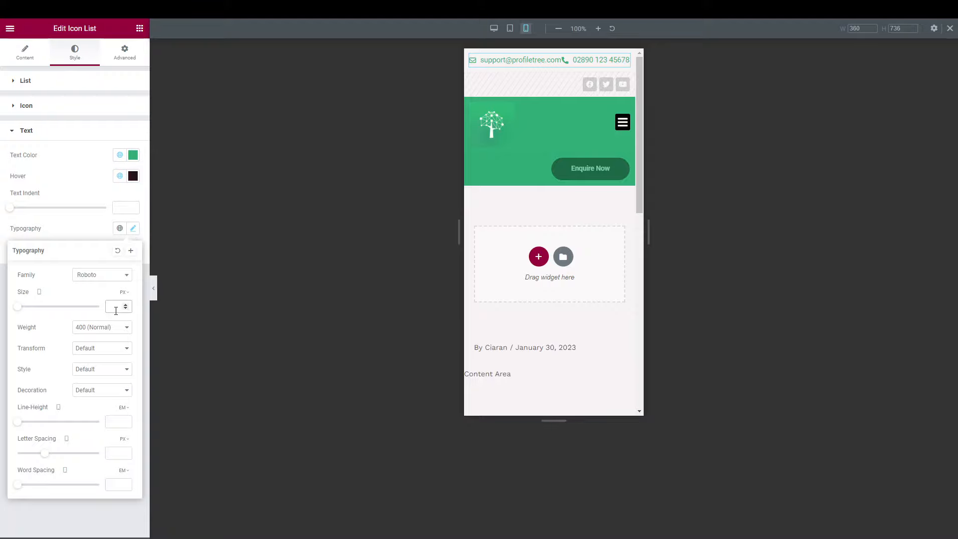
{"action": "key", "text": "BackSpace"}
{"action": "type", "text": "3"}
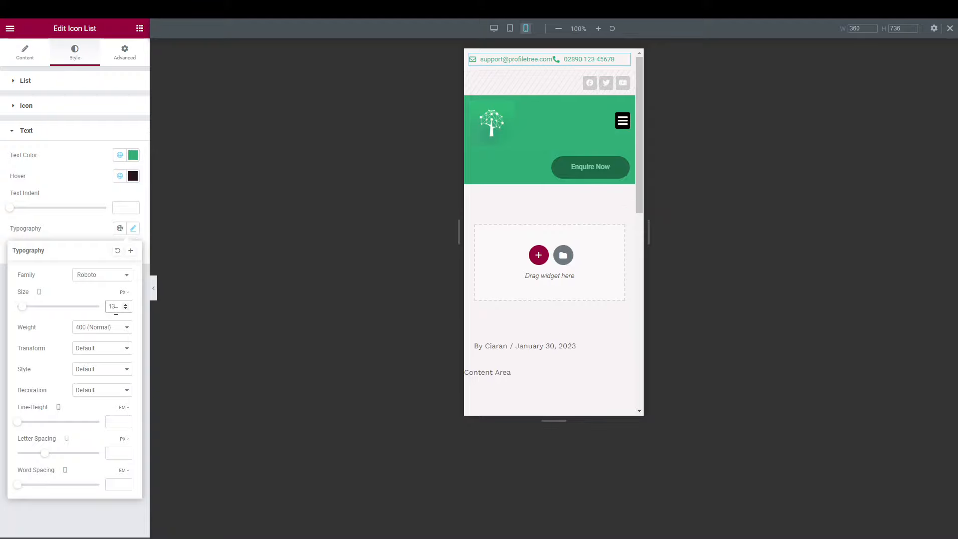
{"action": "key", "text": "BackSpace"}
{"action": "type", "text": "2"}
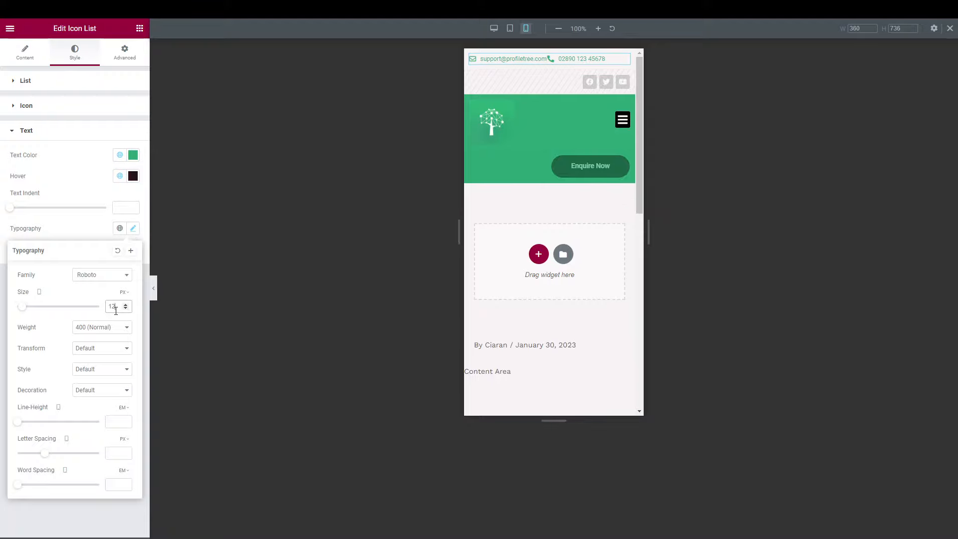
Raise the list's Space Between to about 30 between email and phone.
{"action": "left_click", "coordinate": [39, 84]}
{"action": "left_click", "coordinate": [134, 114]}
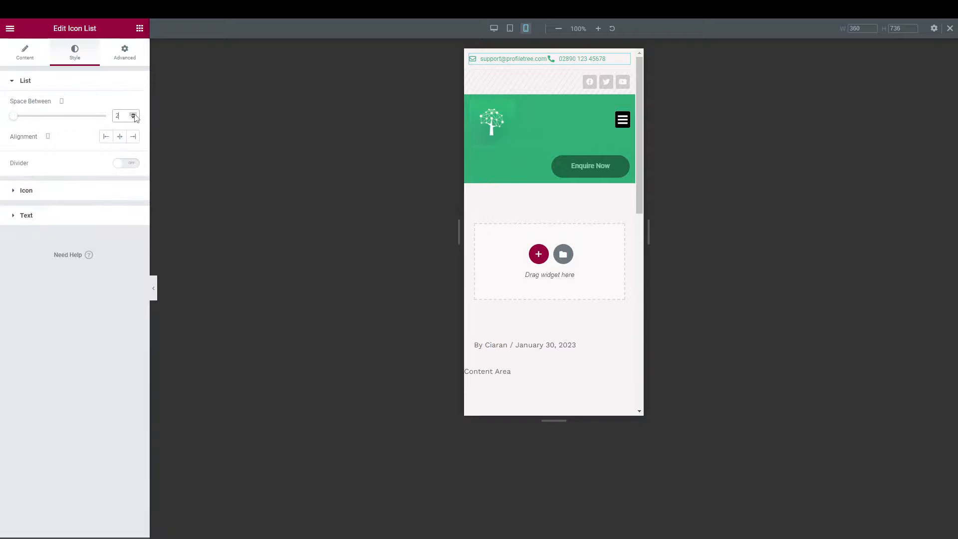
{"action": "left_click", "coordinate": [133, 115]}
{"action": "left_click", "coordinate": [134, 114]}
{"action": "left_click", "coordinate": [134, 114]}
{"action": "left_click", "coordinate": [134, 115]}
{"action": "left_click", "coordinate": [133, 114]}
{"action": "left_click", "coordinate": [134, 114]}
{"action": "left_click", "coordinate": [133, 114]}
{"action": "left_click", "coordinate": [134, 114]}
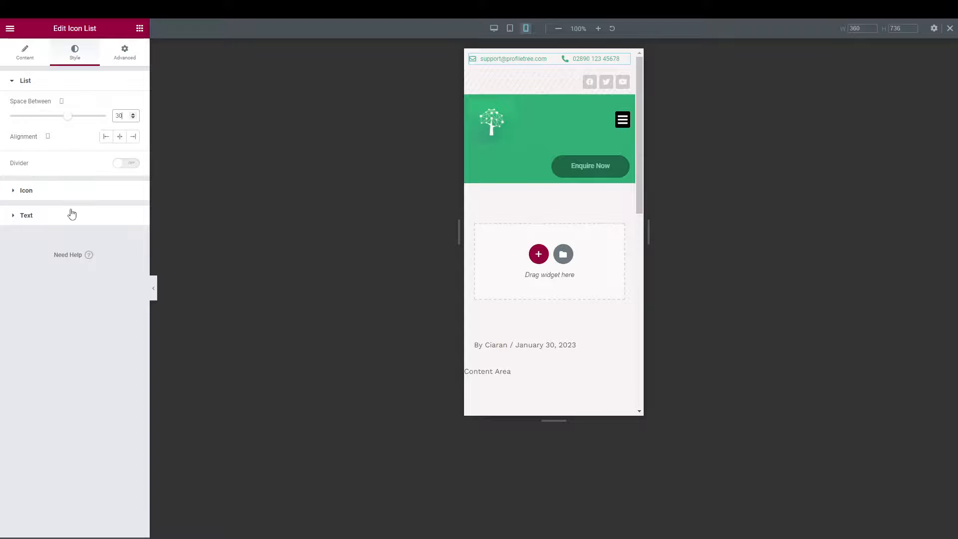
Bump the contact text size to 13 px and preview the mobile header without the editor.
{"action": "left_click", "coordinate": [71, 215]}
{"action": "left_click", "coordinate": [133, 228]}
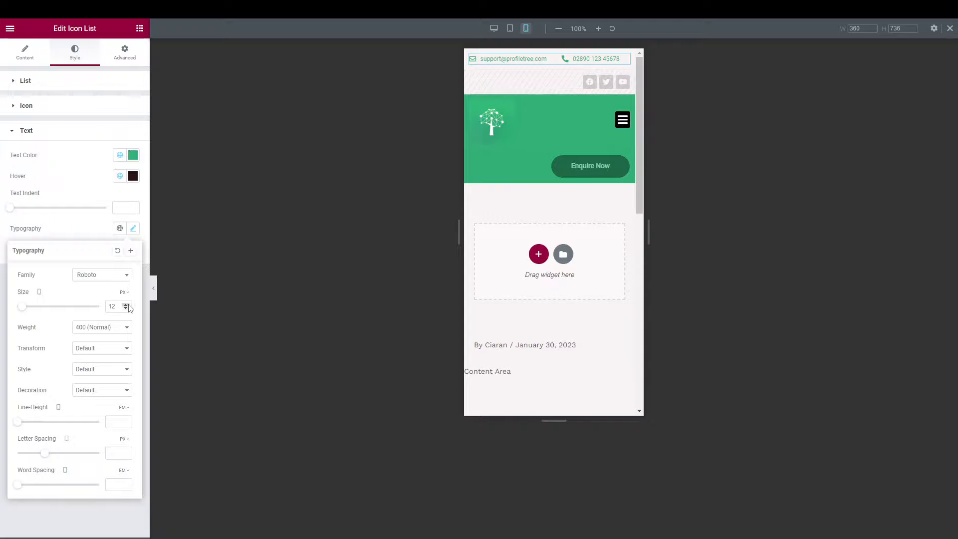
{"action": "left_click", "coordinate": [125, 305]}
{"action": "left_click", "coordinate": [155, 295]}
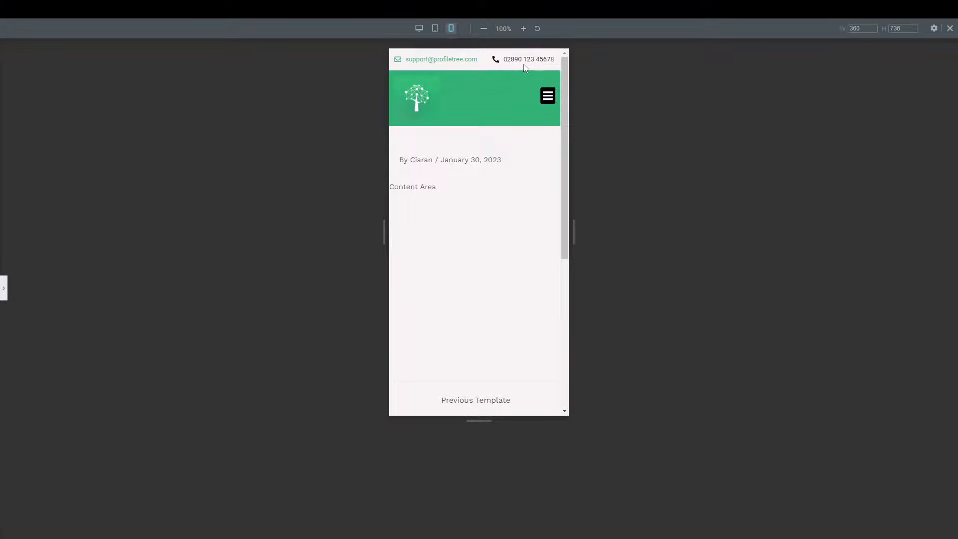
Test the hamburger menu, switch through tablet to desktop preview, then bring up Publish settings.
{"action": "left_click", "coordinate": [548, 98]}
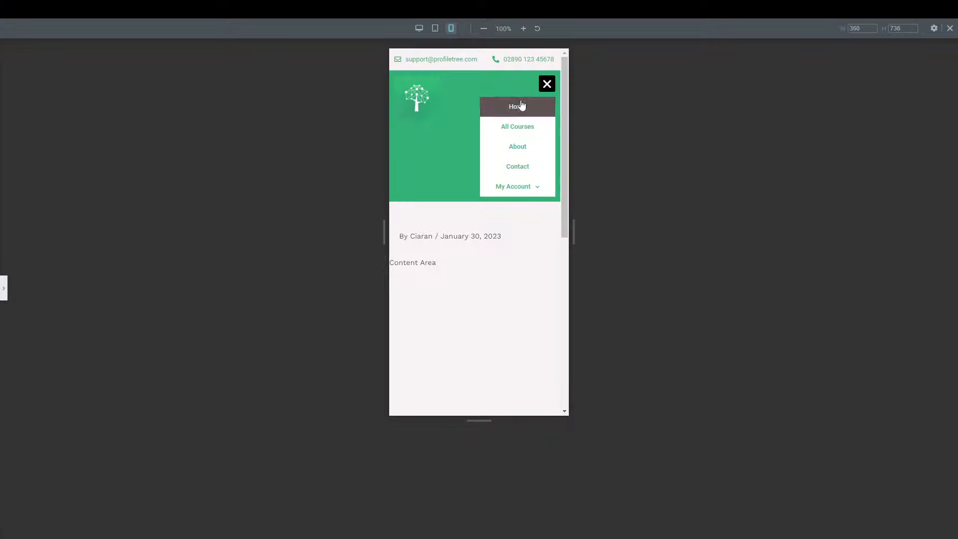
{"action": "left_click", "coordinate": [547, 84]}
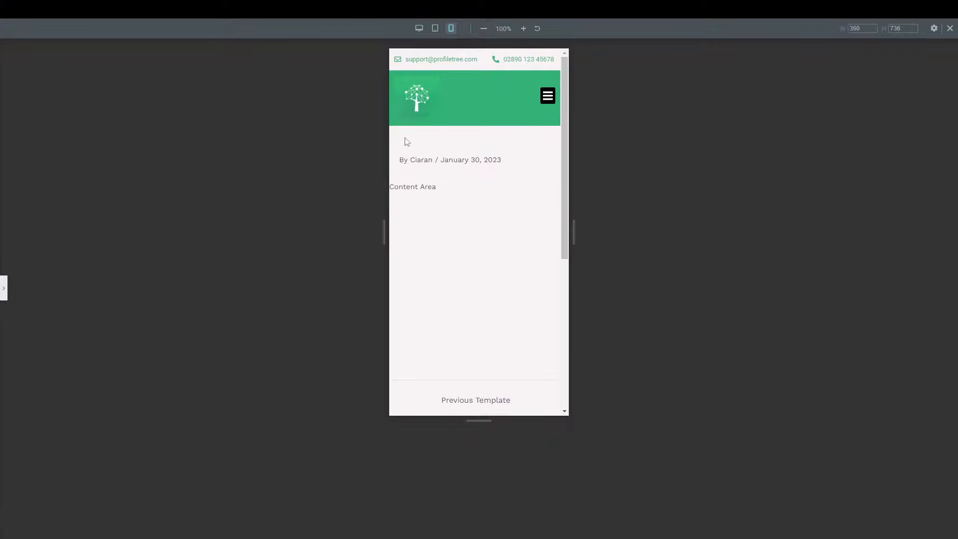
{"action": "left_click", "coordinate": [436, 29]}
{"action": "left_click", "coordinate": [419, 28]}
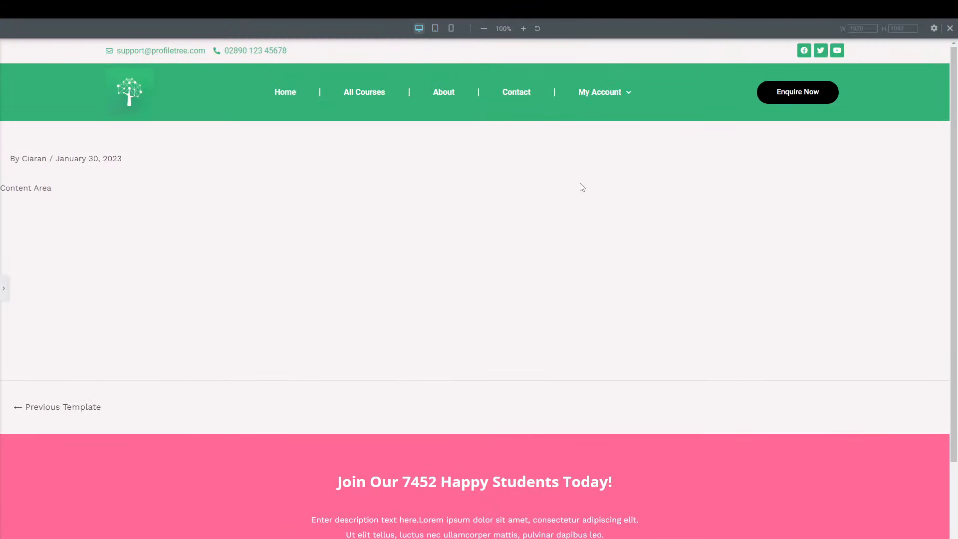
{"action": "scroll", "coordinate": [582, 187], "scroll_direction": "down", "scroll_amount": 3}
{"action": "scroll", "coordinate": [582, 187], "scroll_direction": "up", "scroll_amount": 3}
{"action": "left_click", "coordinate": [4, 288]}
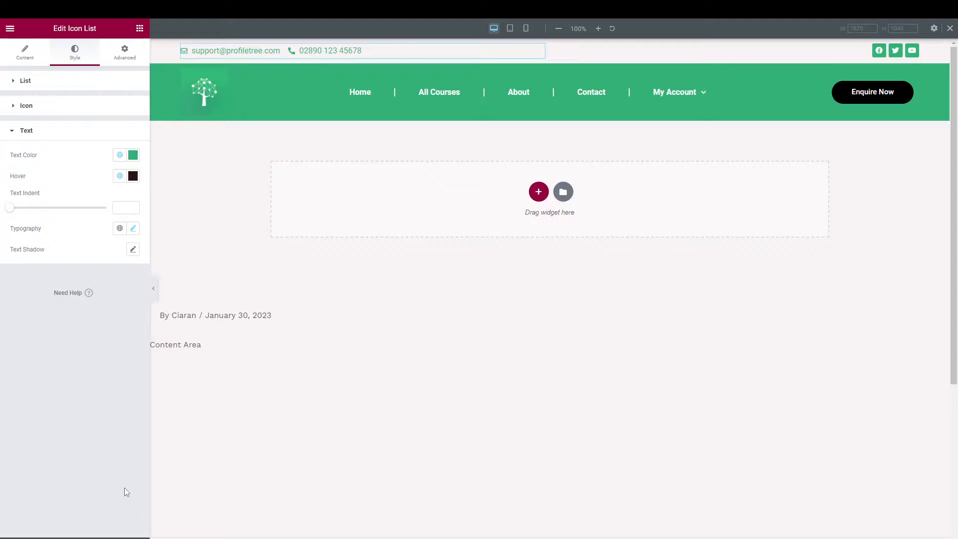
{"action": "left_click", "coordinate": [110, 538]}
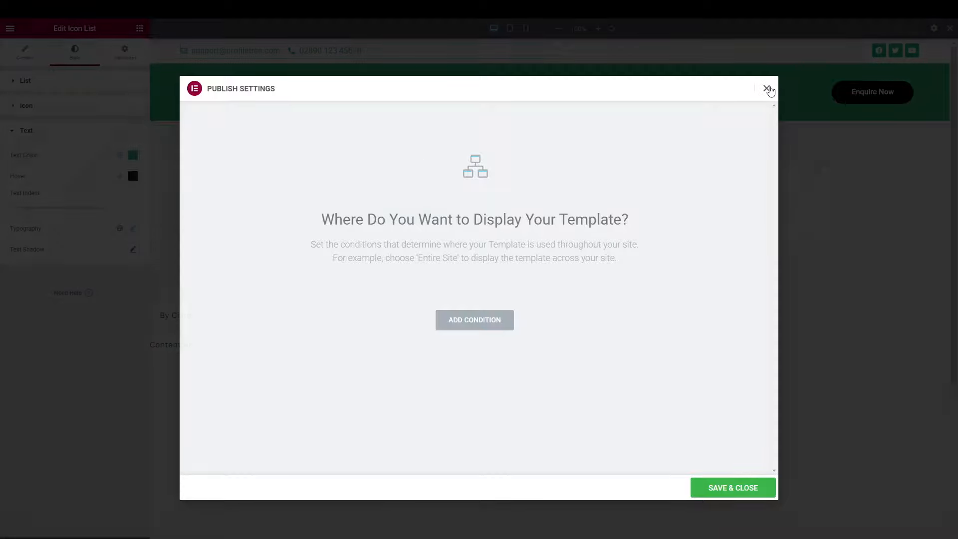
Add an Include > Entire Site display condition and Save & Close to publish the header.
{"action": "left_click", "coordinate": [767, 88]}
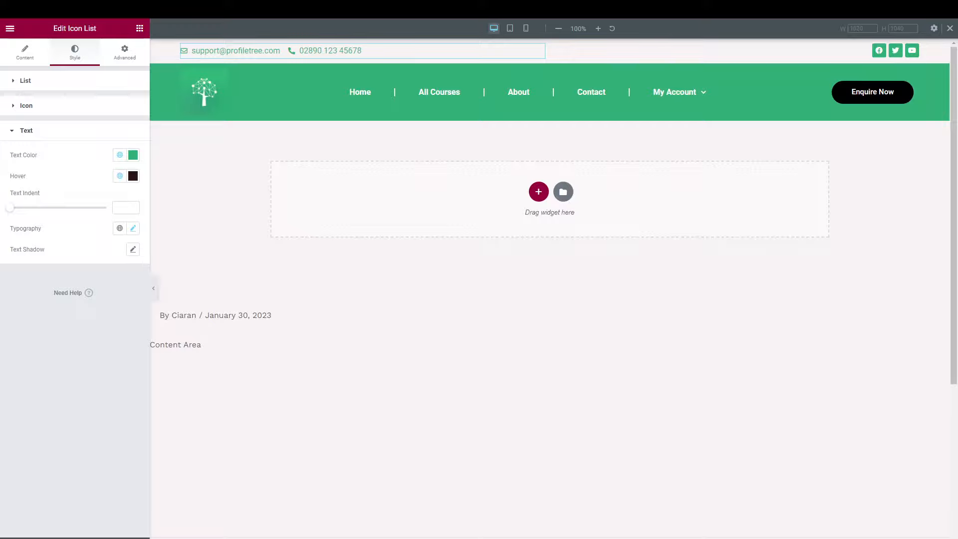
{"action": "left_click", "coordinate": [140, 538]}
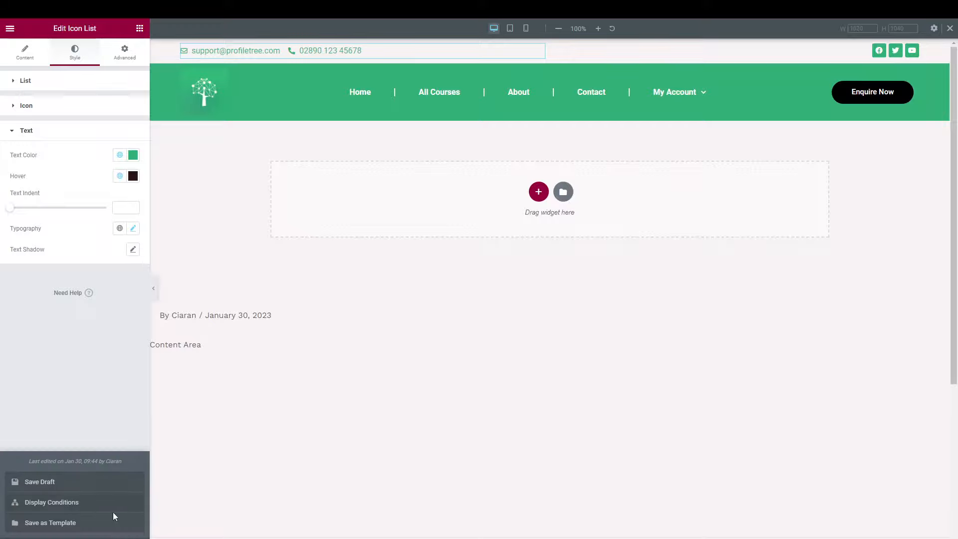
{"action": "left_click", "coordinate": [99, 502]}
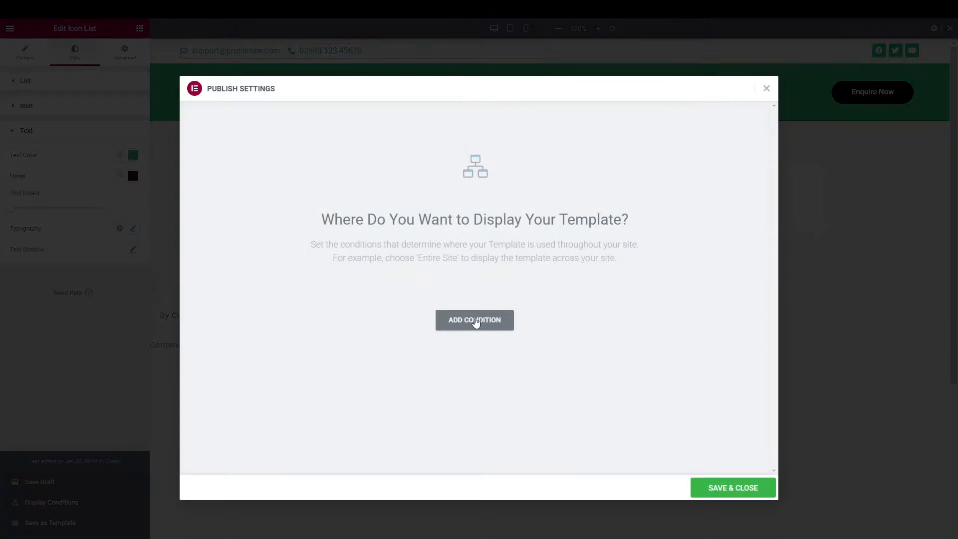
{"action": "left_click", "coordinate": [473, 320]}
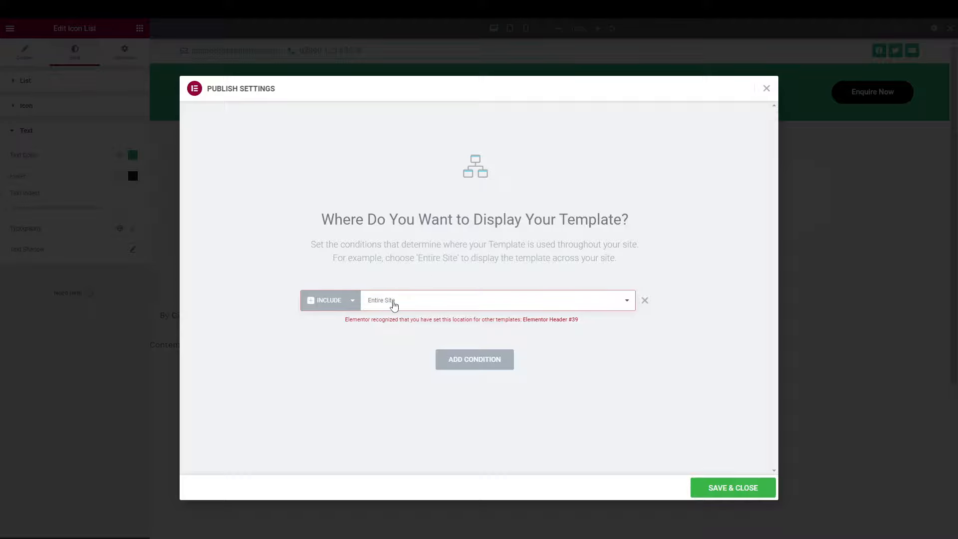
{"action": "left_click", "coordinate": [718, 496]}
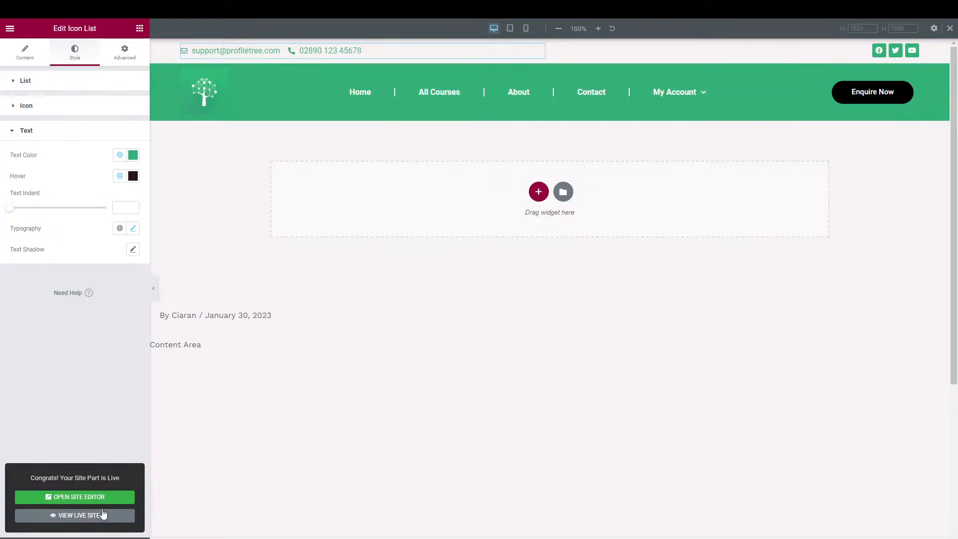
In display conditions, drop the duplicate row and set the condition to Singular > Front Page.
{"action": "left_click", "coordinate": [139, 535]}
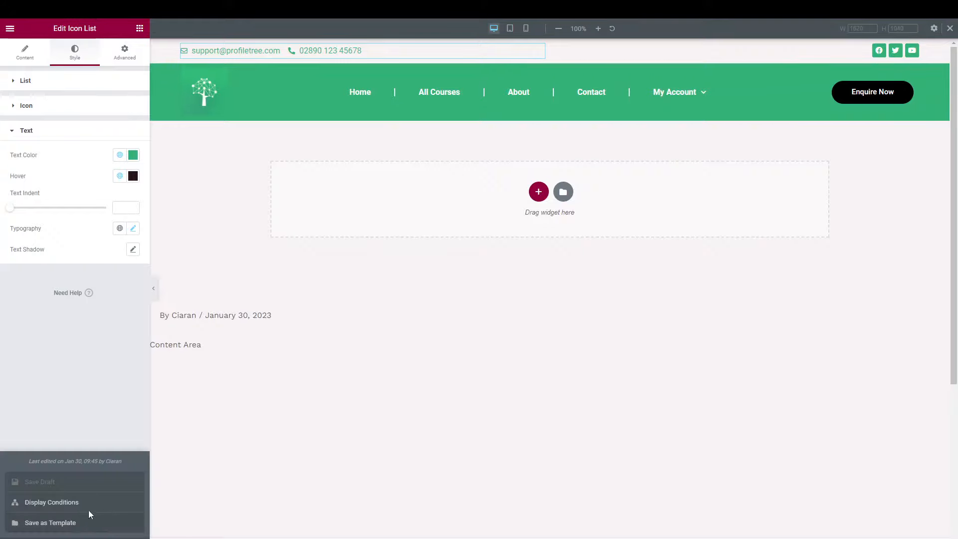
{"action": "left_click", "coordinate": [75, 503]}
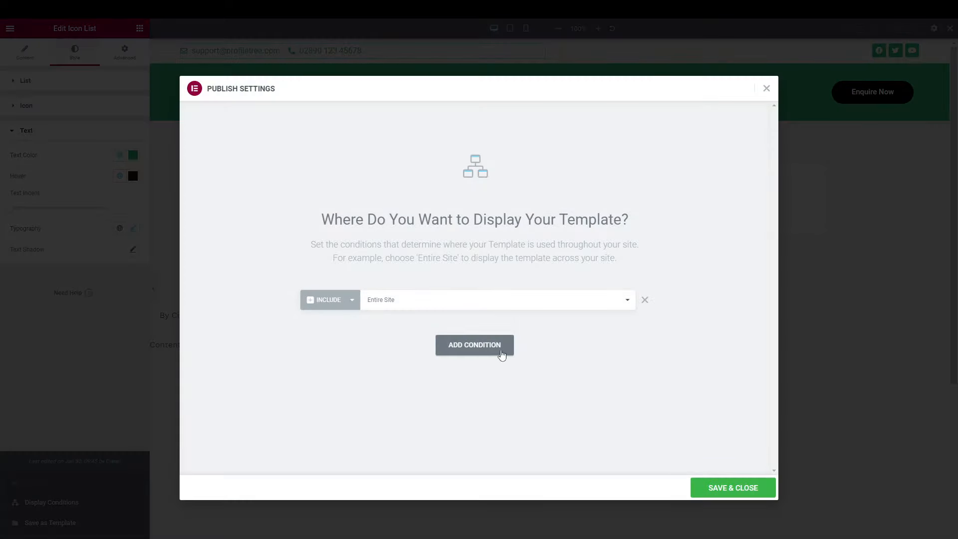
{"action": "left_click", "coordinate": [494, 353]}
{"action": "left_click", "coordinate": [645, 301]}
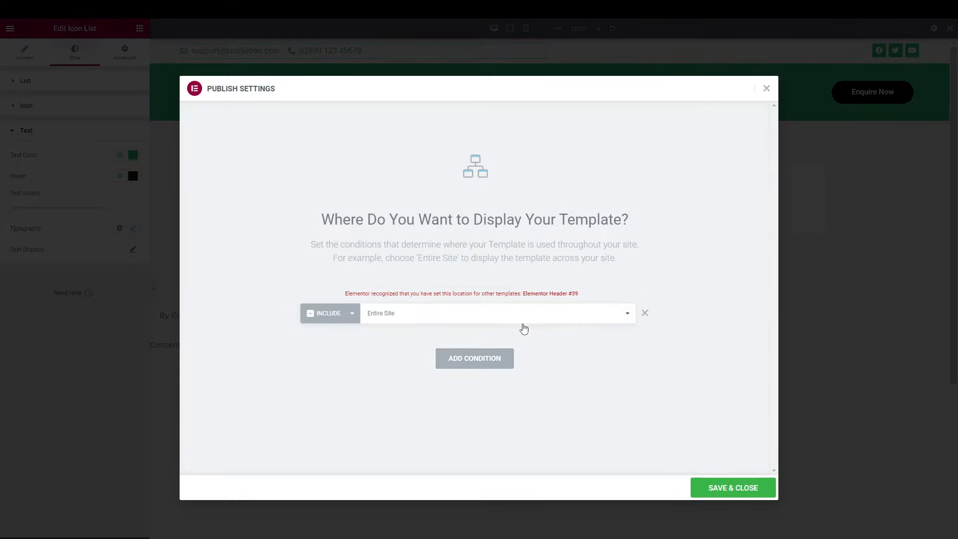
{"action": "left_click", "coordinate": [320, 322]}
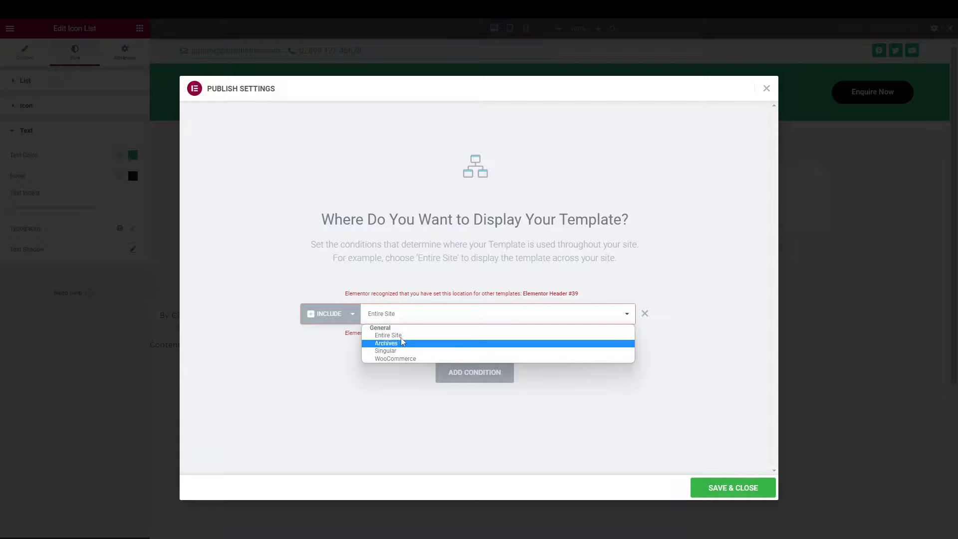
{"action": "left_click", "coordinate": [396, 317]}
{"action": "left_click", "coordinate": [396, 317]}
{"action": "left_click", "coordinate": [398, 352]}
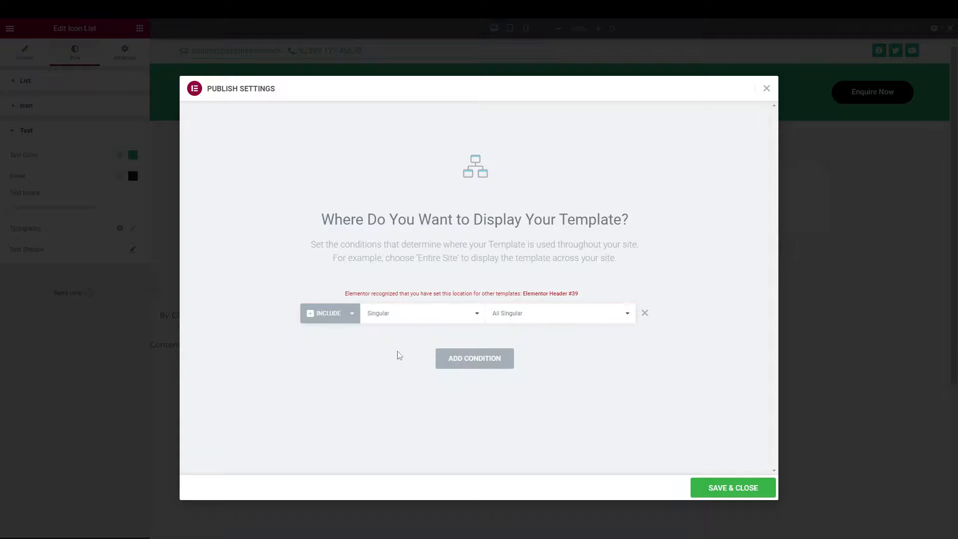
{"action": "left_click", "coordinate": [548, 311]}
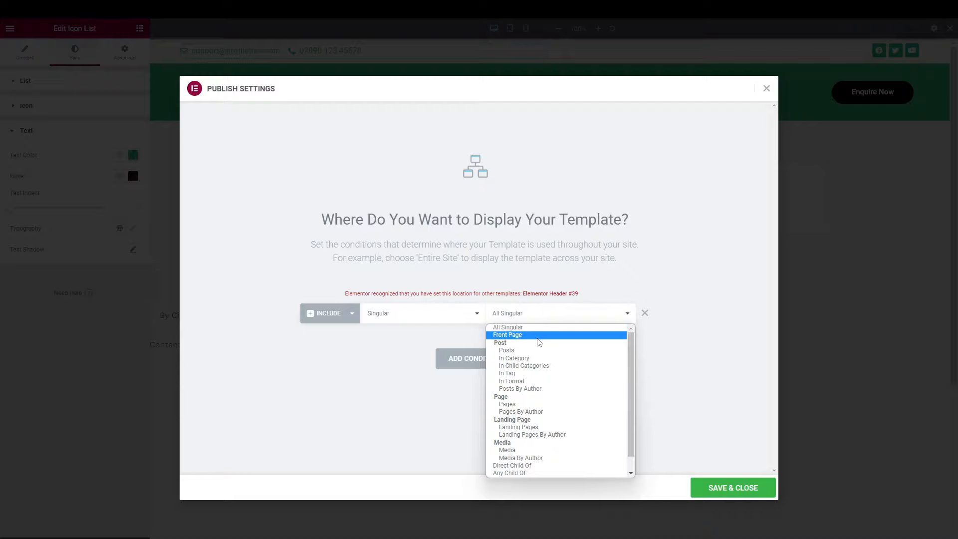
{"action": "left_click", "coordinate": [535, 335]}
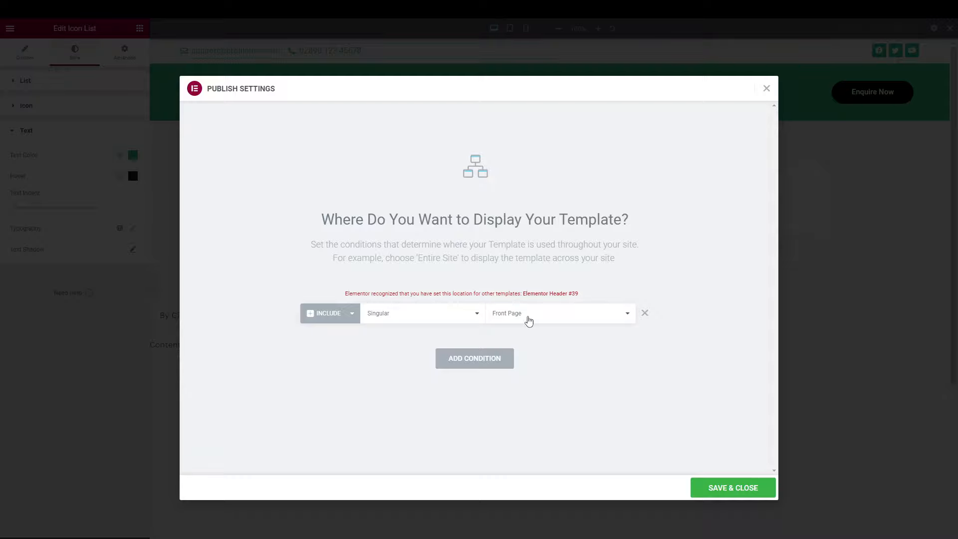
Change the condition to Singular > Pages and pick the My account page.
{"action": "left_click", "coordinate": [529, 320]}
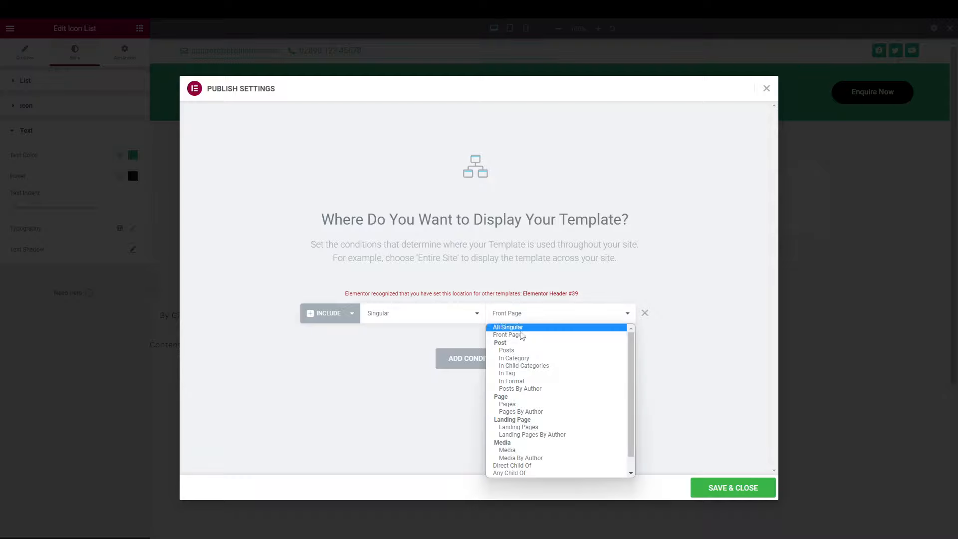
{"action": "left_click", "coordinate": [519, 404]}
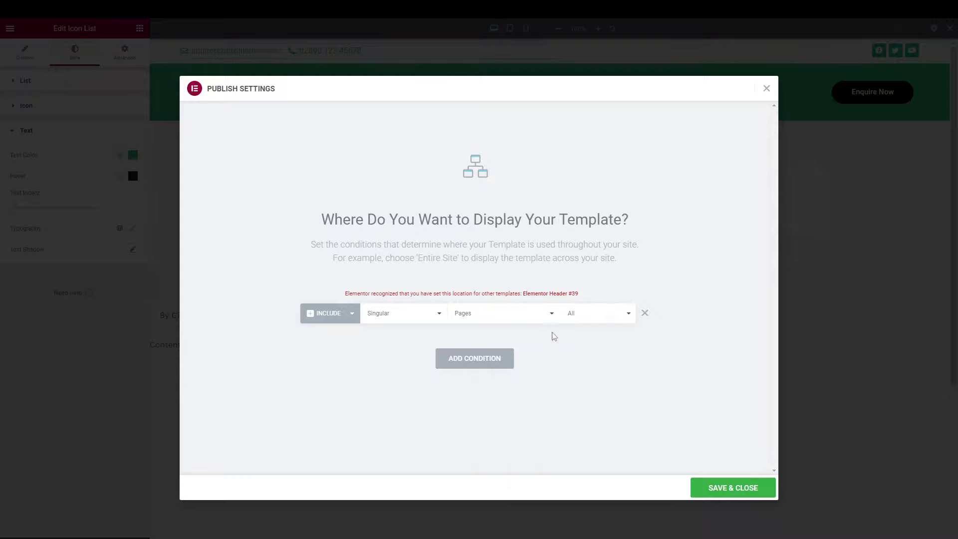
{"action": "left_click", "coordinate": [584, 316]}
{"action": "type", "text": "acco"}
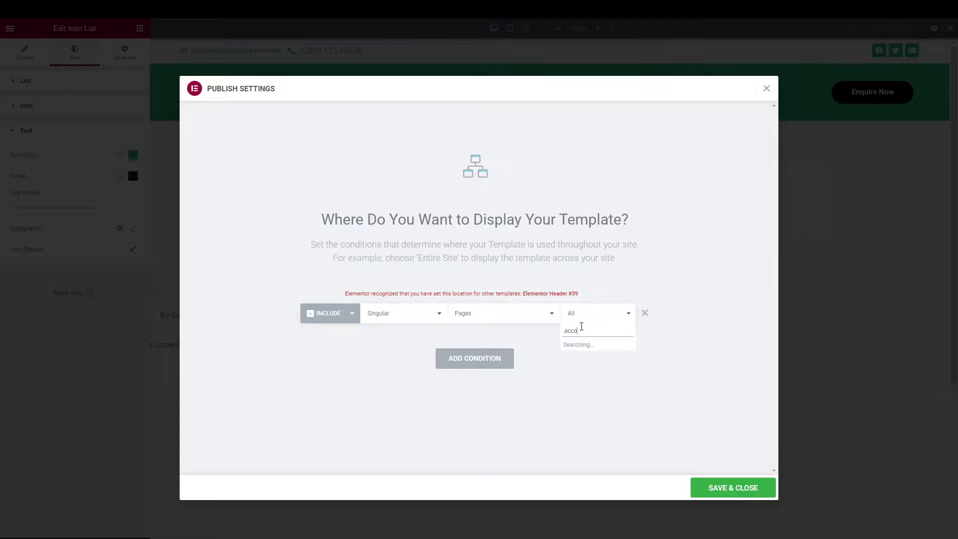
{"action": "type", "text": "unt"}
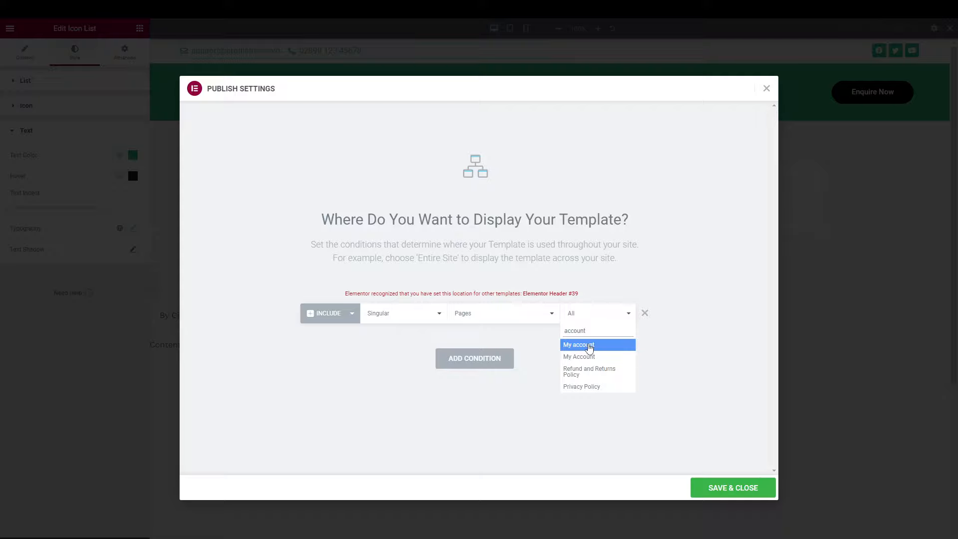
{"action": "left_click", "coordinate": [590, 346]}
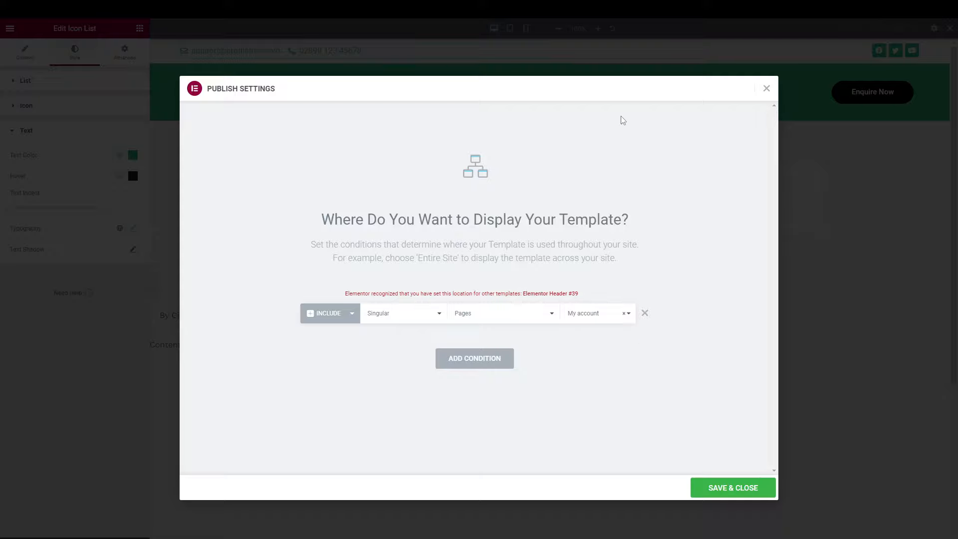
Swap the My account condition for a Singular posts-in-Uncategorized category condition, then remove it.
{"action": "left_click", "coordinate": [645, 313]}
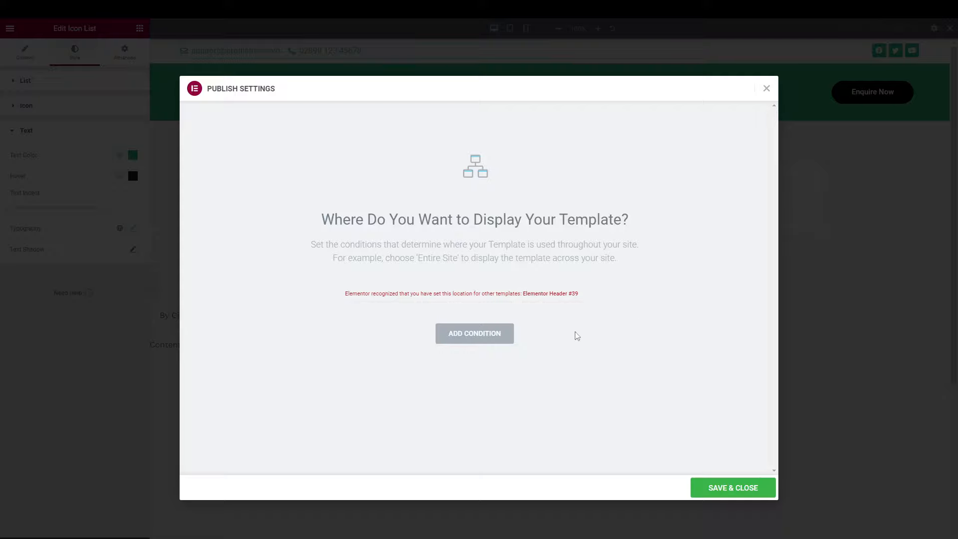
{"action": "left_click", "coordinate": [474, 335]}
{"action": "left_click", "coordinate": [425, 318]}
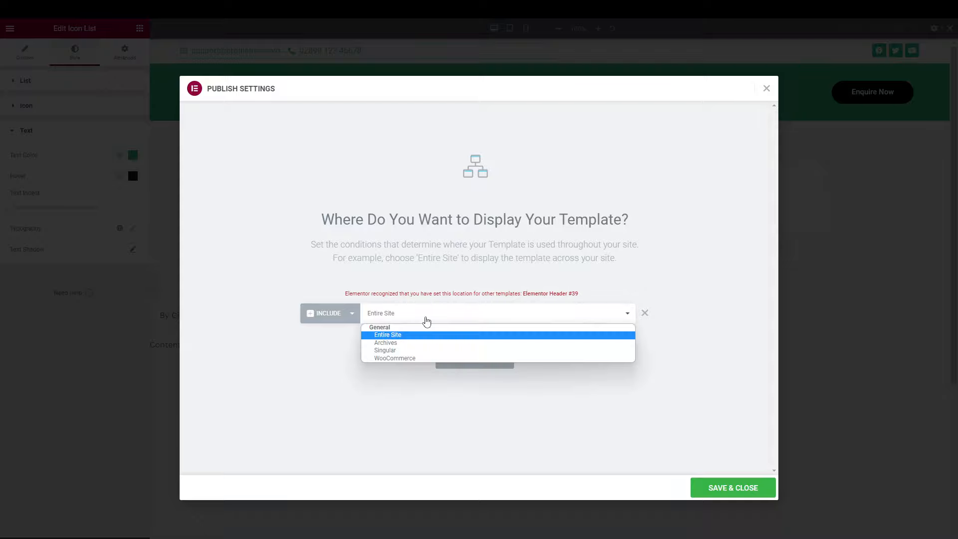
{"action": "left_click", "coordinate": [400, 350]}
{"action": "left_click", "coordinate": [530, 313]}
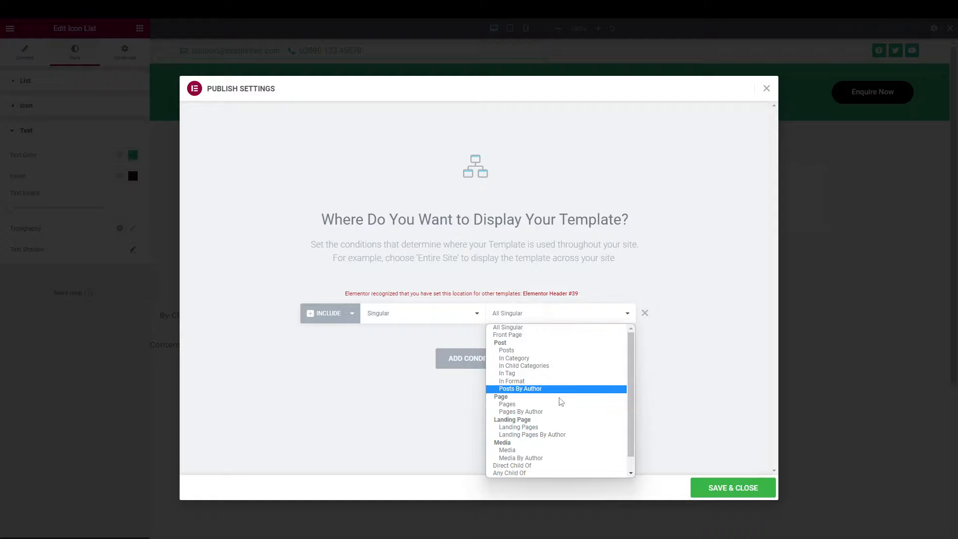
{"action": "left_click", "coordinate": [523, 359]}
{"action": "left_click", "coordinate": [570, 324]}
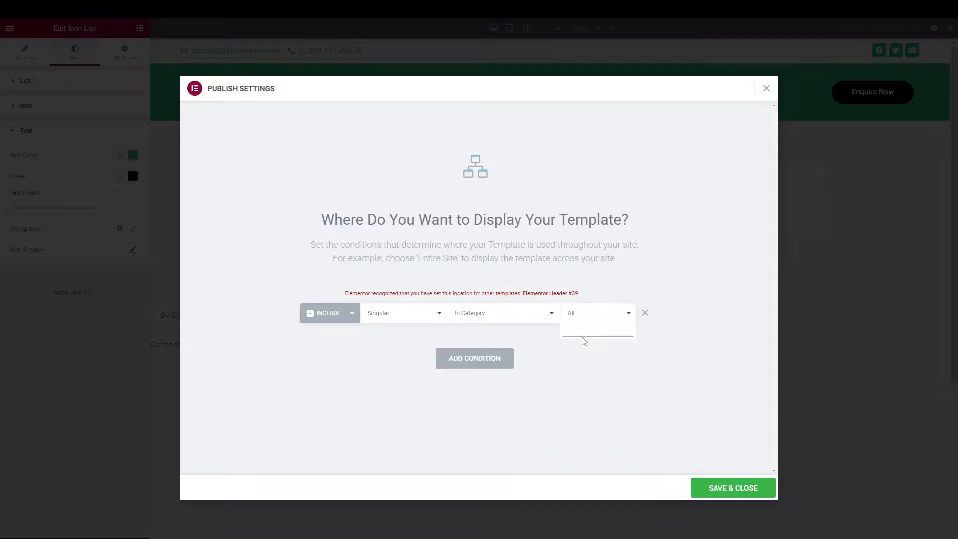
{"action": "type", "text": "uncatego"}
{"action": "left_click", "coordinate": [583, 355]}
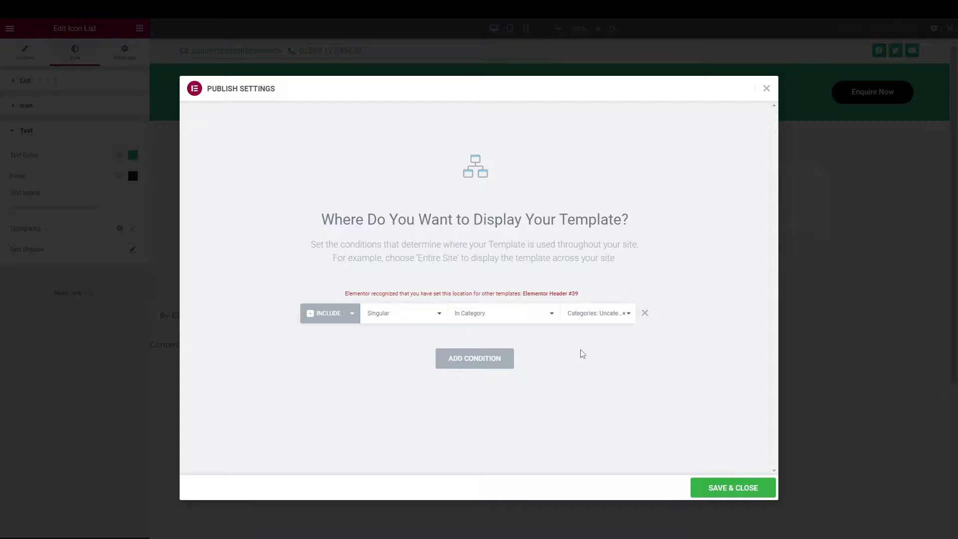
{"action": "left_click", "coordinate": [645, 314]}
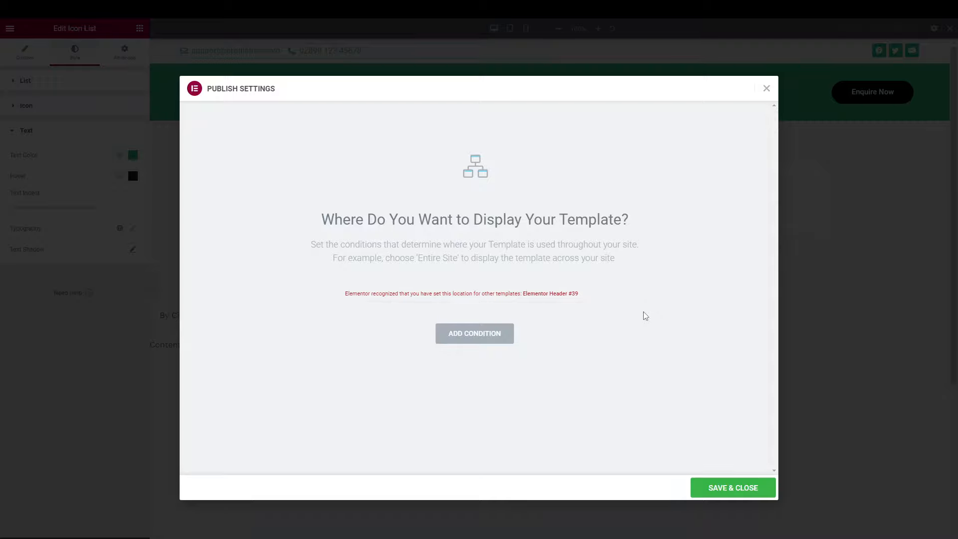
Try then remove a WooCommerce Entire Shop condition, add Include Entire Site, and Save & Close.
{"action": "left_click", "coordinate": [478, 339]}
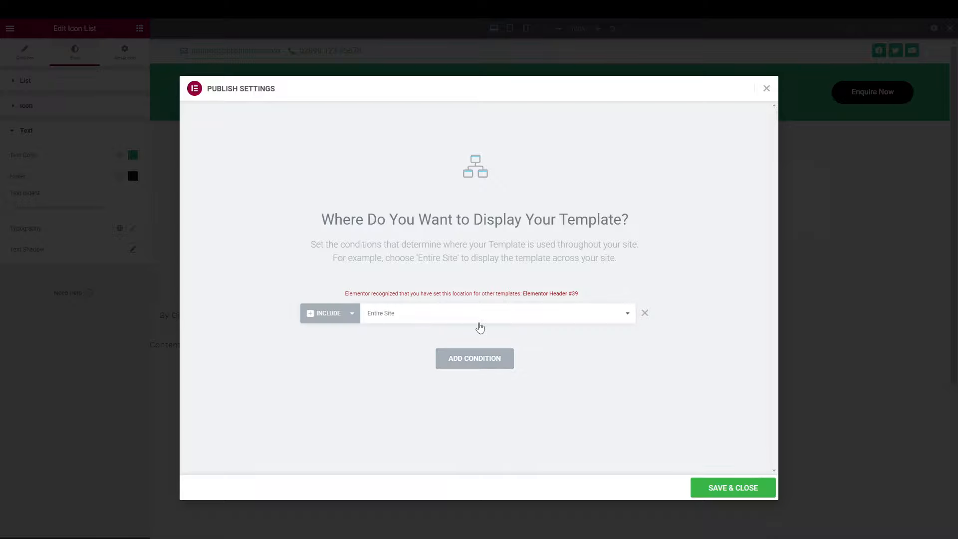
{"action": "left_click", "coordinate": [478, 323]}
{"action": "left_click", "coordinate": [428, 358]}
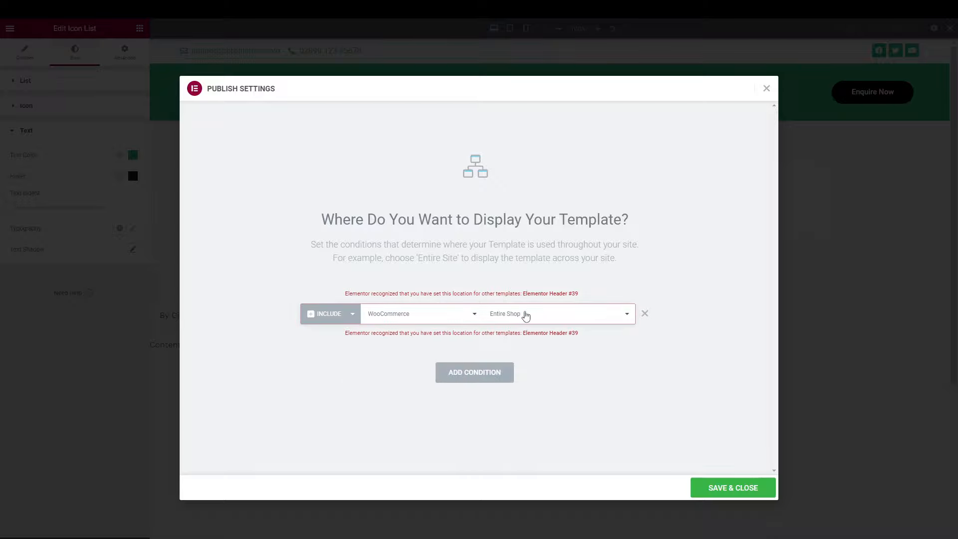
{"action": "left_click", "coordinate": [526, 315]}
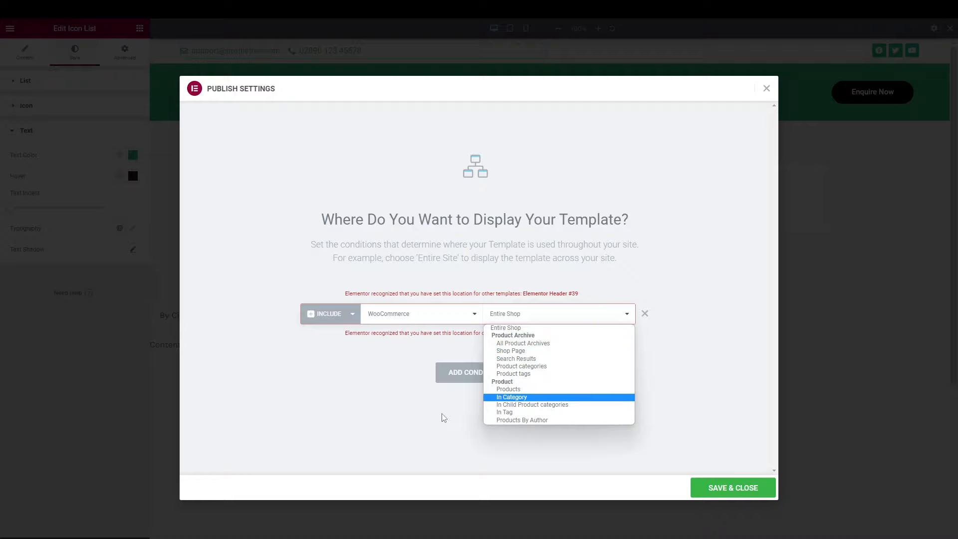
{"action": "left_click", "coordinate": [455, 421]}
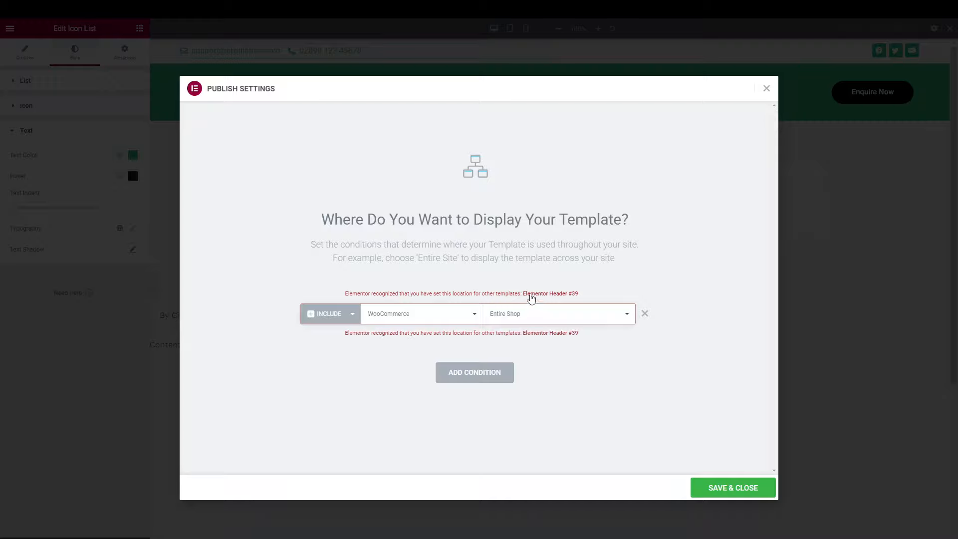
{"action": "left_click", "coordinate": [645, 313]}
{"action": "left_click", "coordinate": [510, 354]}
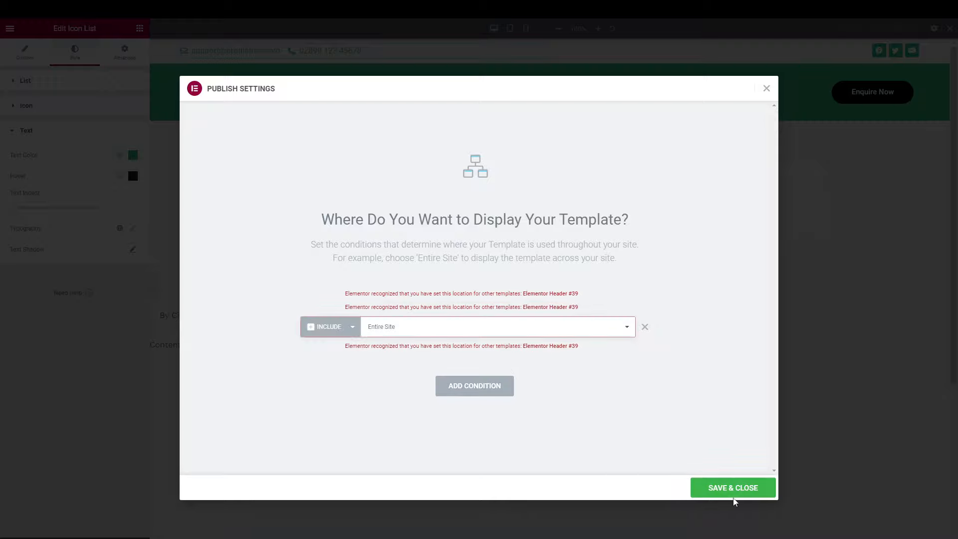
{"action": "left_click", "coordinate": [720, 489]}
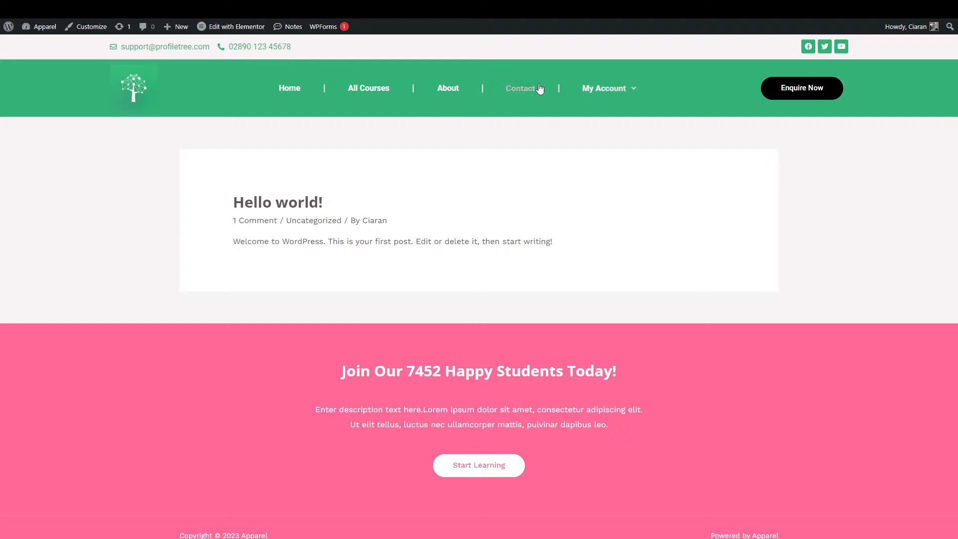
Visit the live About and Home pages to confirm the green header appears on both.
{"action": "left_click", "coordinate": [442, 91]}
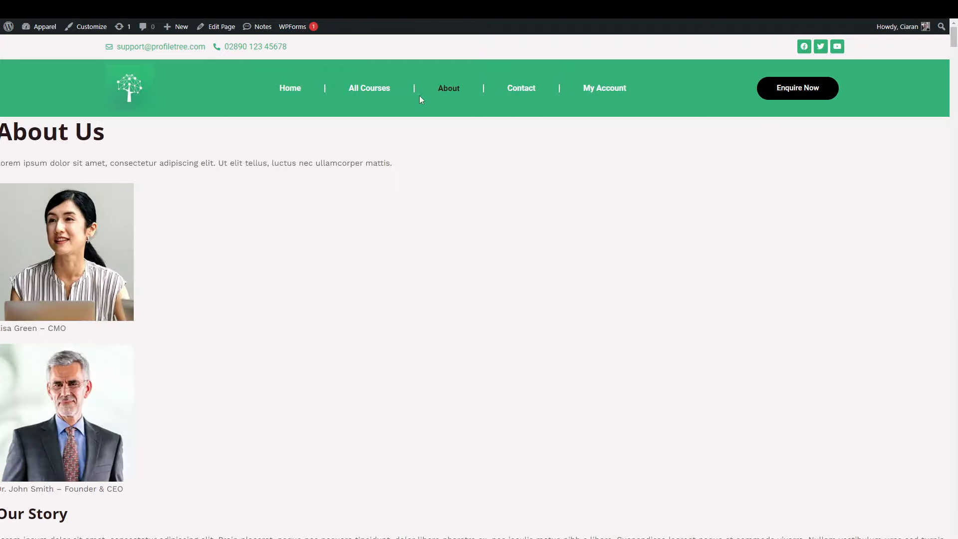
{"action": "left_click", "coordinate": [290, 87]}
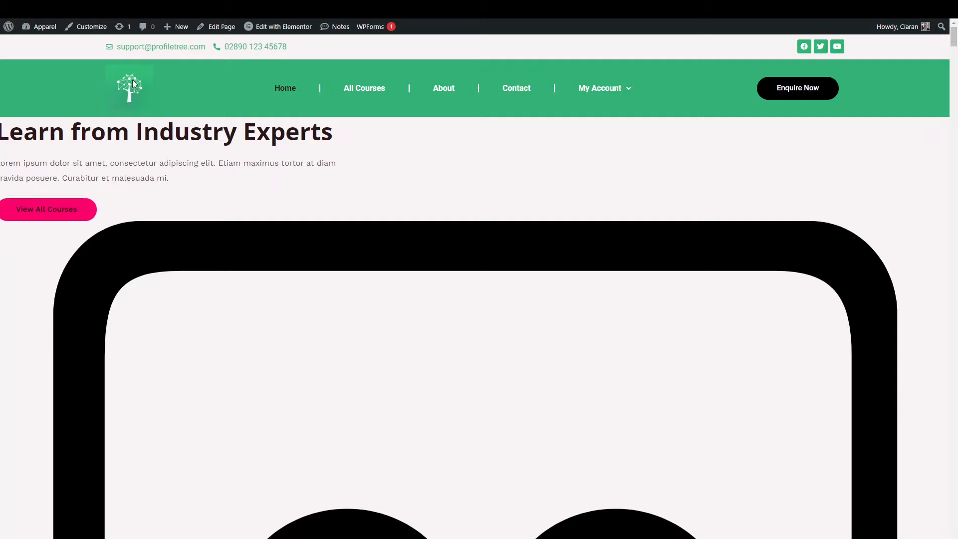
{"action": "mouse_move", "coordinate": [286, 28]}
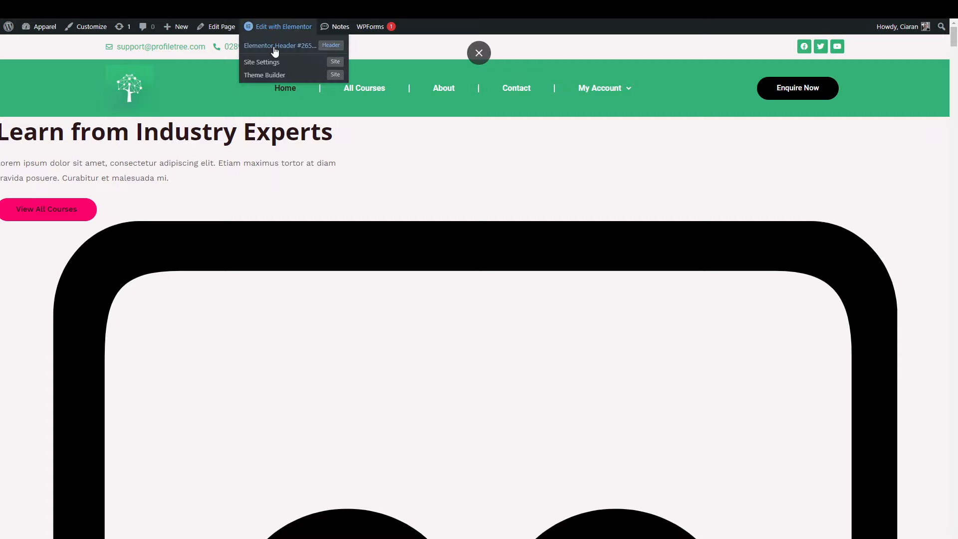
Reopen the header in Elementor and link the tree logo via Custom URL to the Home page.
{"action": "left_click", "coordinate": [321, 67]}
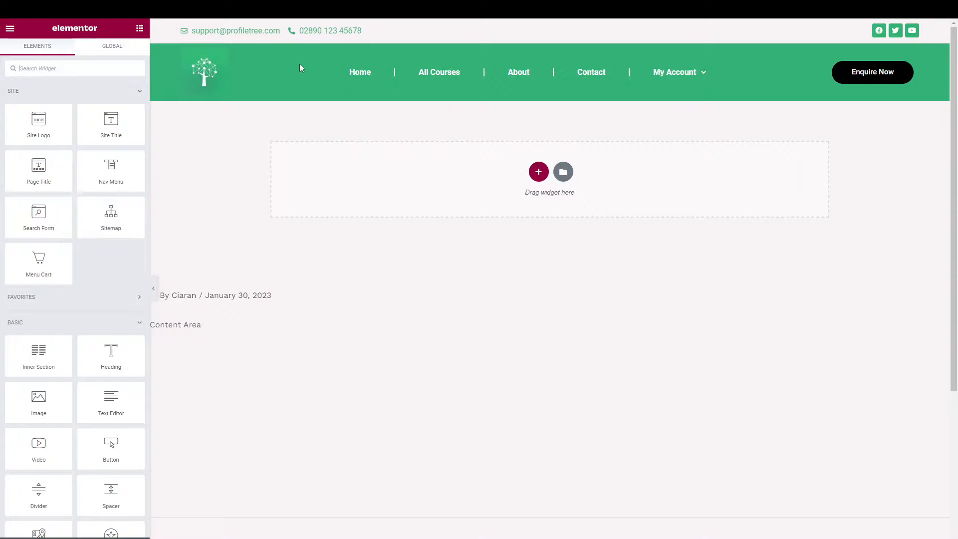
{"action": "left_click", "coordinate": [199, 76]}
{"action": "left_click", "coordinate": [98, 245]}
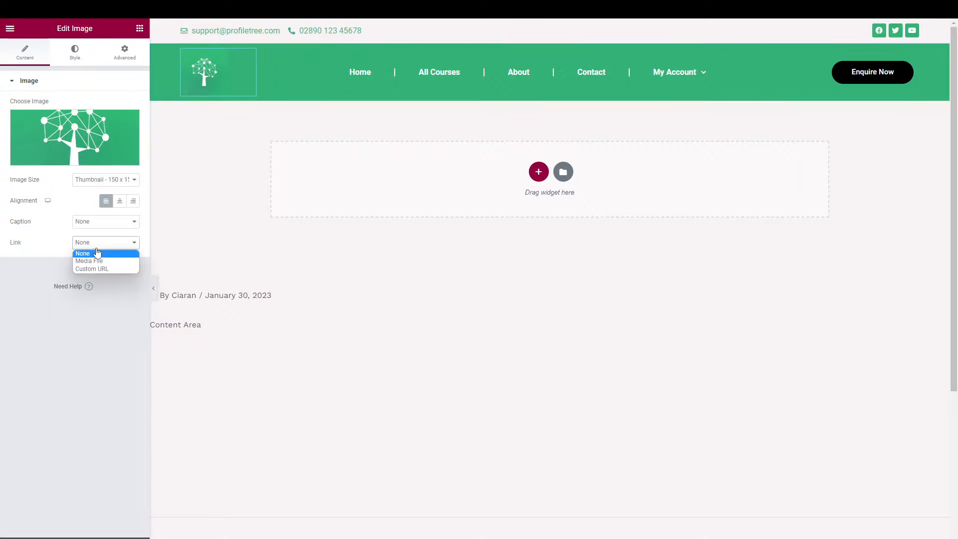
{"action": "left_click", "coordinate": [97, 277]}
{"action": "left_click", "coordinate": [93, 243]}
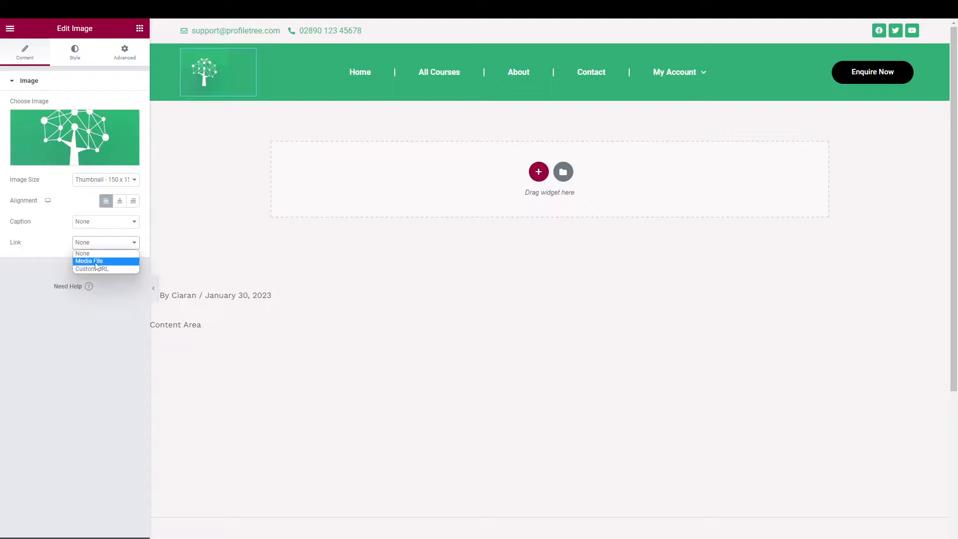
{"action": "left_click", "coordinate": [95, 267]}
{"action": "right_click", "coordinate": [95, 270]}
{"action": "left_click", "coordinate": [96, 267]}
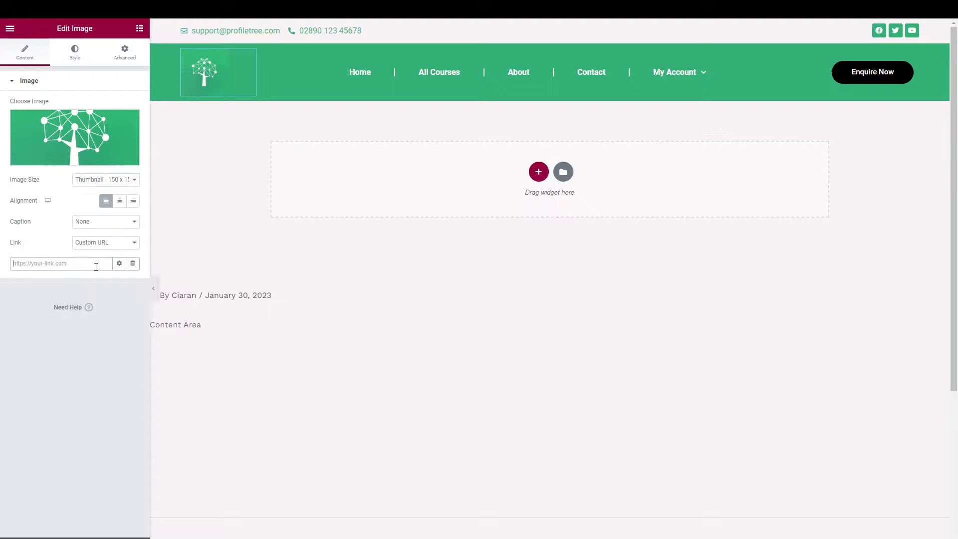
{"action": "type", "text": "ho"}
{"action": "key", "text": "super+period"}
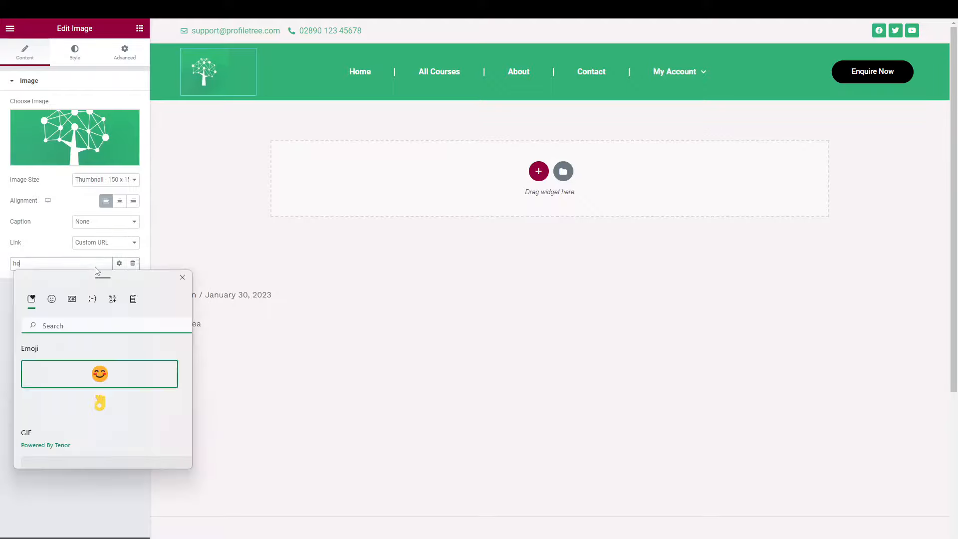
{"action": "key", "text": "Escape"}
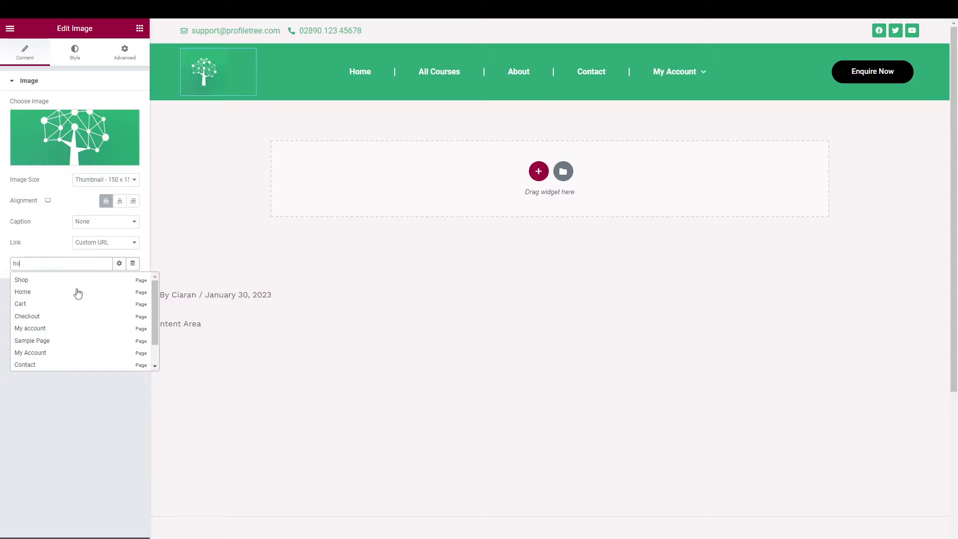
{"action": "left_click", "coordinate": [41, 294]}
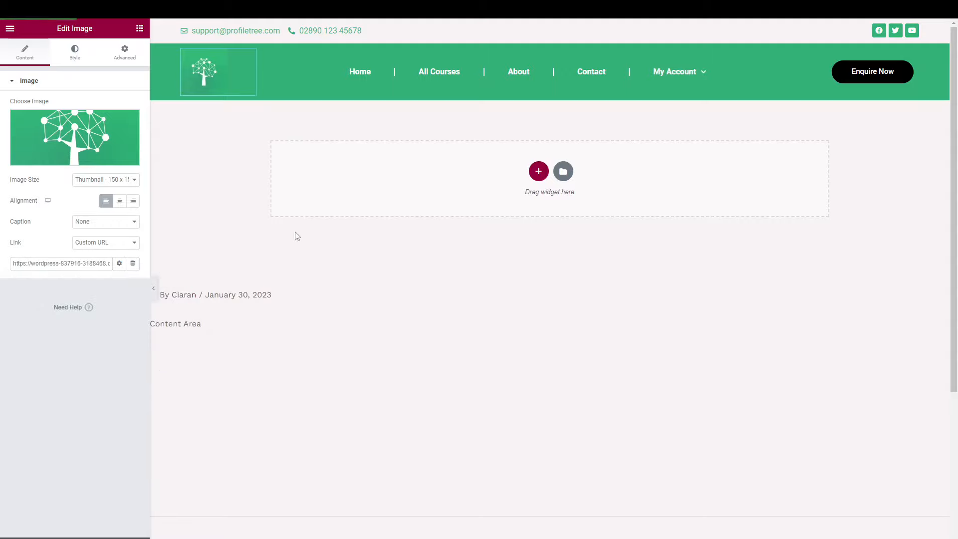